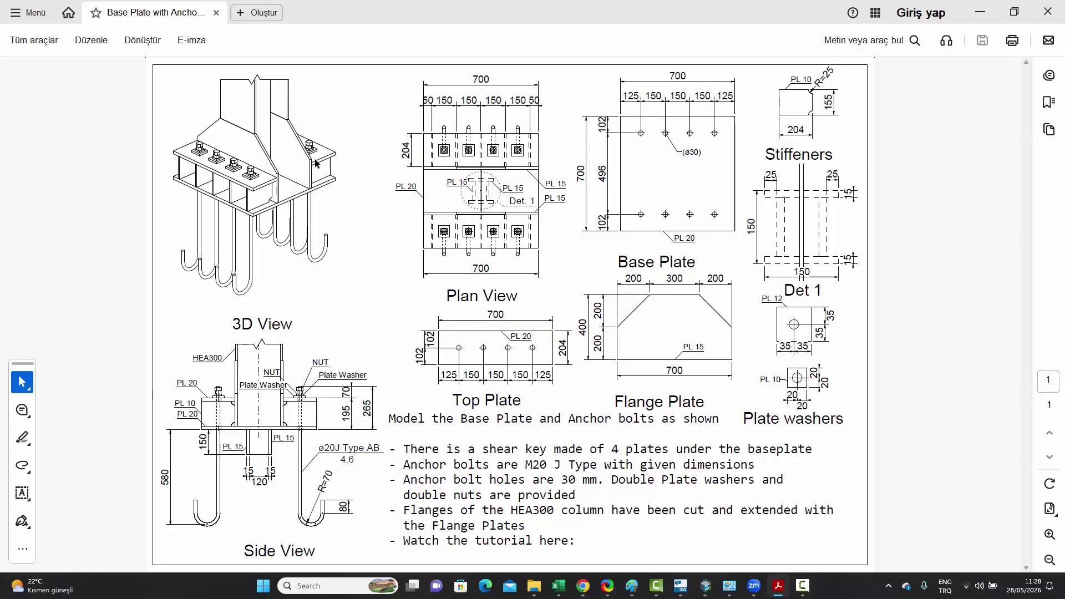
Step: Examine the drawing's plan, side and plate views to read the layout and dimensions of the base, top and flange plates
{"action": "scroll", "coordinate": [516, 429], "scroll_direction": "up", "scroll_amount": 3, "text": "ctrl"}
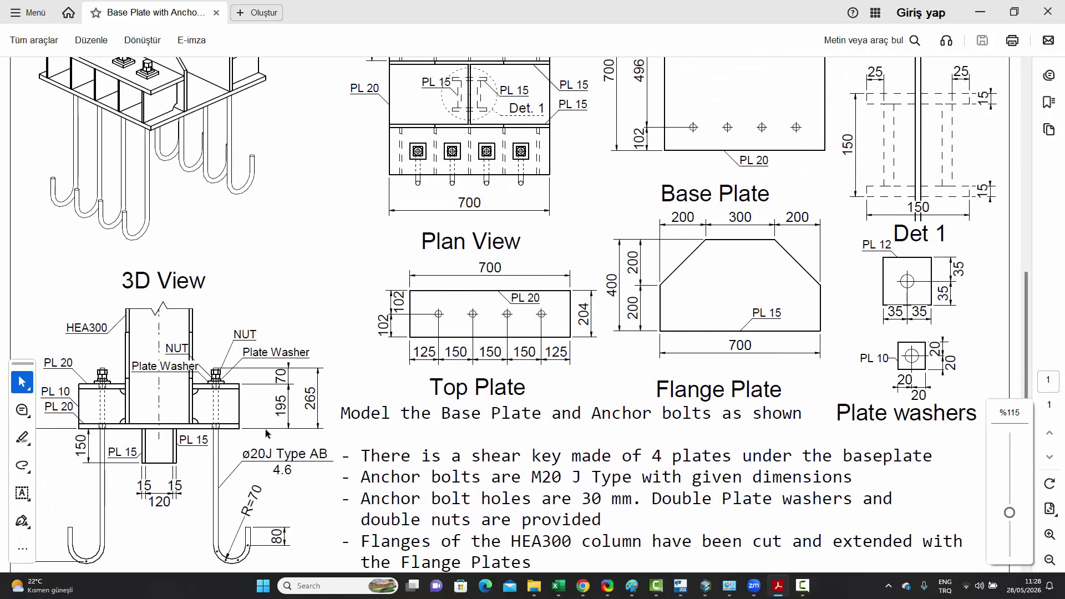
{"action": "left_click_drag", "start_coordinate": [230, 565], "coordinate": [206, 556]}
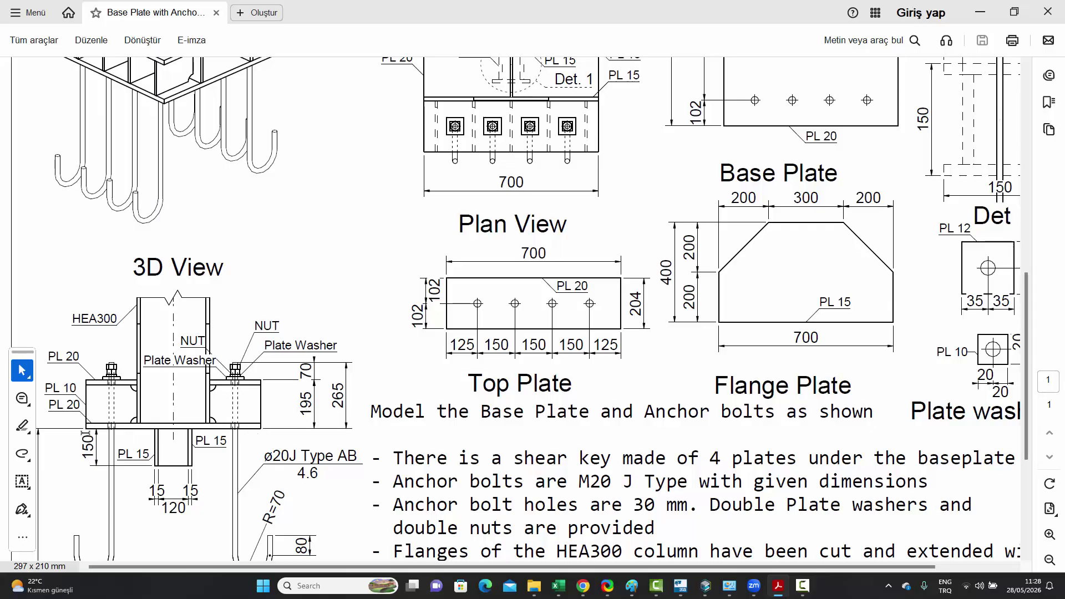
{"action": "scroll", "coordinate": [435, 391], "scroll_direction": "down", "scroll_amount": 3, "text": "ctrl"}
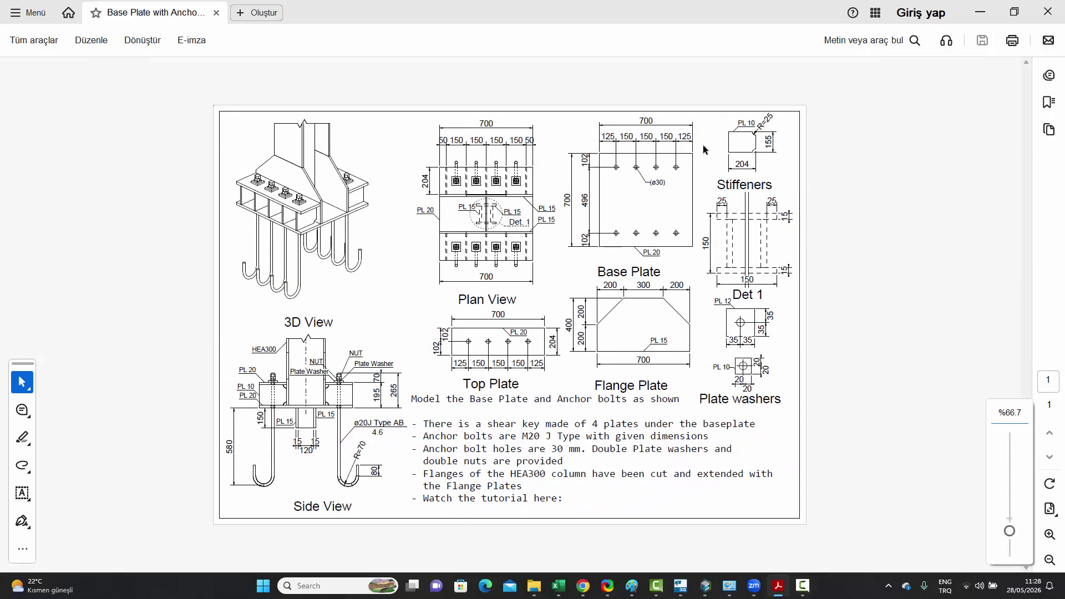
{"action": "scroll", "coordinate": [704, 147], "scroll_direction": "up", "scroll_amount": 3, "text": "ctrl"}
{"action": "scroll", "coordinate": [780, 175], "scroll_direction": "up", "scroll_amount": 1, "text": "ctrl"}
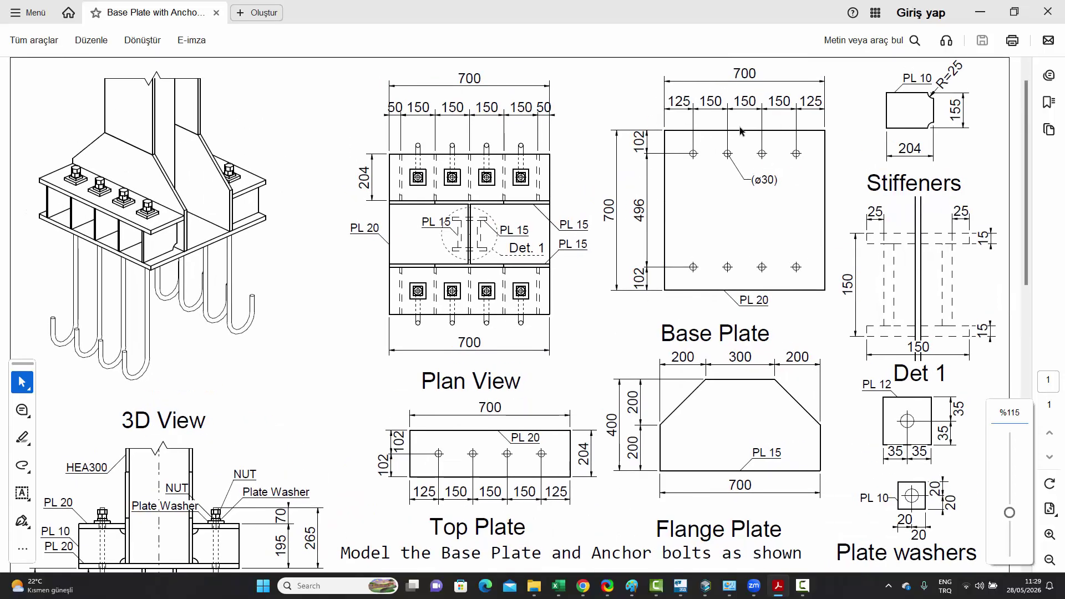
{"action": "scroll", "coordinate": [704, 155], "scroll_direction": "down", "scroll_amount": 3, "text": "ctrl"}
{"action": "scroll", "coordinate": [308, 419], "scroll_direction": "up", "scroll_amount": 3, "text": "ctrl"}
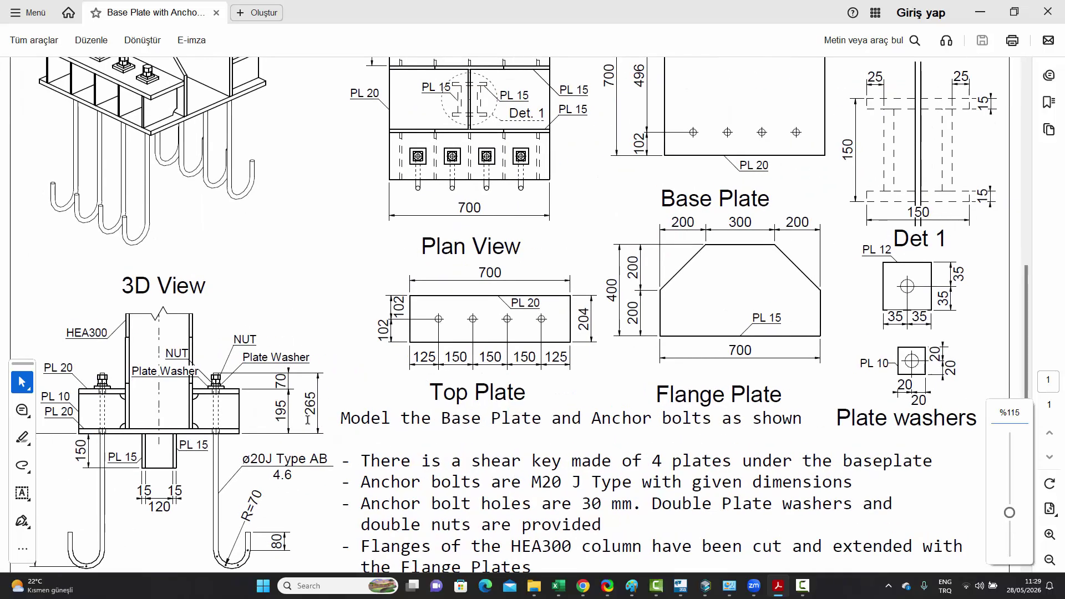
{"action": "scroll", "coordinate": [308, 419], "scroll_direction": "up", "scroll_amount": 1, "text": "ctrl"}
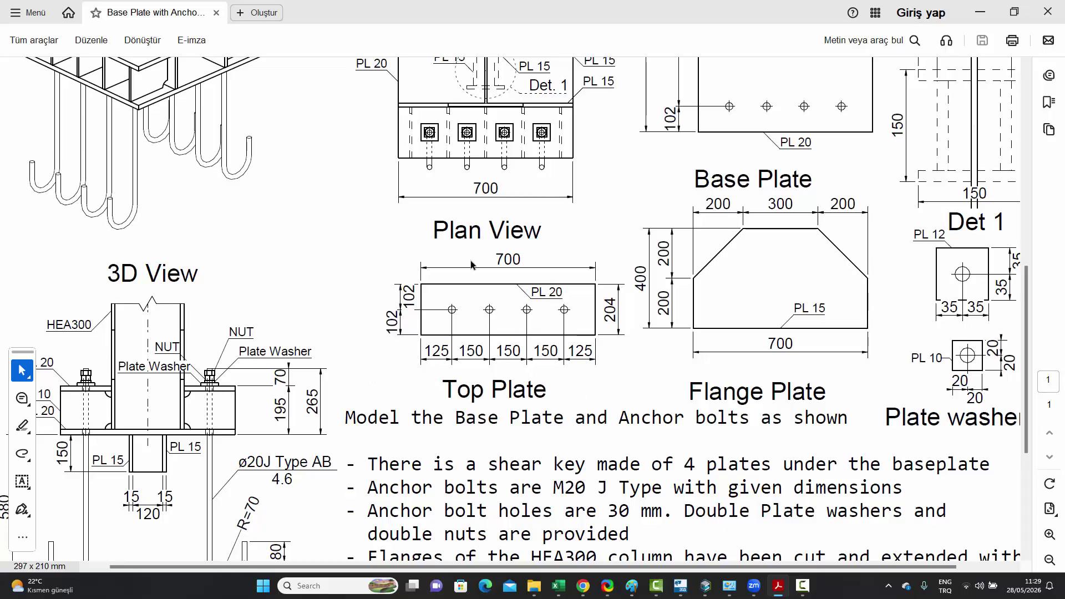
{"action": "scroll", "coordinate": [560, 328], "scroll_direction": "down", "scroll_amount": 1, "text": "ctrl"}
{"action": "scroll", "coordinate": [562, 329], "scroll_direction": "down", "scroll_amount": 1, "text": "ctrl"}
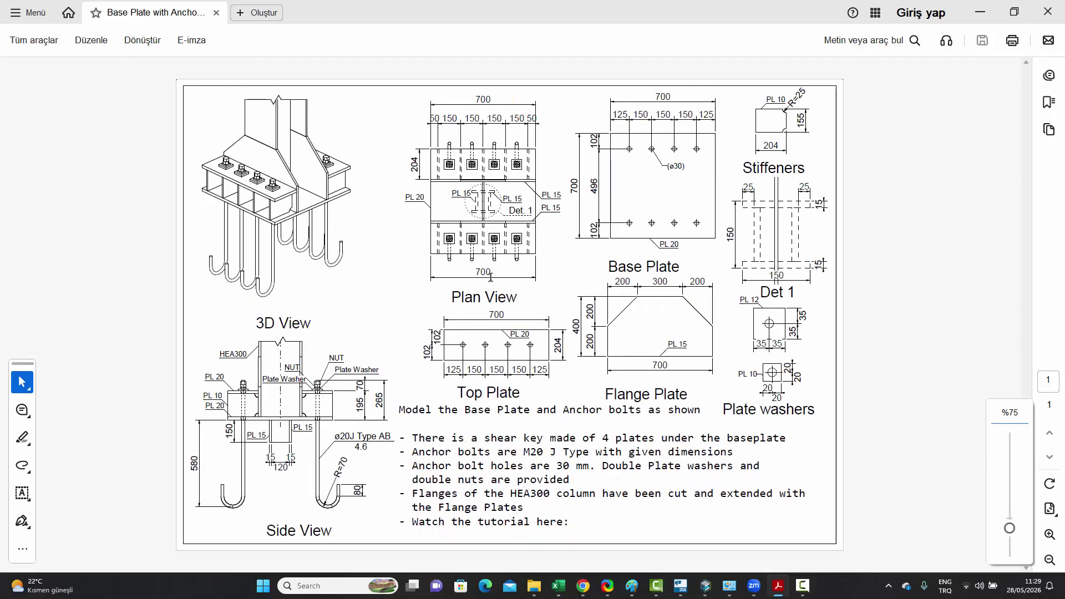
{"action": "scroll", "coordinate": [269, 326], "scroll_direction": "up", "scroll_amount": 2, "text": "ctrl"}
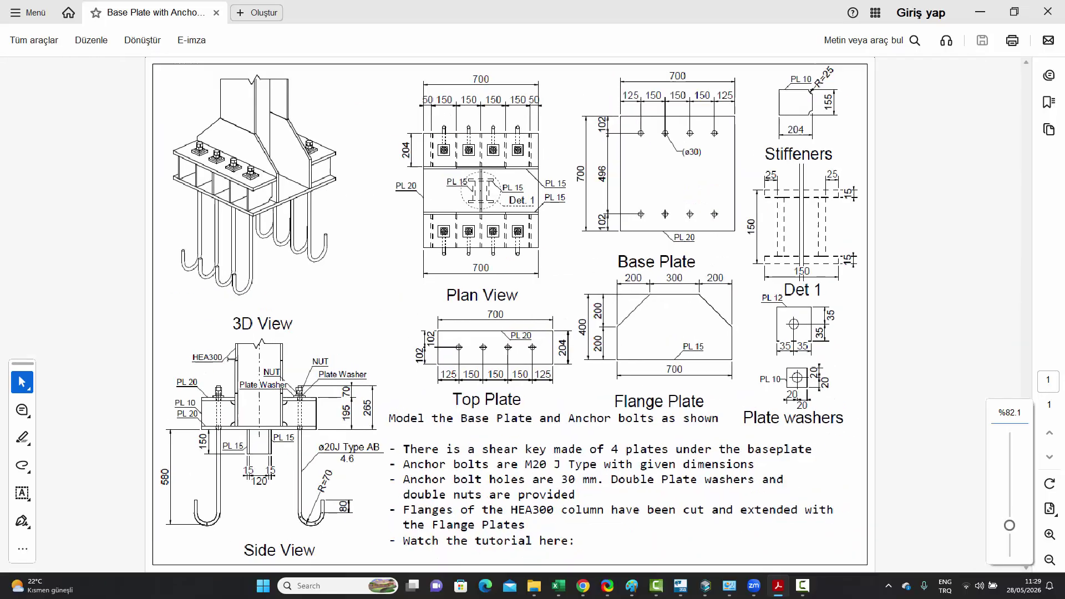
Step: Examine the J-type anchor bolt, nut, plate washer and shear key details in the side view of the drawing
{"action": "scroll", "coordinate": [272, 310], "scroll_direction": "down", "scroll_amount": 1, "text": "ctrl"}
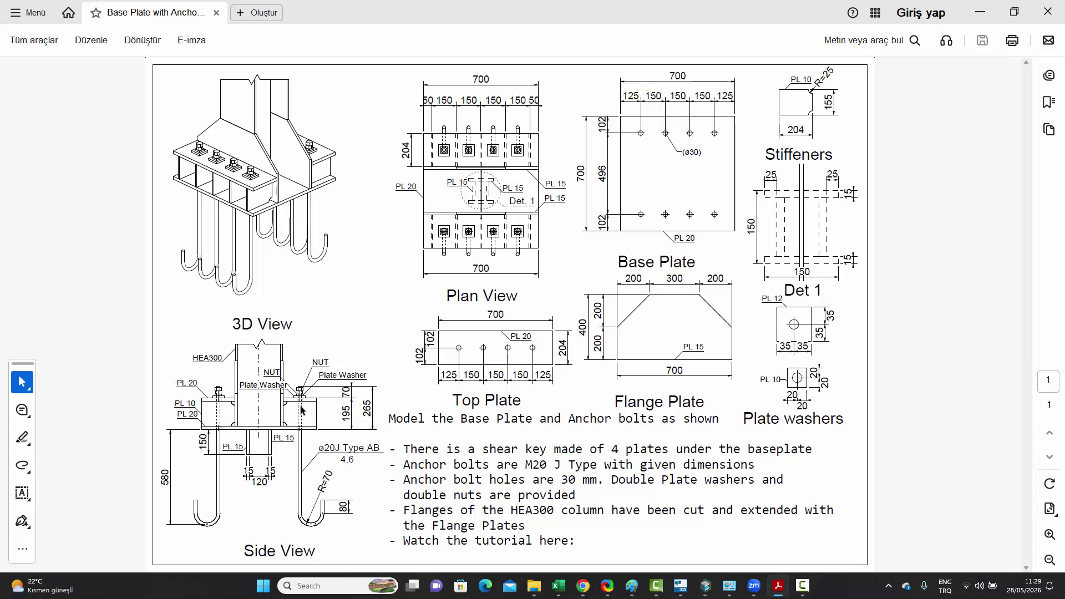
{"action": "scroll", "coordinate": [289, 485], "scroll_direction": "up", "scroll_amount": 2, "text": "ctrl"}
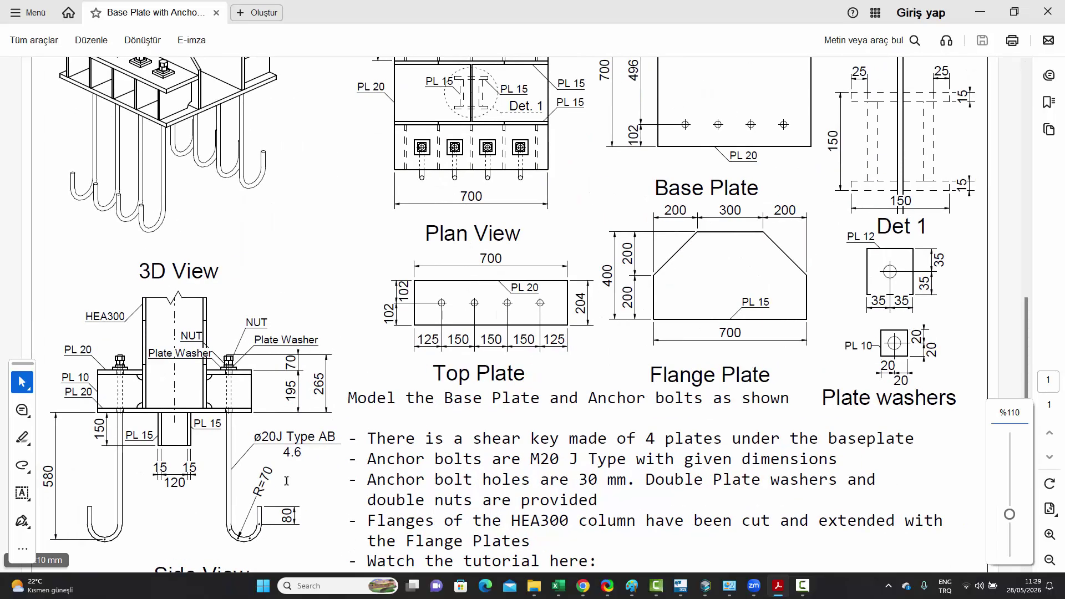
{"action": "scroll", "coordinate": [287, 480], "scroll_direction": "up", "scroll_amount": 4, "text": "ctrl"}
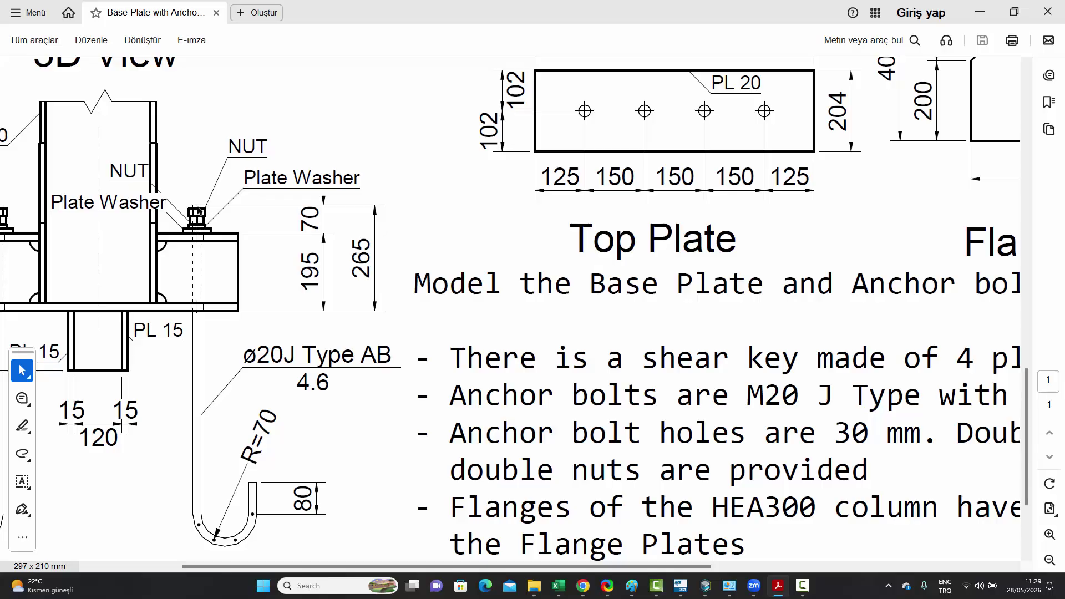
{"action": "scroll", "coordinate": [425, 337], "scroll_direction": "down", "scroll_amount": 3, "text": "ctrl"}
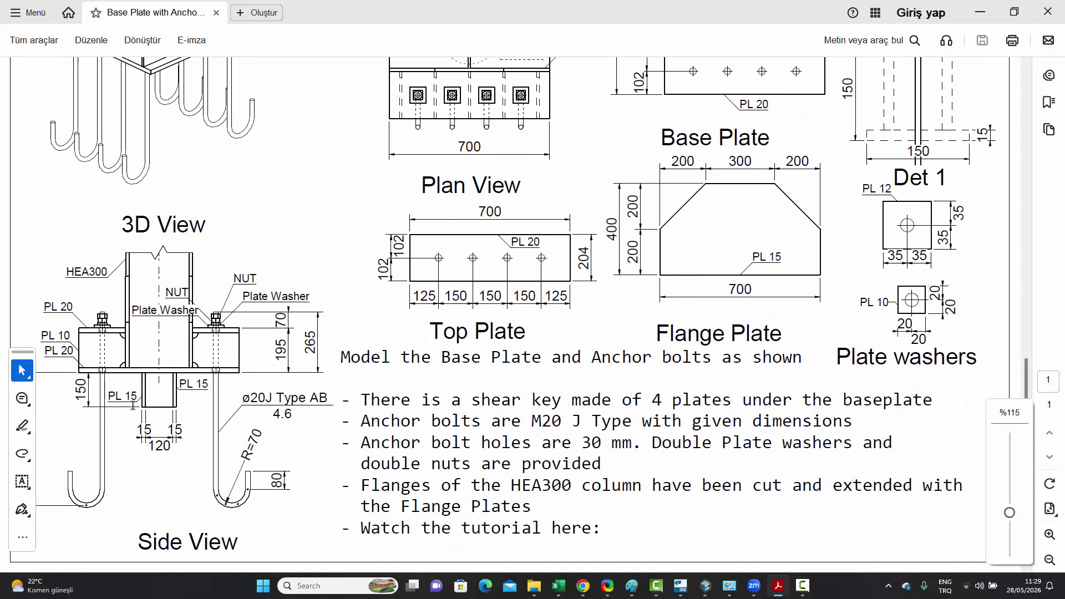
{"action": "scroll", "coordinate": [157, 406], "scroll_direction": "down", "scroll_amount": 3, "text": "ctrl"}
{"action": "scroll", "coordinate": [101, 477], "scroll_direction": "up", "scroll_amount": 3, "text": "ctrl"}
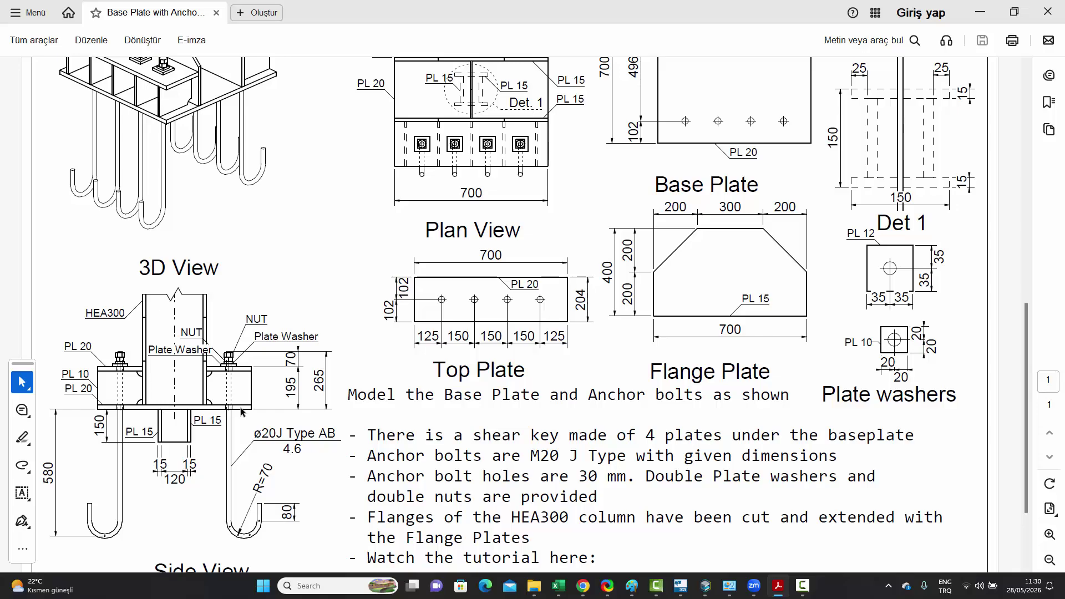
{"action": "scroll", "coordinate": [243, 414], "scroll_direction": "down", "scroll_amount": 2, "text": "ctrl"}
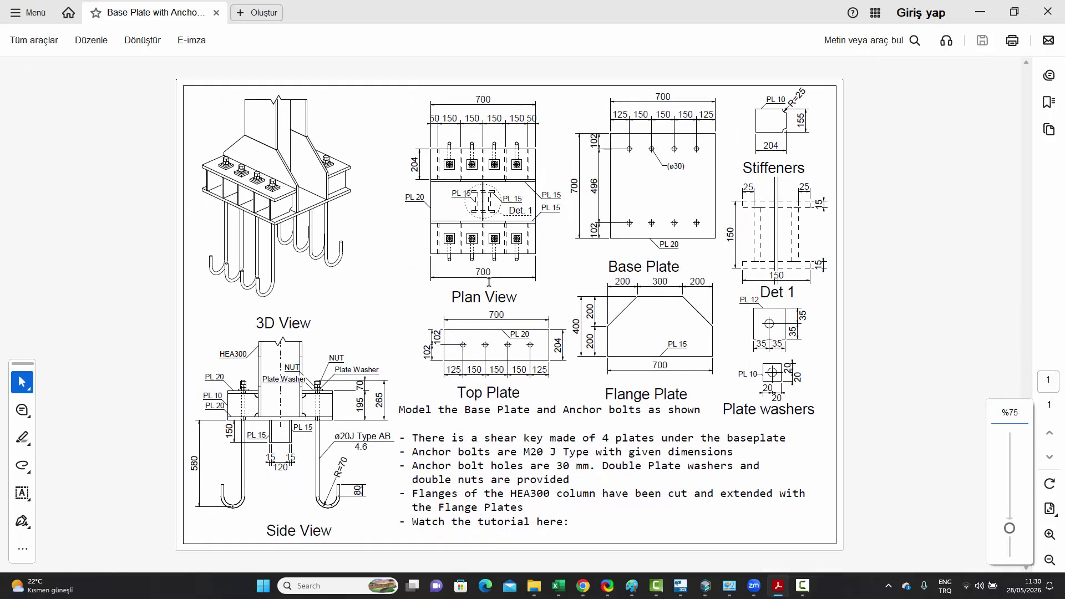
{"action": "scroll", "coordinate": [488, 282], "scroll_direction": "up", "scroll_amount": 1, "text": "ctrl"}
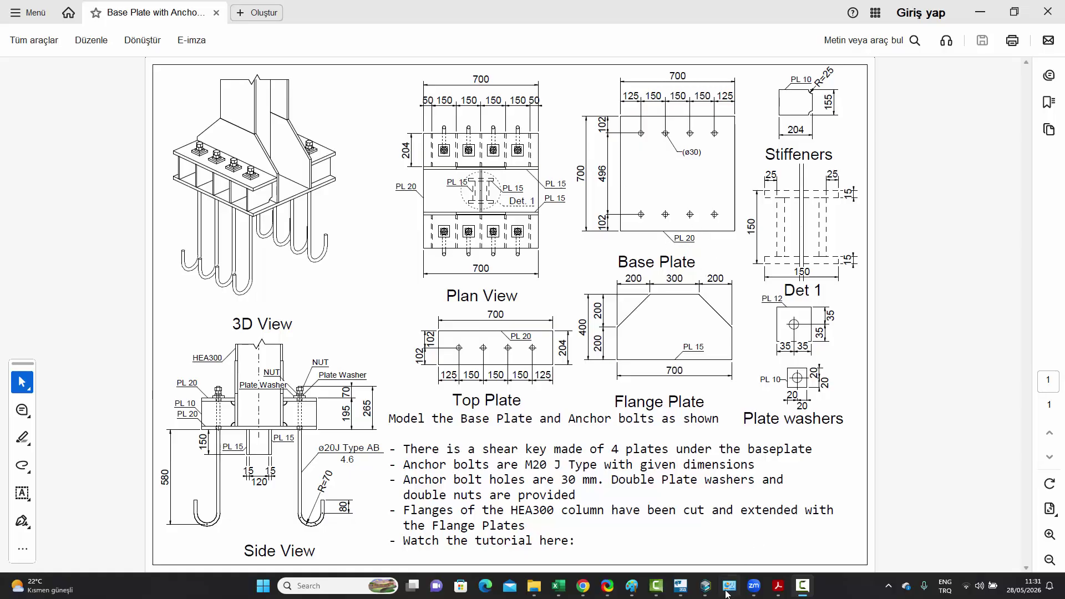
Step: Switch to Comosys and place an HEA300 column at the intersection of grid lines 1 and A
{"action": "left_click", "coordinate": [704, 585]}
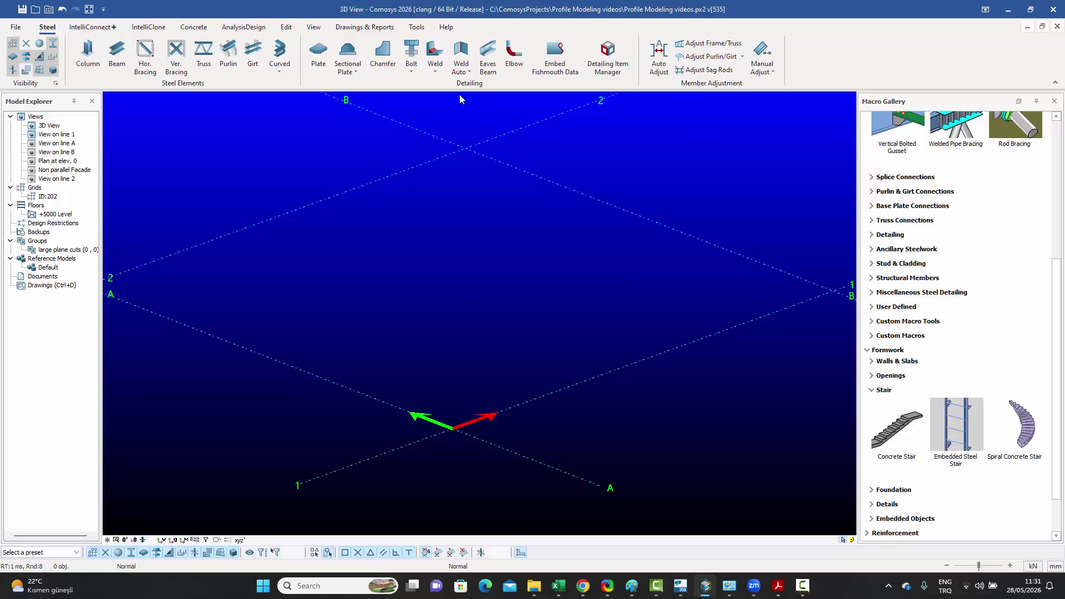
{"action": "left_click", "coordinate": [87, 55]}
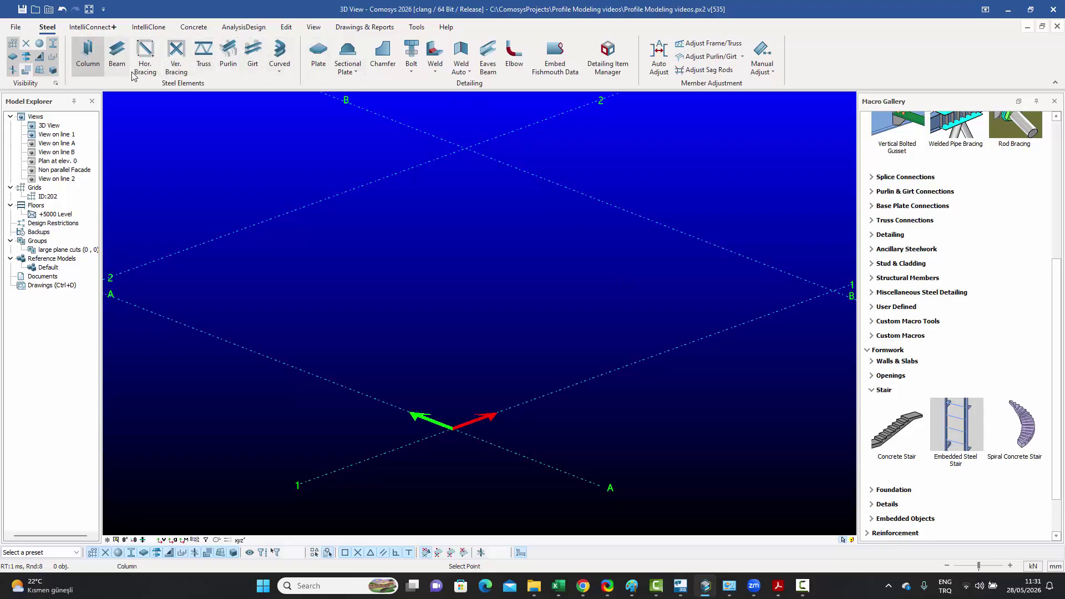
{"action": "left_click", "coordinate": [453, 428]}
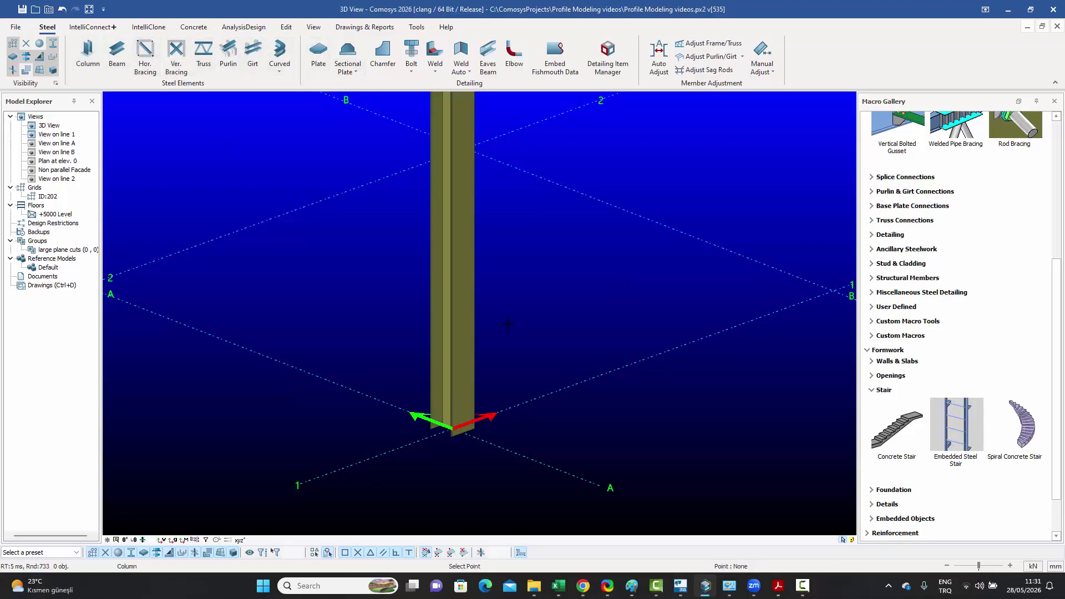
{"action": "right_click", "coordinate": [521, 294]}
{"action": "left_click", "coordinate": [535, 303]}
Step: Check the column's profile name and section dimensions in its geometry properties, leaving them as they are
{"action": "double_click", "coordinate": [472, 274]}
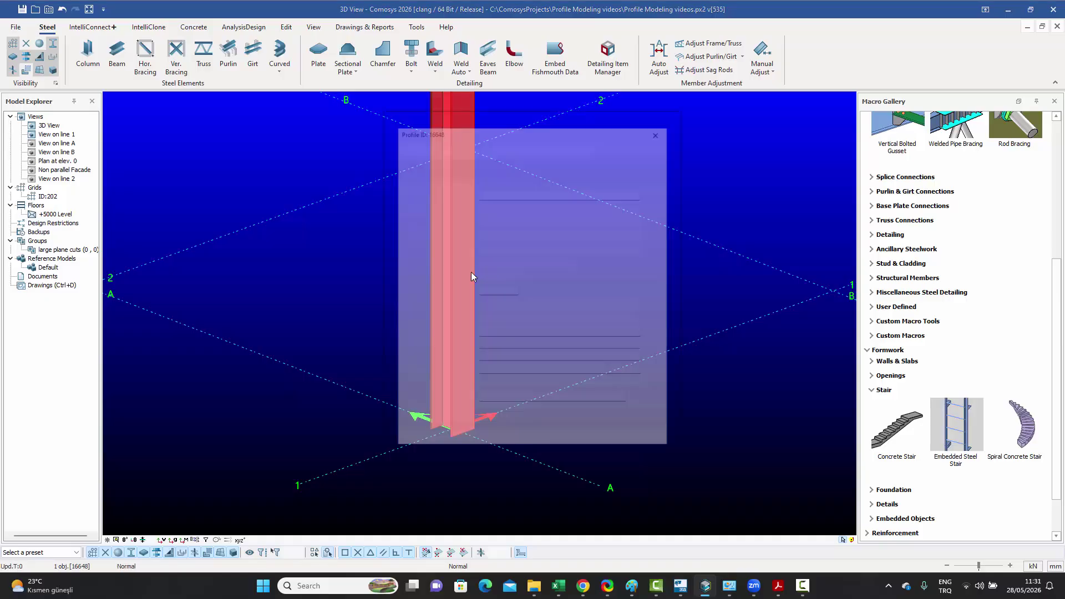
{"action": "left_click", "coordinate": [409, 164]}
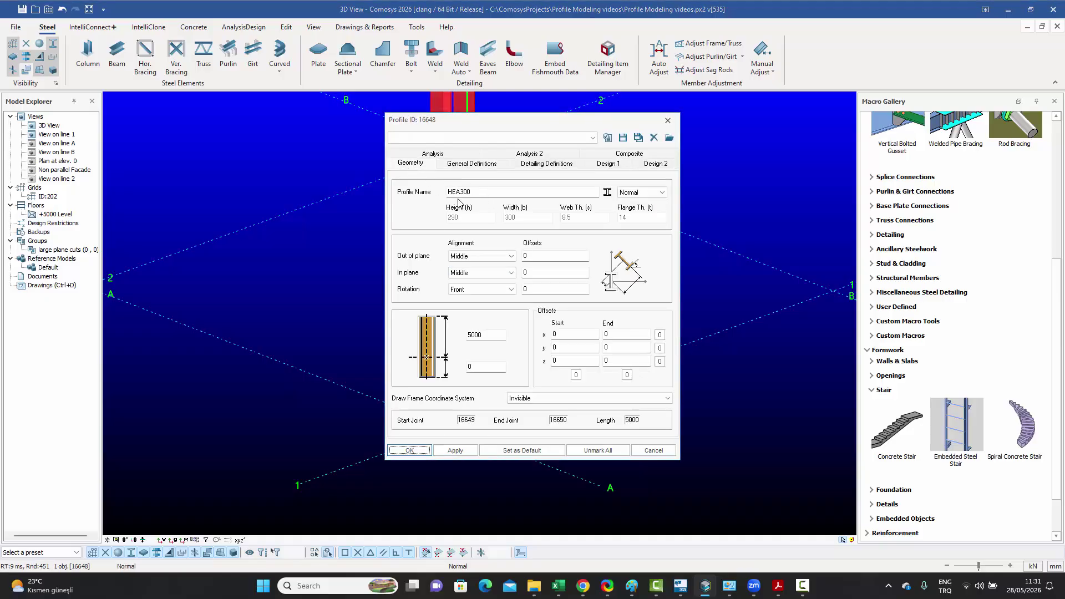
{"action": "left_click", "coordinate": [668, 121]}
{"action": "left_click", "coordinate": [614, 274]}
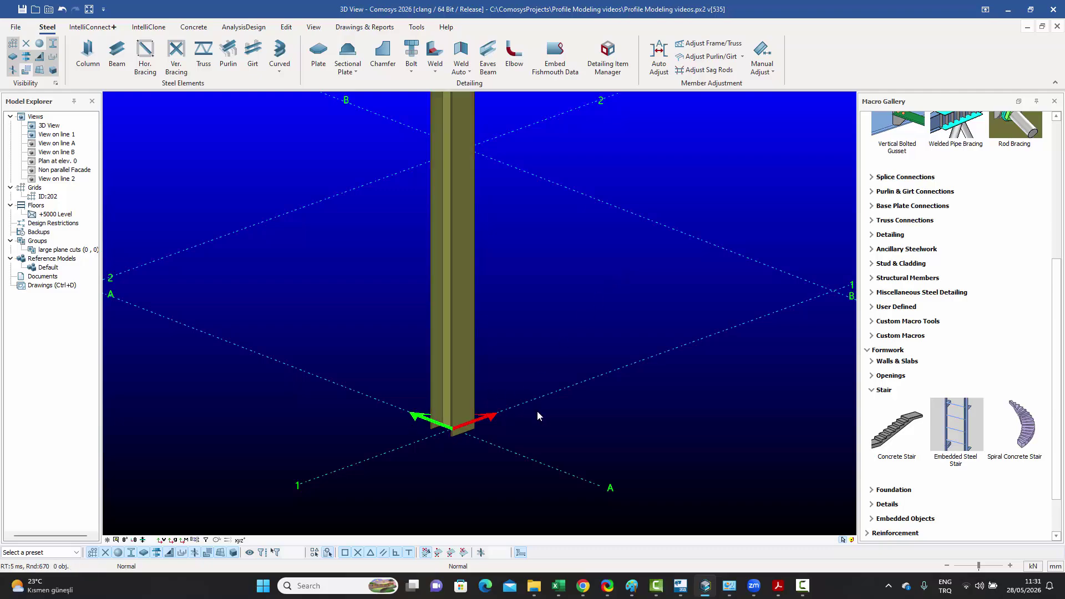
Step: Create a 700 x 700 mm plate centred on the column's base point at grid lines 1 and A
{"action": "left_click", "coordinate": [321, 55]}
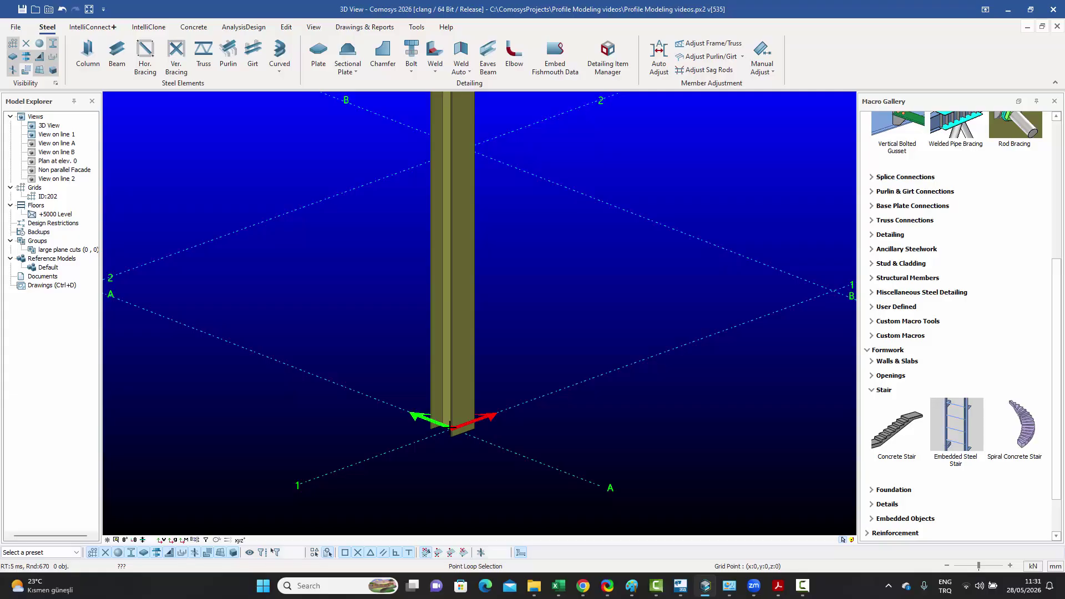
{"action": "key", "text": "space"}
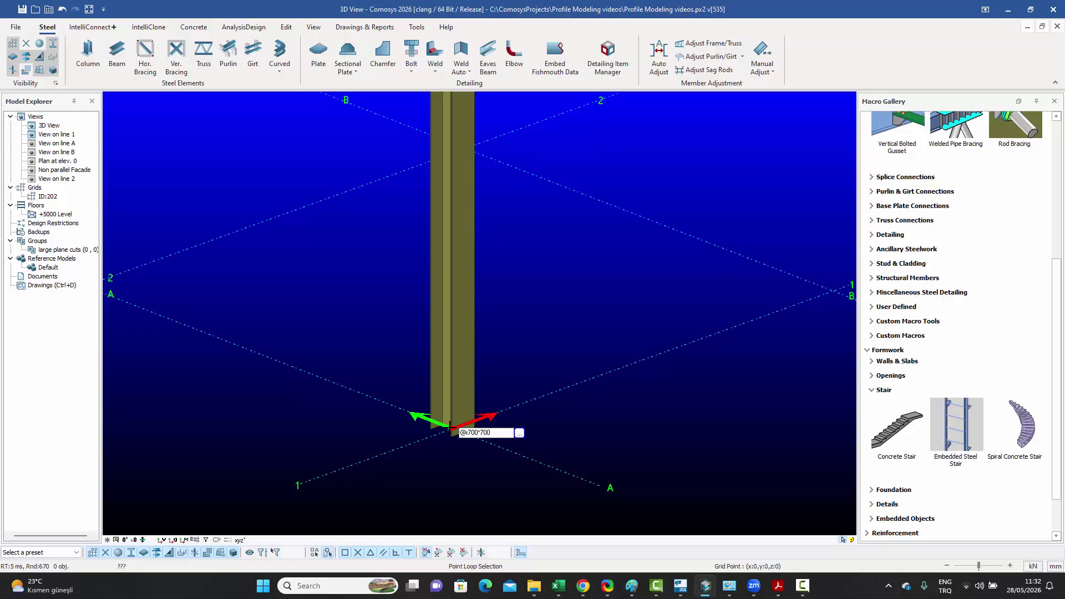
{"action": "type", "text": "@r700*700"}
{"action": "key", "text": "Return"}
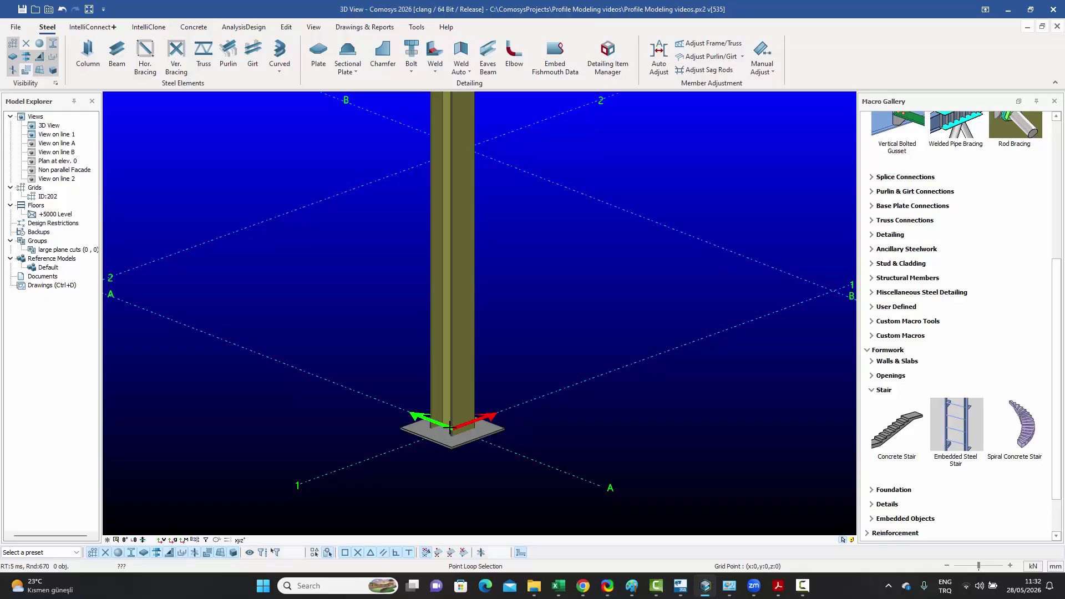
{"action": "right_click", "coordinate": [550, 346]}
{"action": "left_click", "coordinate": [551, 347]}
Step: Inspect the base plate's position against the column, its edge lengths, and its thickness and depth settings
{"action": "scroll", "coordinate": [519, 421], "scroll_direction": "up", "scroll_amount": 4}
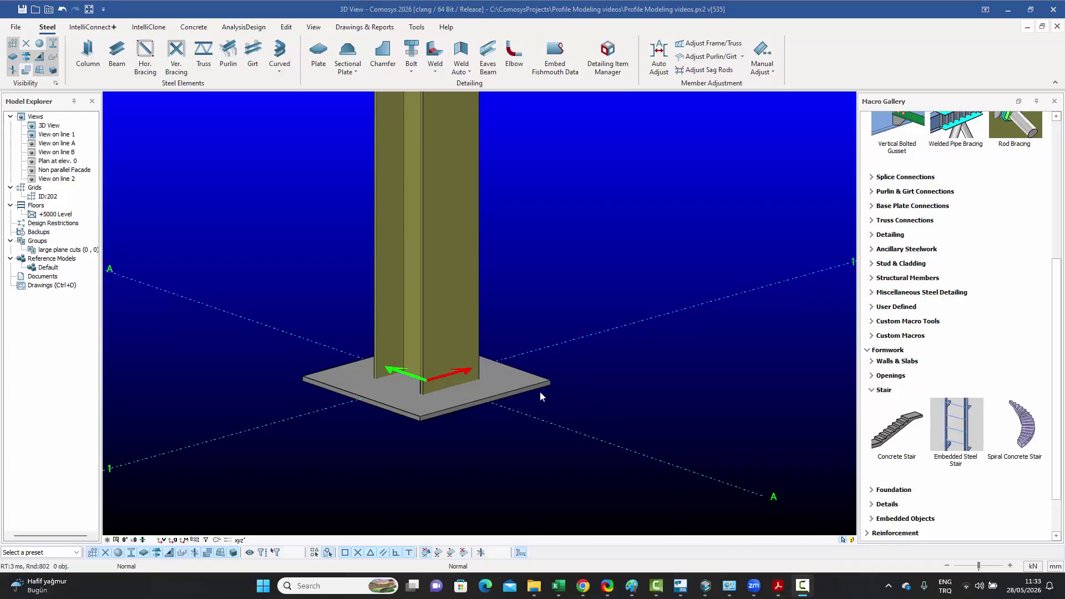
{"action": "middle_click_drag", "start_coordinate": [436, 438], "coordinate": [441, 430]}
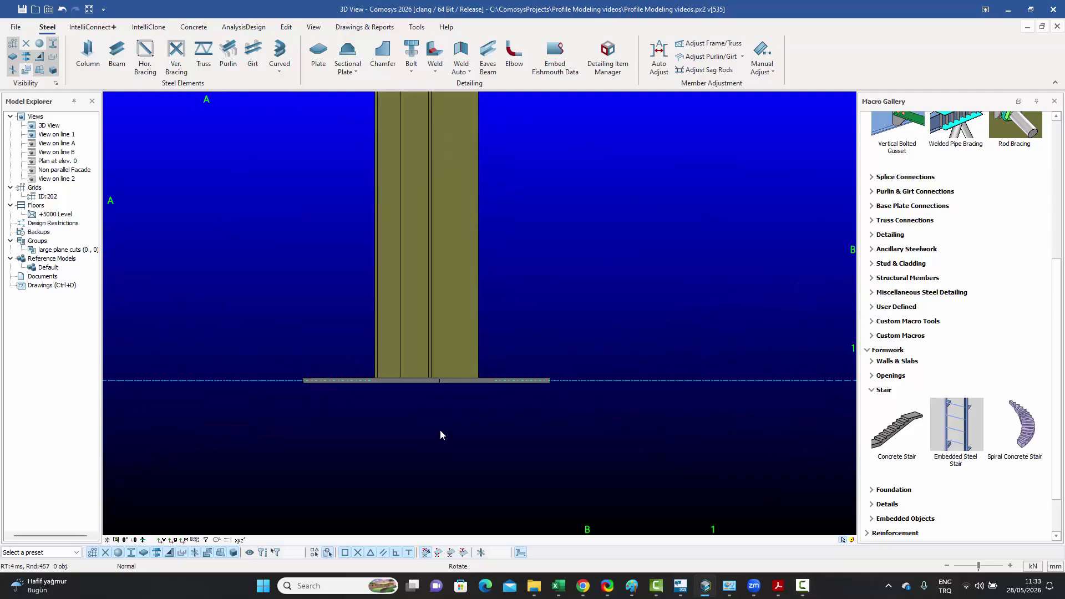
{"action": "middle_click_drag", "start_coordinate": [293, 386], "coordinate": [402, 399]}
{"action": "scroll", "coordinate": [445, 381], "scroll_direction": "up", "scroll_amount": 4}
{"action": "left_click", "coordinate": [447, 387]}
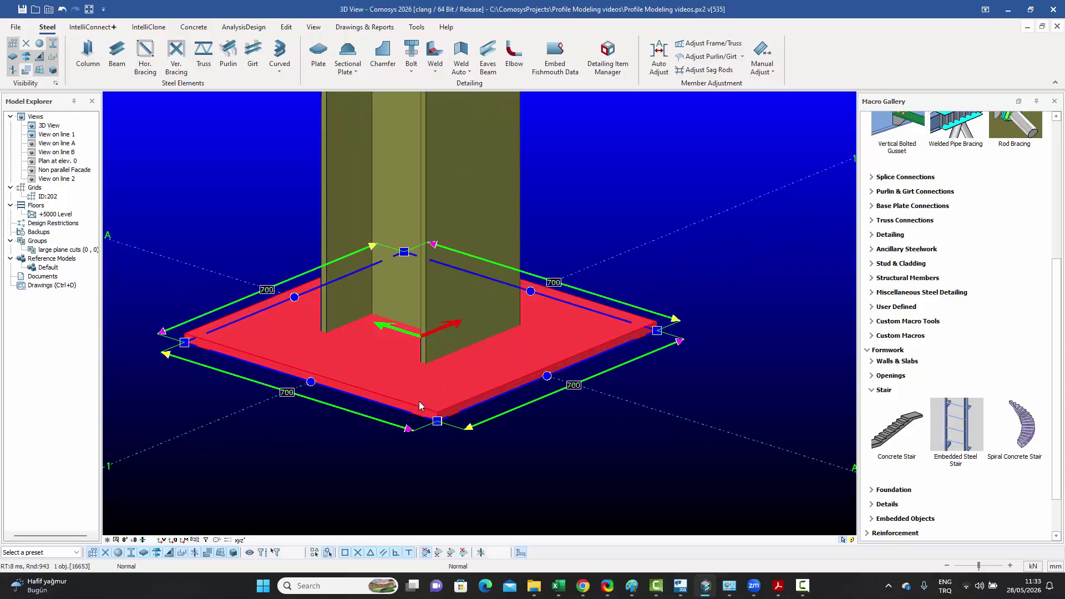
{"action": "left_click", "coordinate": [340, 439]}
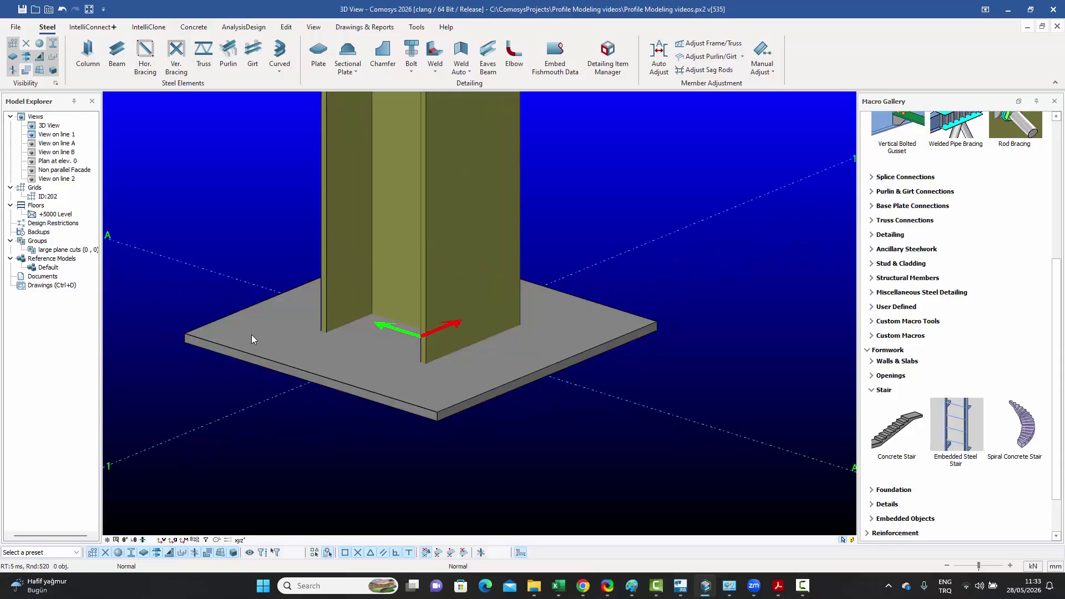
{"action": "double_click", "coordinate": [578, 320]}
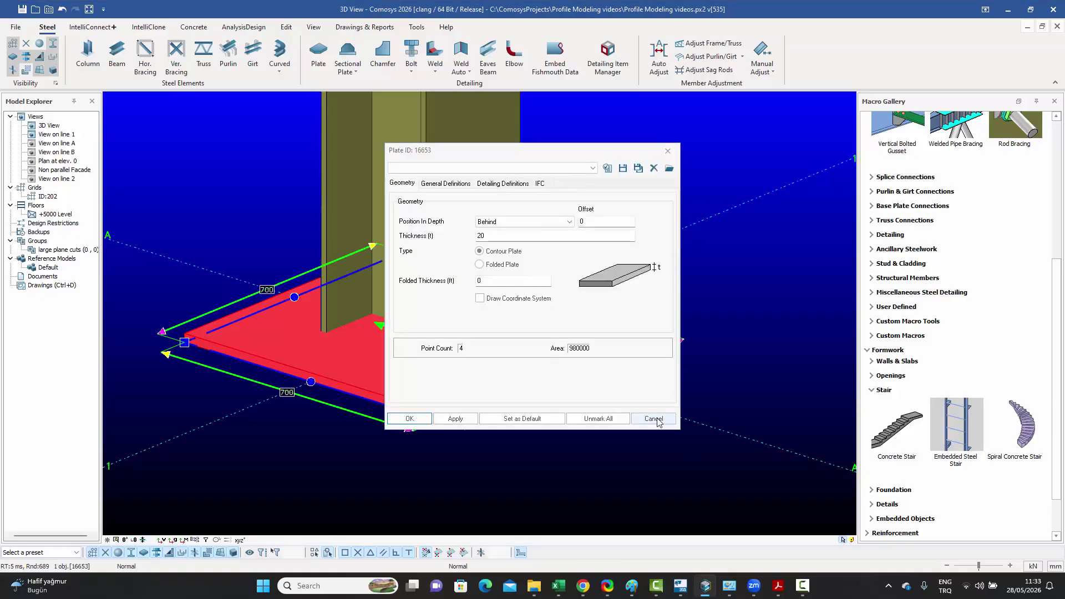
{"action": "left_click", "coordinate": [654, 419]}
Step: Offset the column's start along x so that it starts on top of the base plate
{"action": "double_click", "coordinate": [515, 199]}
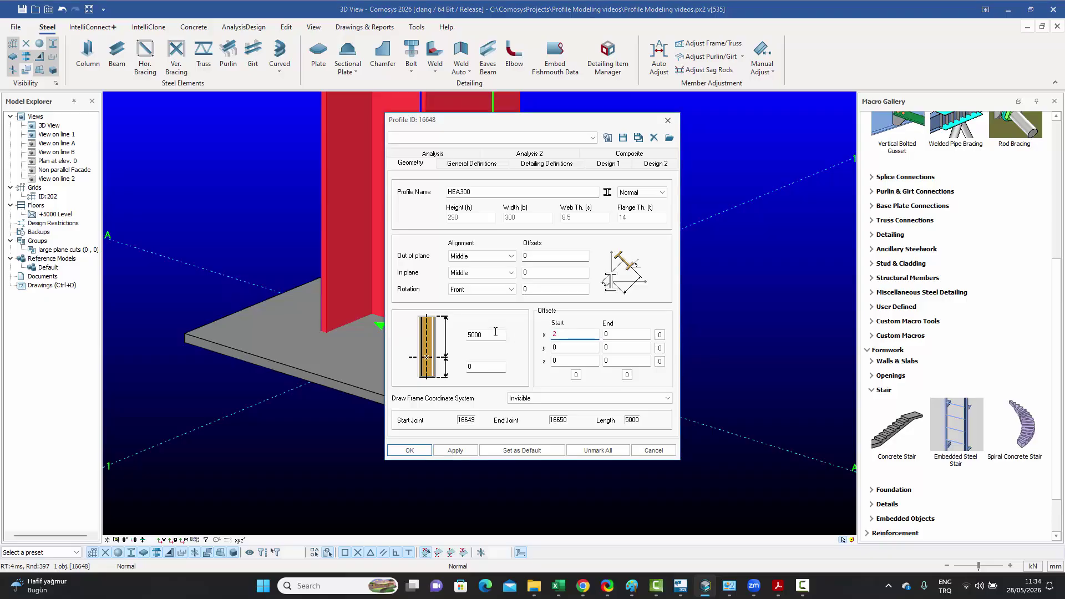
{"action": "type", "text": "2"}
{"action": "left_click", "coordinate": [410, 450]}
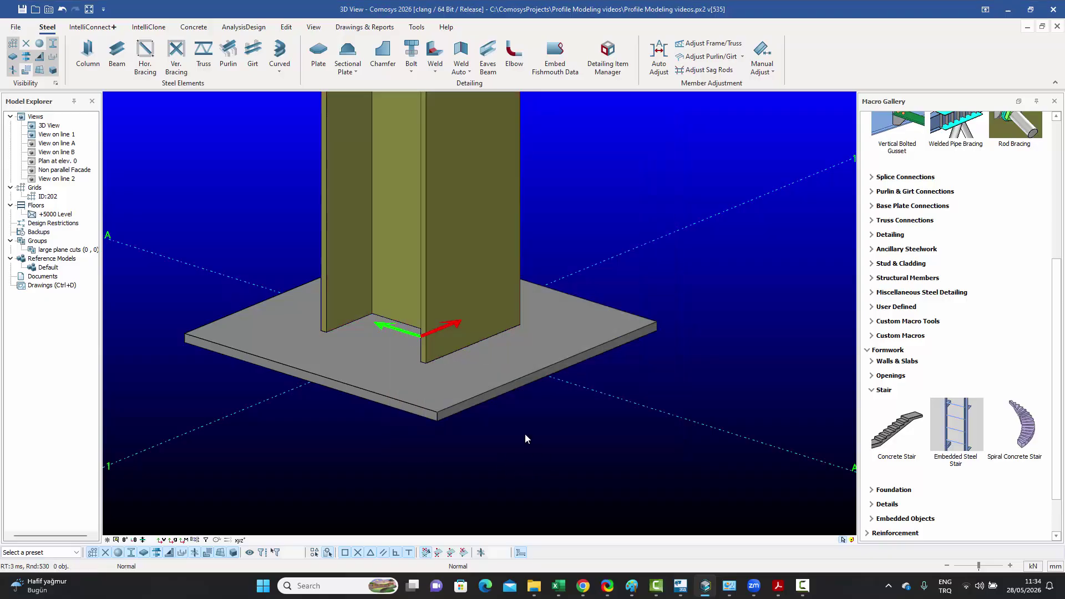
Step: Create a vertical plate 700 mm long and 400 mm high standing on one edge of the base plate, parallel to the column flange
{"action": "middle_click_drag", "start_coordinate": [525, 435], "coordinate": [526, 431]}
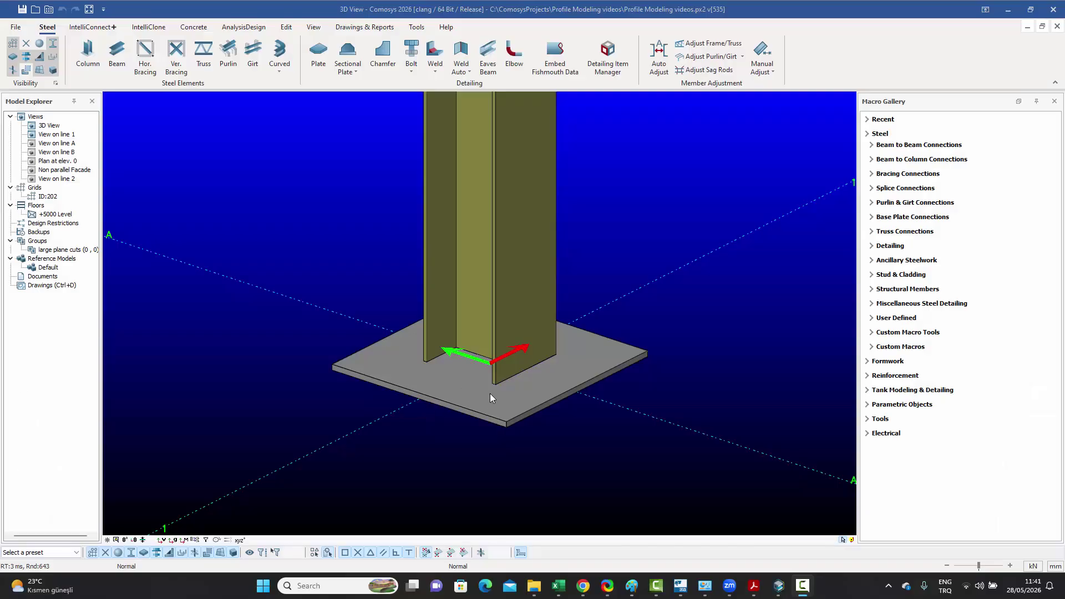
{"action": "left_click", "coordinate": [320, 51]}
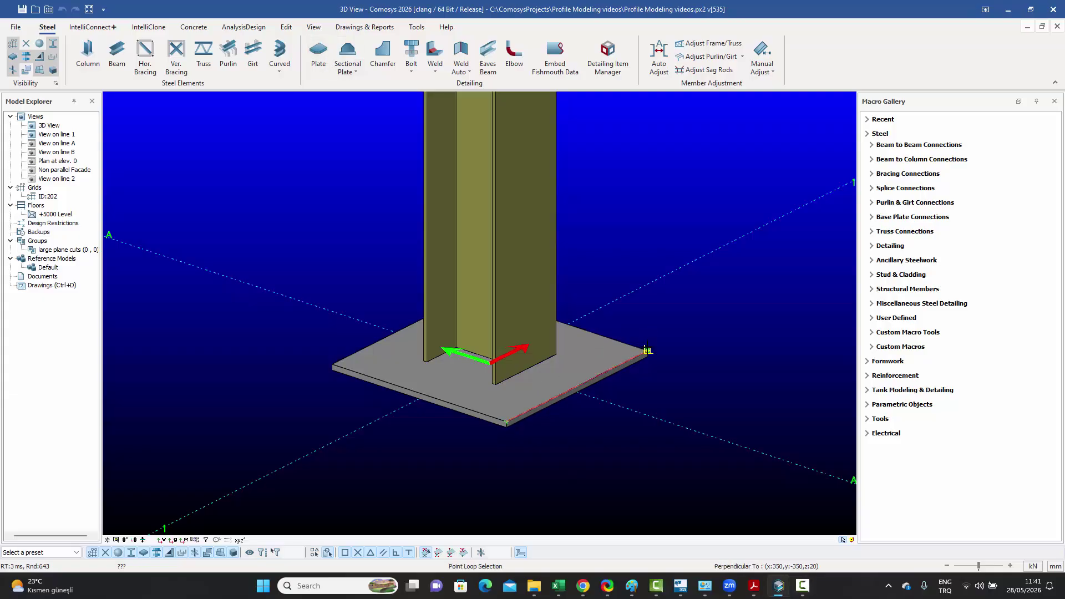
{"action": "left_click", "coordinate": [646, 350]}
{"action": "key", "text": "Return"}
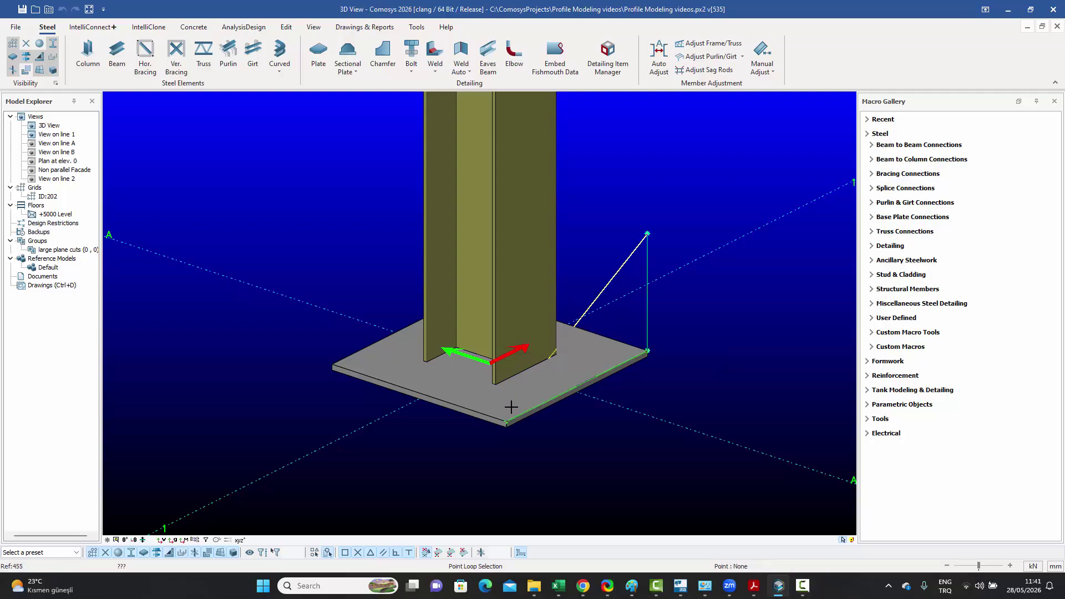
{"action": "scroll", "coordinate": [518, 387], "scroll_direction": "up", "scroll_amount": 3}
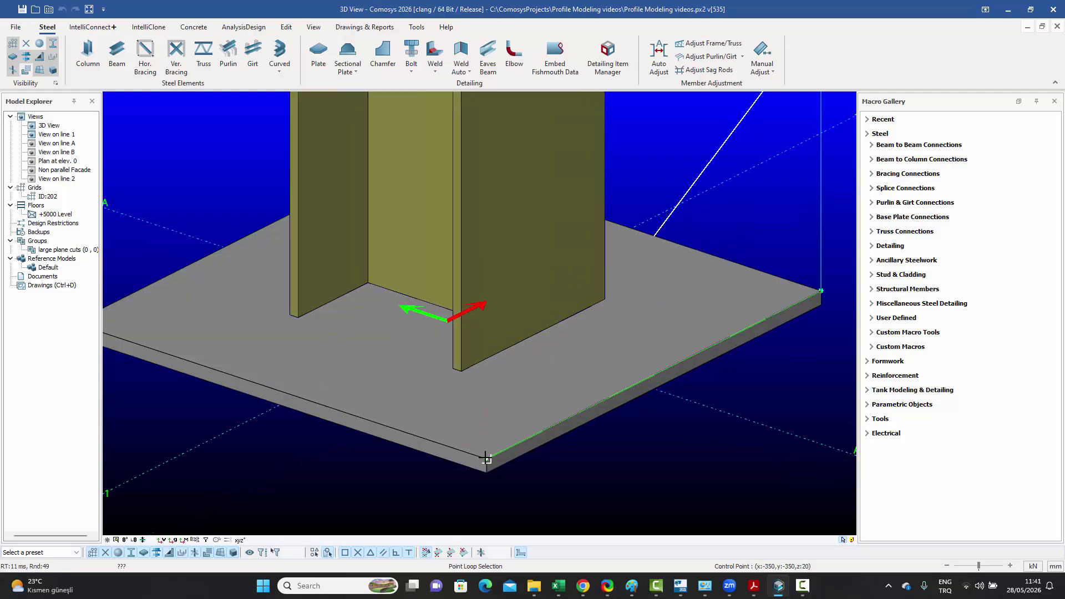
{"action": "key", "text": "Tab"}
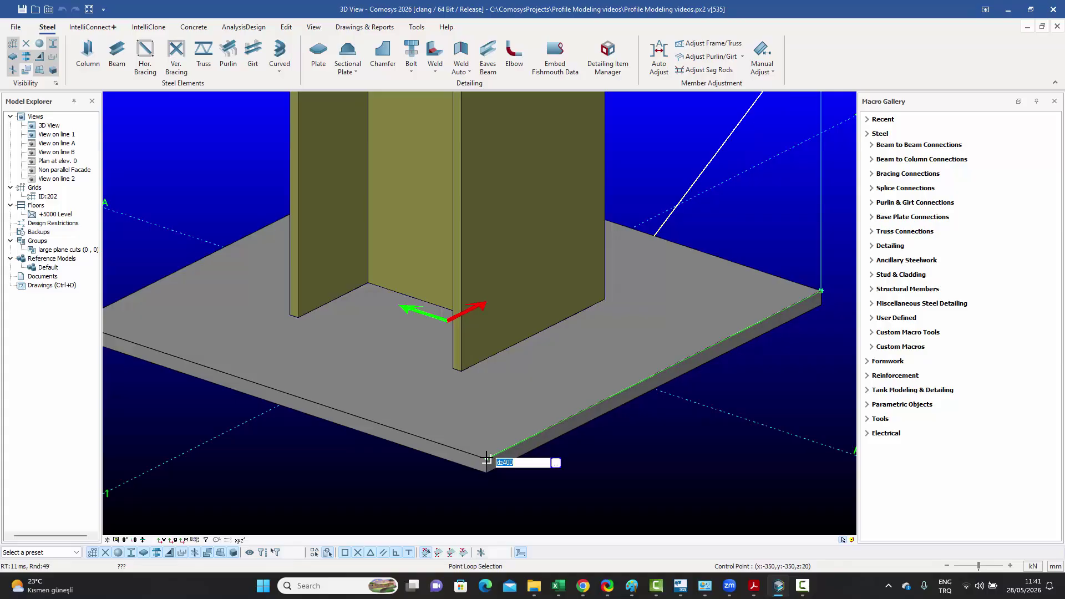
{"action": "key", "text": "Return"}
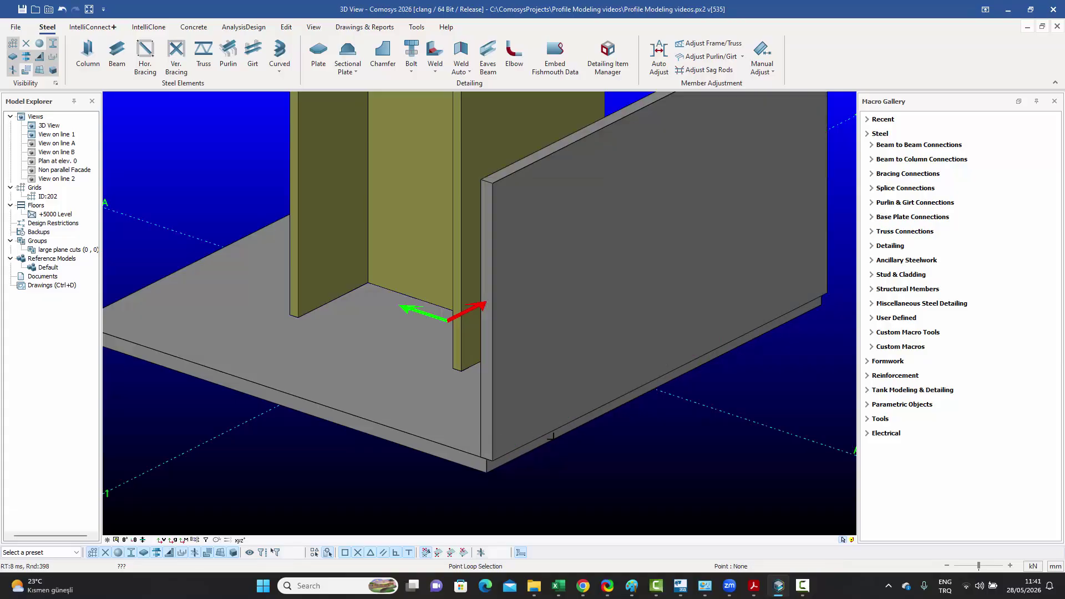
{"action": "right_click", "coordinate": [552, 437]}
{"action": "left_click", "coordinate": [598, 298]}
Step: Set the thickness of the vertical plate to 15 mm
{"action": "left_click", "coordinate": [633, 287]}
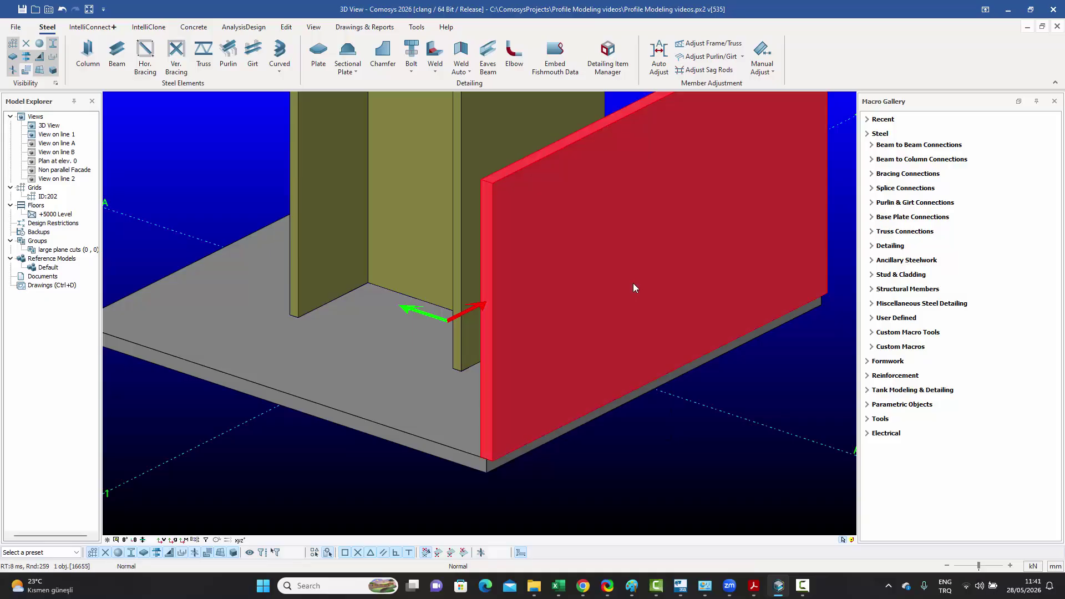
{"action": "double_click", "coordinate": [633, 287]}
{"action": "type", "text": "1"}
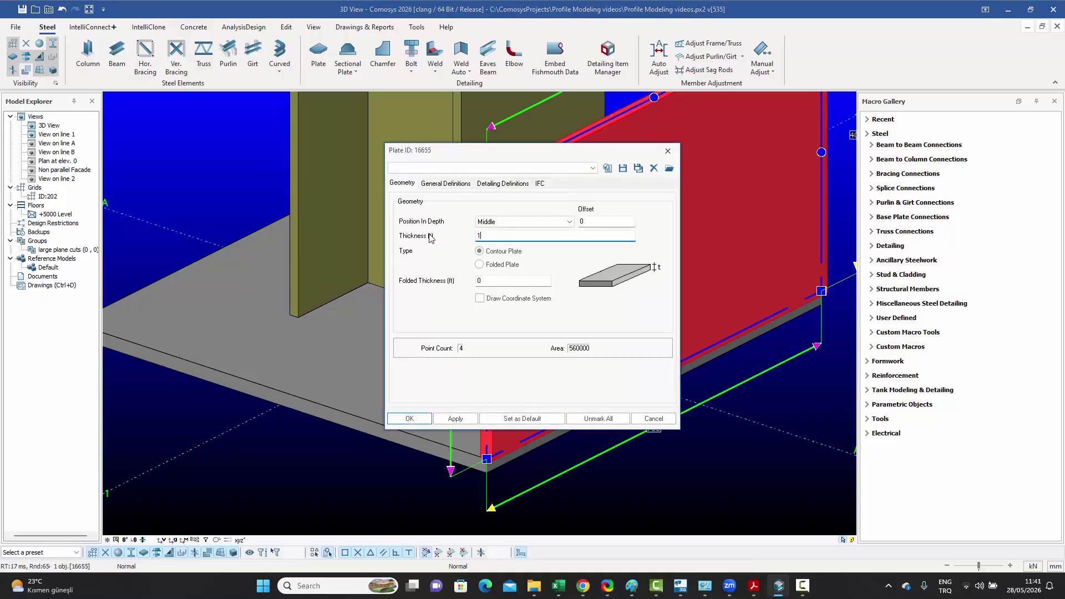
{"action": "type", "text": "5"}
{"action": "left_click", "coordinate": [456, 418]}
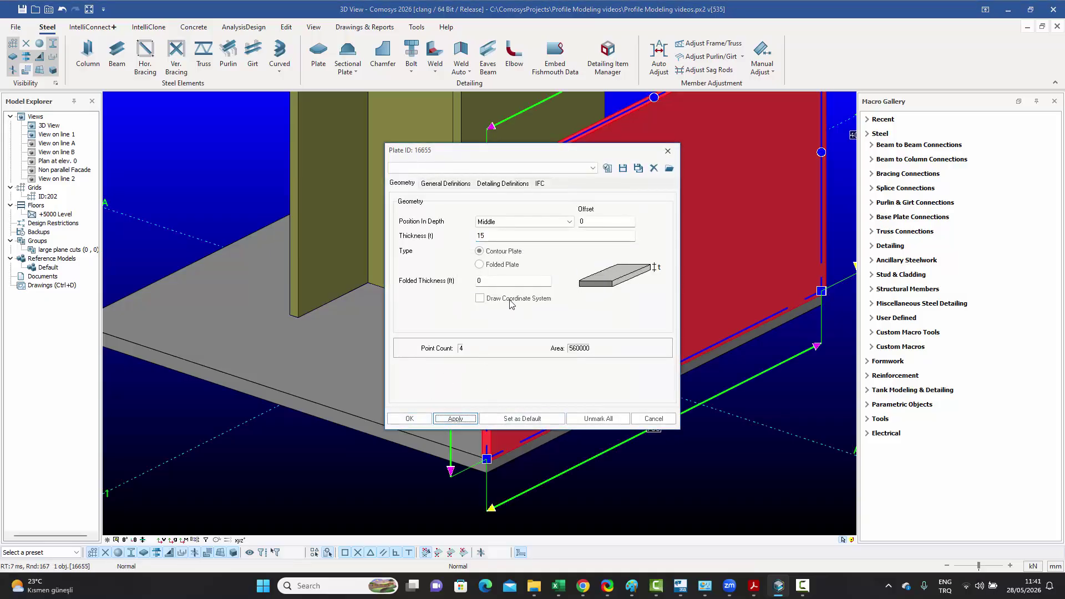
{"action": "left_click", "coordinate": [411, 418]}
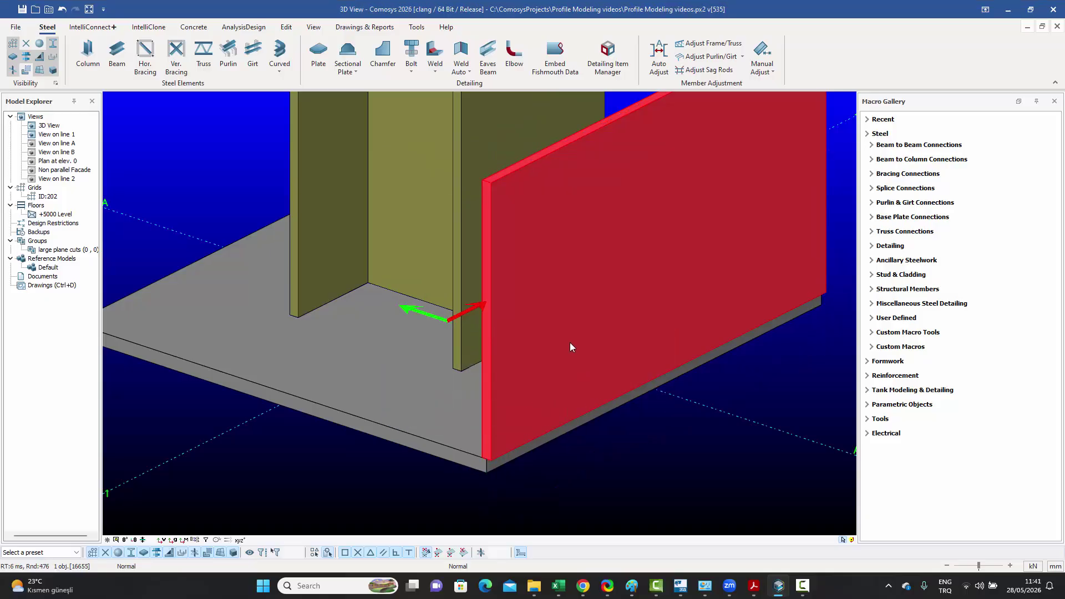
Step: Shift the vertical plate's position in depth to the inner side of its reference line, flush with the base plate's edge
{"action": "left_click", "coordinate": [552, 271]}
{"action": "double_click", "coordinate": [552, 271]}
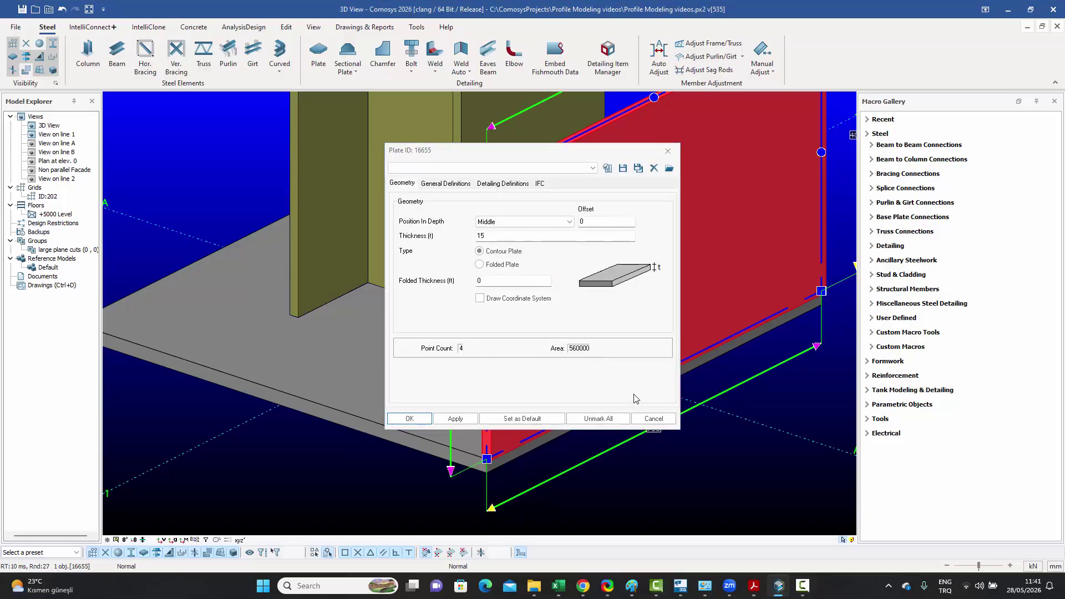
{"action": "left_click", "coordinate": [653, 418]}
{"action": "scroll", "coordinate": [473, 424], "scroll_direction": "up", "scroll_amount": 6}
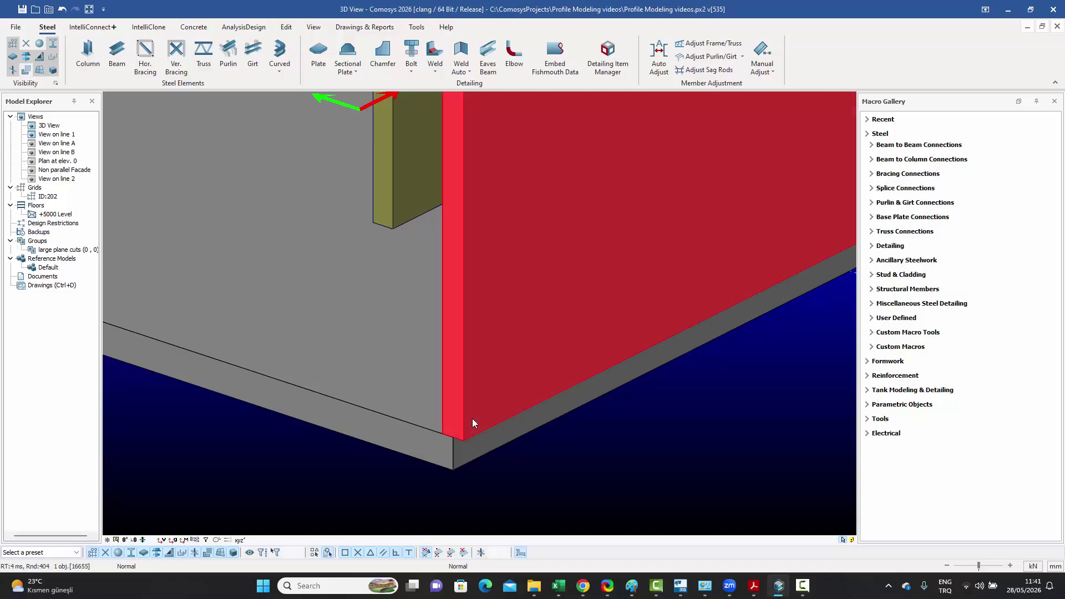
{"action": "left_click", "coordinate": [472, 420]}
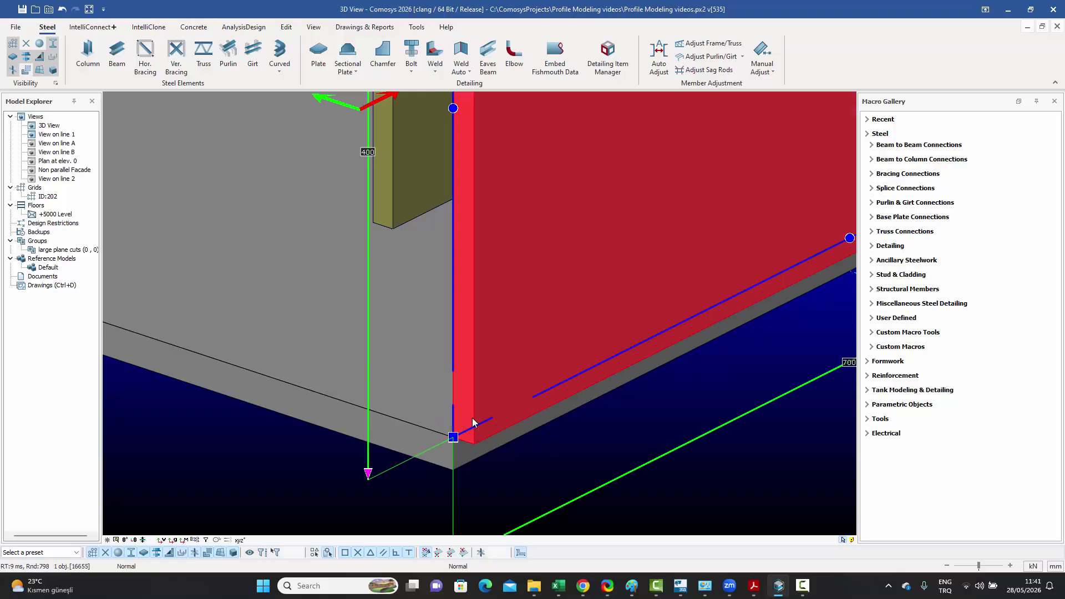
{"action": "scroll", "coordinate": [531, 450], "scroll_direction": "down", "scroll_amount": 6}
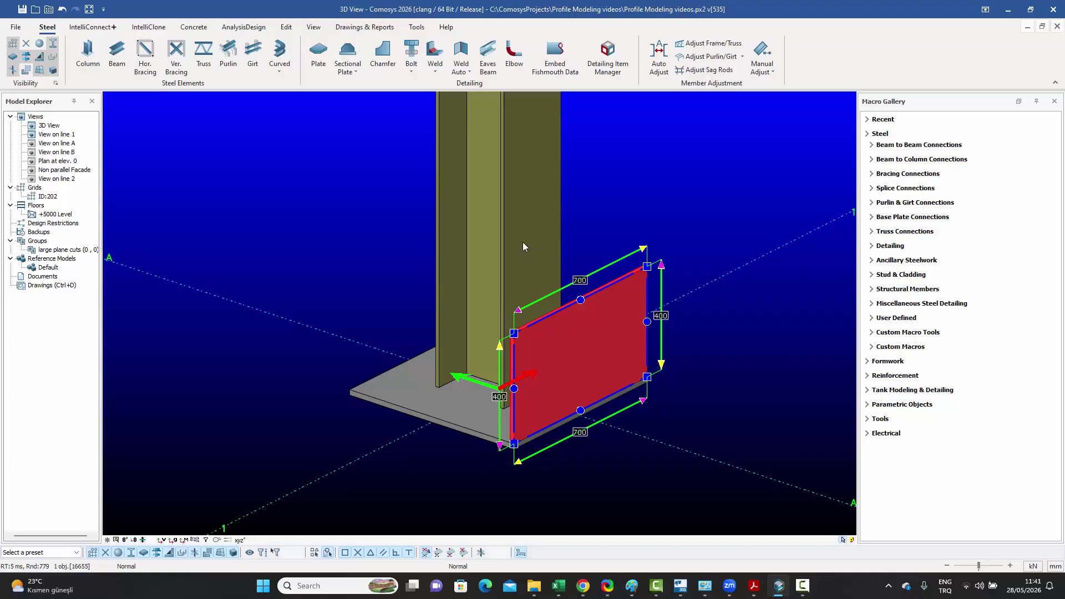
Step: Start a move by distance for the vertical plate and pick the distance from its upper corner to the column flange's outer edge
{"action": "right_click", "coordinate": [564, 342]}
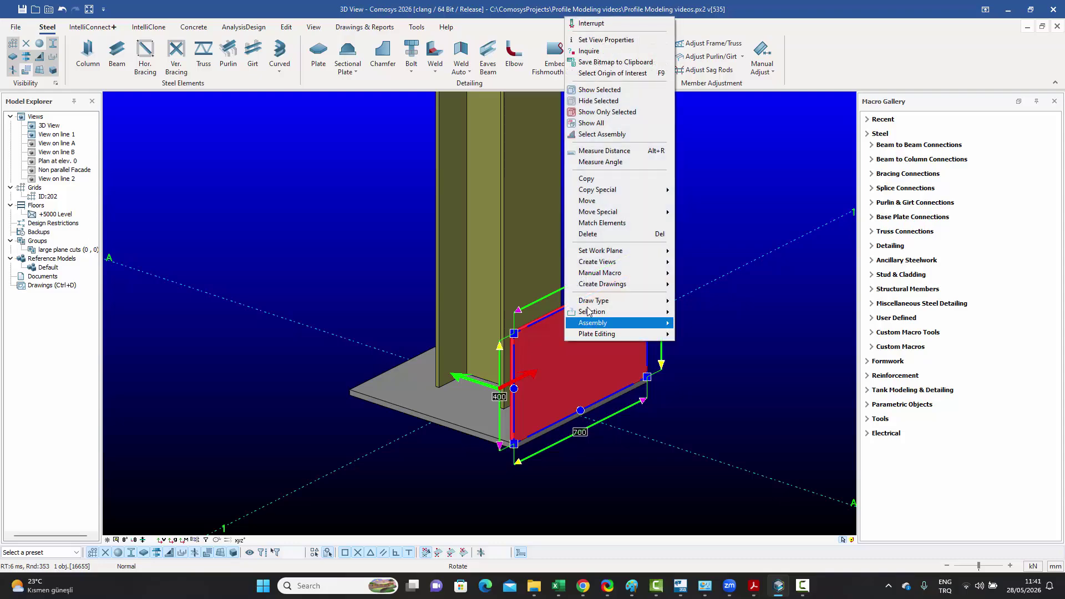
{"action": "mouse_move", "coordinate": [596, 217]}
{"action": "left_click", "coordinate": [694, 212]}
{"action": "scroll", "coordinate": [472, 381], "scroll_direction": "up", "scroll_amount": 5}
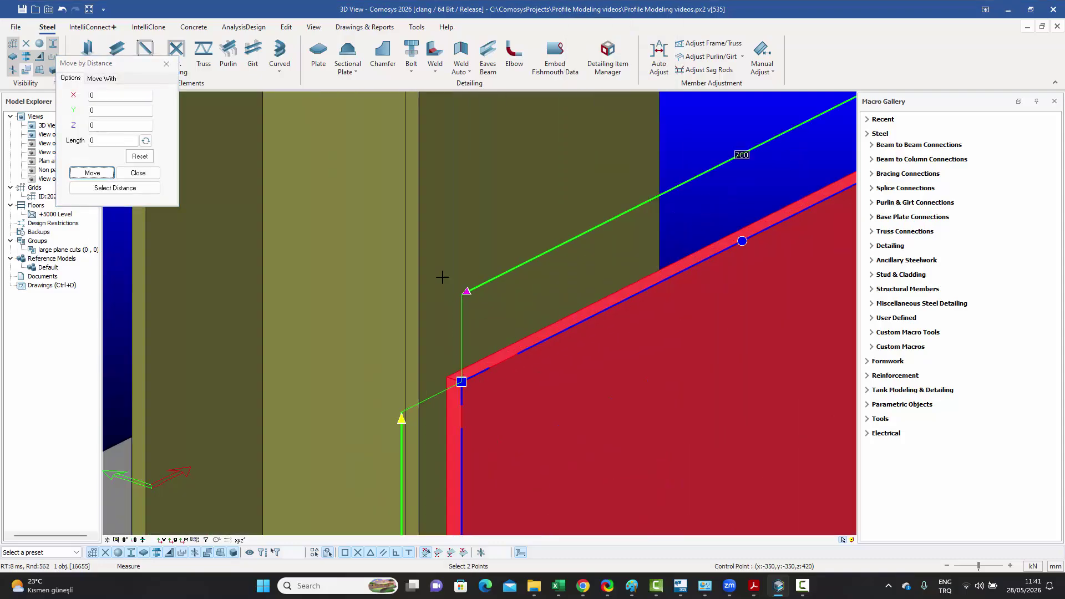
{"action": "left_click", "coordinate": [419, 224]}
{"action": "scroll", "coordinate": [418, 235], "scroll_direction": "down", "scroll_amount": 5}
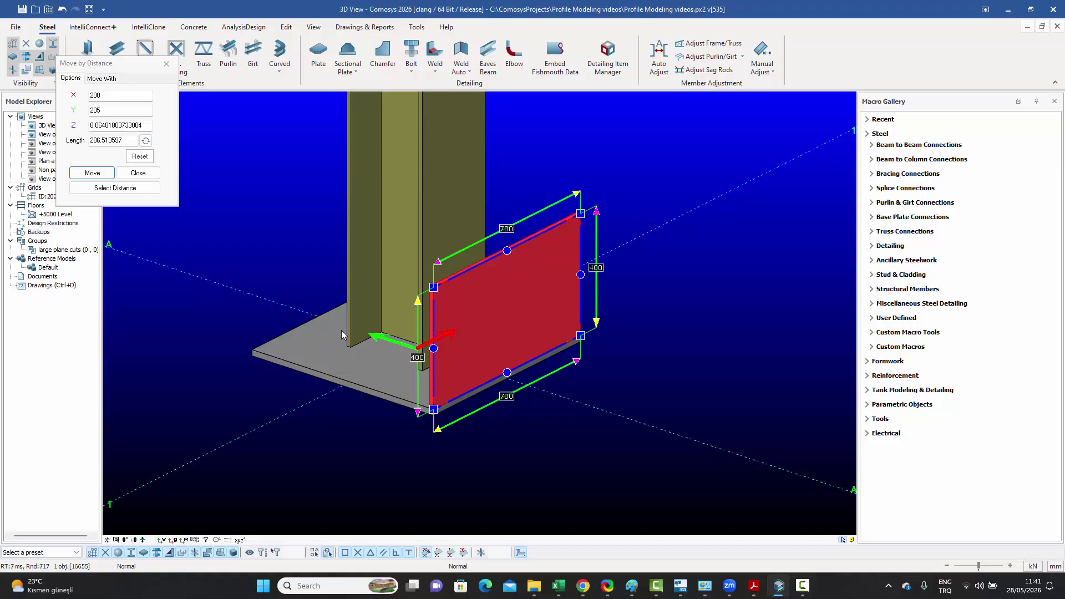
Step: Set the X and Z distances to 0 and move the vertical plate 205 mm along Y onto the column flange
{"action": "double_click", "coordinate": [119, 96]}
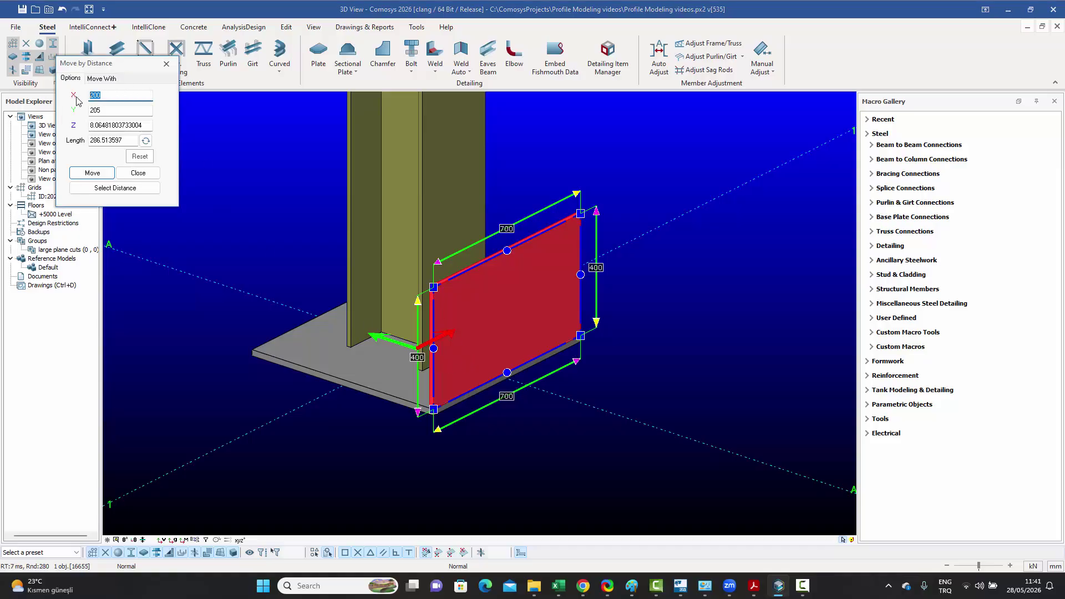
{"action": "type", "text": "0"}
{"action": "key", "text": "Tab"}
{"action": "key", "text": "Tab"}
{"action": "type", "text": "0"}
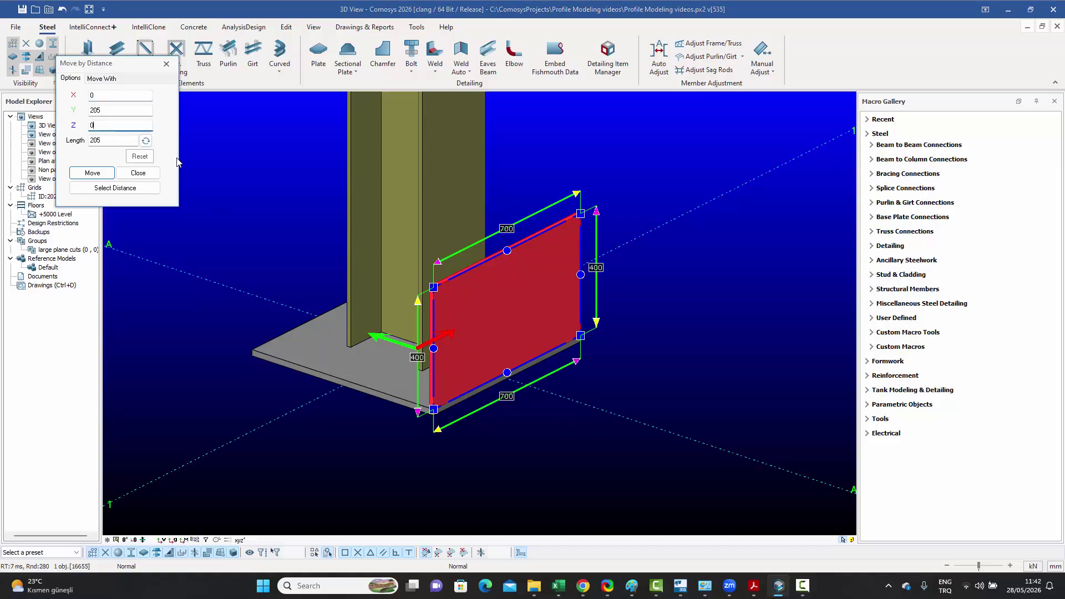
{"action": "left_click", "coordinate": [95, 172]}
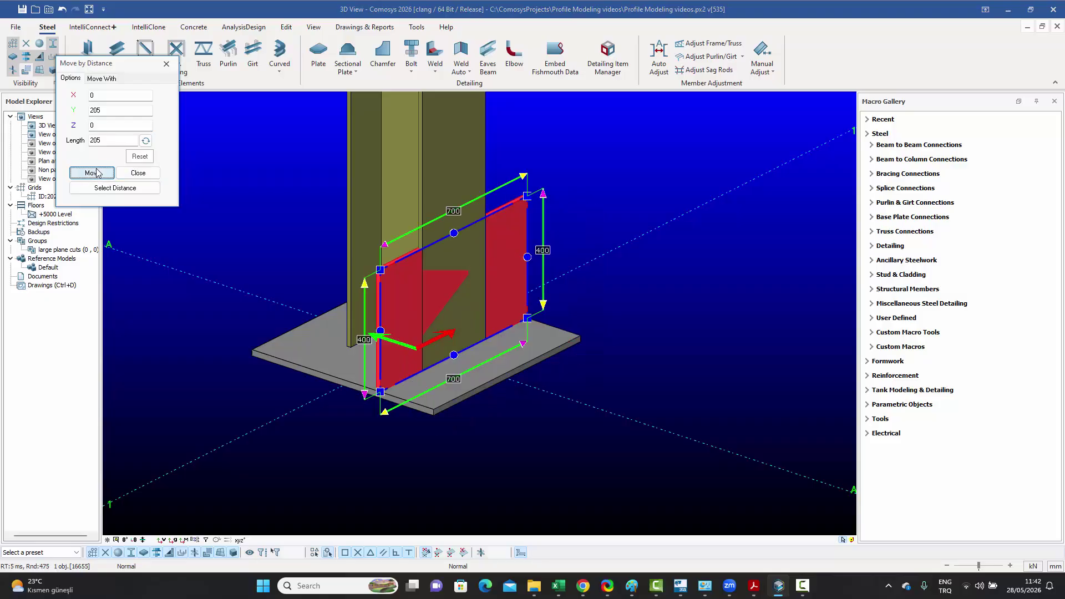
{"action": "left_click", "coordinate": [138, 173]}
{"action": "left_click", "coordinate": [268, 194]}
Step: Chamfer both upper corners of the flange plate with chamfer Type 1 and distances of 200 and 200 mm
{"action": "scroll", "coordinate": [388, 285], "scroll_direction": "up", "scroll_amount": 2}
{"action": "scroll", "coordinate": [388, 285], "scroll_direction": "up", "scroll_amount": 1}
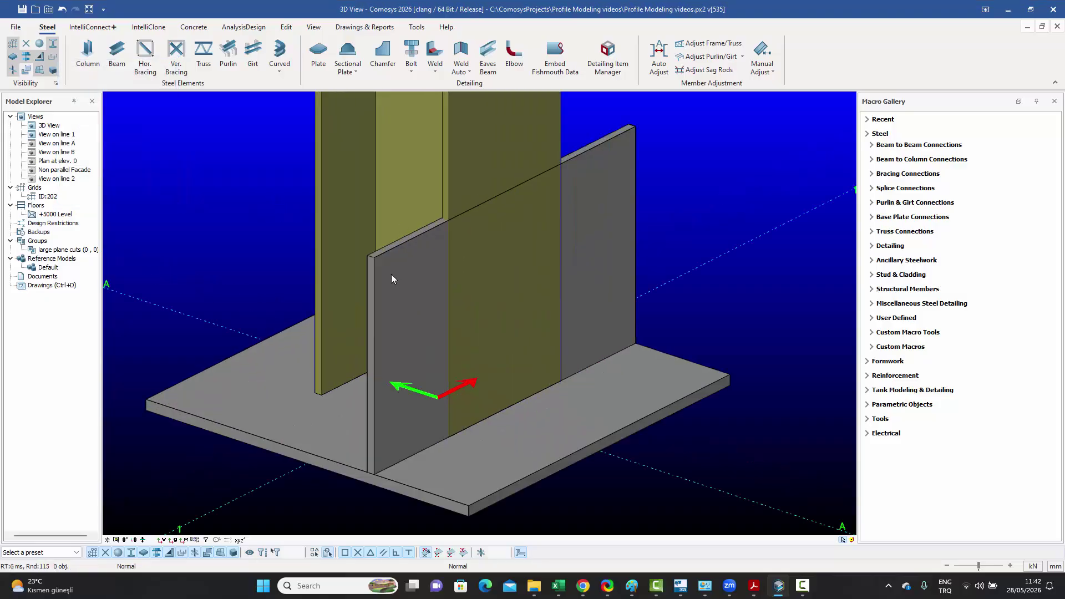
{"action": "left_click", "coordinate": [391, 274]}
{"action": "left_click", "coordinate": [375, 258]}
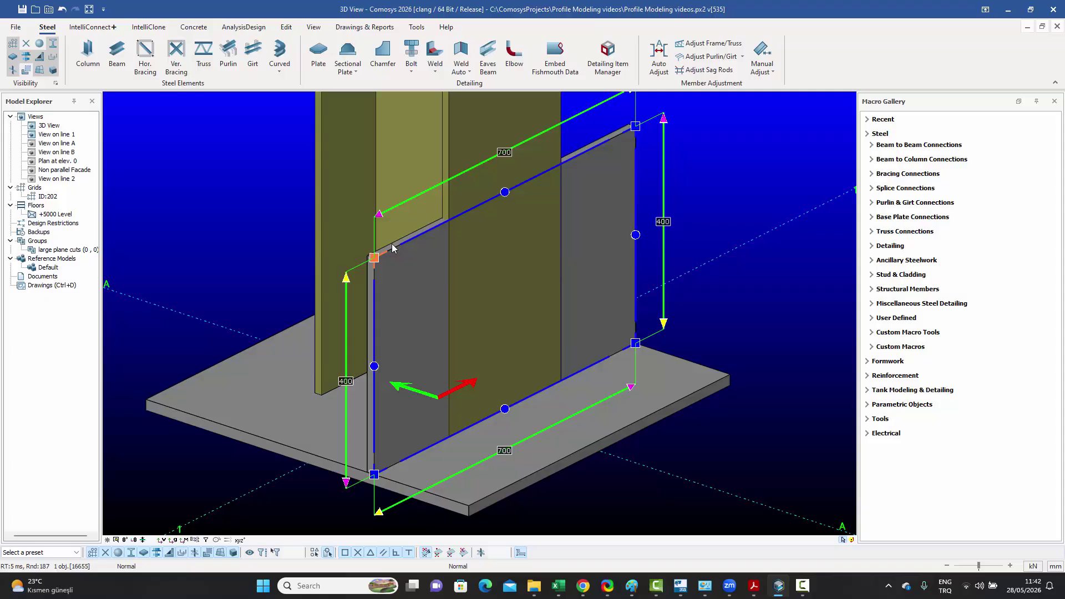
{"action": "left_click", "coordinate": [636, 127]}
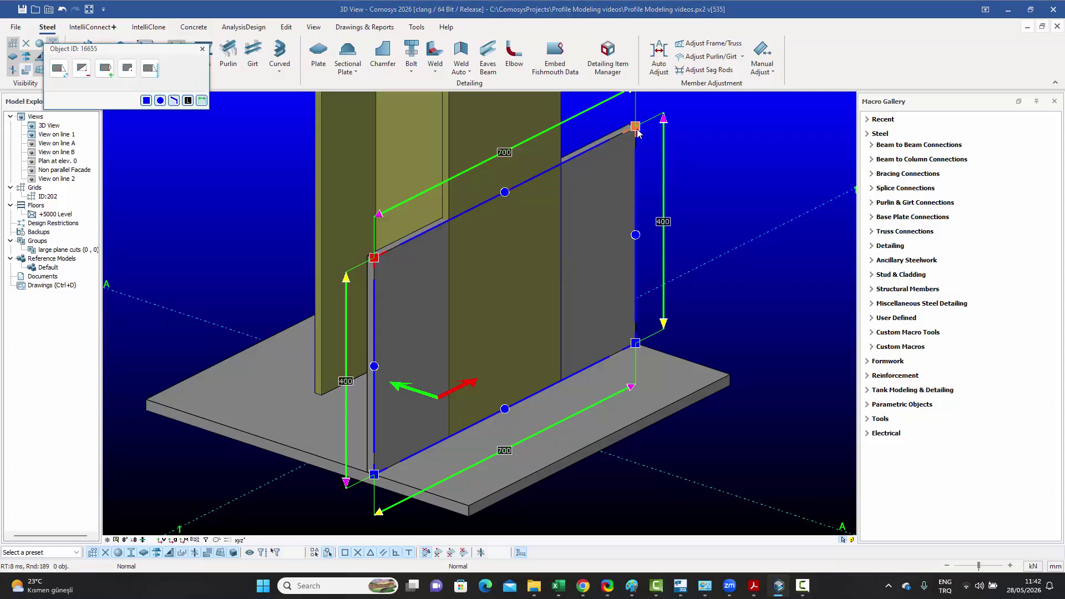
{"action": "left_click", "coordinate": [127, 68]}
{"action": "left_click", "coordinate": [143, 109]}
{"action": "left_click", "coordinate": [132, 143]}
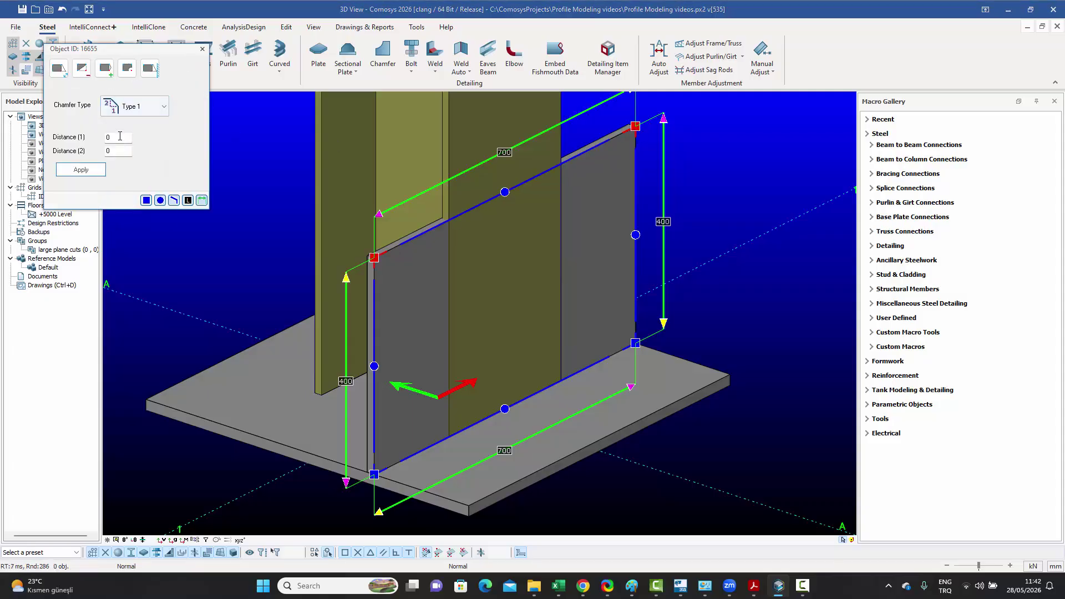
{"action": "type", "text": "200"}
{"action": "key", "text": "Tab"}
{"action": "type", "text": "200"}
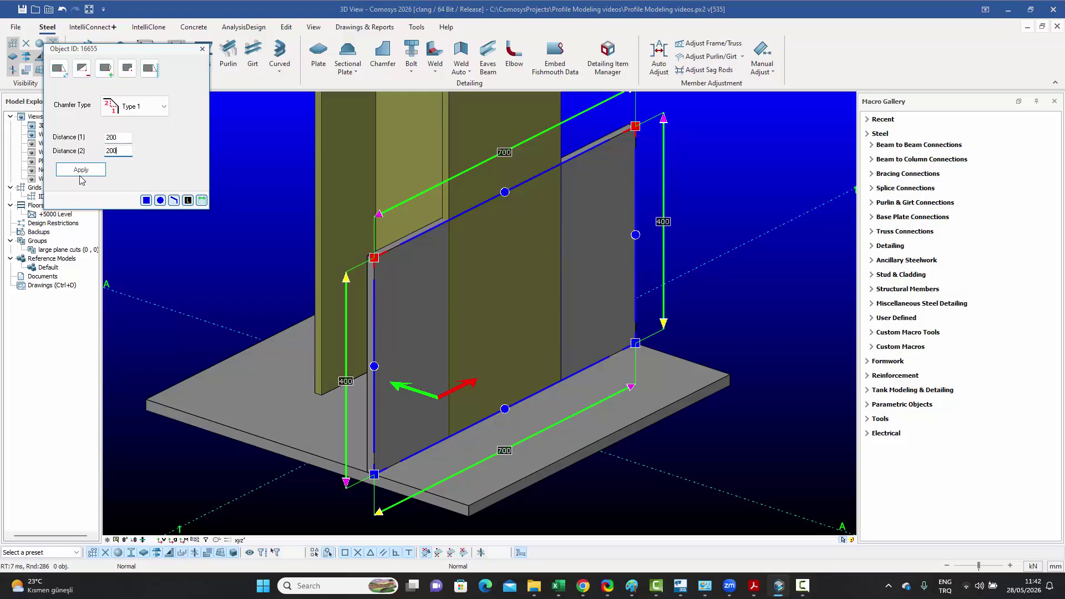
{"action": "left_click", "coordinate": [80, 172]}
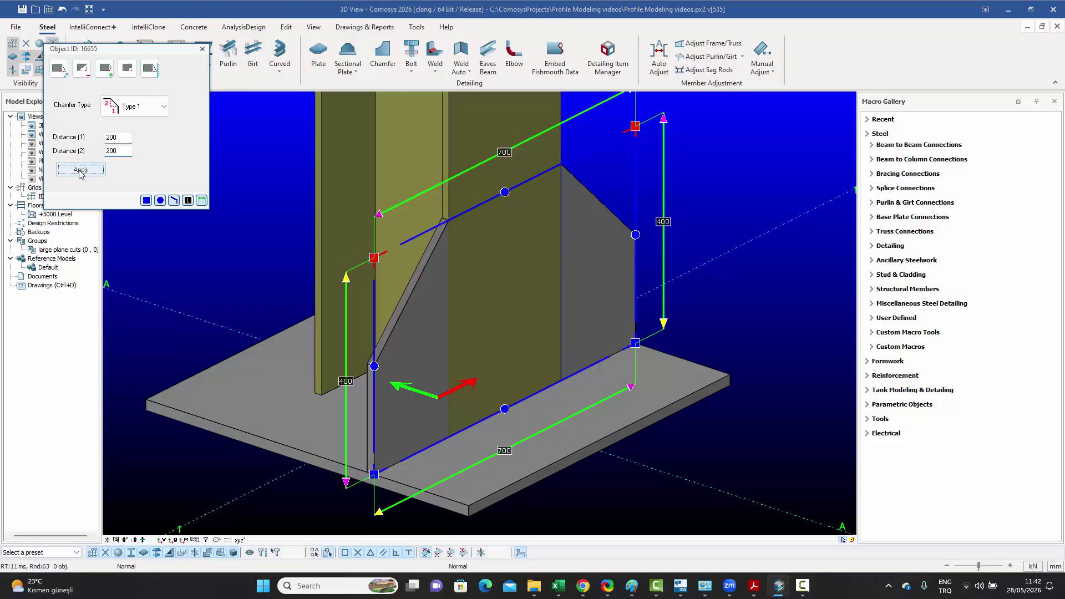
{"action": "left_click", "coordinate": [202, 49]}
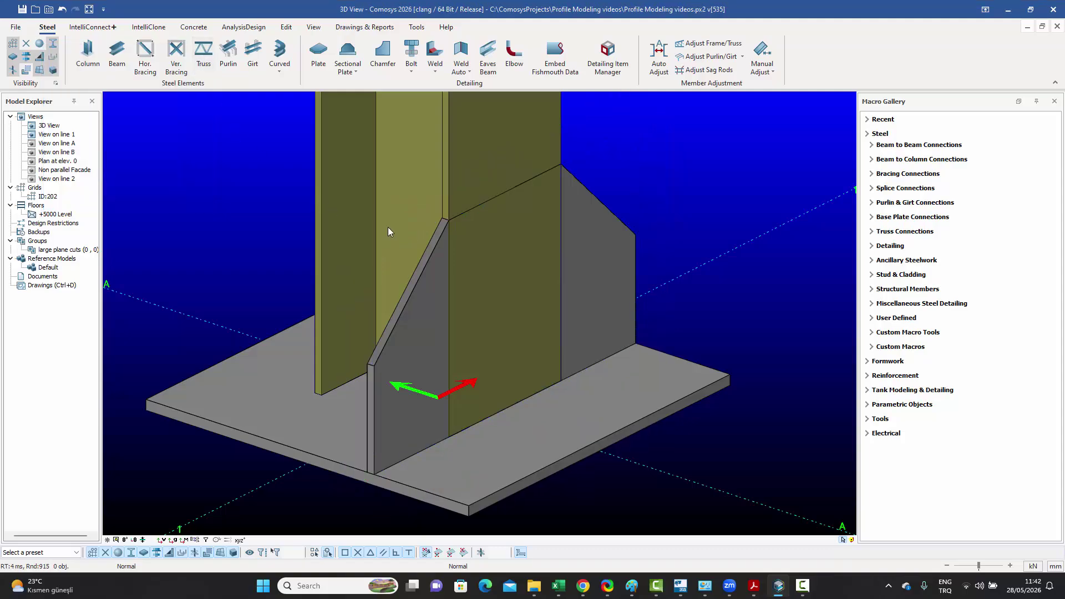
Step: Mirror-copy the chamfered flange plate to the opposite column flange, using a mirror plane through the midpoints of the base plate's two opposite edges
{"action": "middle_click_drag", "start_coordinate": [391, 233], "coordinate": [475, 244]}
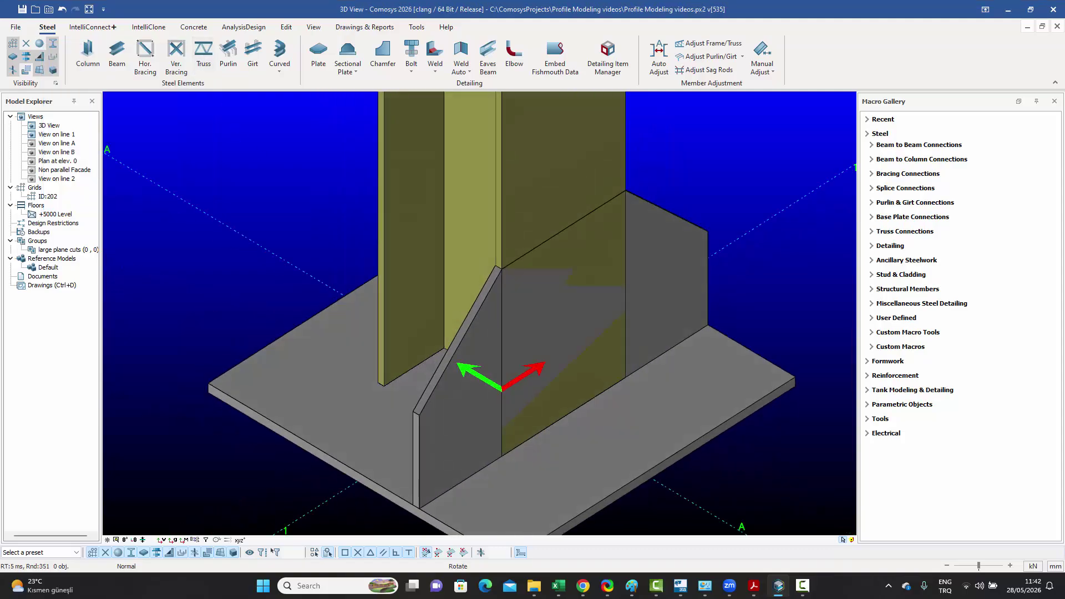
{"action": "key", "text": "w"}
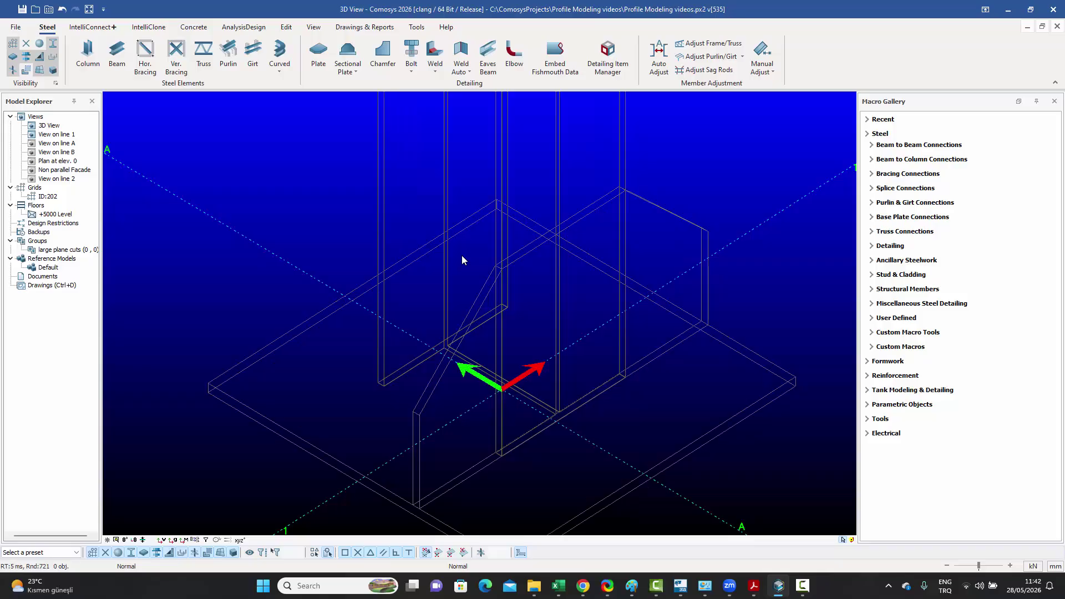
{"action": "left_click", "coordinate": [653, 207]}
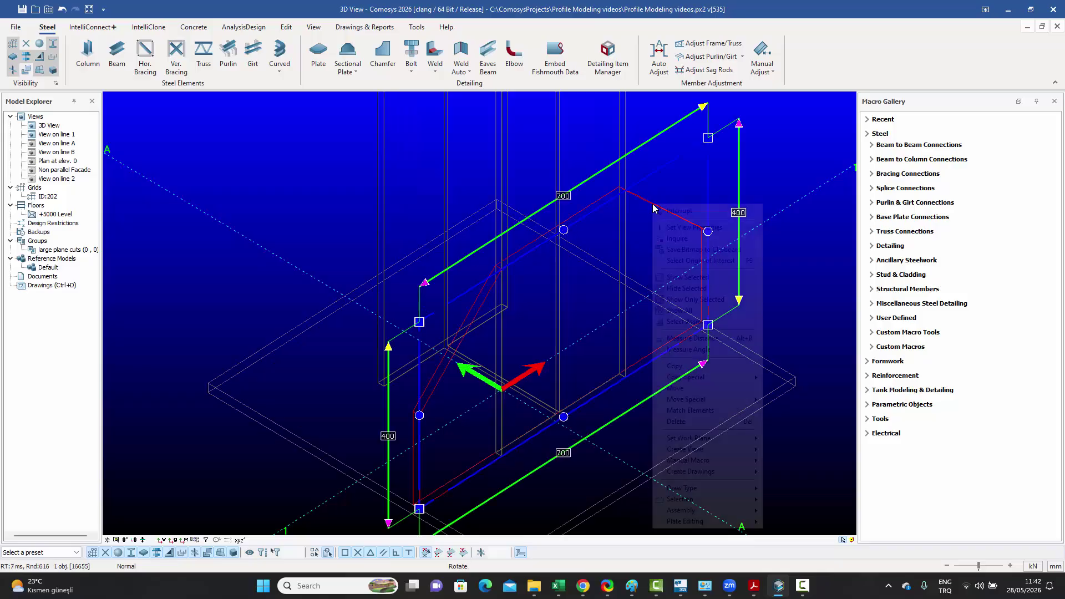
{"action": "right_click", "coordinate": [653, 208]}
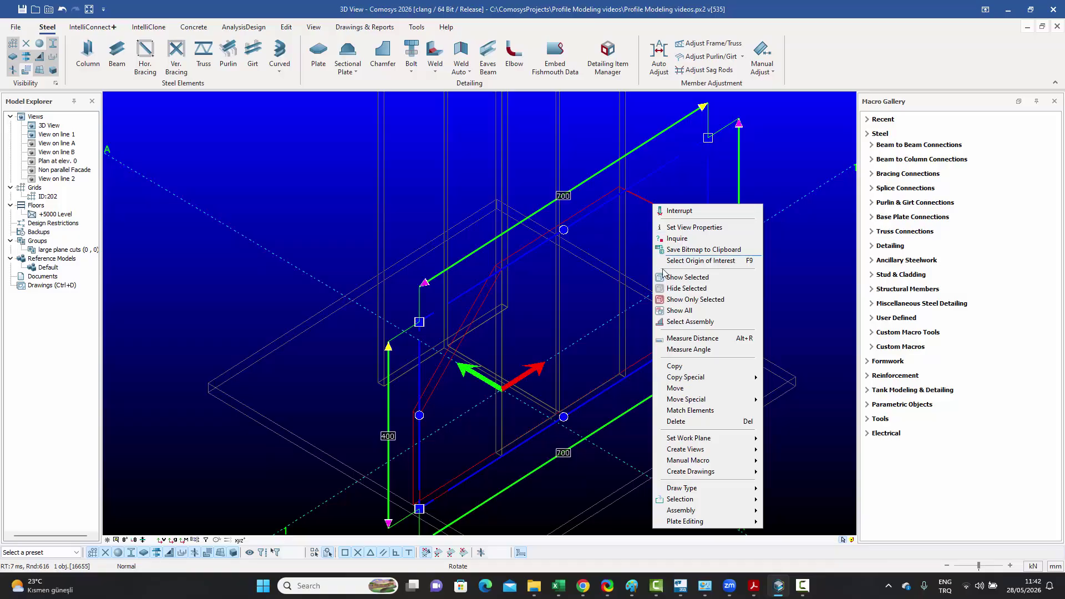
{"action": "mouse_move", "coordinate": [699, 378]}
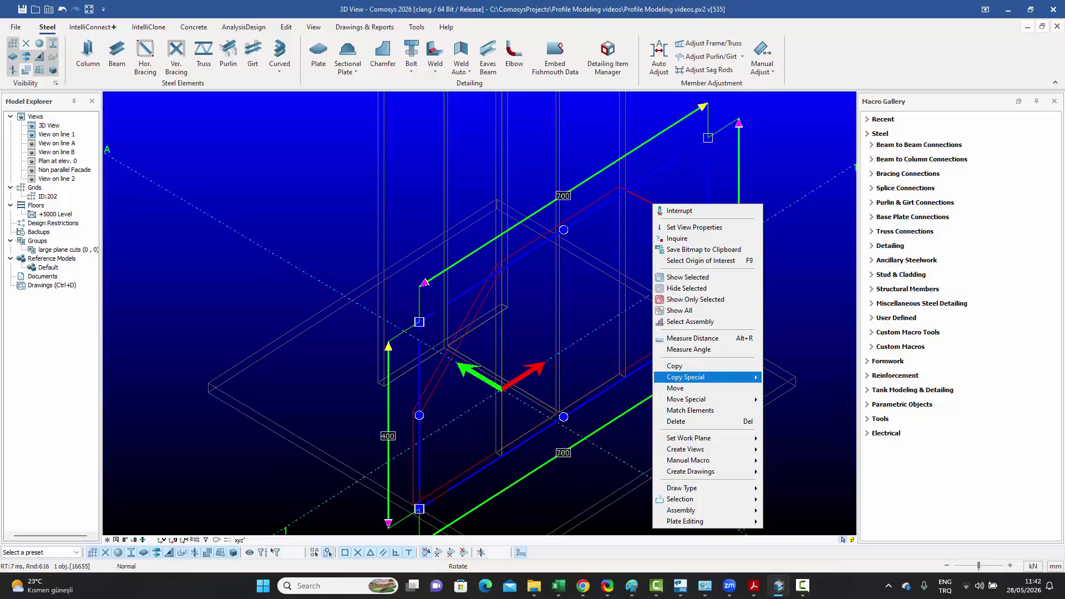
{"action": "left_click", "coordinate": [793, 399]}
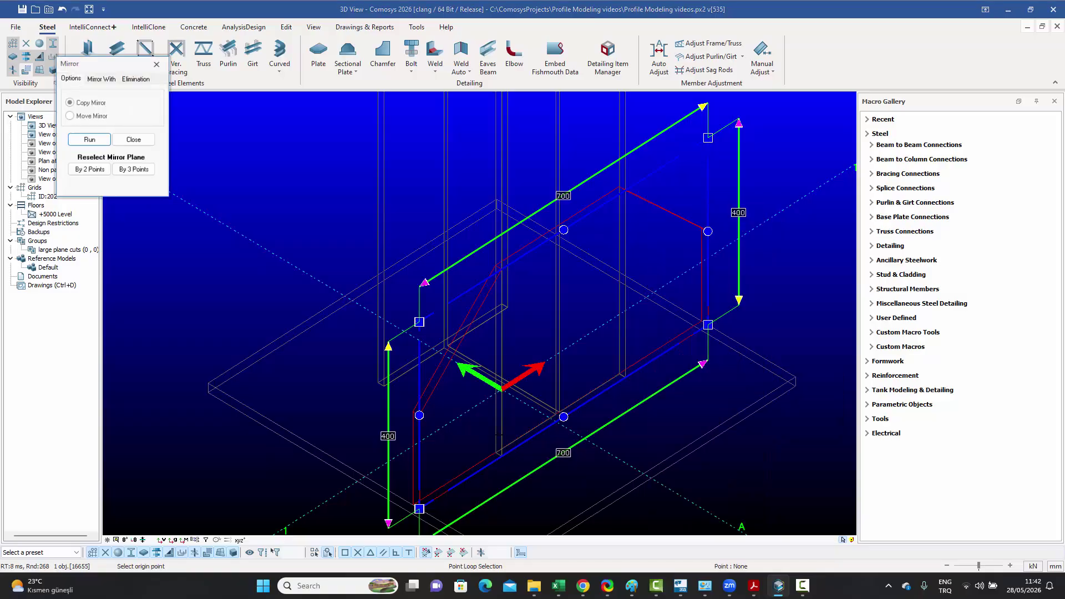
{"action": "left_click", "coordinate": [357, 471]}
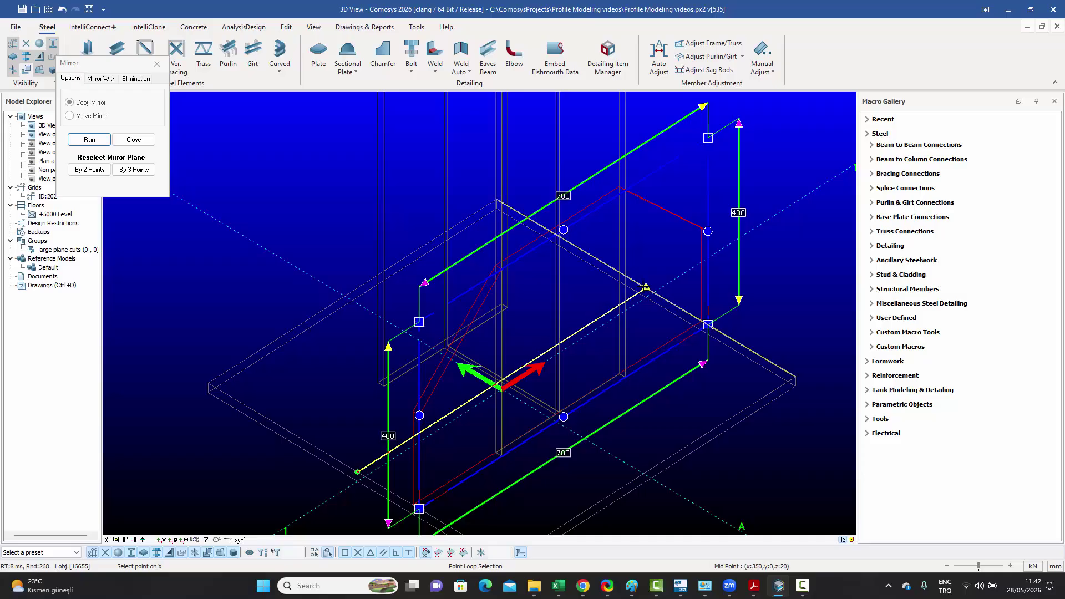
{"action": "left_click", "coordinate": [647, 288]}
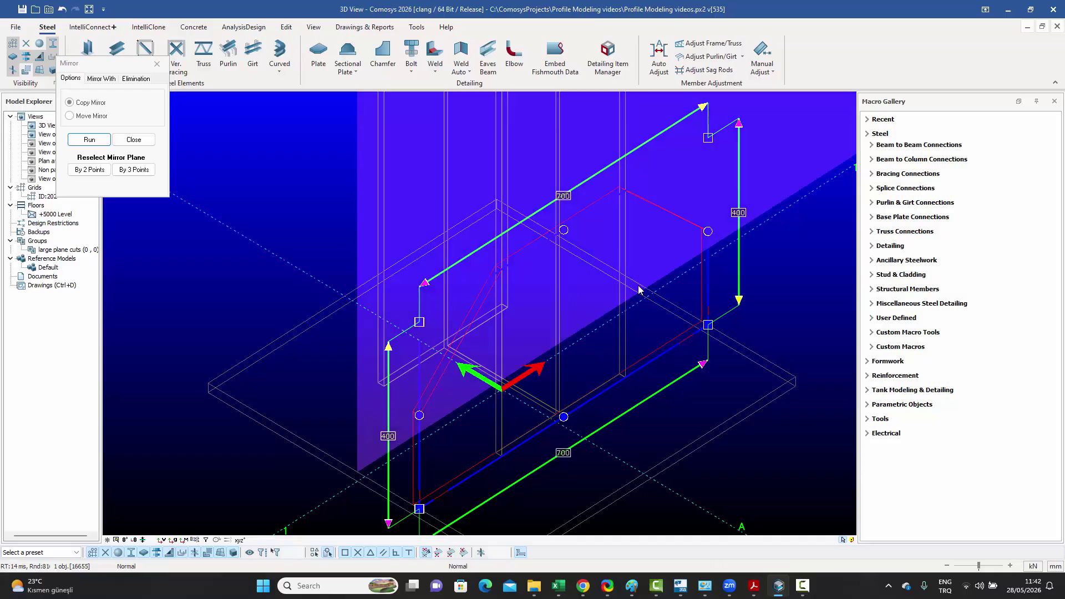
{"action": "left_click", "coordinate": [92, 140]}
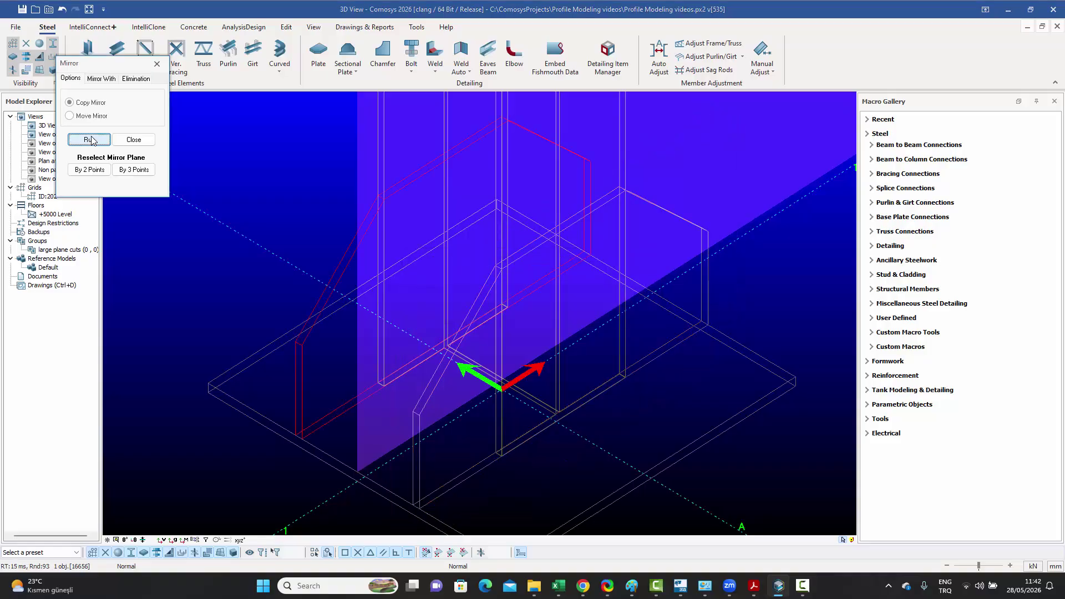
{"action": "left_click", "coordinate": [133, 139]}
{"action": "scroll", "coordinate": [366, 239], "scroll_direction": "down", "scroll_amount": 2}
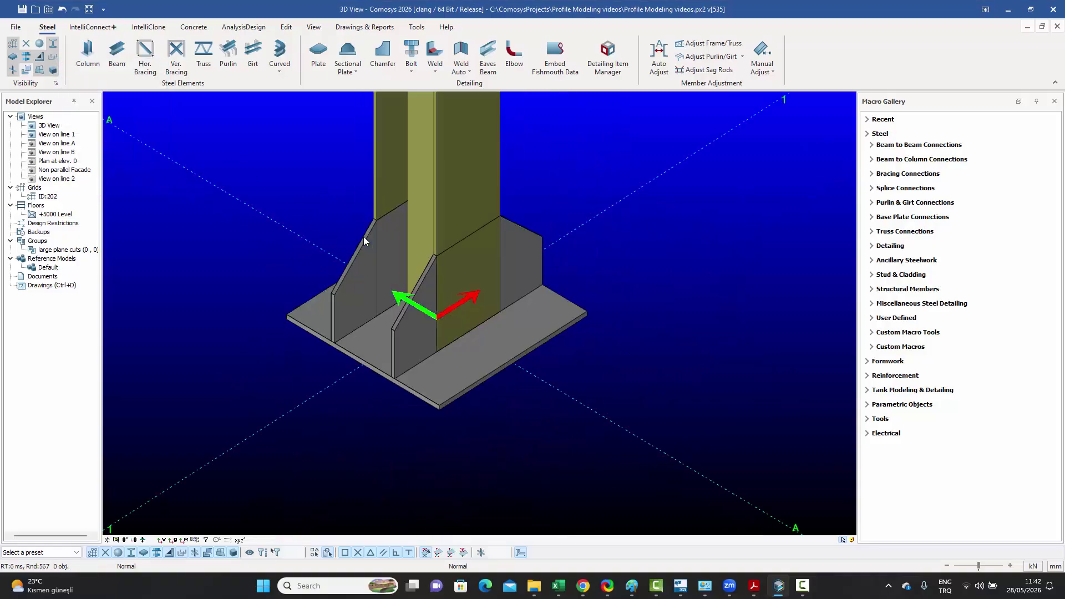
Step: Trim the column's flanges with a Part Cut, using both flange plates as the cutting parts
{"action": "middle_click_drag", "start_coordinate": [391, 262], "coordinate": [469, 323]}
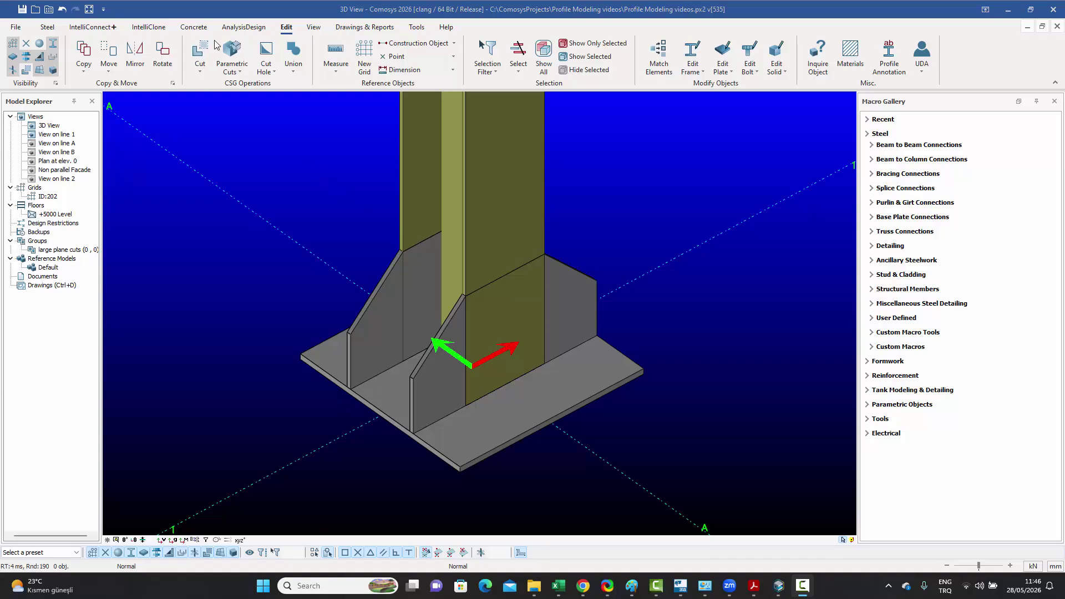
{"action": "left_click", "coordinate": [200, 76]}
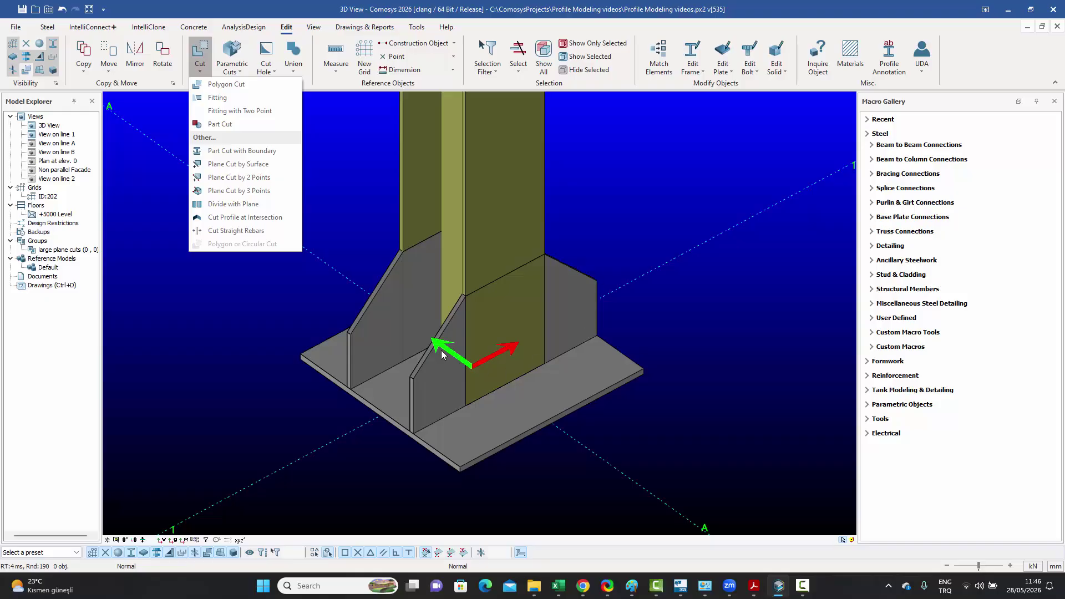
{"action": "left_click", "coordinate": [232, 123]}
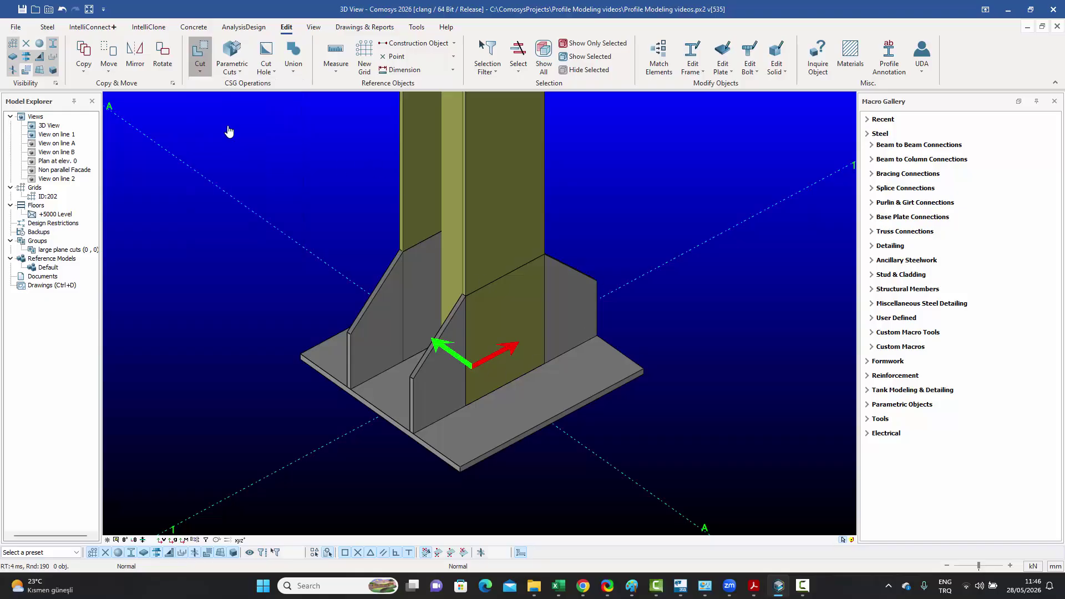
{"action": "left_click", "coordinate": [536, 173]}
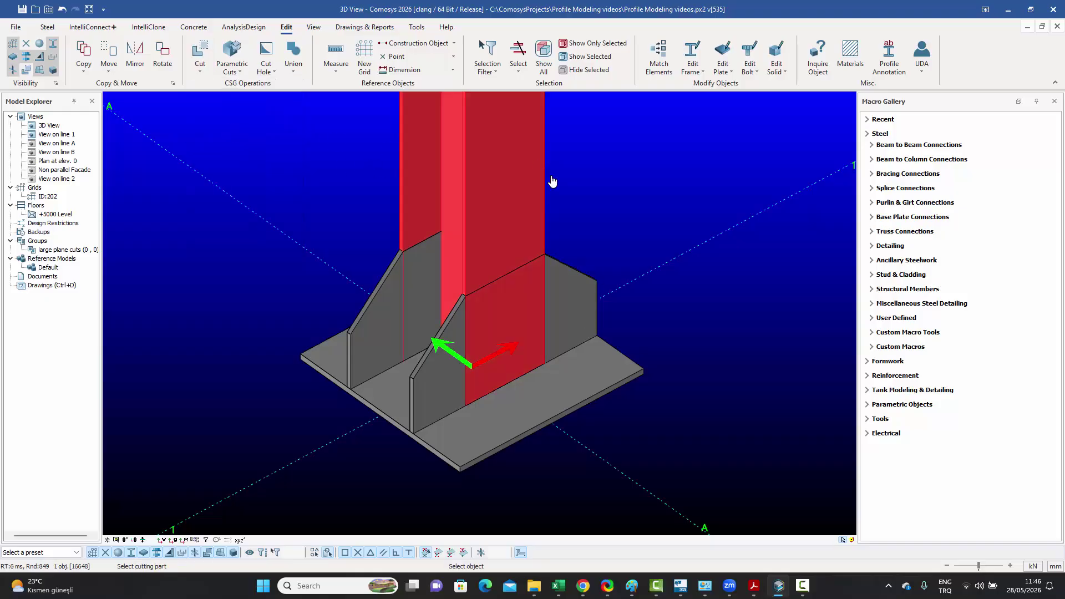
{"action": "left_click", "coordinate": [571, 280]}
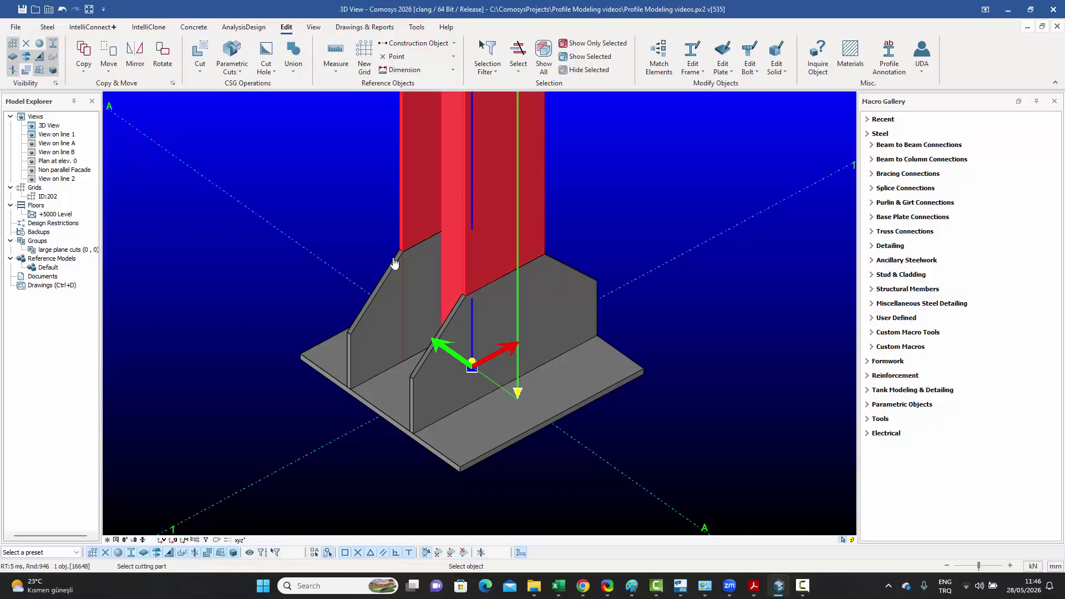
{"action": "key", "text": "Escape"}
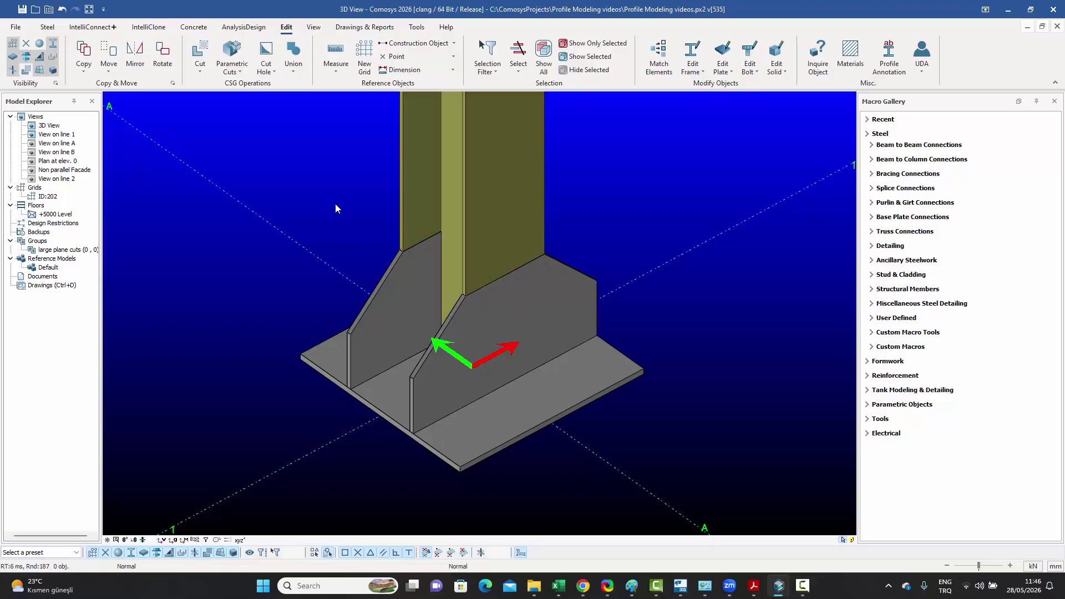
Step: Show only the column and examine its cut flange ends
{"action": "left_click", "coordinate": [490, 195]}
{"action": "right_click", "coordinate": [491, 196]}
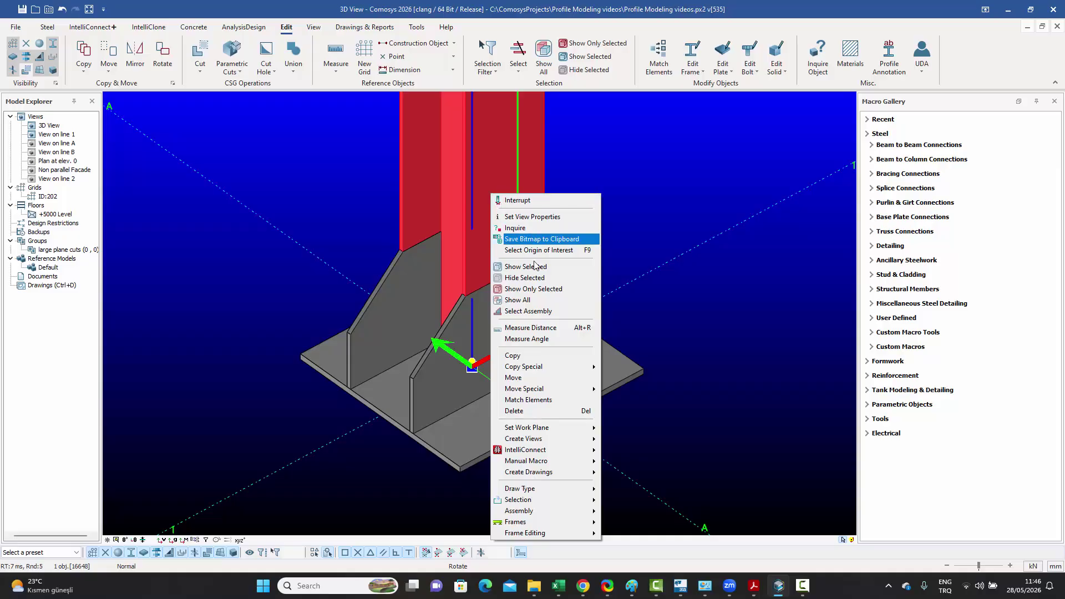
{"action": "left_click", "coordinate": [540, 289]}
{"action": "left_click", "coordinate": [589, 237]}
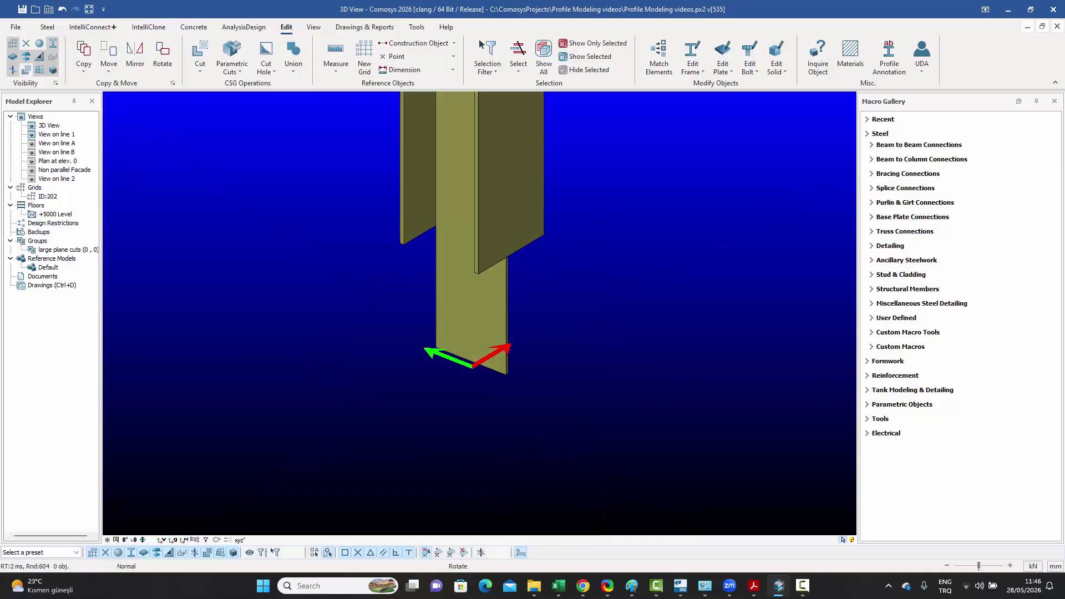
{"action": "scroll", "coordinate": [520, 224], "scroll_direction": "up", "scroll_amount": 5}
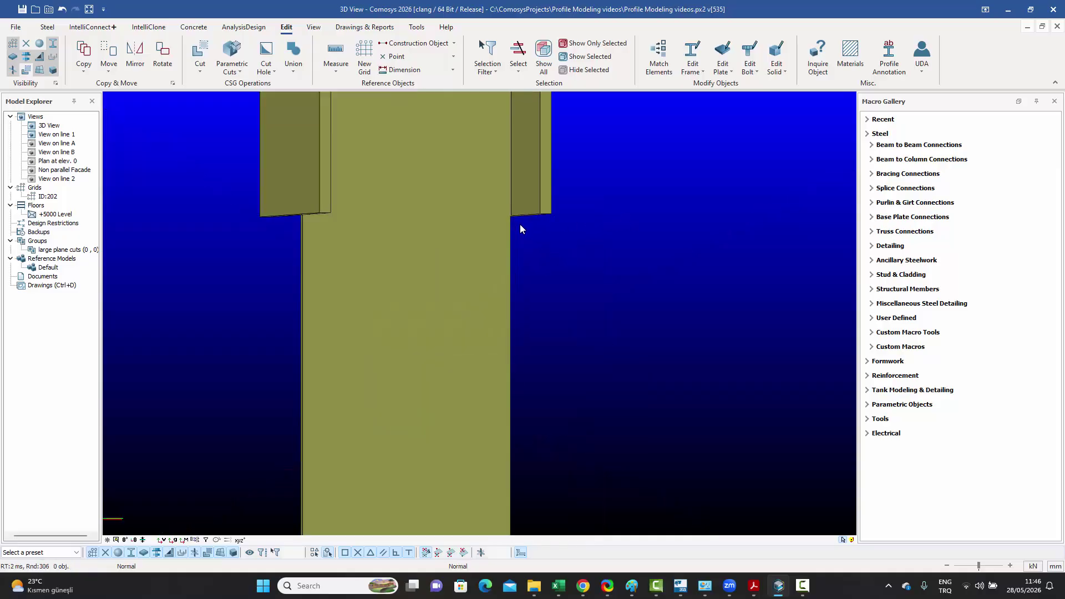
Step: Check the flange thickness in the column's profile properties and close them unchanged
{"action": "double_click", "coordinate": [536, 201]}
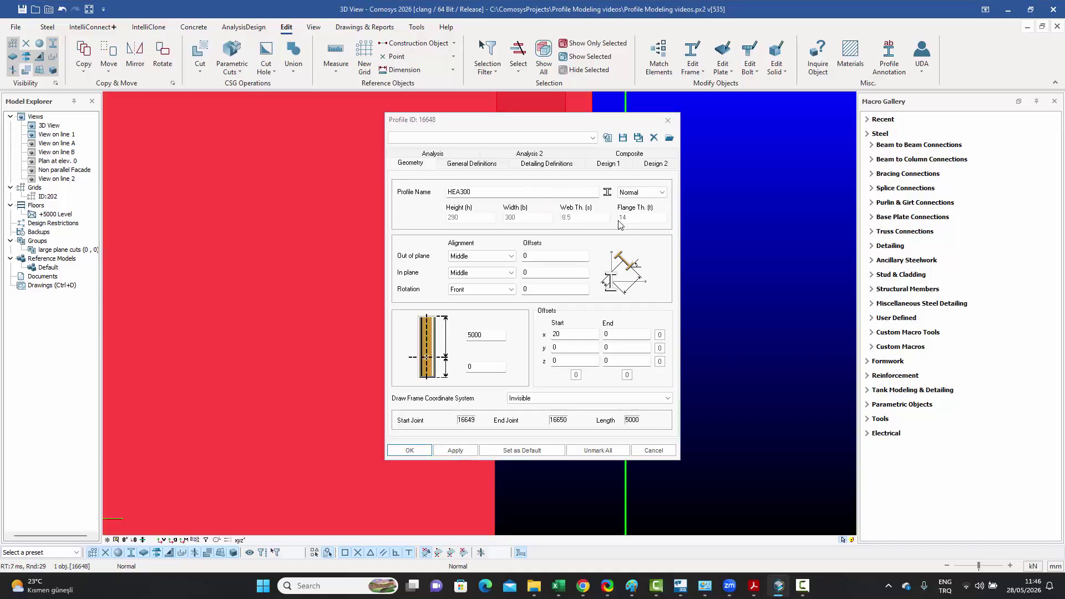
{"action": "left_click", "coordinate": [667, 120]}
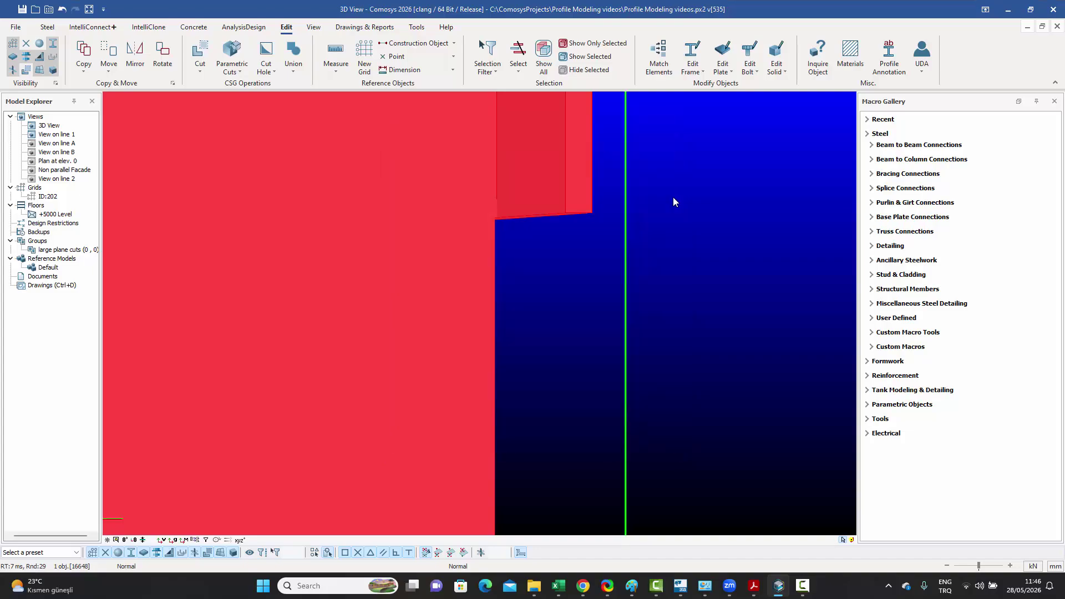
{"action": "left_click", "coordinate": [622, 274]}
{"action": "scroll", "coordinate": [639, 295], "scroll_direction": "down", "scroll_amount": 3}
Step: Show all the parts of the connection in the 3D view again
{"action": "right_click_drag", "start_coordinate": [639, 295], "coordinate": [554, 331]}
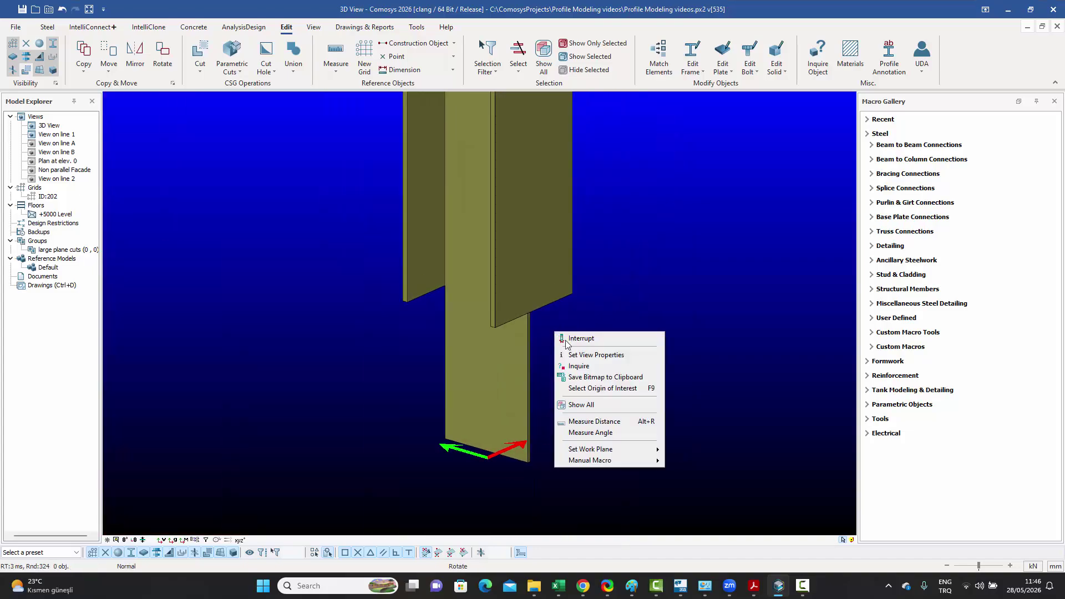
{"action": "left_click", "coordinate": [586, 405]}
{"action": "middle_click_drag", "start_coordinate": [566, 372], "coordinate": [549, 362]}
{"action": "right_click_drag", "start_coordinate": [549, 361], "coordinate": [539, 367]}
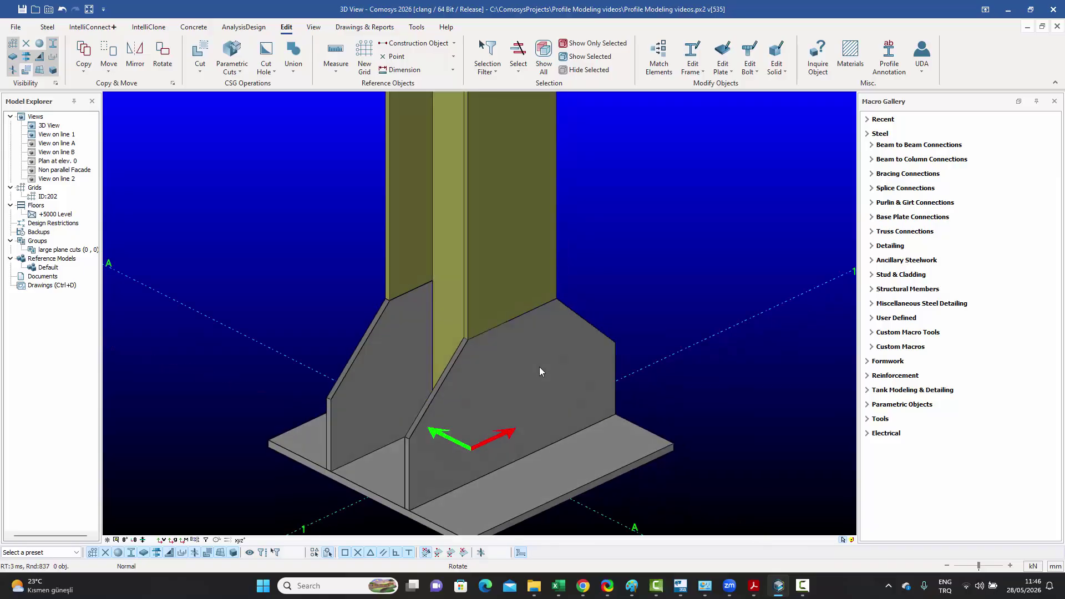
{"action": "middle_click_drag", "start_coordinate": [539, 368], "coordinate": [543, 292]}
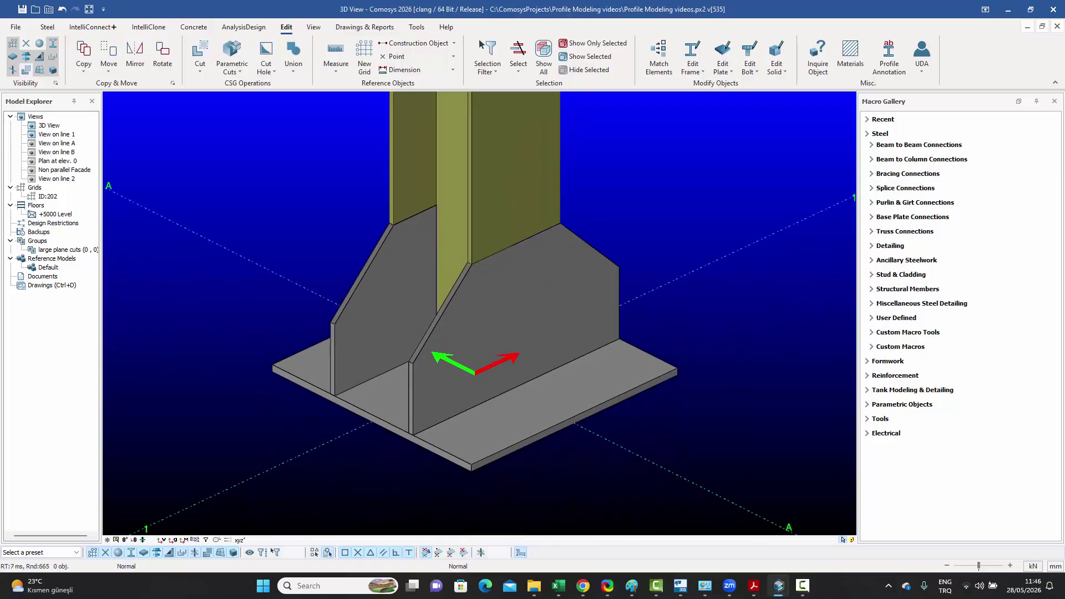
{"action": "right_click", "coordinate": [535, 324]}
{"action": "left_click", "coordinate": [551, 330]}
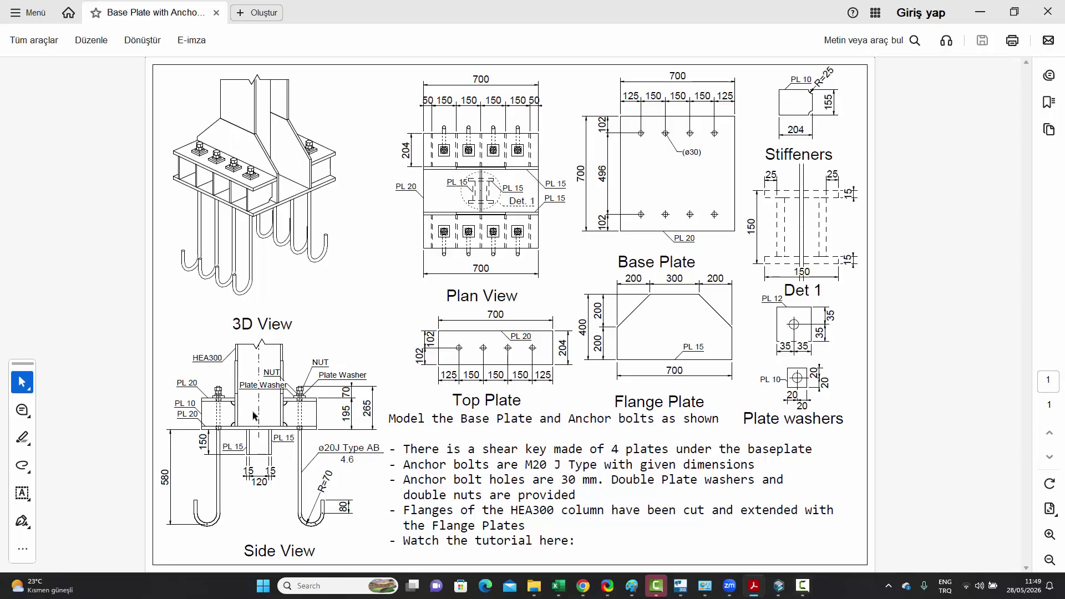
Step: Examine the side view and the top plate's dimensions in the PDF drawing
{"action": "scroll", "coordinate": [294, 374], "scroll_direction": "up", "scroll_amount": 10, "text": "ctrl"}
{"action": "scroll", "coordinate": [235, 233], "scroll_direction": "up", "scroll_amount": 10, "text": "ctrl"}
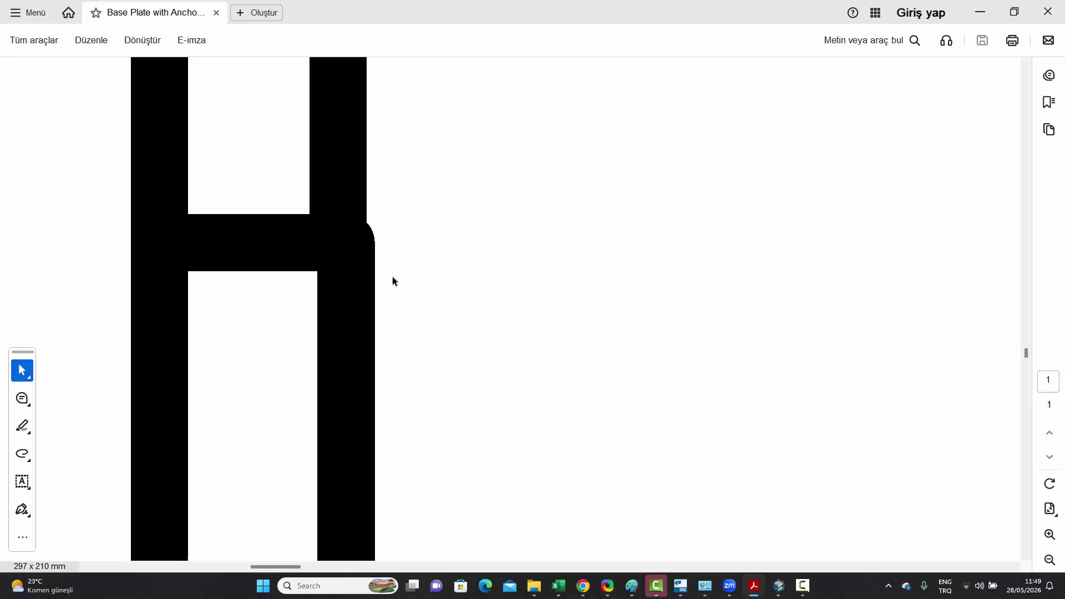
{"action": "scroll", "coordinate": [392, 280], "scroll_direction": "down", "scroll_amount": 5, "text": "ctrl"}
{"action": "scroll", "coordinate": [344, 288], "scroll_direction": "down", "scroll_amount": 1, "text": "ctrl"}
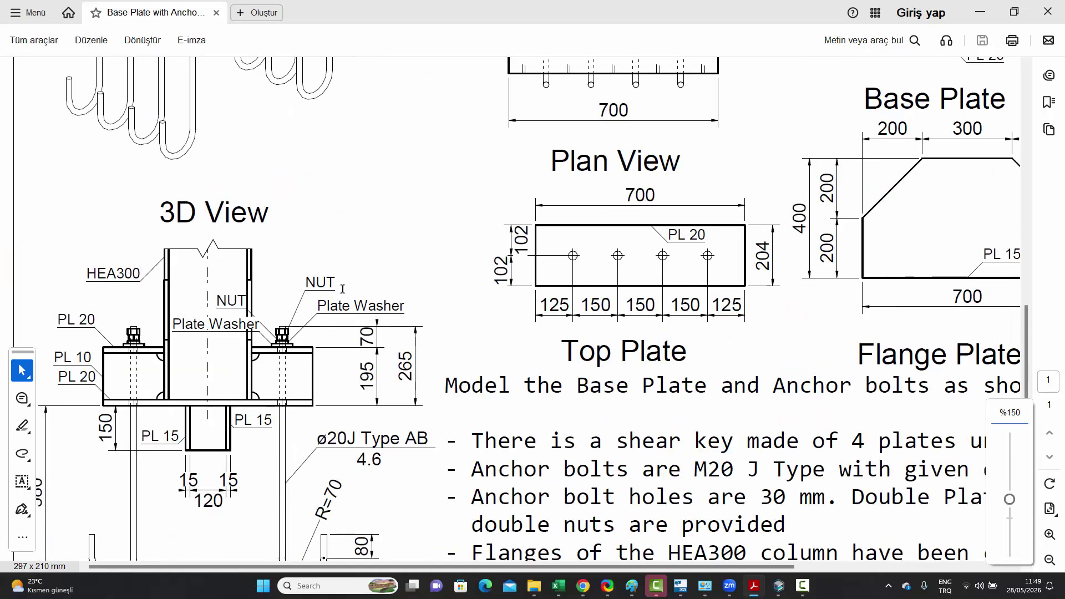
{"action": "scroll", "coordinate": [322, 282], "scroll_direction": "down", "scroll_amount": 1, "text": "ctrl"}
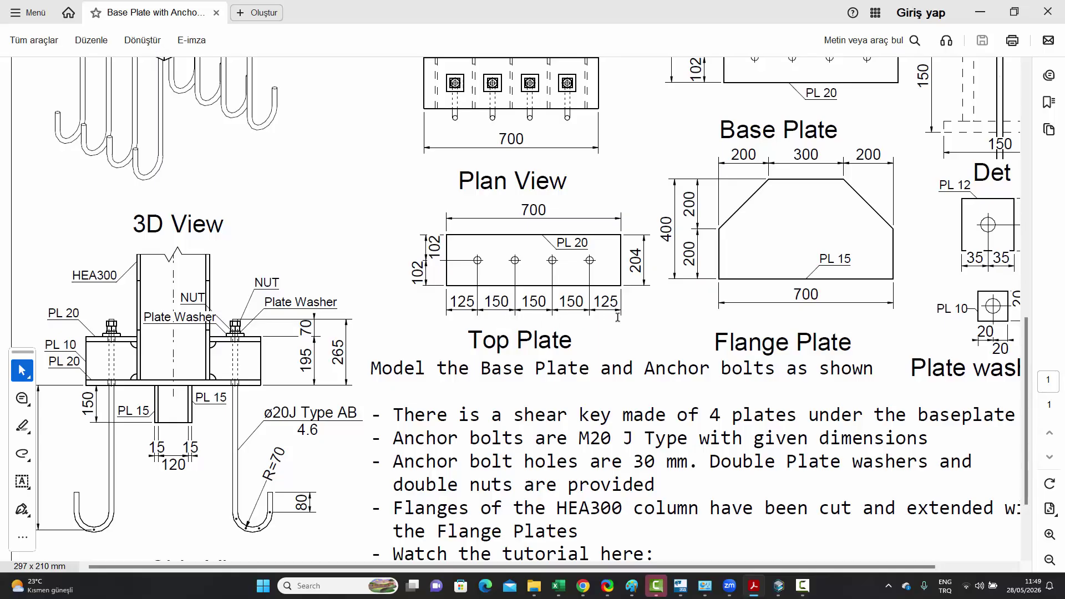
Step: Switch to Comosys and model a rectangular plate on the base plate, with its corners between the near flange plate and the base plate's outer edge
{"action": "left_click", "coordinate": [776, 577]}
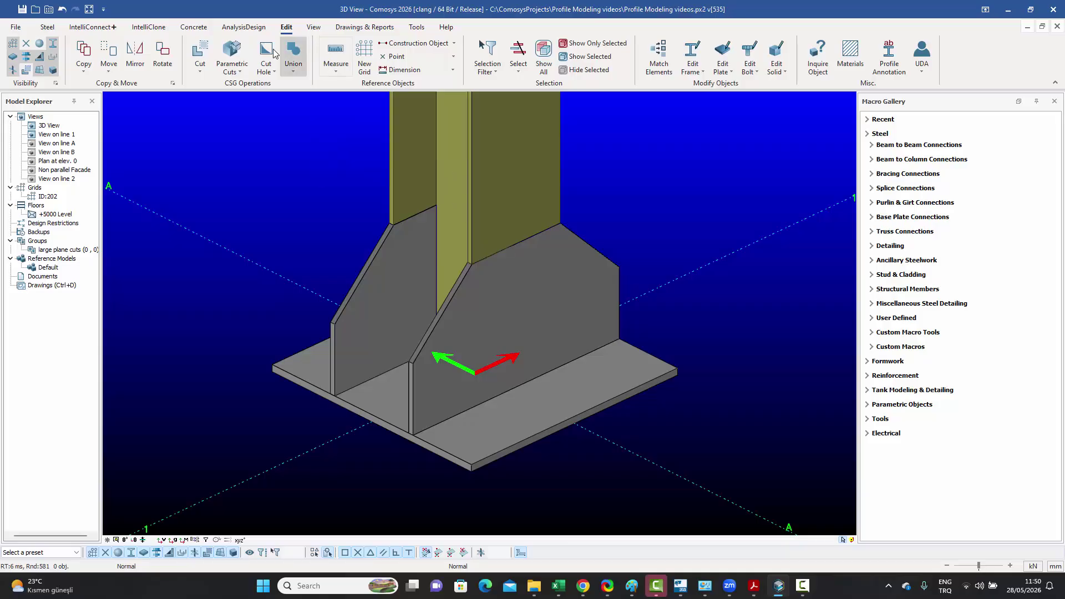
{"action": "left_click", "coordinate": [47, 28]}
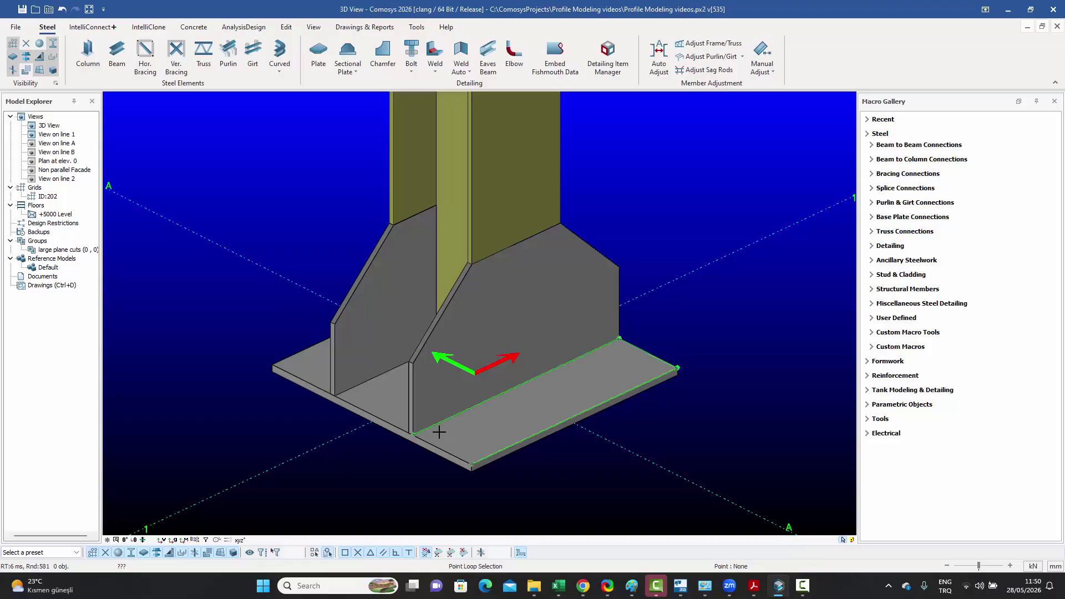
{"action": "left_click", "coordinate": [413, 436]}
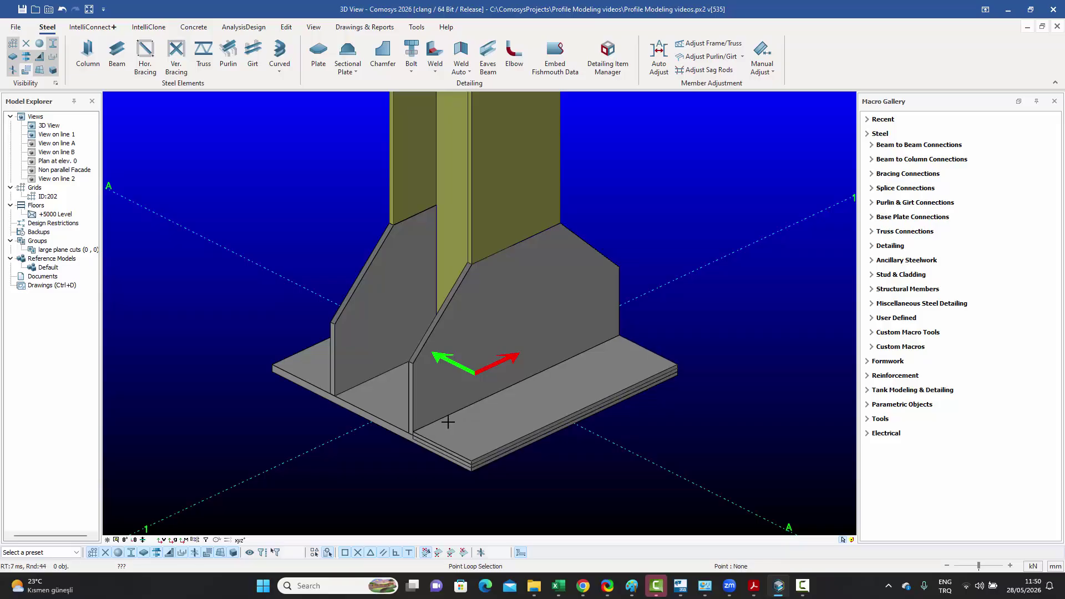
Step: Check the top plate's thickness and its height above the base plate in the PDF drawing, and return to Comosys
{"action": "left_click", "coordinate": [754, 593]}
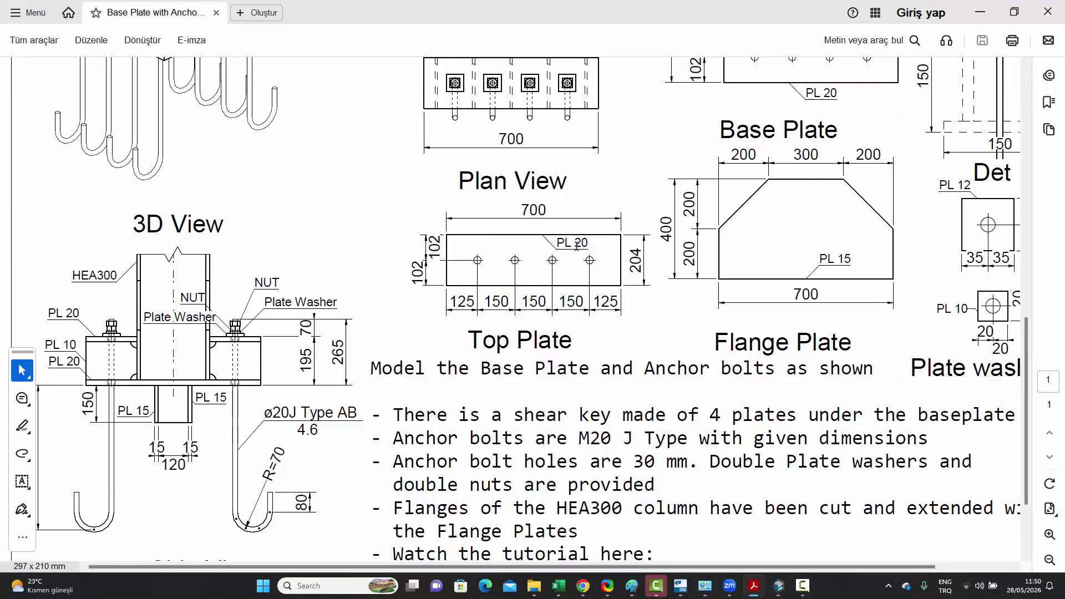
{"action": "scroll", "coordinate": [209, 353], "scroll_direction": "up", "scroll_amount": 6, "text": "ctrl"}
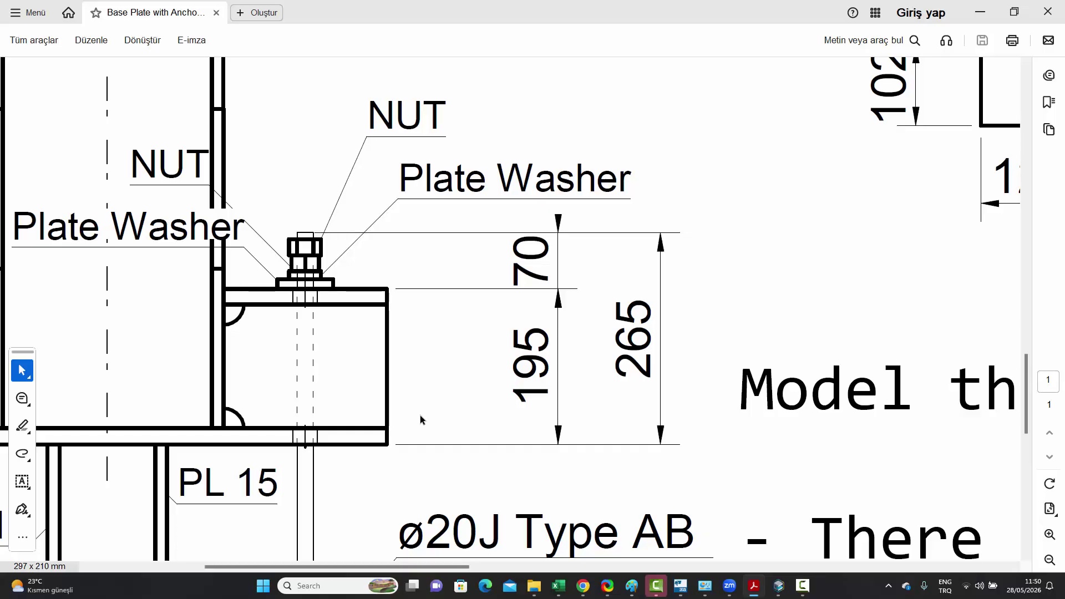
{"action": "scroll", "coordinate": [552, 339], "scroll_direction": "down", "scroll_amount": 3, "text": "ctrl"}
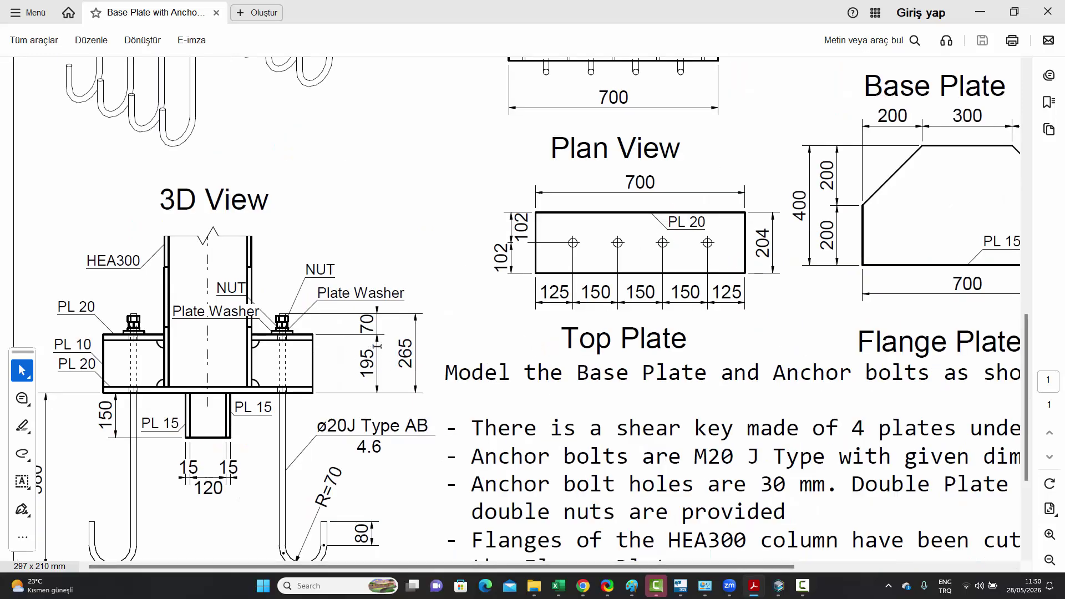
{"action": "left_click", "coordinate": [779, 589]}
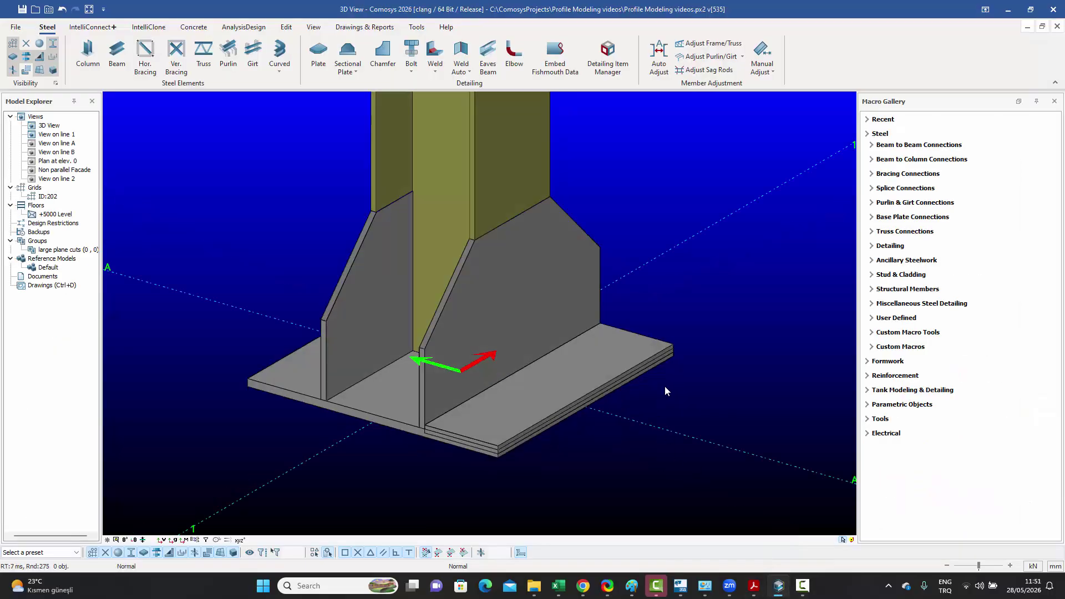
Step: Check the thickness of the new plate on the base plate in its properties
{"action": "left_click", "coordinate": [648, 348]}
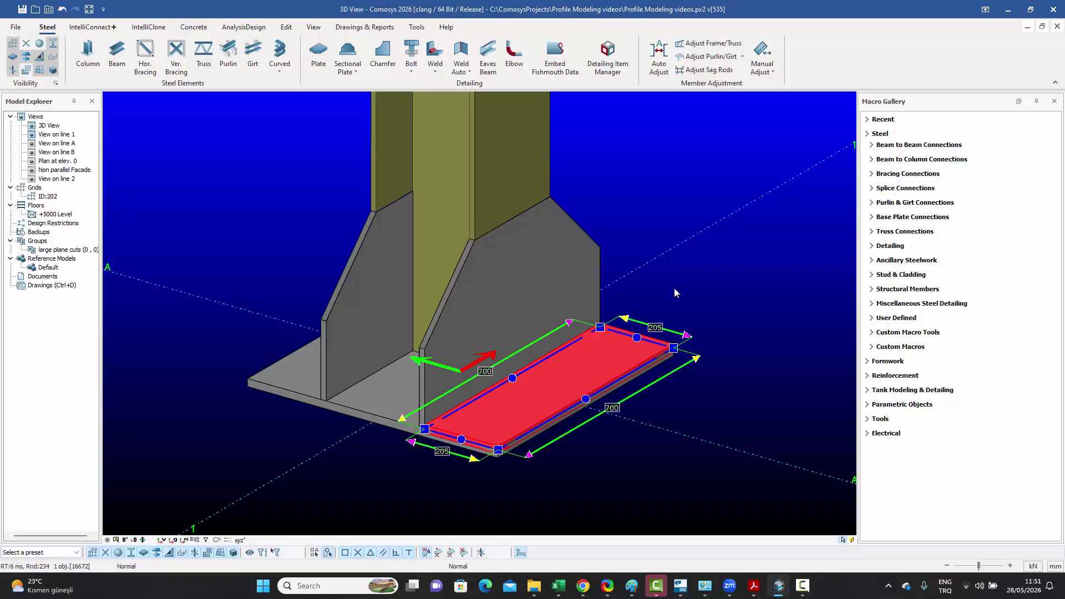
{"action": "double_click", "coordinate": [622, 351]}
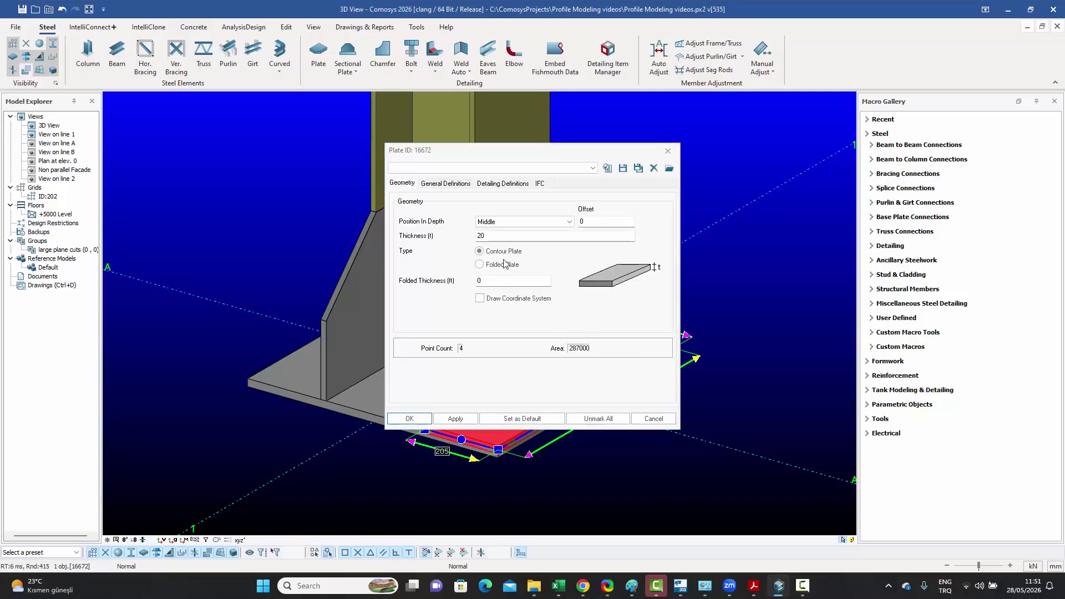
{"action": "left_click", "coordinate": [653, 420]}
Step: Move the new top plate up by 165 mm in Z, using a 195 mm offset from the base plate's bottom corner
{"action": "right_click", "coordinate": [625, 348]}
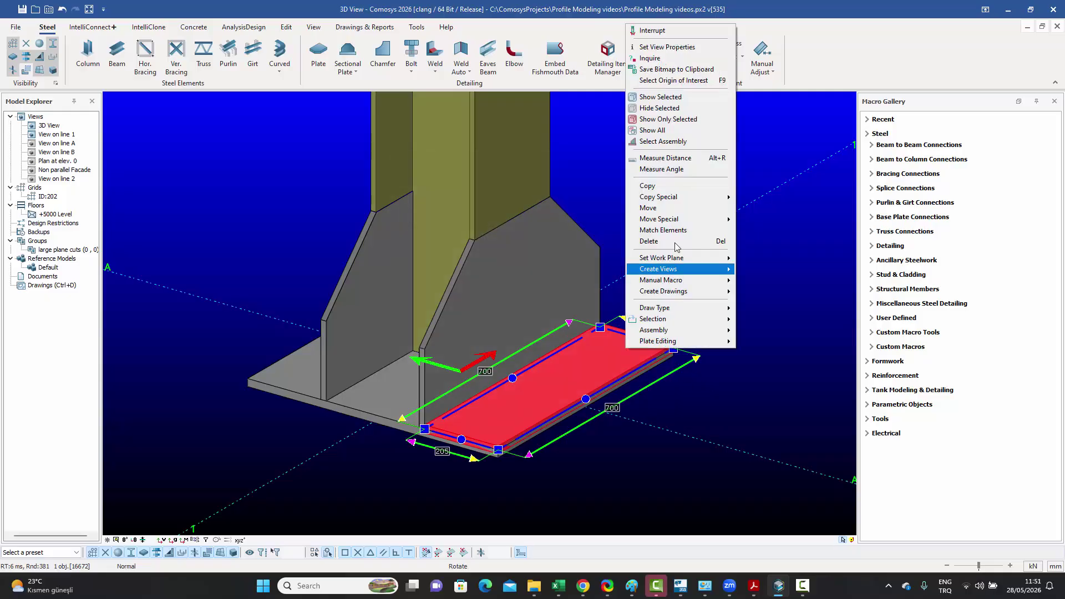
{"action": "mouse_move", "coordinate": [679, 220]}
{"action": "left_click", "coordinate": [755, 219]}
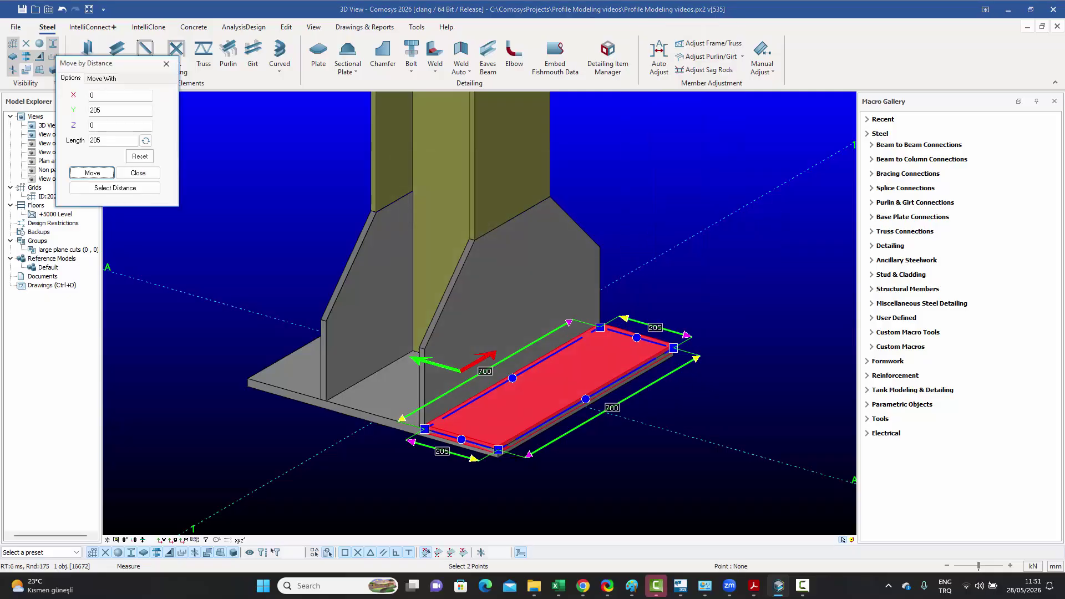
{"action": "scroll", "coordinate": [466, 415], "scroll_direction": "up", "scroll_amount": 5}
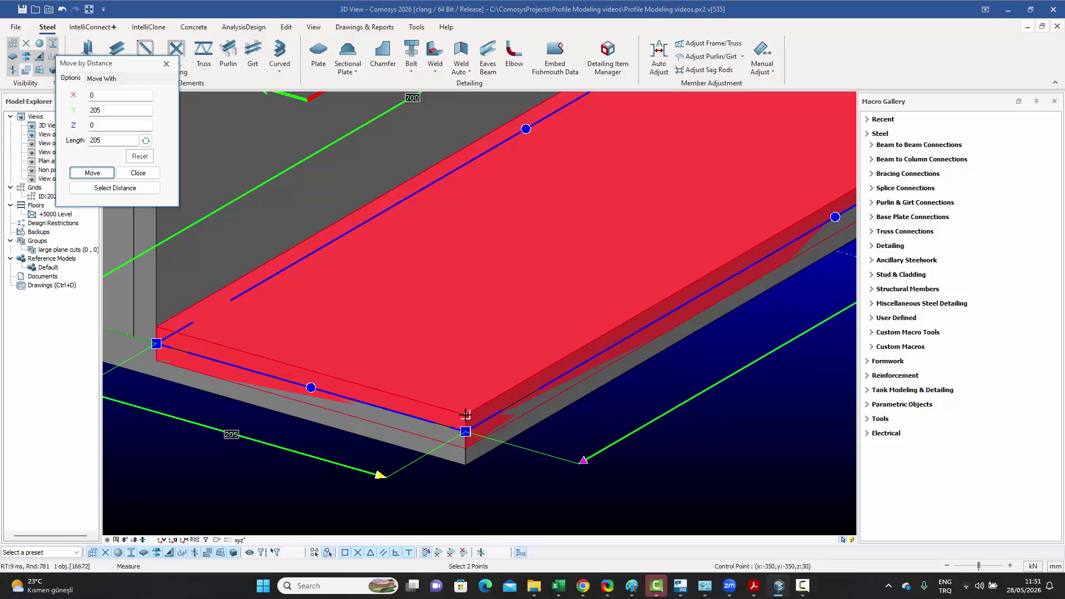
{"action": "left_click", "coordinate": [466, 415]}
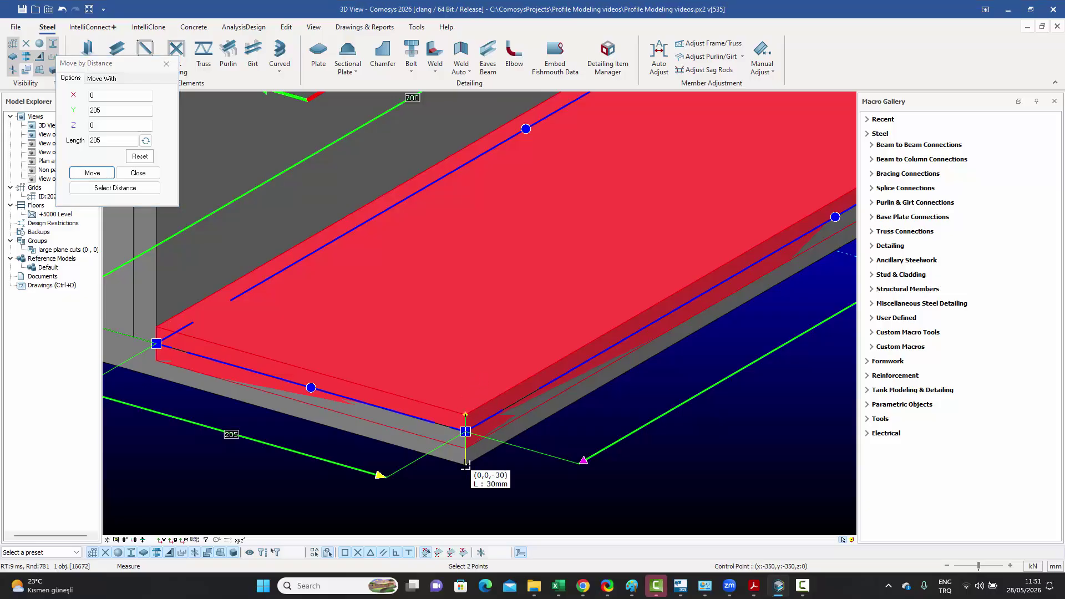
{"action": "type", "text": "dz400"}
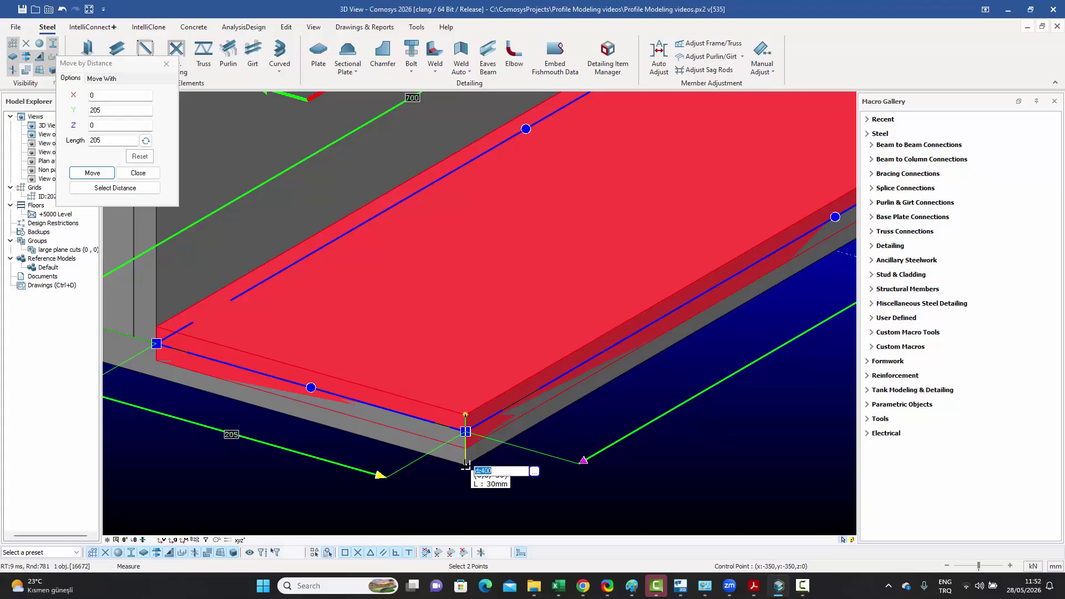
{"action": "type", "text": "dz195"}
{"action": "key", "text": "Return"}
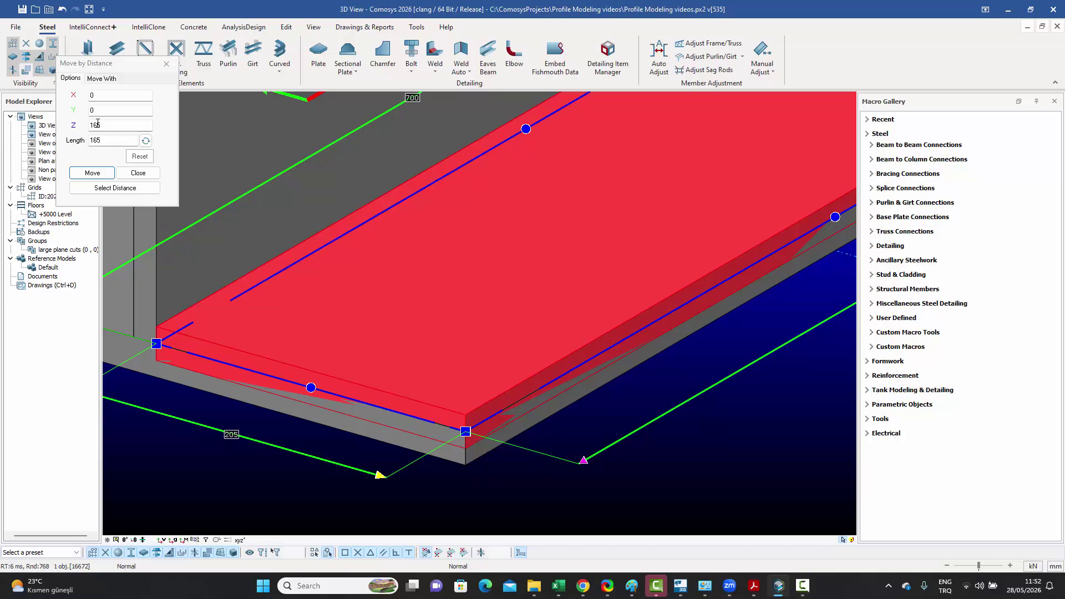
{"action": "left_click", "coordinate": [93, 173]}
{"action": "left_click", "coordinate": [138, 172]}
{"action": "scroll", "coordinate": [458, 408], "scroll_direction": "down", "scroll_amount": 5}
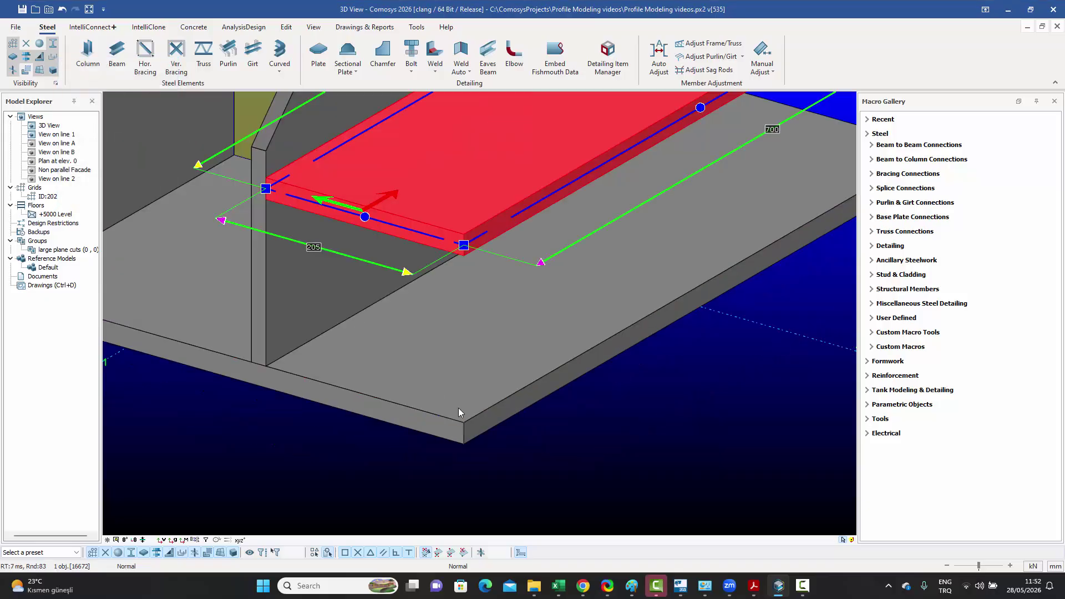
{"action": "left_click", "coordinate": [583, 437]}
Step: Measure the vertical distance from the top plate's upper corner to the base plate's lower corner
{"action": "right_click", "coordinate": [478, 339]}
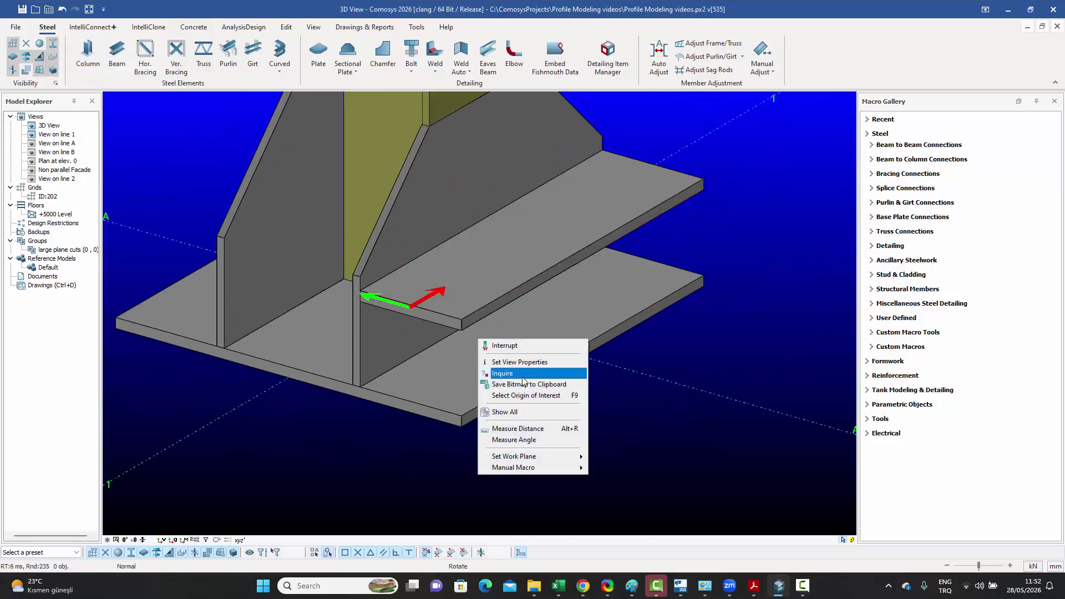
{"action": "left_click", "coordinate": [530, 428]}
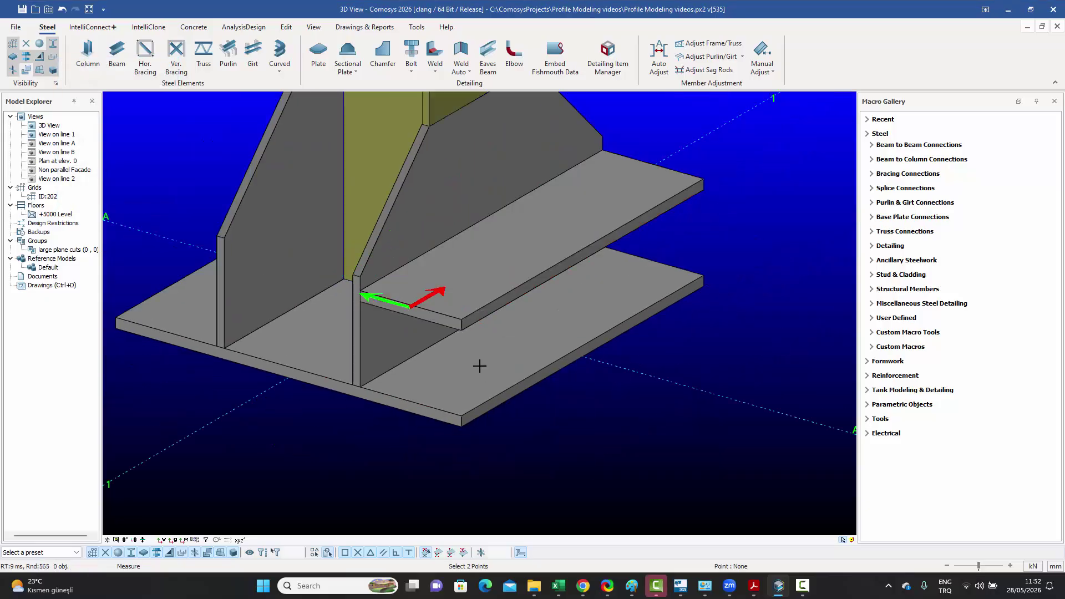
{"action": "left_click", "coordinate": [461, 320]}
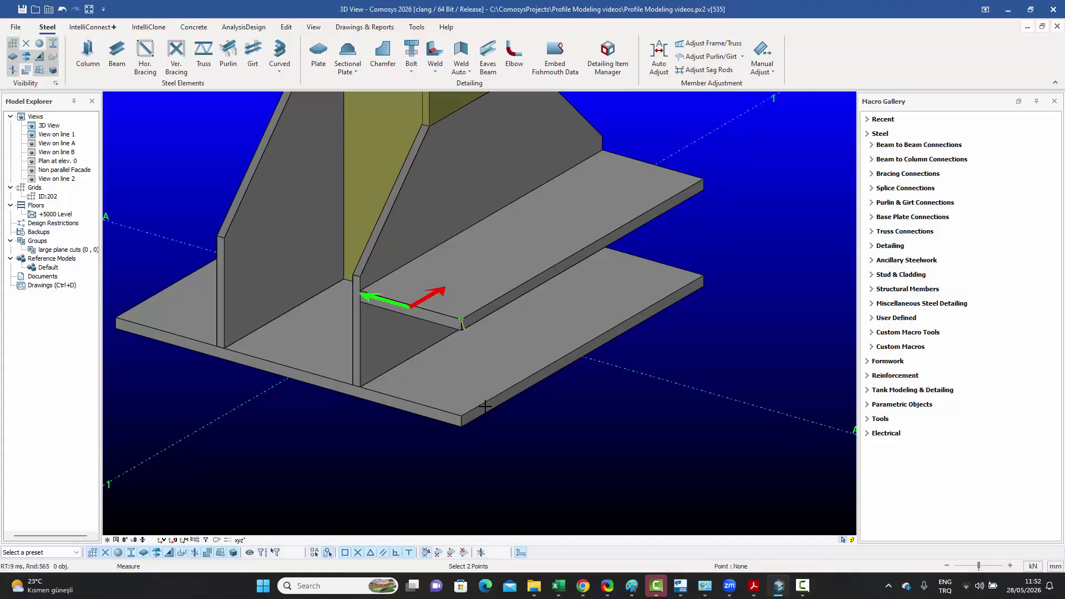
{"action": "left_click", "coordinate": [461, 426]}
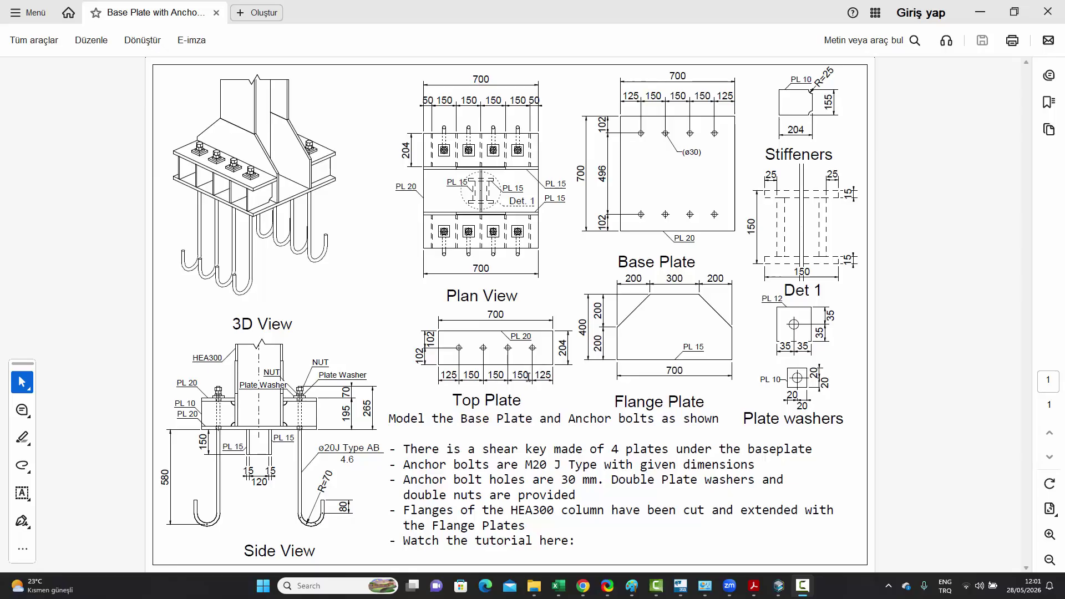
Step: Switch from the PDF drawing to Comosys and create a bolt group with auto coordinate system through the base and top plates, along the base plate's outer edge
{"action": "left_click", "coordinate": [779, 591]}
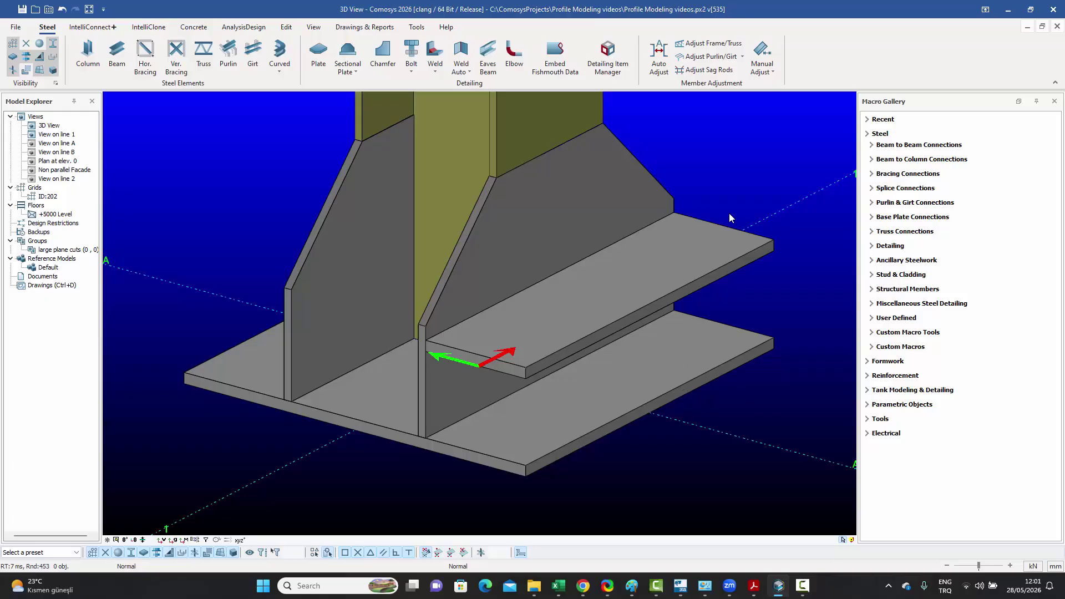
{"action": "left_click", "coordinate": [411, 58]}
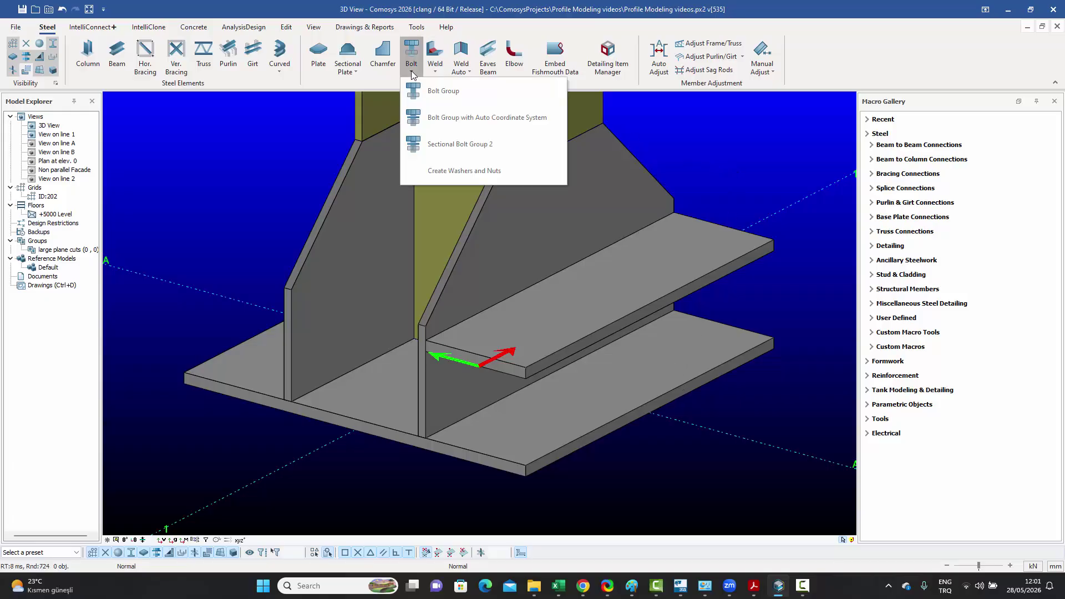
{"action": "left_click", "coordinate": [470, 119]}
{"action": "left_click", "coordinate": [750, 351]}
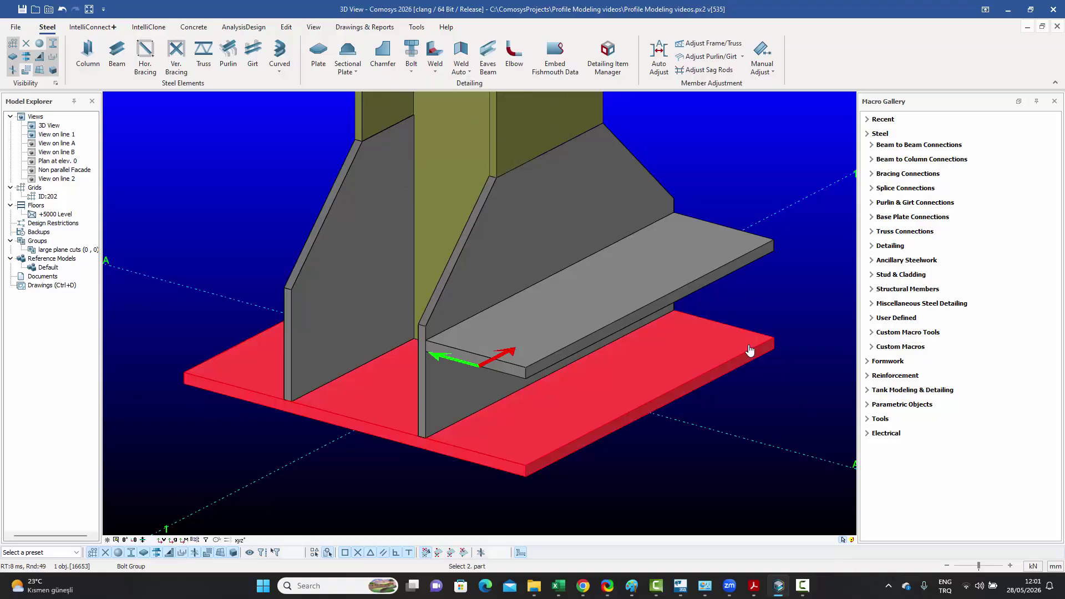
{"action": "left_click", "coordinate": [757, 252]}
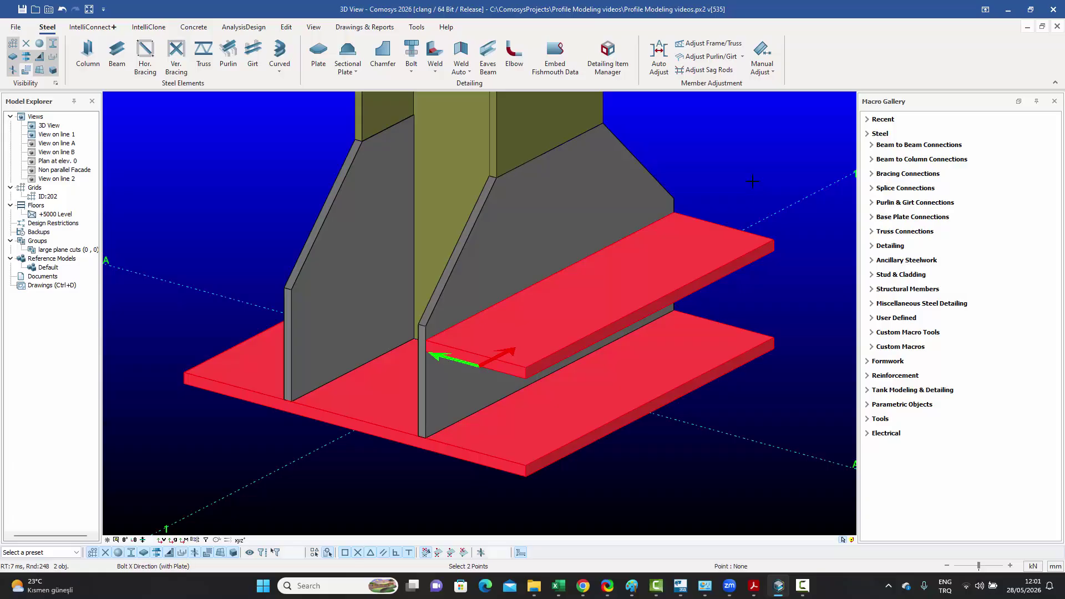
{"action": "left_click", "coordinate": [523, 465]}
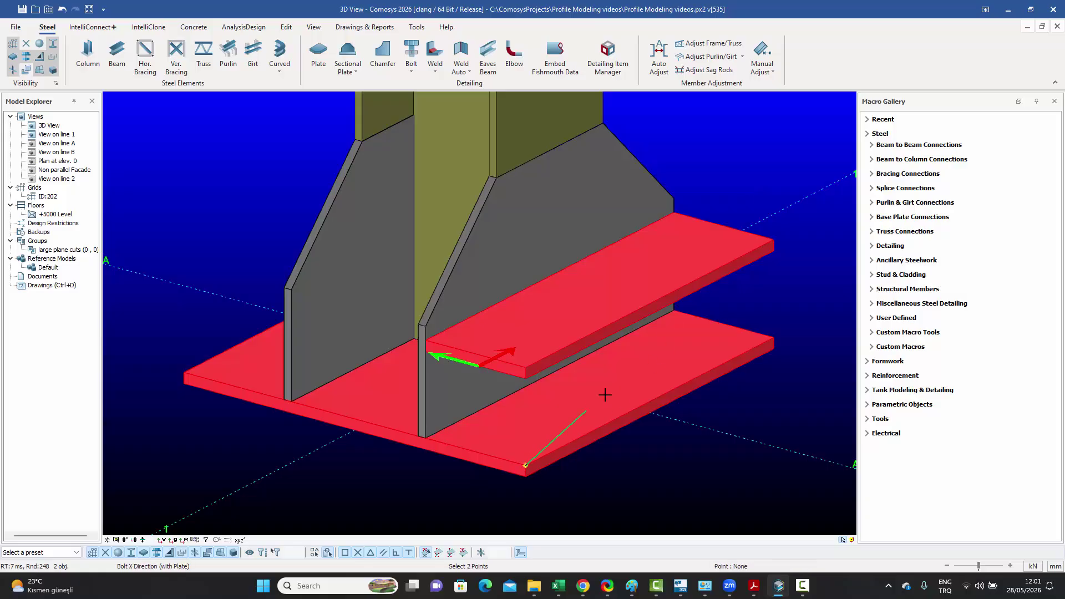
{"action": "left_click", "coordinate": [775, 337]}
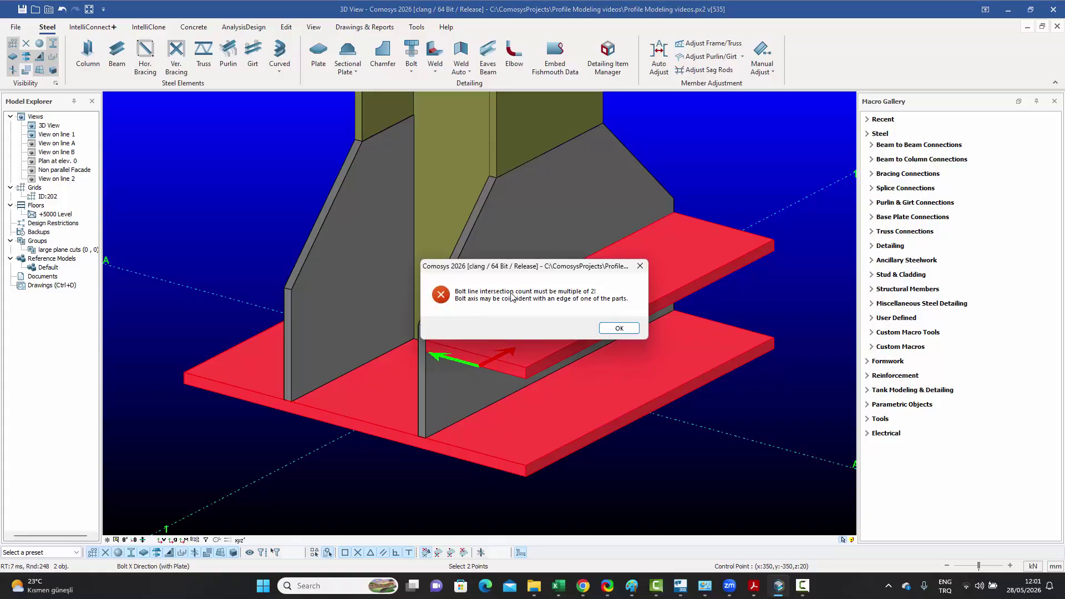
{"action": "left_click", "coordinate": [619, 329]}
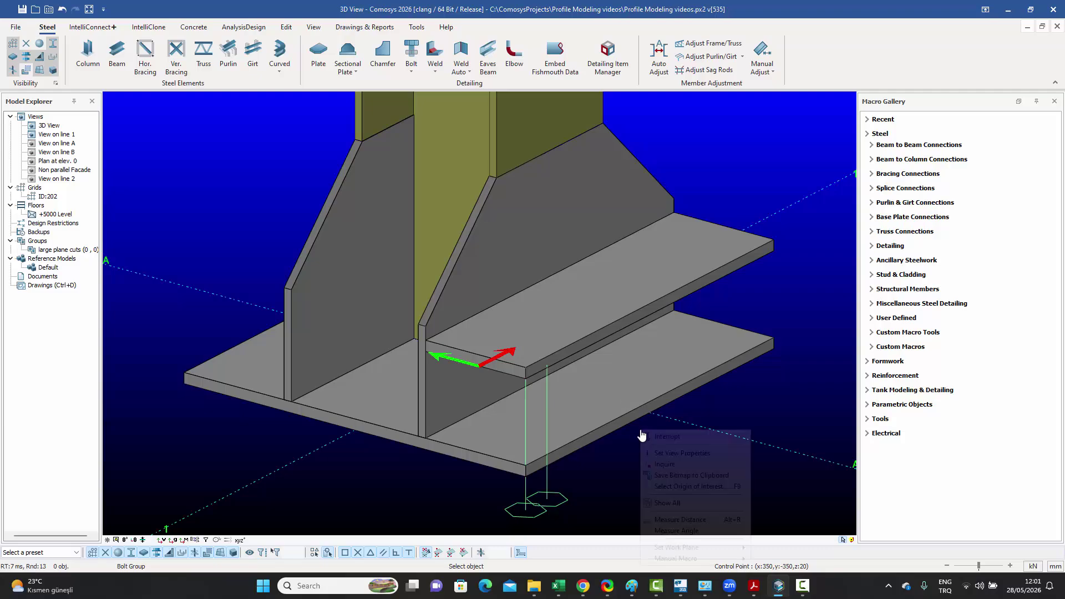
Step: Move the bolt group from the plate corner by X 125, Y 102.5 and Z 0
{"action": "left_click", "coordinate": [548, 486]}
{"action": "right_click", "coordinate": [548, 485]}
{"action": "mouse_move", "coordinate": [588, 387]}
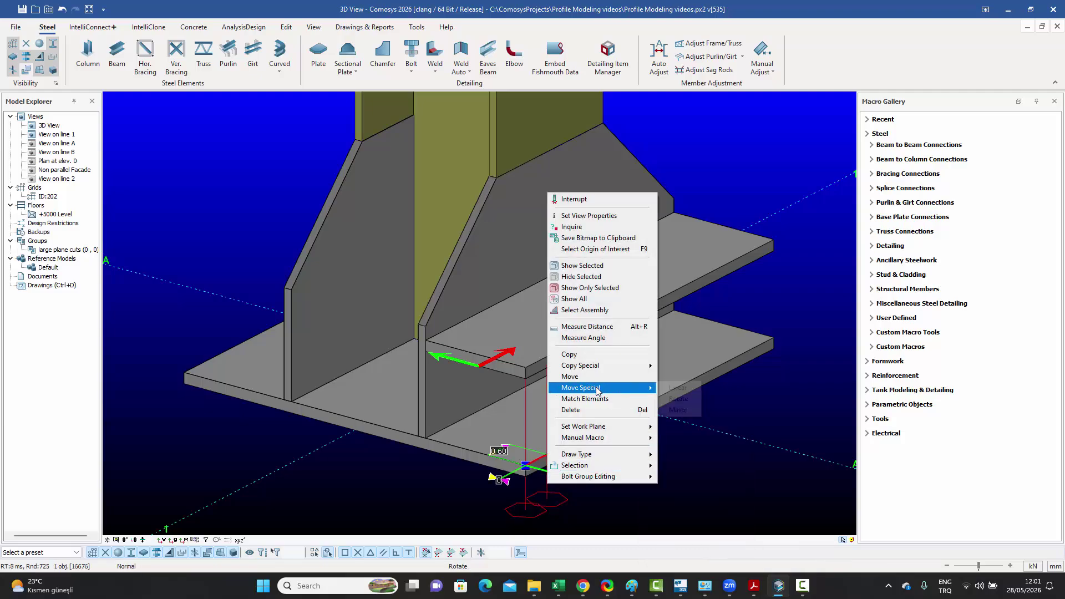
{"action": "left_click", "coordinate": [676, 389]}
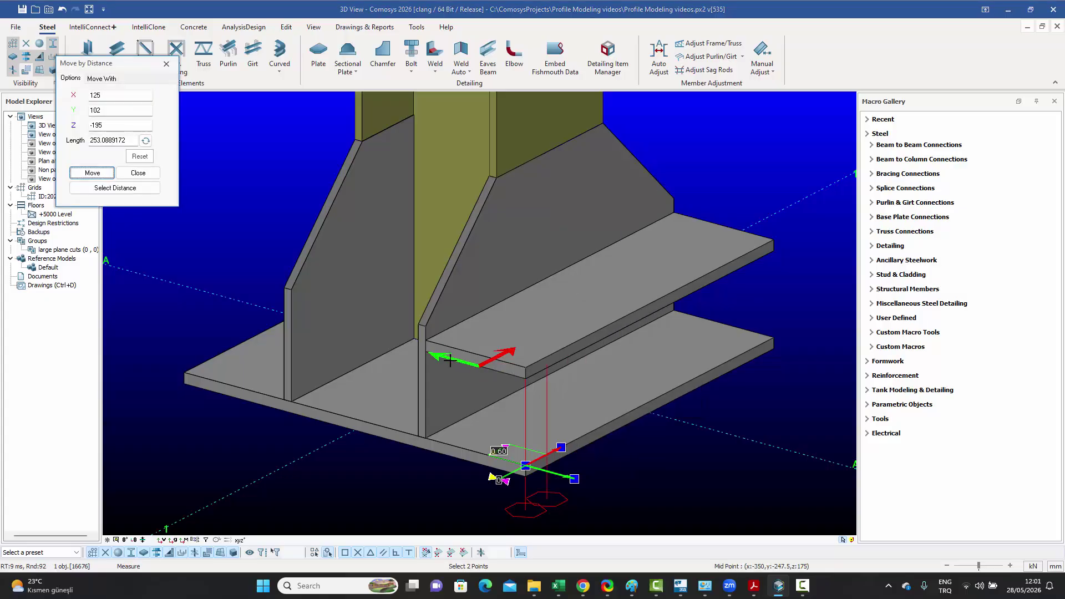
{"action": "left_click", "coordinate": [120, 110]}
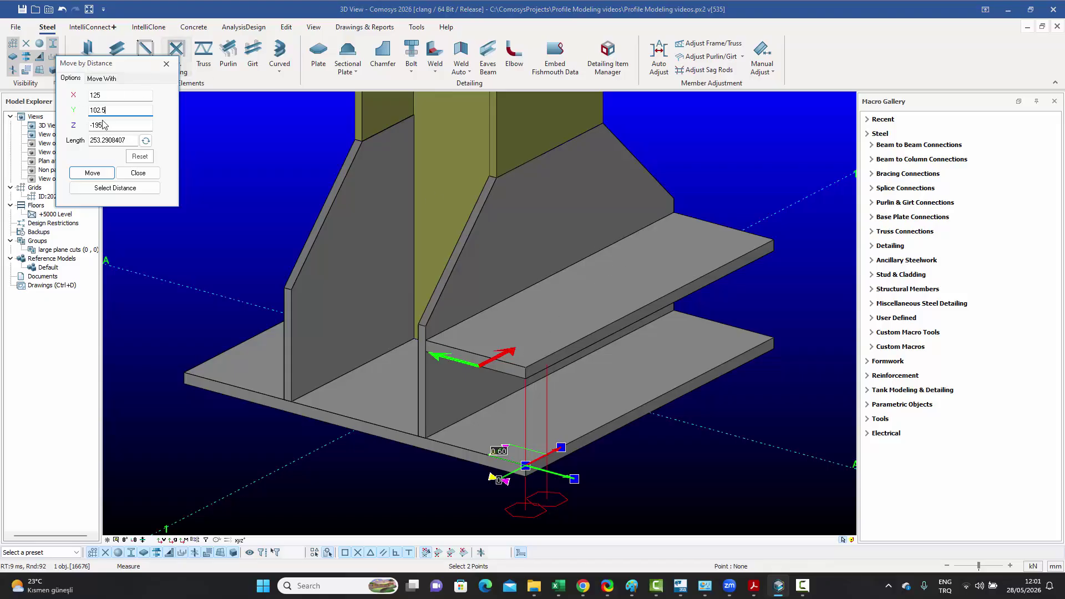
{"action": "key", "text": "Tab"}
{"action": "type", "text": "0"}
{"action": "left_click", "coordinate": [92, 173]}
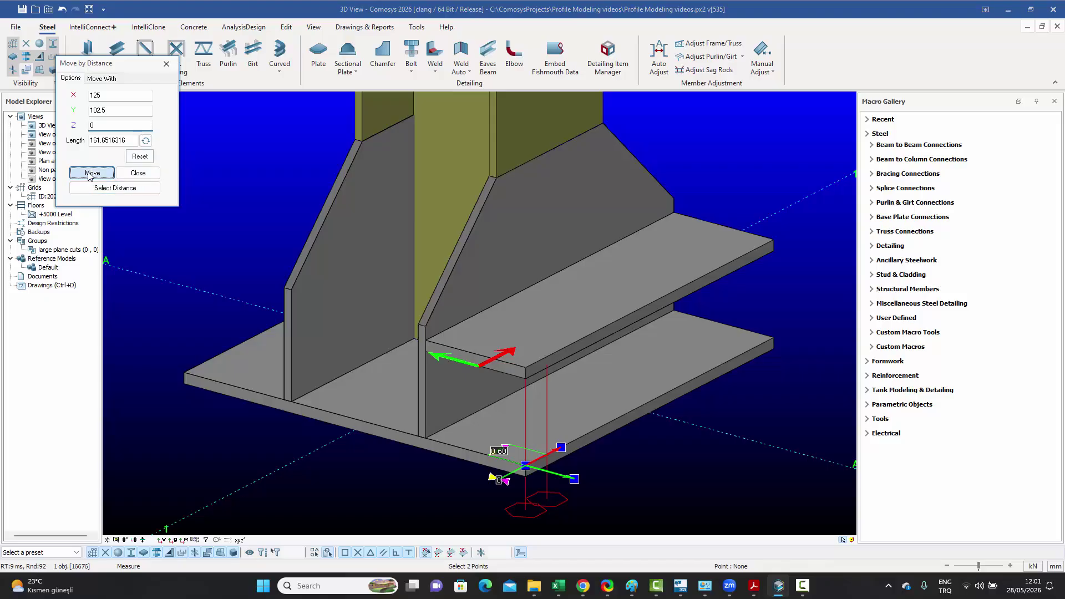
{"action": "left_click", "coordinate": [139, 173]}
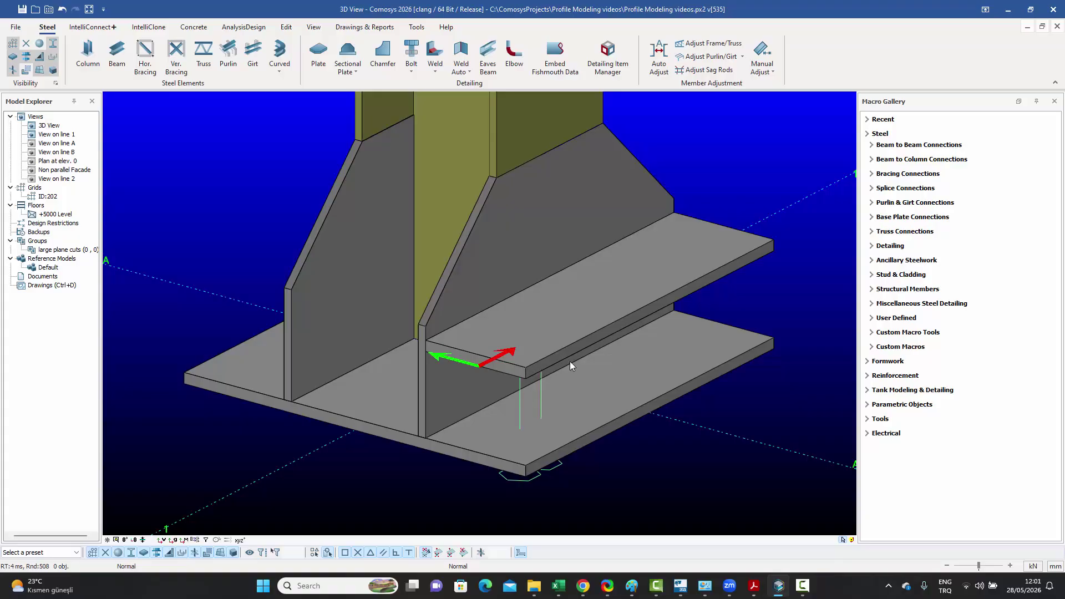
Step: Change the bolt group's type to Hole and set its X positions to 0 3*150
{"action": "double_click", "coordinate": [554, 467]}
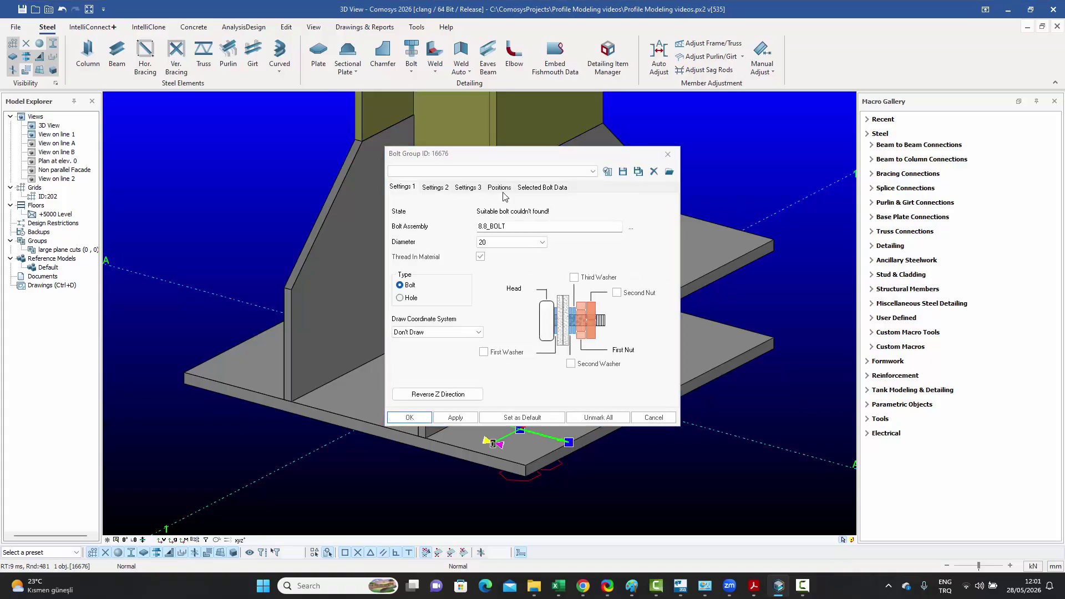
{"action": "left_click_drag", "start_coordinate": [433, 154], "coordinate": [175, 91]}
{"action": "left_click", "coordinate": [142, 236]}
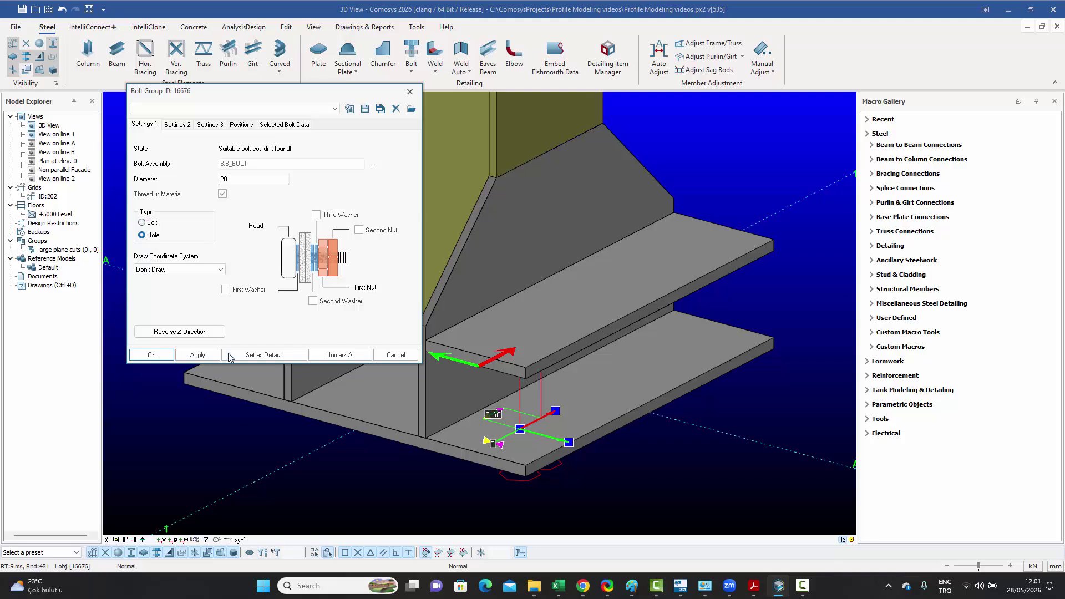
{"action": "left_click", "coordinate": [198, 355]}
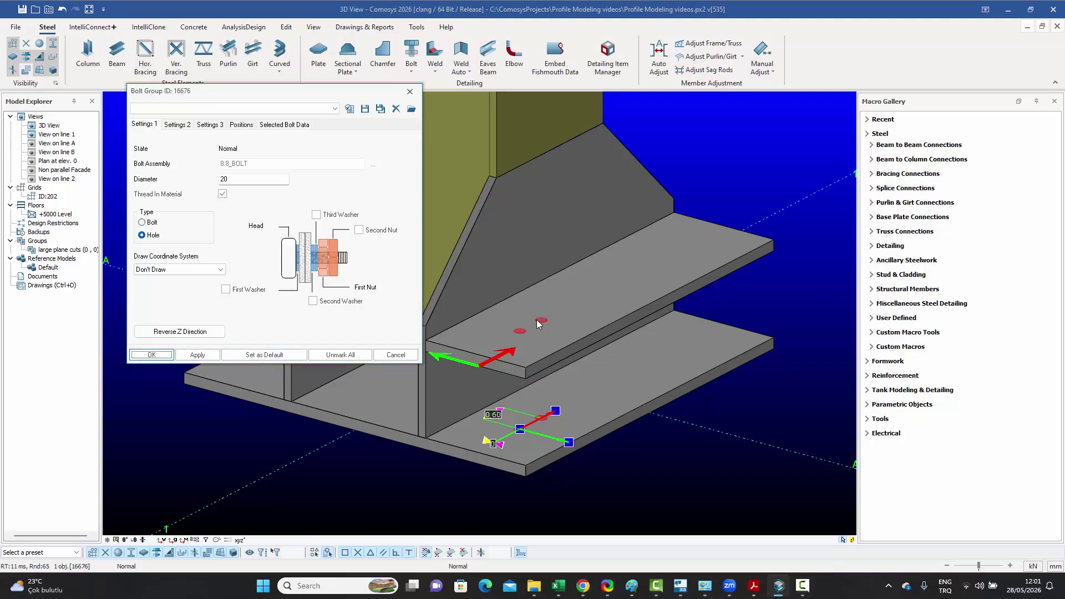
{"action": "left_click", "coordinate": [241, 125]}
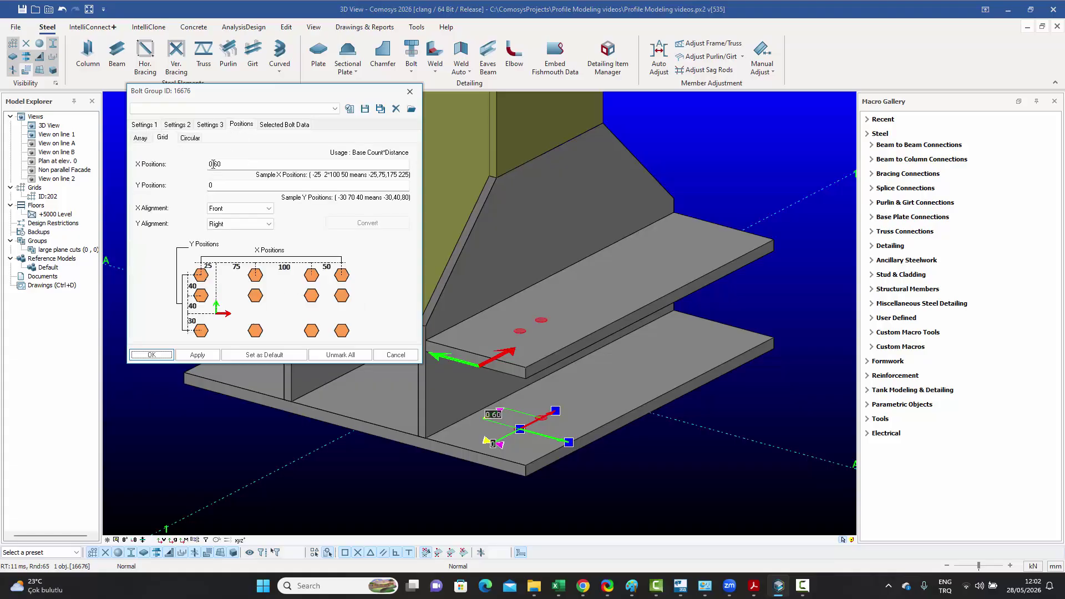
{"action": "left_click_drag", "start_coordinate": [215, 164], "coordinate": [336, 167]}
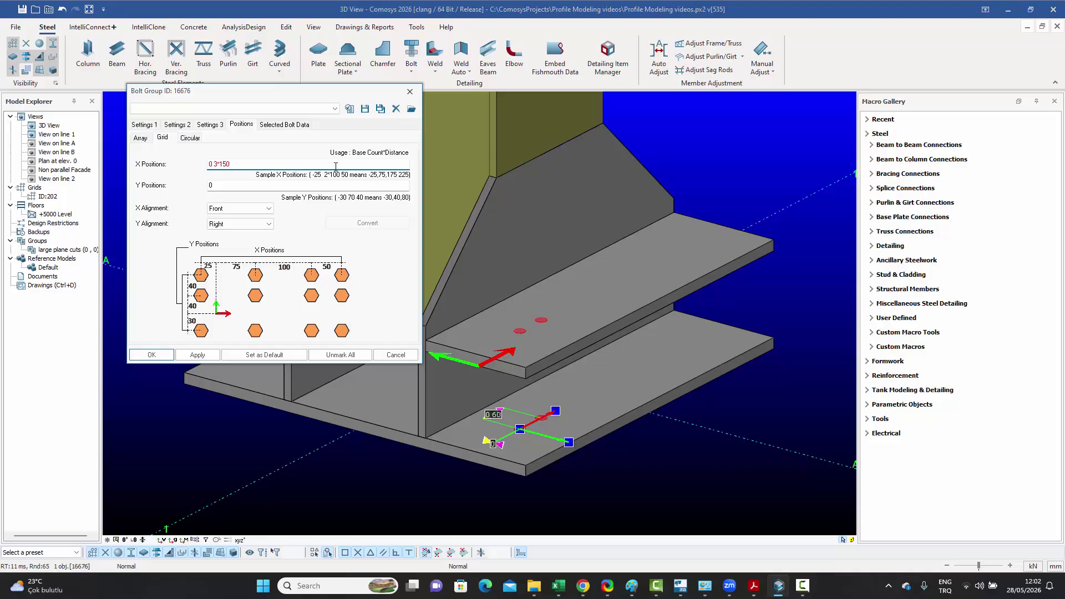
{"action": "left_click", "coordinate": [197, 355]}
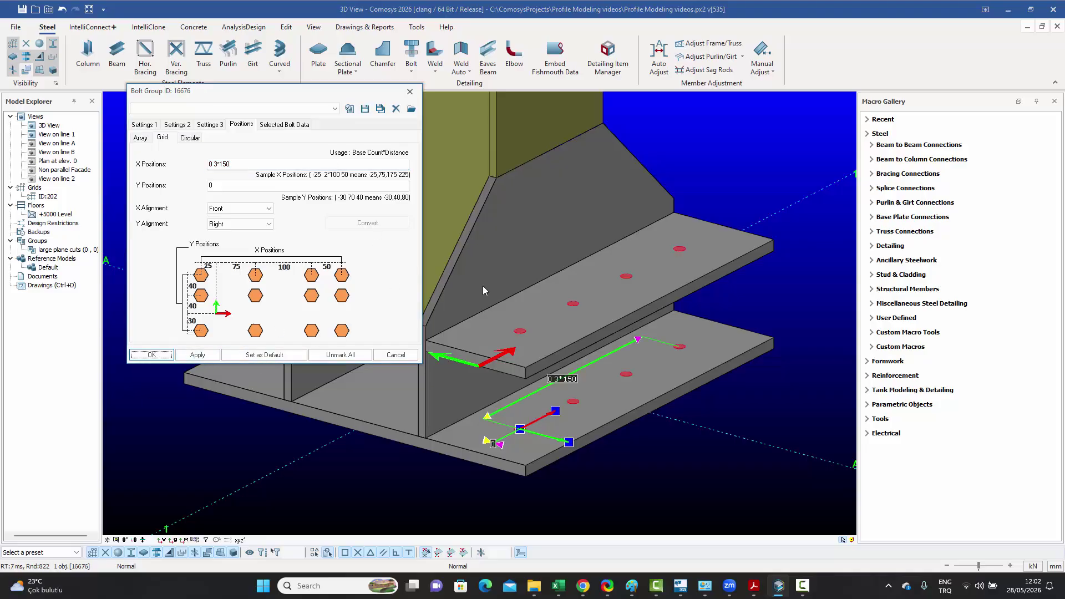
Step: Increase the bolt tolerance to enlarge the holes in the base and top plates, and accept the hole group's settings
{"action": "left_click", "coordinate": [175, 127]}
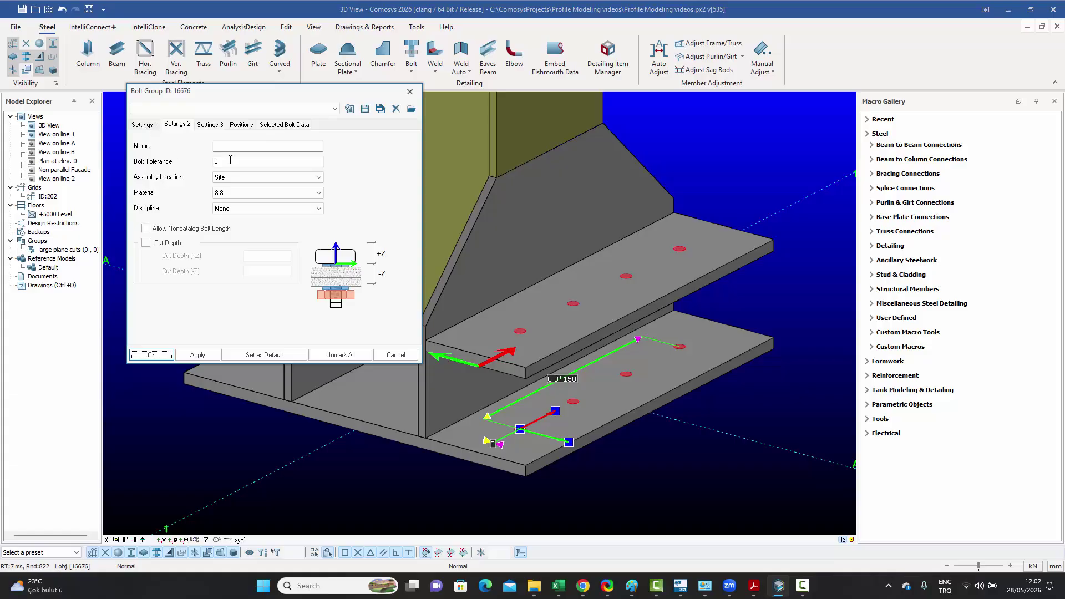
{"action": "left_click", "coordinate": [171, 163]}
{"action": "left_click", "coordinate": [152, 355]}
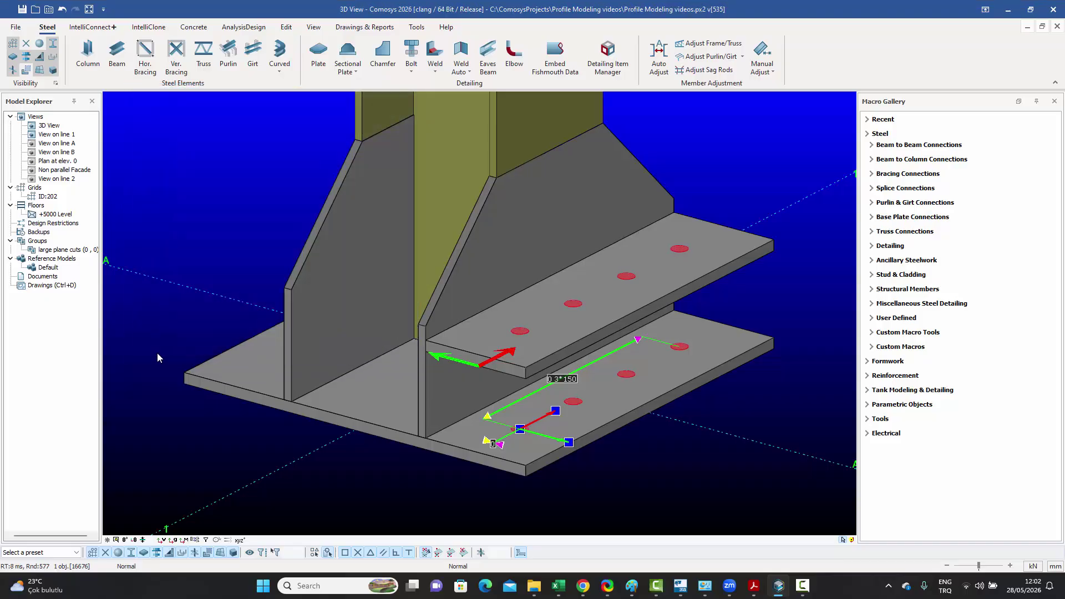
{"action": "left_click", "coordinate": [691, 460]}
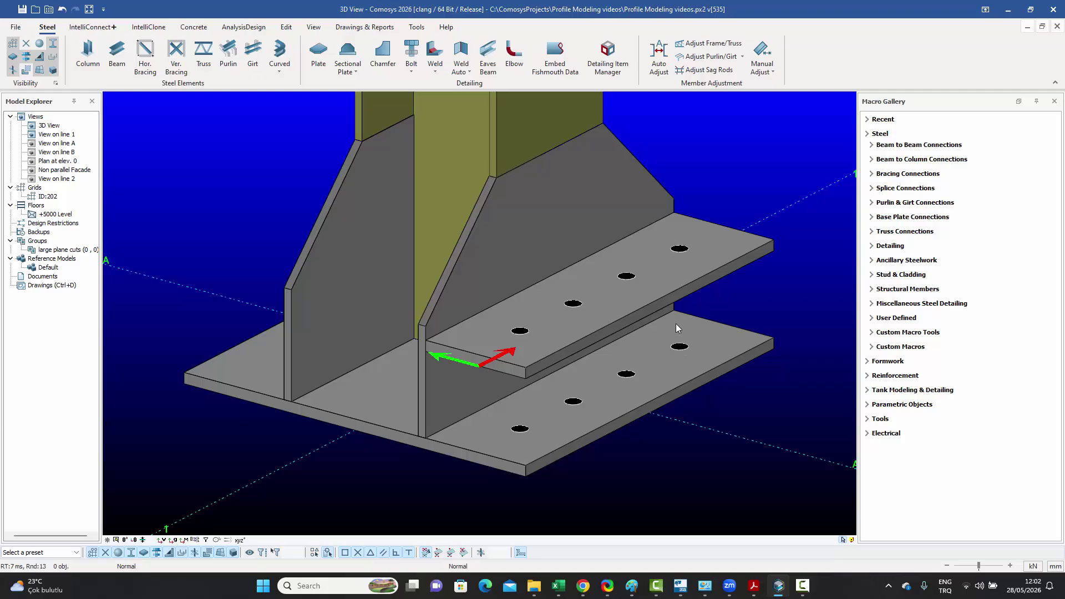
Step: Mirror-copy the drilled top plate with its holes to the opposite side of the column
{"action": "left_click", "coordinate": [728, 264]}
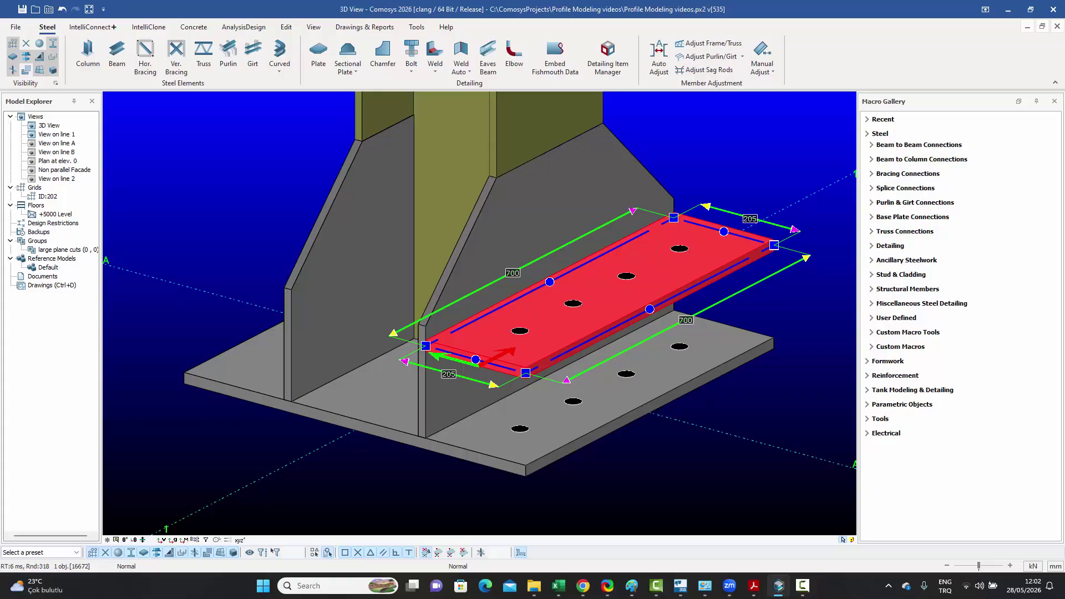
{"action": "right_click", "coordinate": [729, 251]}
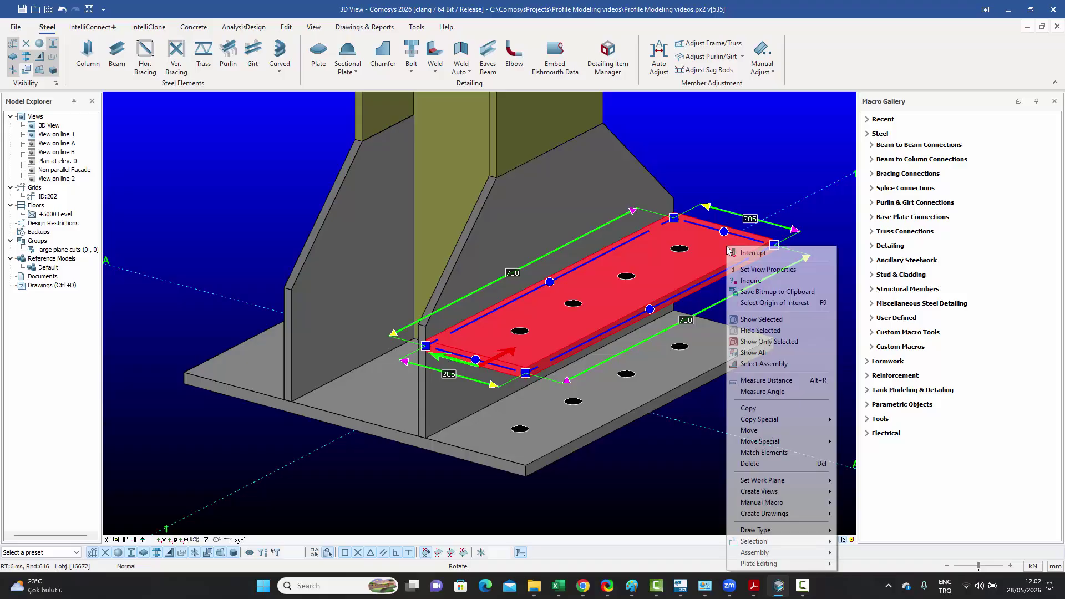
{"action": "mouse_move", "coordinate": [798, 420]}
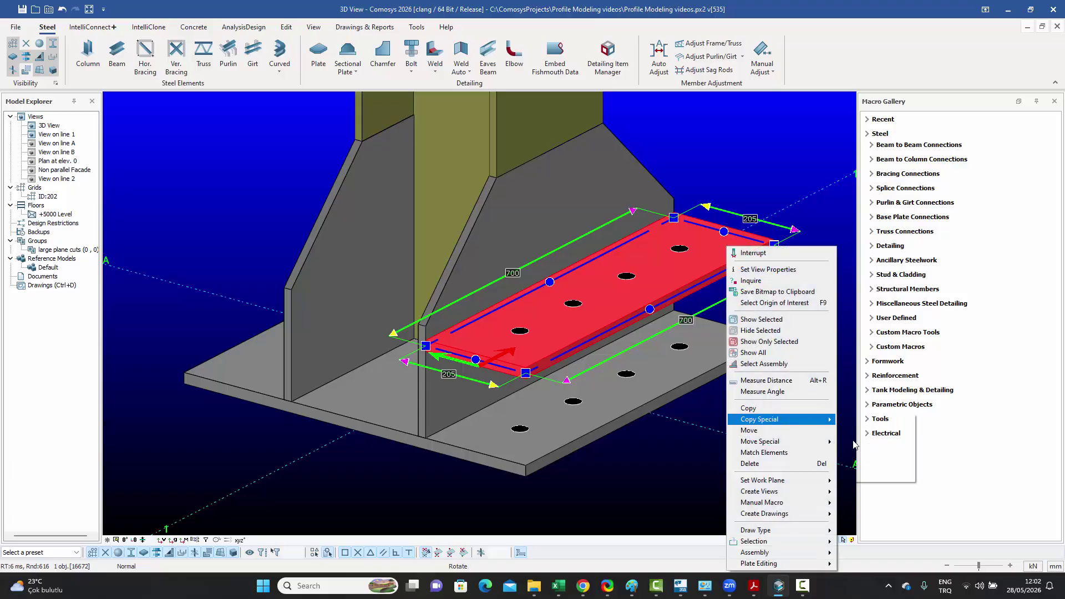
{"action": "left_click", "coordinate": [857, 441]}
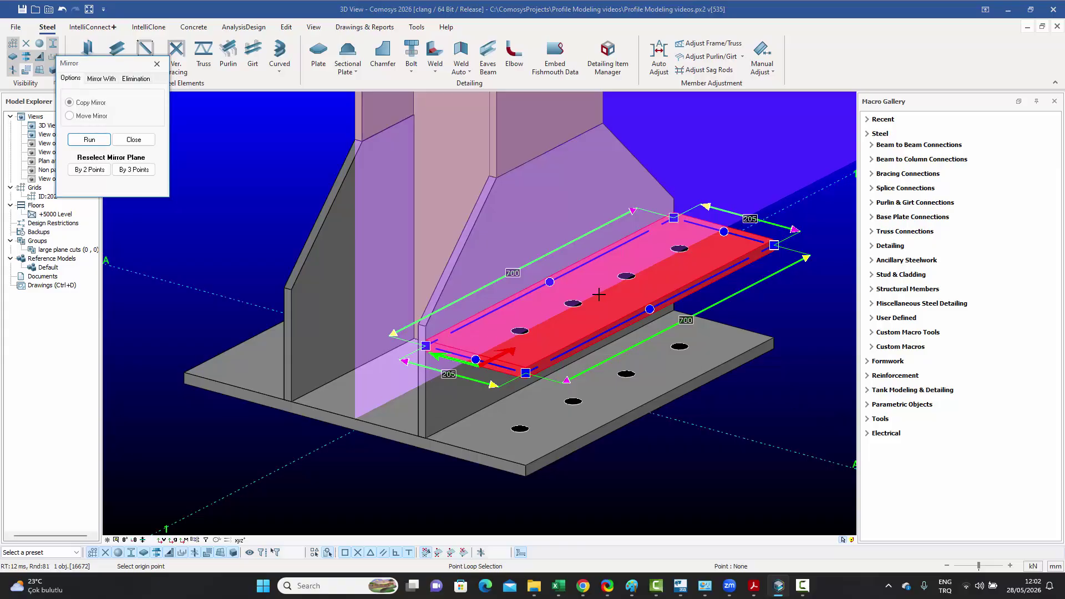
{"action": "left_click", "coordinate": [90, 140]}
{"action": "left_click", "coordinate": [134, 140]}
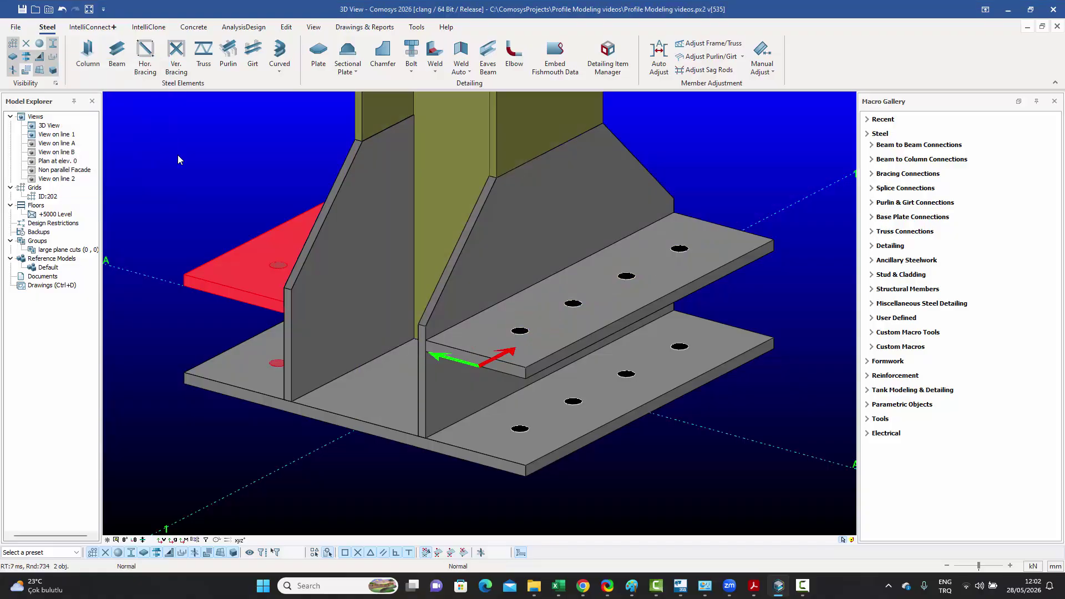
Step: Examine the plates and holes on both sides of the column, and the stiffener dimensions and spacing in the PDF drawing
{"action": "middle_click_drag", "start_coordinate": [219, 201], "coordinate": [271, 202]}
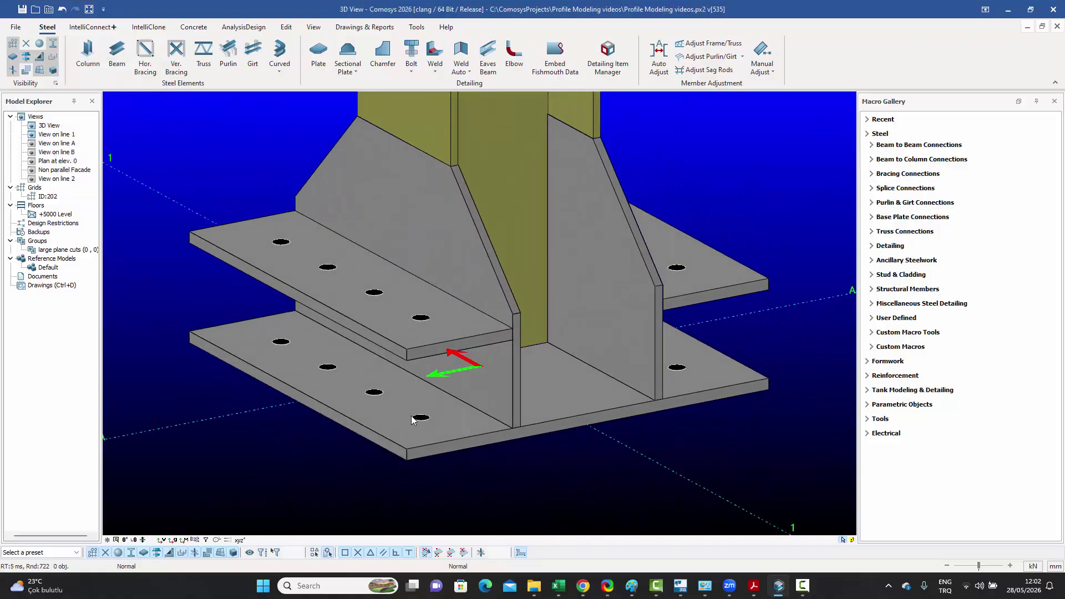
{"action": "middle_click_drag", "start_coordinate": [421, 424], "coordinate": [347, 309]}
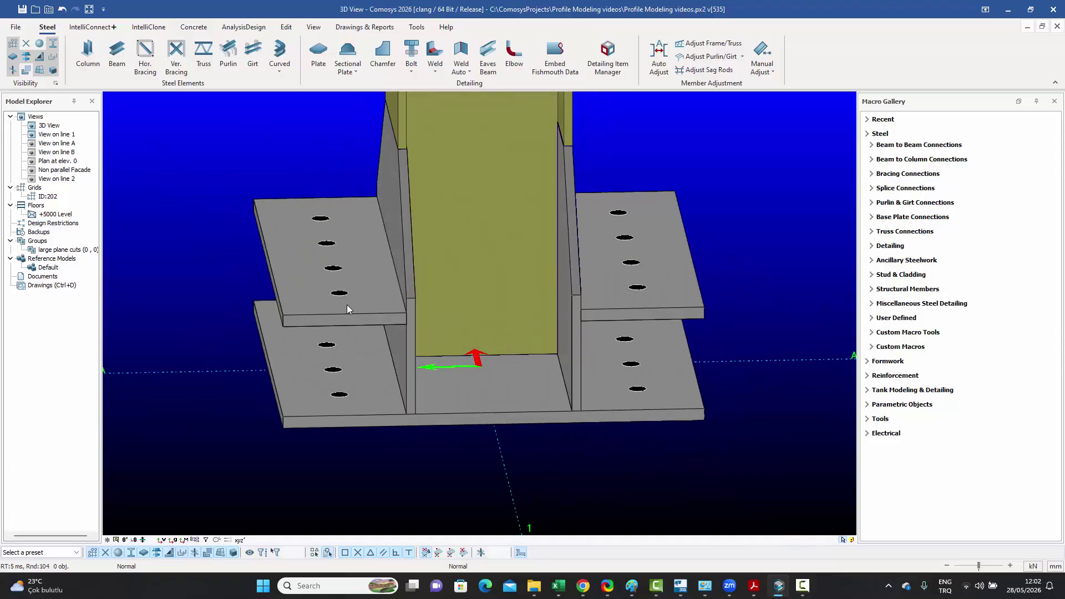
{"action": "middle_click_drag", "start_coordinate": [344, 371], "coordinate": [375, 367]}
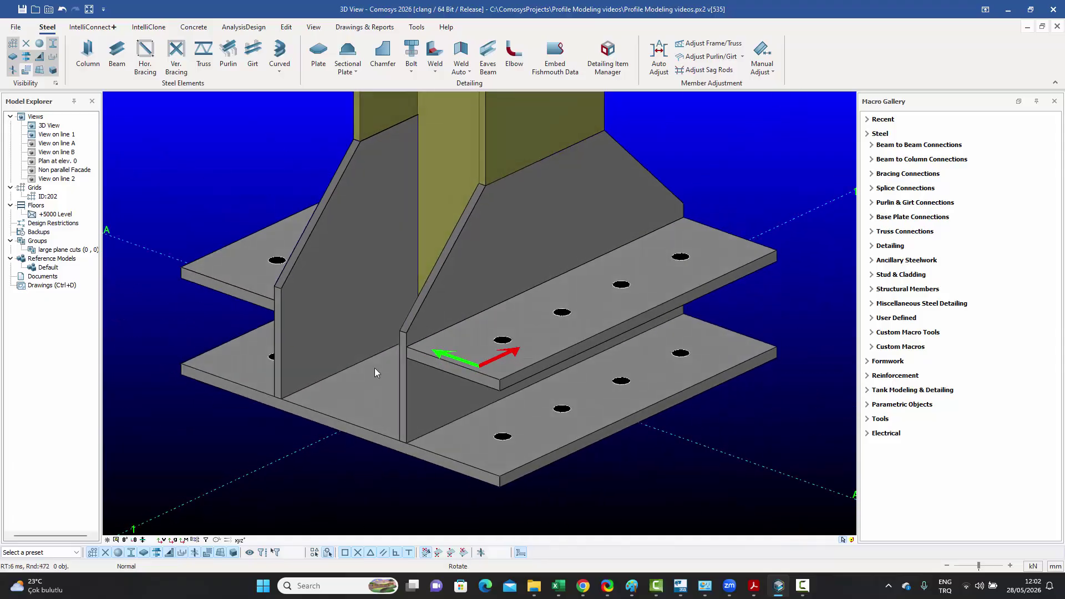
{"action": "scroll", "coordinate": [531, 376], "scroll_direction": "down", "scroll_amount": 4}
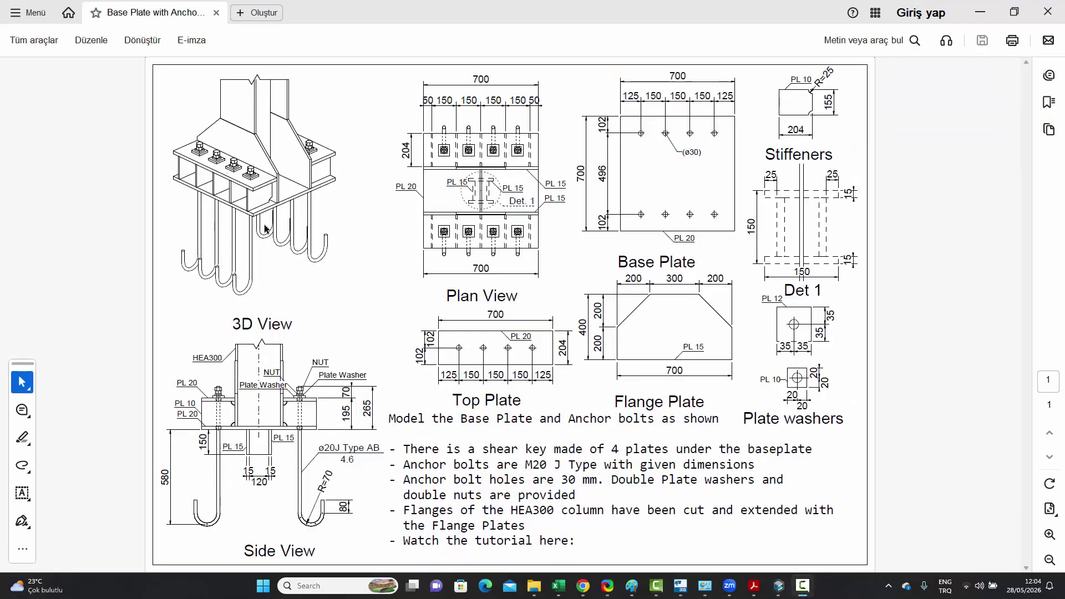
{"action": "scroll", "coordinate": [226, 192], "scroll_direction": "up", "scroll_amount": 1, "text": "ctrl"}
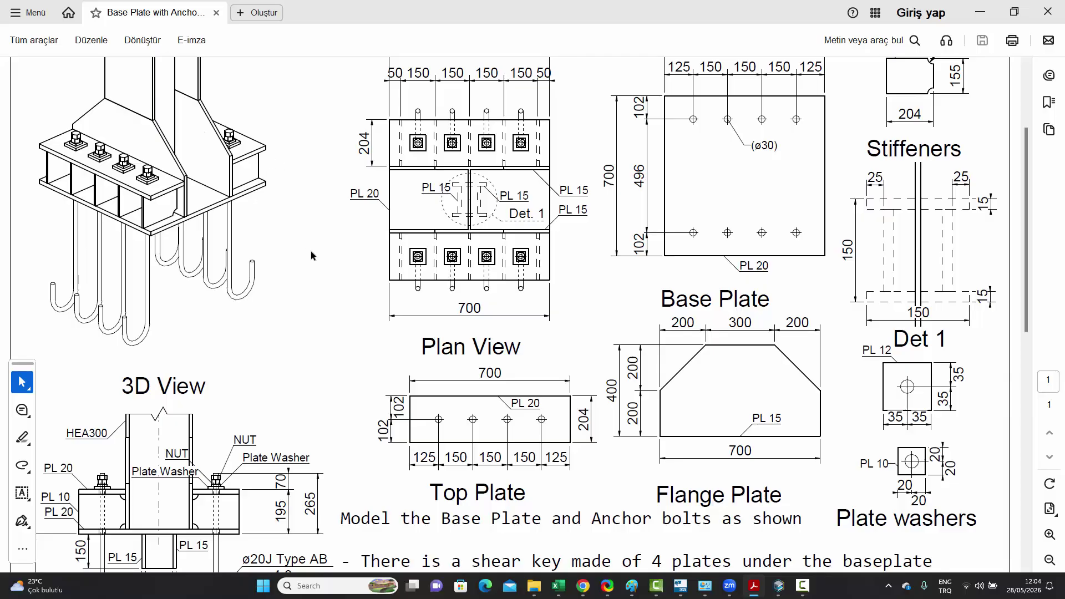
{"action": "scroll", "coordinate": [310, 255], "scroll_direction": "down", "scroll_amount": 3, "text": "ctrl"}
{"action": "scroll", "coordinate": [311, 255], "scroll_direction": "up", "scroll_amount": 3, "text": "ctrl"}
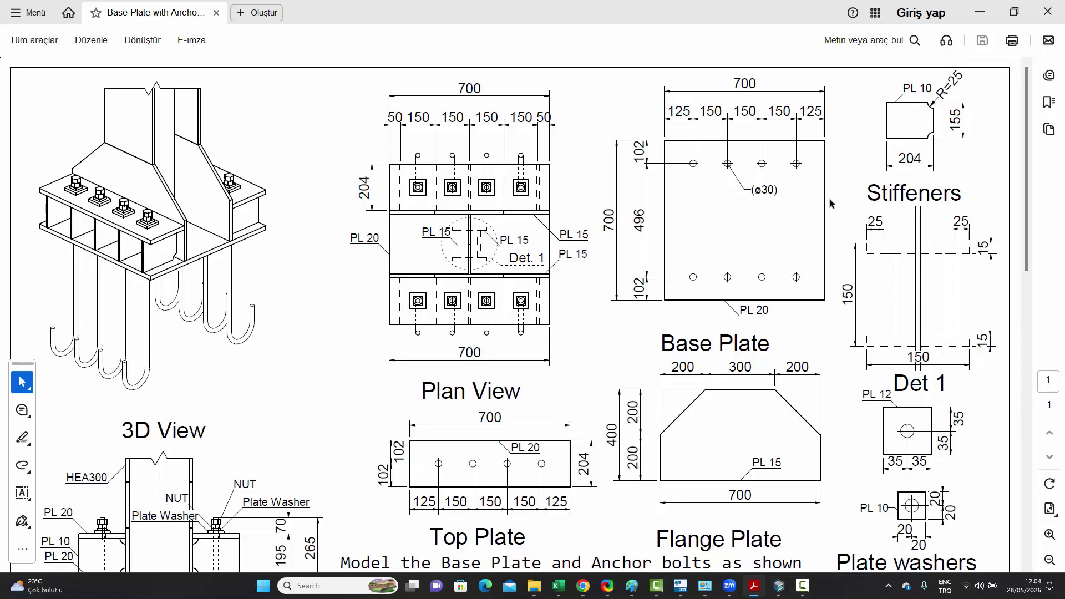
{"action": "scroll", "coordinate": [831, 204], "scroll_direction": "down", "scroll_amount": 2, "text": "ctrl"}
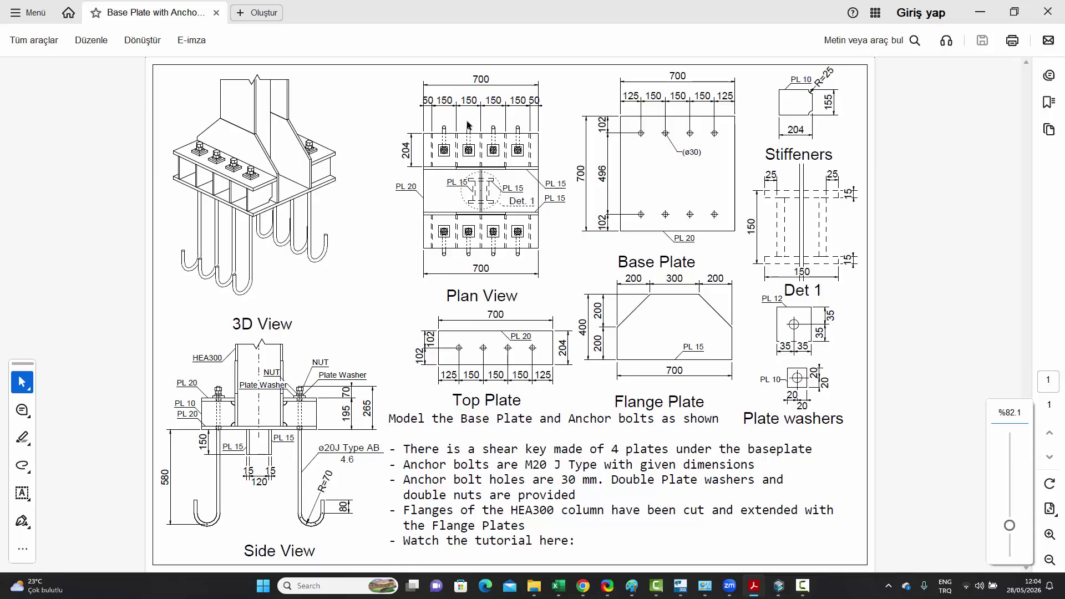
{"action": "scroll", "coordinate": [411, 142], "scroll_direction": "up", "scroll_amount": 2, "text": "ctrl"}
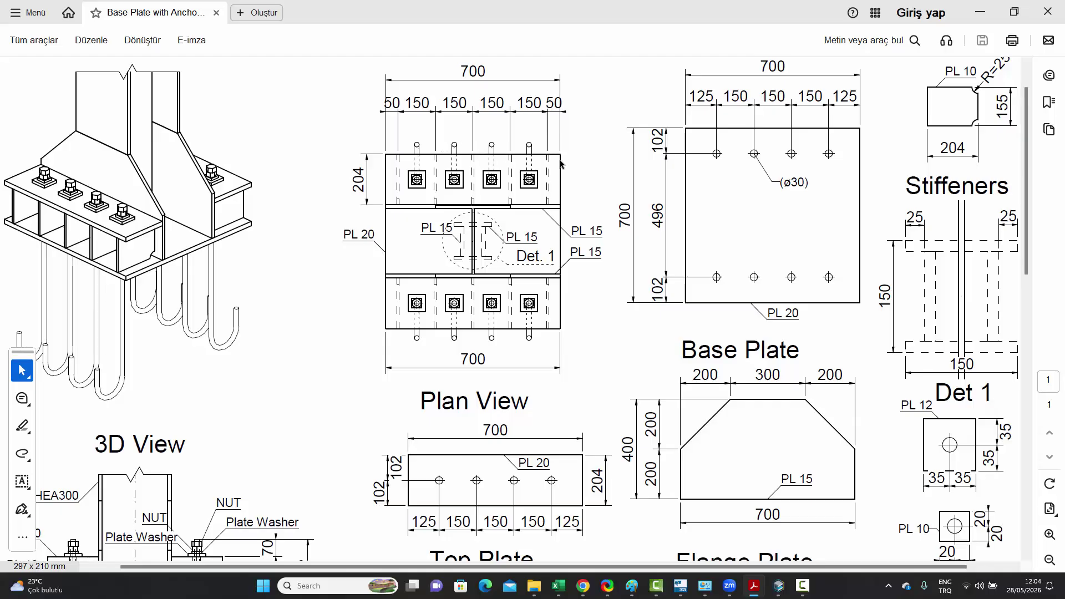
{"action": "scroll", "coordinate": [570, 197], "scroll_direction": "down", "scroll_amount": 2, "text": "ctrl"}
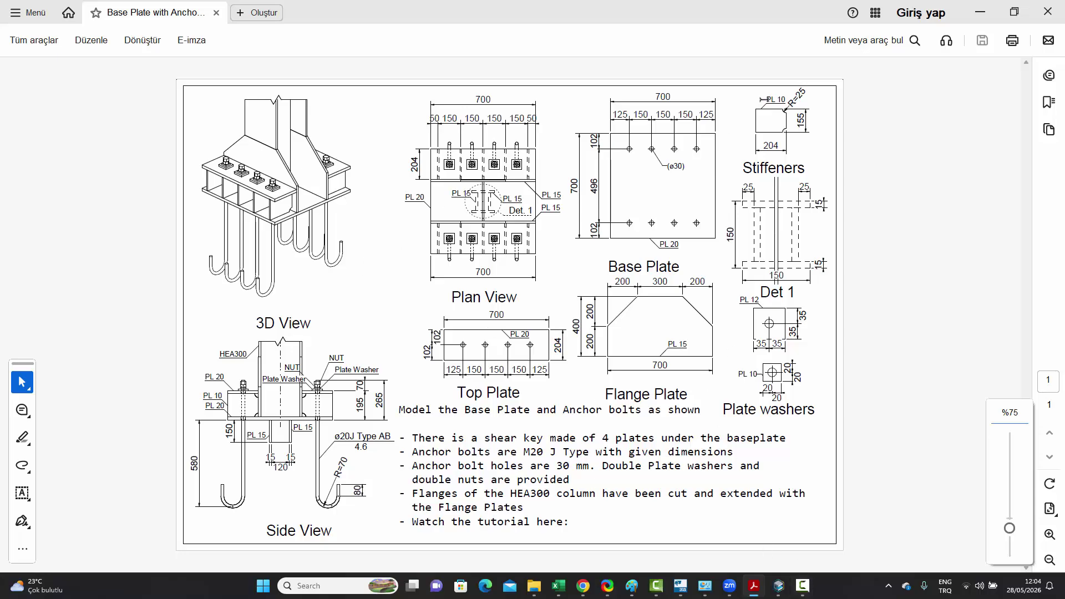
Step: Switch to Comosys and model a 205 x 155 stiffener plate between base and top plates at their end, using the drawing's PL 10 thickness
{"action": "left_click", "coordinate": [779, 585]}
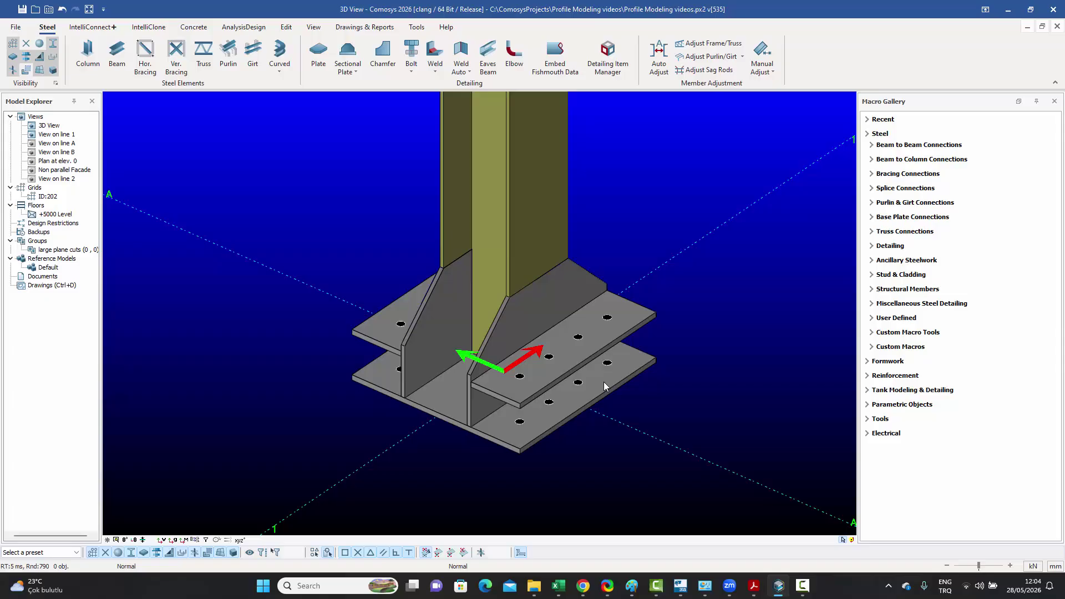
{"action": "left_click", "coordinate": [318, 55]}
{"action": "scroll", "coordinate": [481, 461], "scroll_direction": "up", "scroll_amount": 4}
{"action": "scroll", "coordinate": [471, 400], "scroll_direction": "up", "scroll_amount": 3}
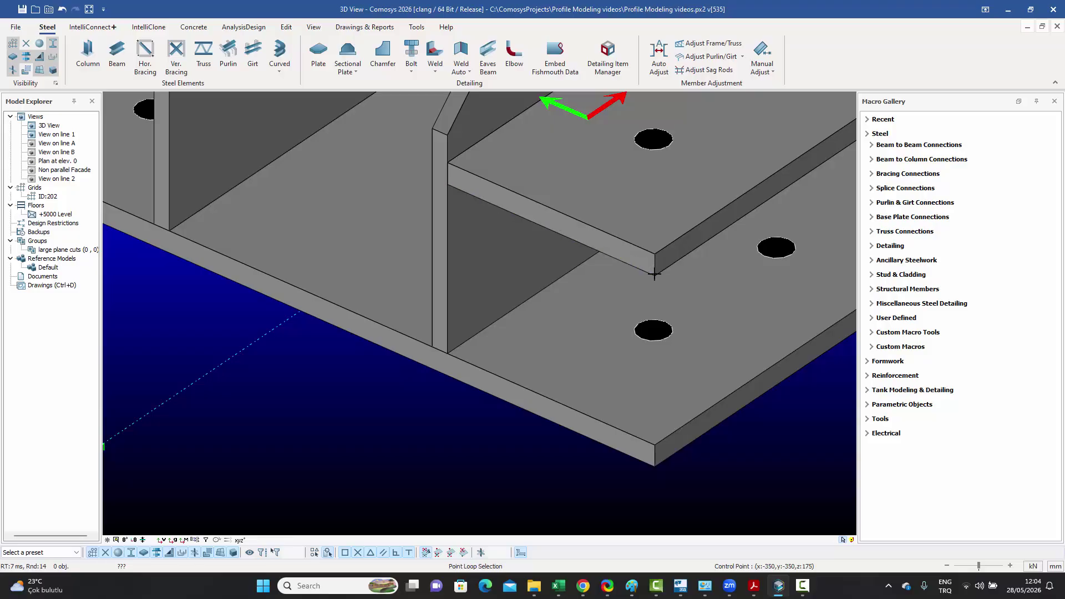
{"action": "left_click", "coordinate": [654, 445]}
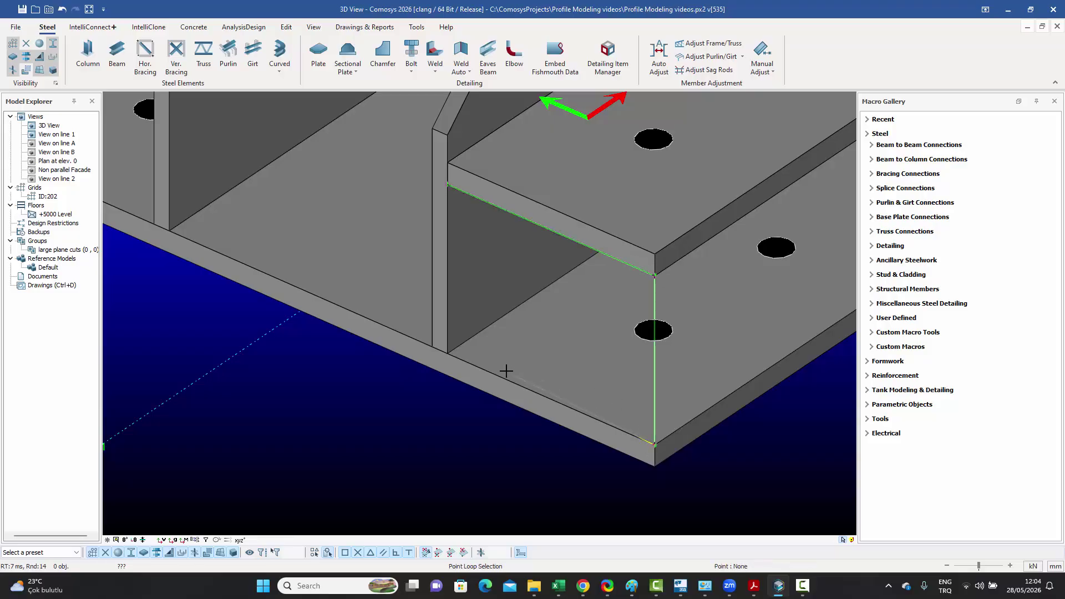
{"action": "left_click", "coordinate": [448, 353]}
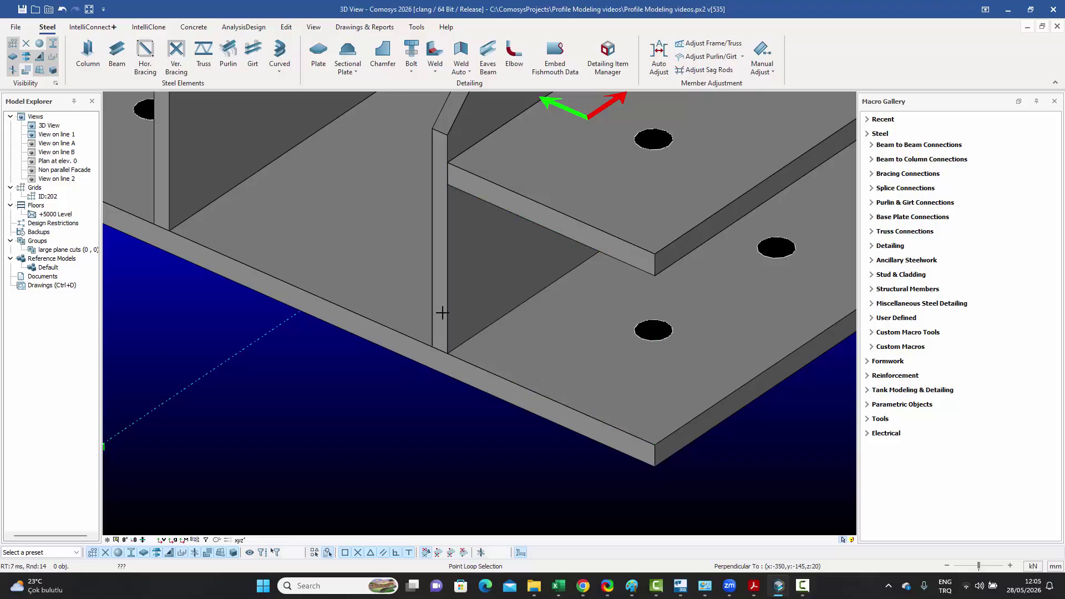
{"action": "left_click", "coordinate": [447, 184]}
{"action": "right_click", "coordinate": [488, 195]}
{"action": "left_click", "coordinate": [518, 206]}
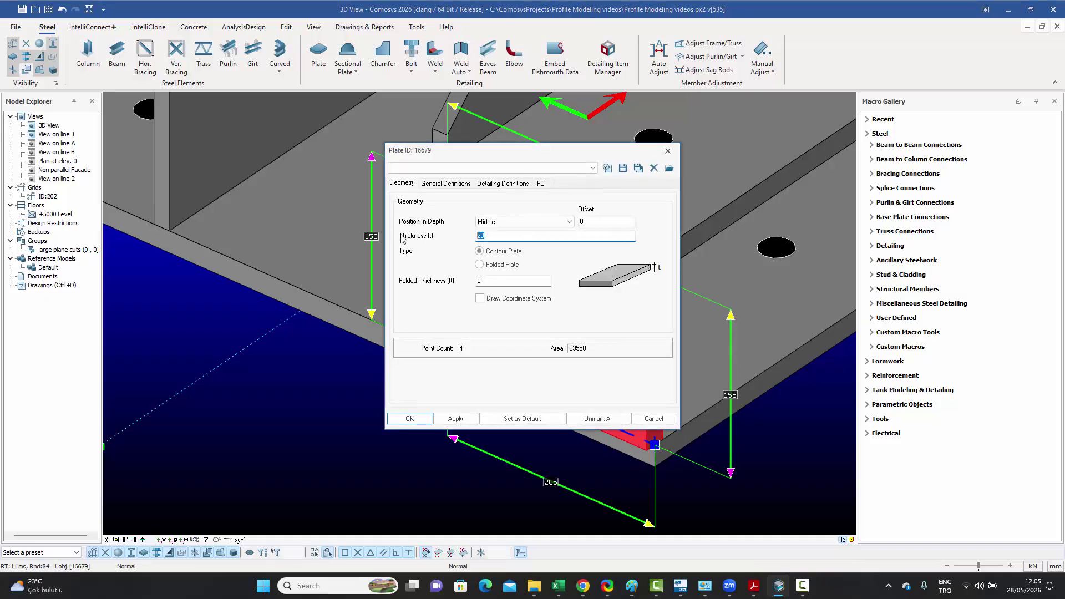
{"action": "left_click", "coordinate": [409, 418]}
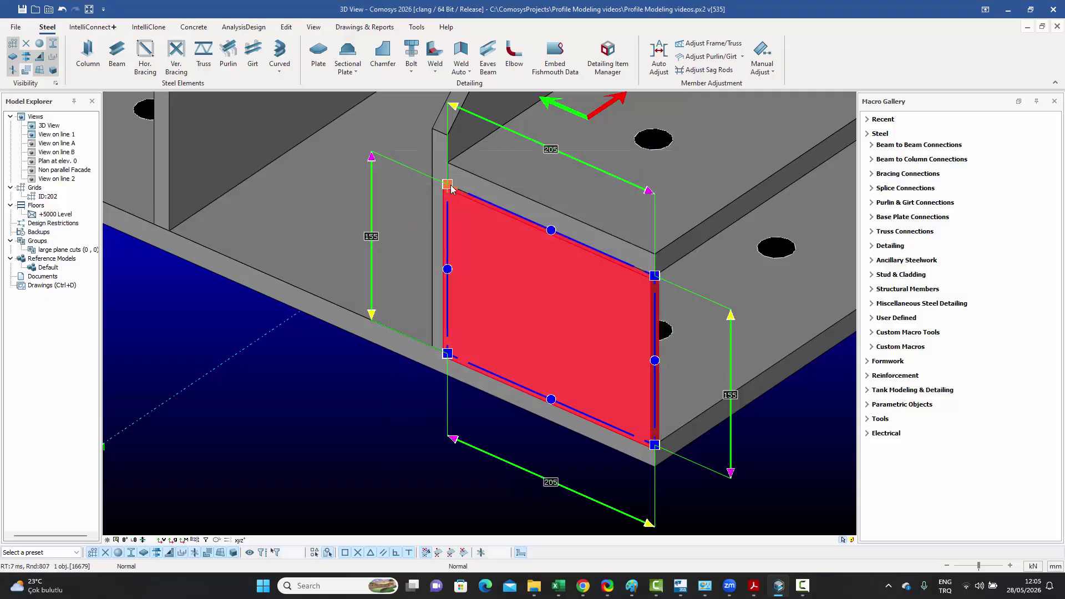
Step: Chamfer the stiffener's two corners next to the flange plate with Type 2 and radius 25
{"action": "left_click", "coordinate": [450, 186]}
{"action": "left_click", "coordinate": [449, 352]}
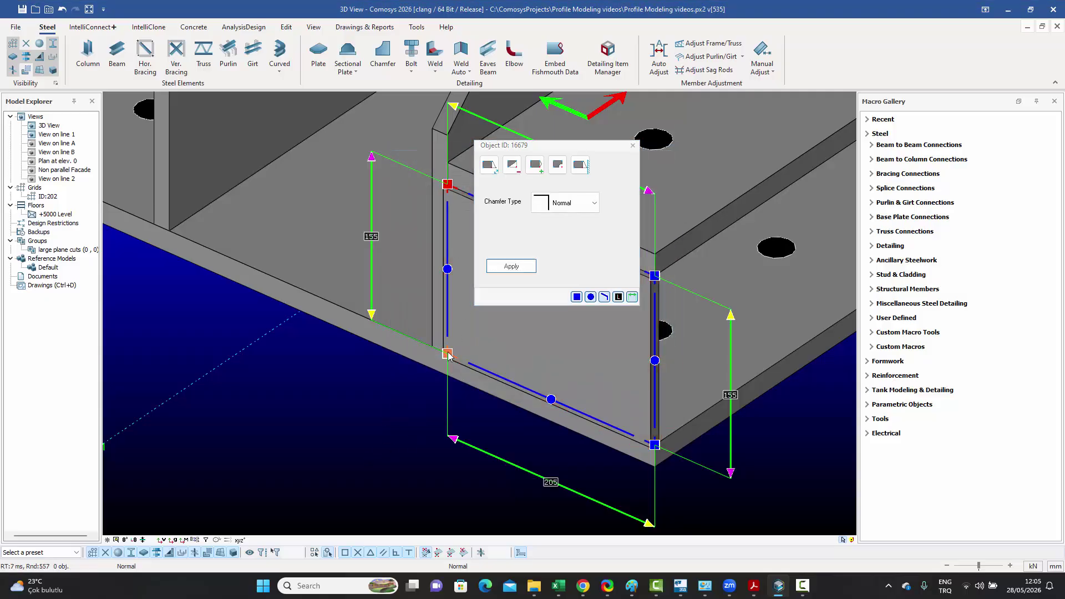
{"action": "left_click", "coordinate": [563, 209]}
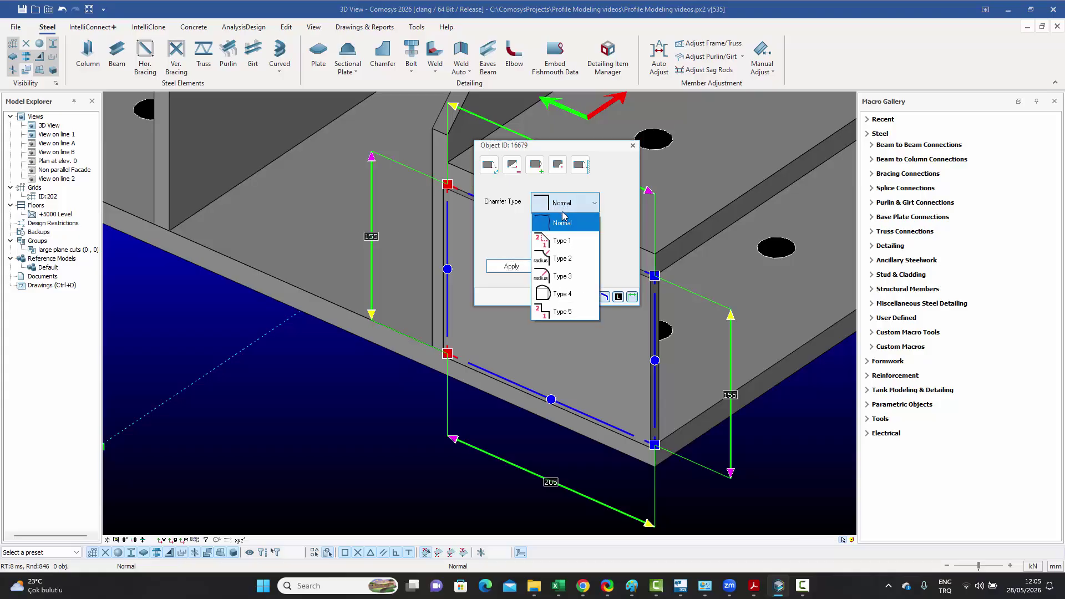
{"action": "left_click", "coordinate": [558, 259]}
{"action": "type", "text": "25"}
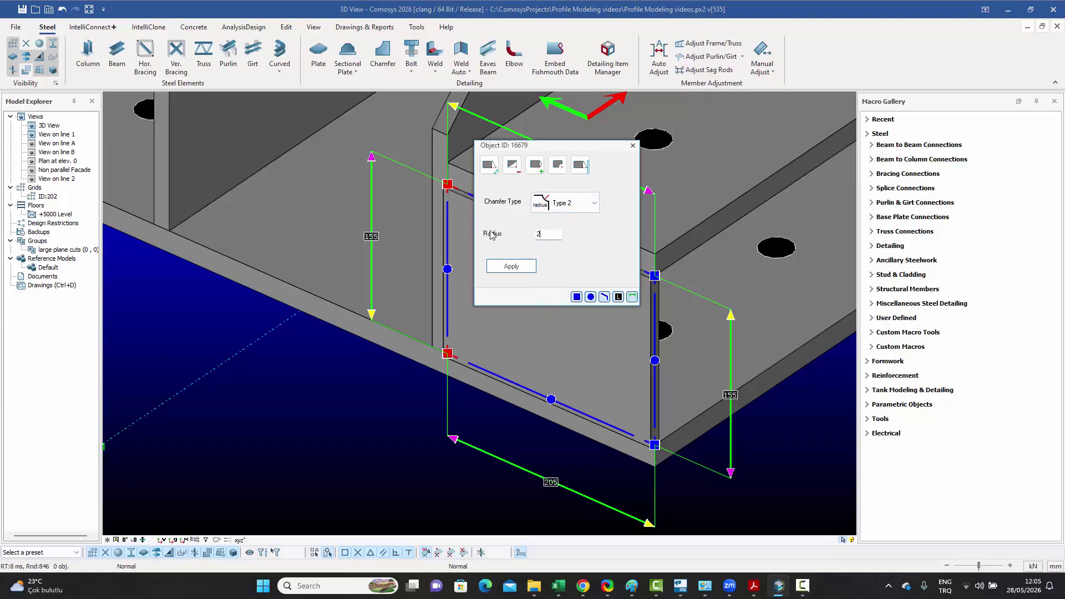
{"action": "left_click", "coordinate": [511, 265]}
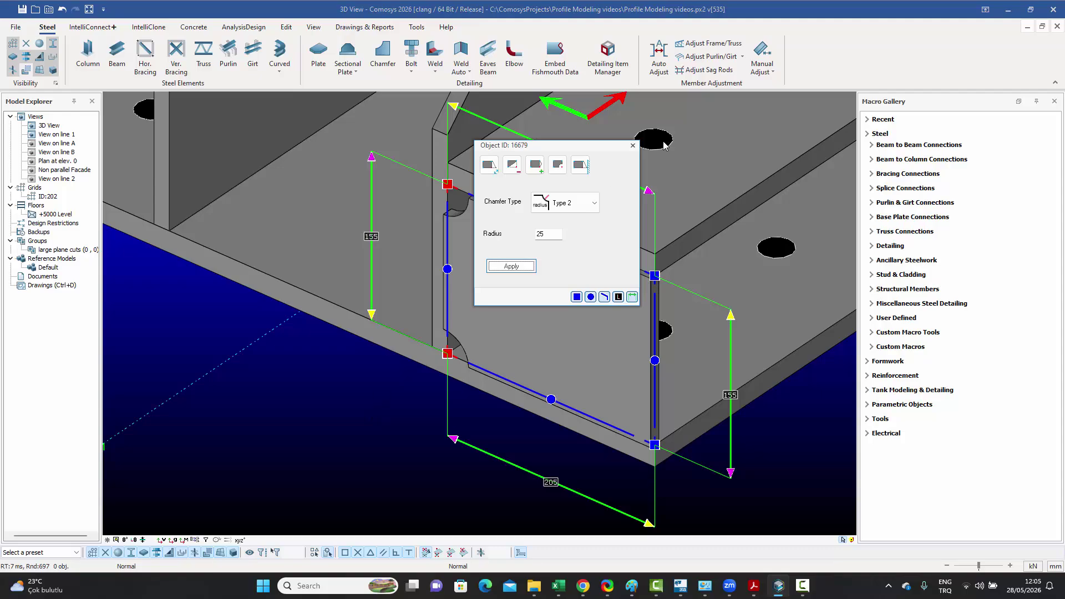
{"action": "left_click", "coordinate": [632, 145]}
{"action": "scroll", "coordinate": [446, 333], "scroll_direction": "down", "scroll_amount": 3}
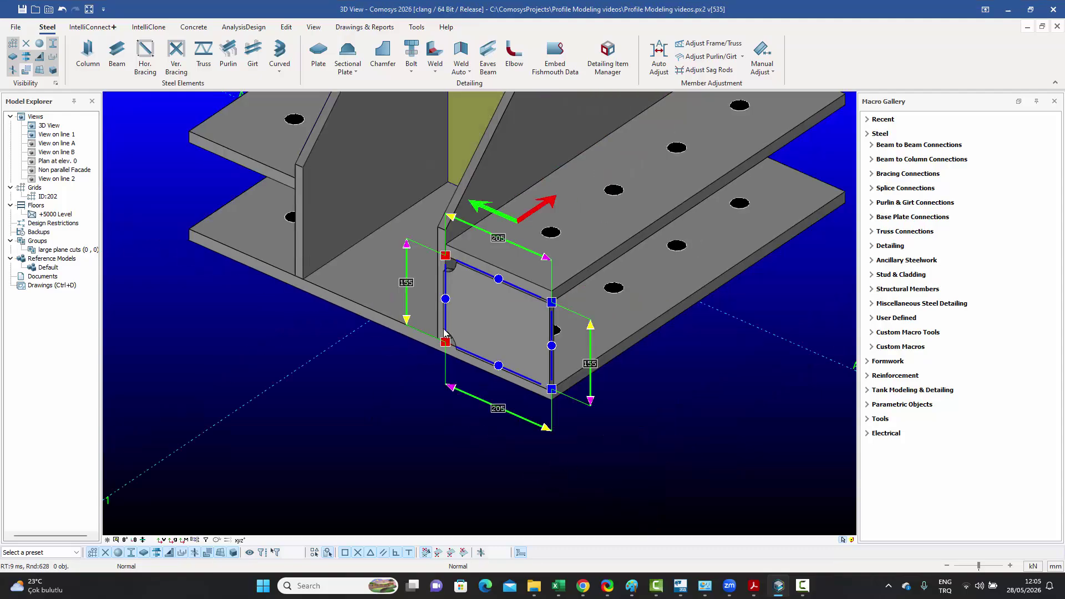
Step: Check the stiffener offset in the PDF drawing and move the stiffener inward from the plate end by X 50 in Comosys
{"action": "left_click", "coordinate": [754, 586]}
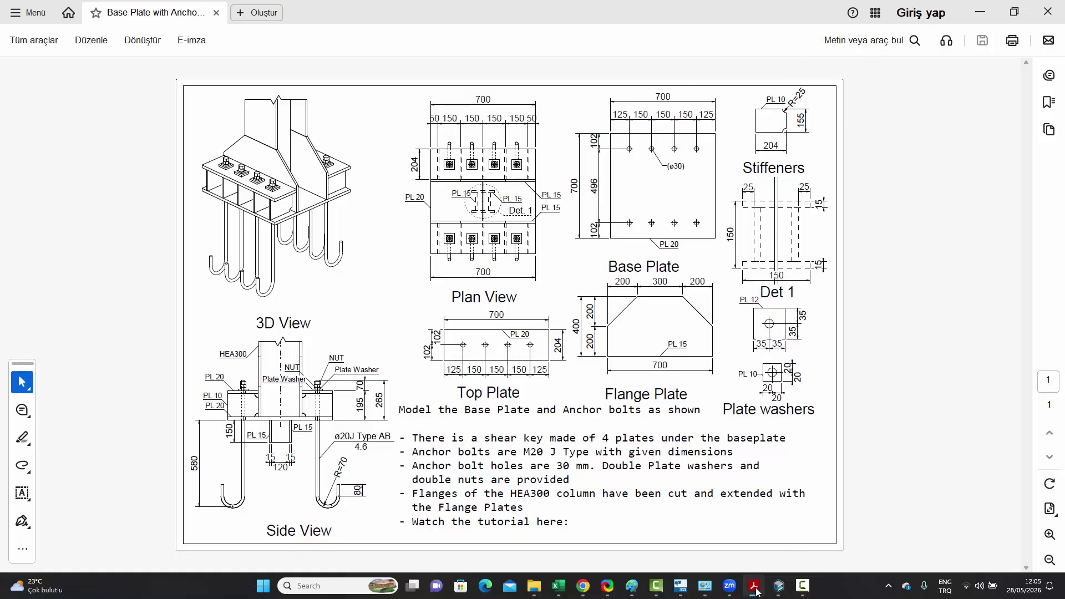
{"action": "left_click", "coordinate": [778, 585]}
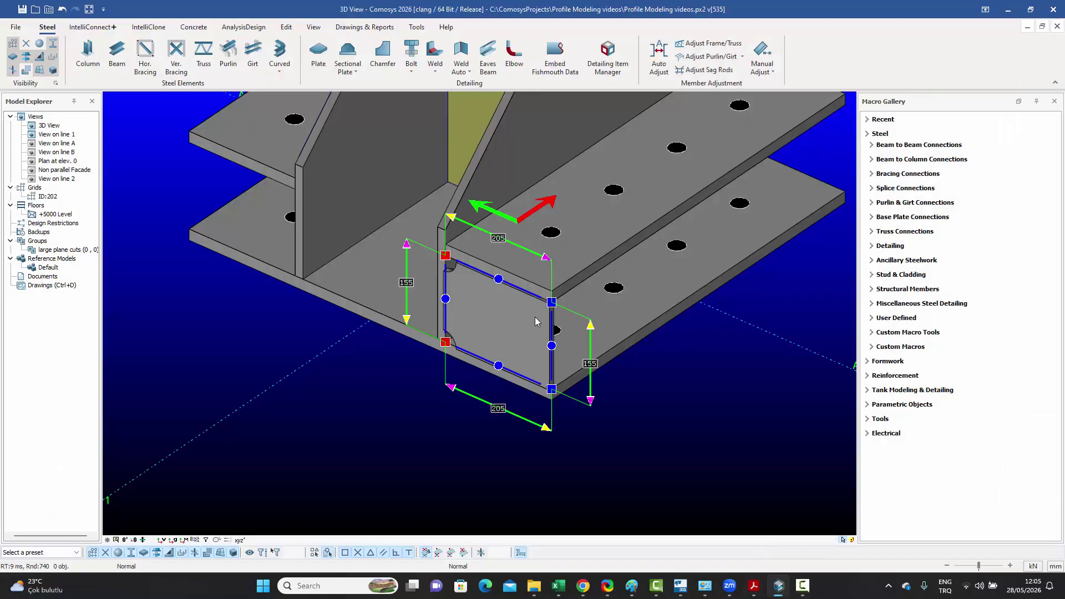
{"action": "right_click", "coordinate": [501, 322]}
{"action": "left_click", "coordinate": [483, 304]}
{"action": "right_click", "coordinate": [484, 304]}
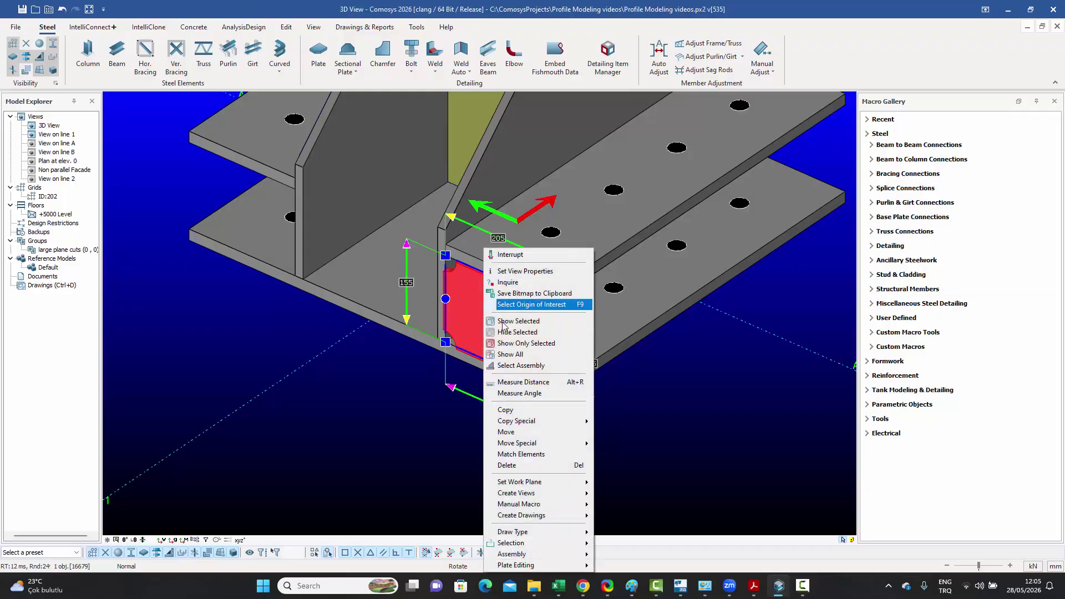
{"action": "mouse_move", "coordinate": [515, 443]}
{"action": "left_click", "coordinate": [613, 442]}
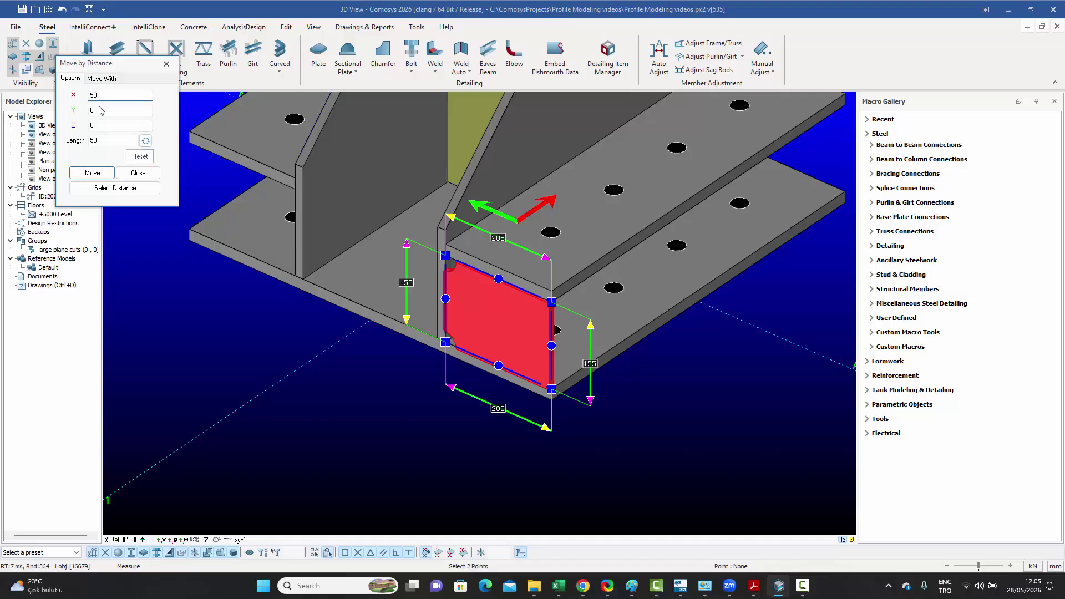
{"action": "left_click", "coordinate": [88, 173]}
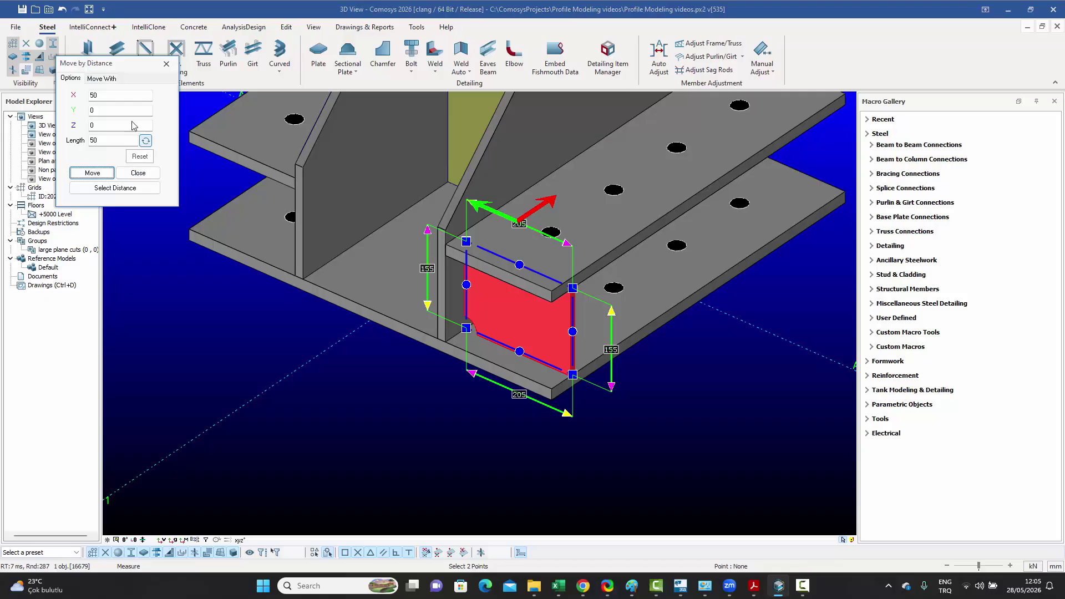
{"action": "left_click", "coordinate": [166, 64]}
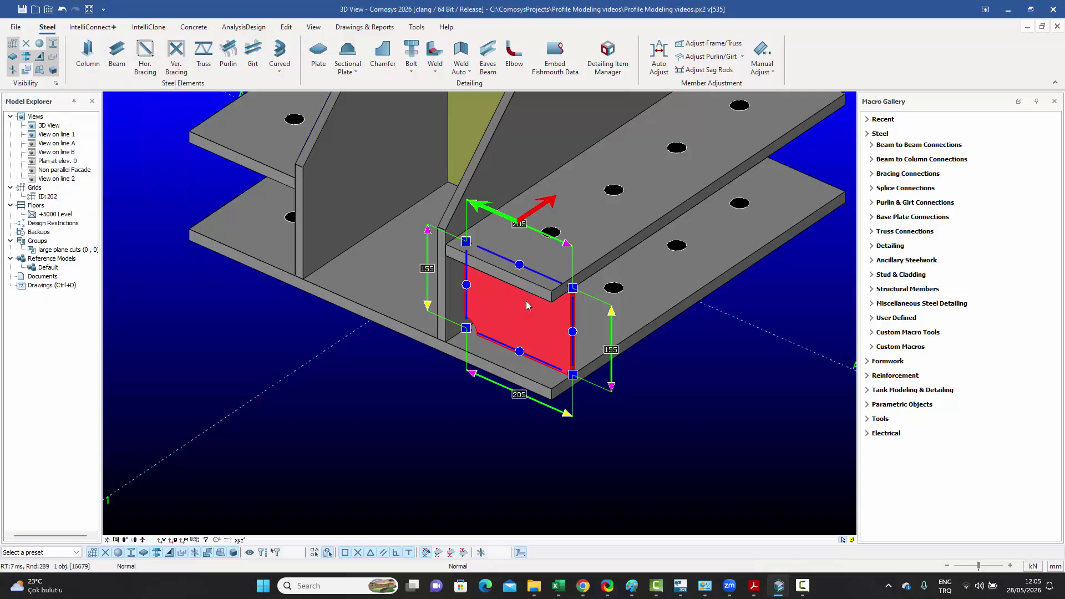
Step: Check the stiffener spacing in the PDF drawing and copy the stiffener along the plate in Comosys by X 150 with count 4
{"action": "left_click", "coordinate": [755, 589]}
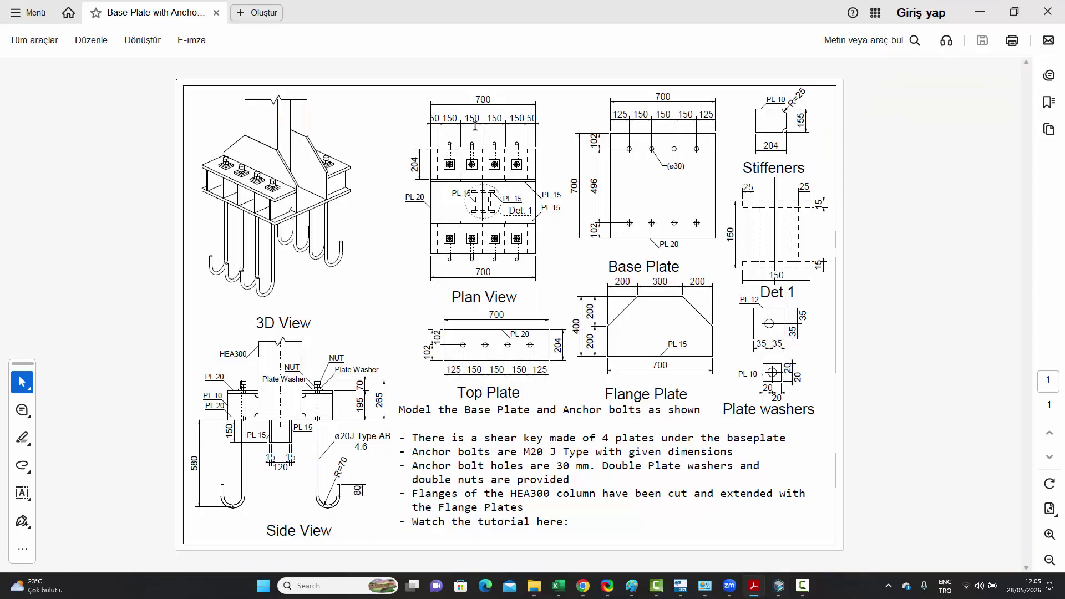
{"action": "left_click", "coordinate": [778, 585]}
{"action": "right_click", "coordinate": [573, 340]}
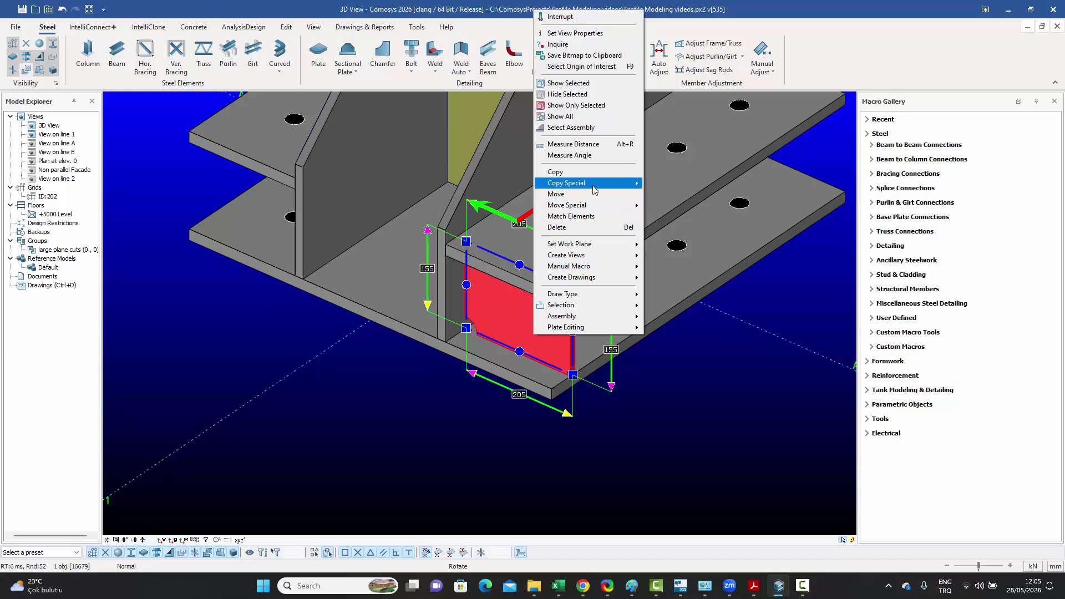
{"action": "mouse_move", "coordinate": [580, 183]}
{"action": "left_click", "coordinate": [670, 183]}
{"action": "double_click", "coordinate": [109, 95]}
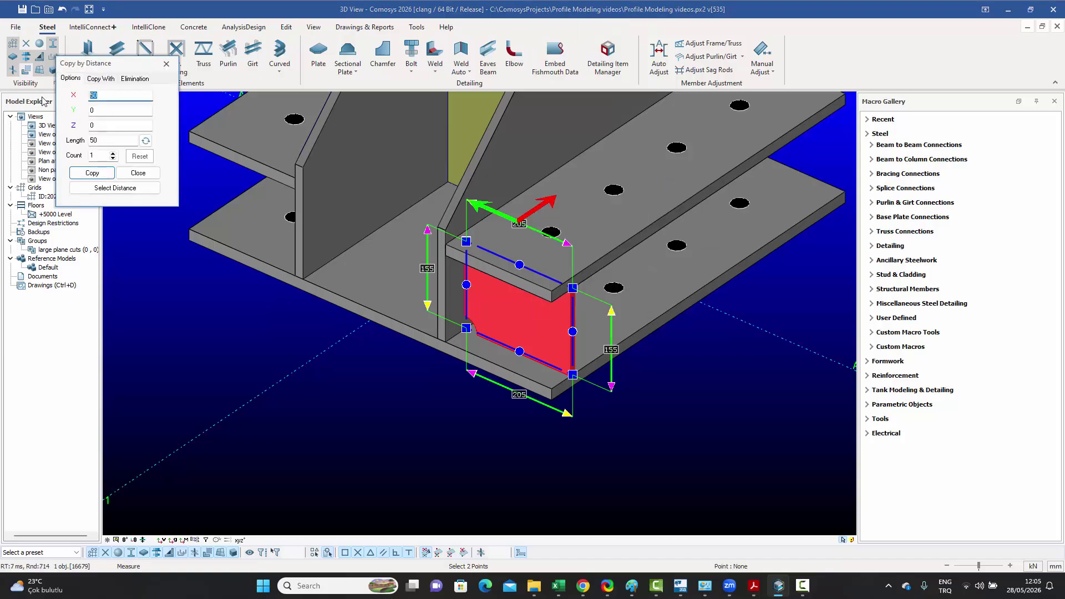
{"action": "type", "text": "150"}
{"action": "double_click", "coordinate": [104, 156]}
{"action": "type", "text": "4"}
{"action": "left_click", "coordinate": [95, 174]}
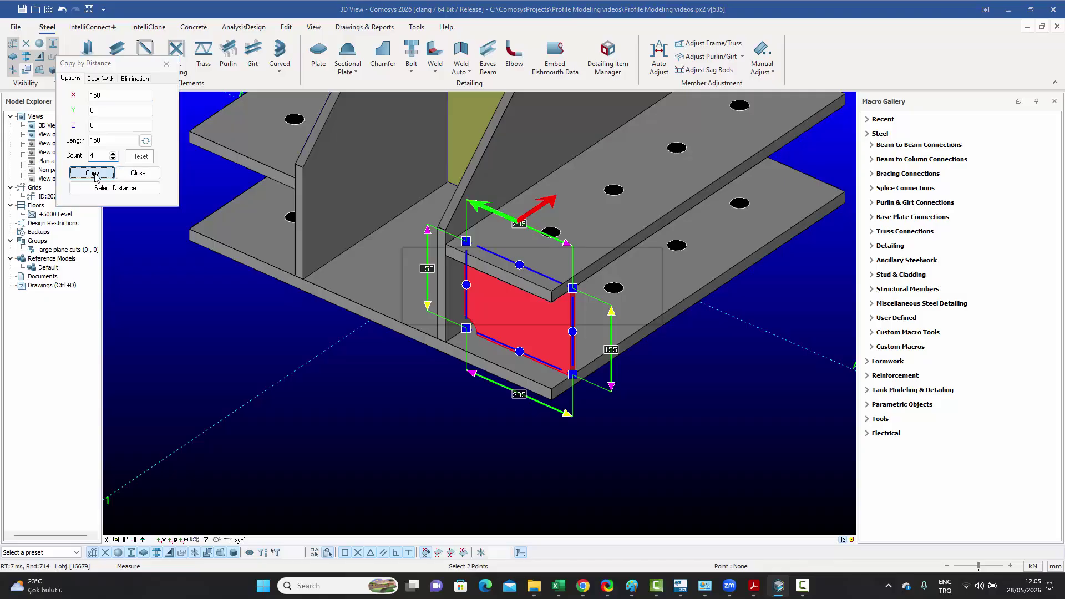
Step: Finish the copy operation and change the colour of all five stiffener plates to yellow, applying it to the multiple objects
{"action": "left_click", "coordinate": [138, 172]}
{"action": "left_click", "coordinate": [261, 379]}
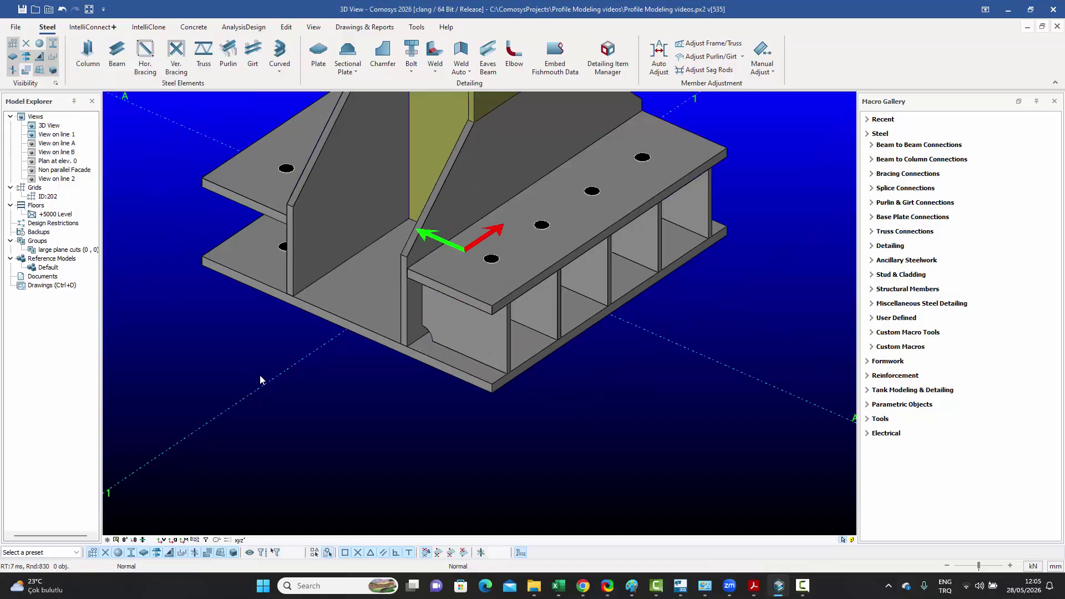
{"action": "scroll", "coordinate": [261, 380], "scroll_direction": "down", "scroll_amount": 3}
{"action": "left_click", "coordinate": [413, 349]}
{"action": "left_click", "coordinate": [448, 331]}
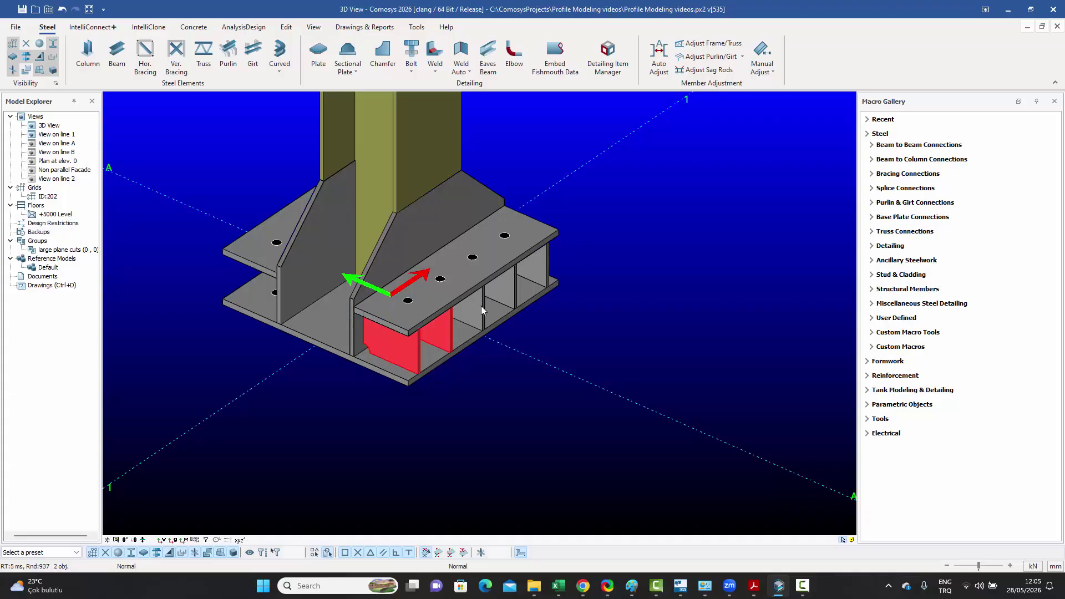
{"action": "double_click", "coordinate": [547, 267]}
{"action": "left_click", "coordinate": [439, 186]}
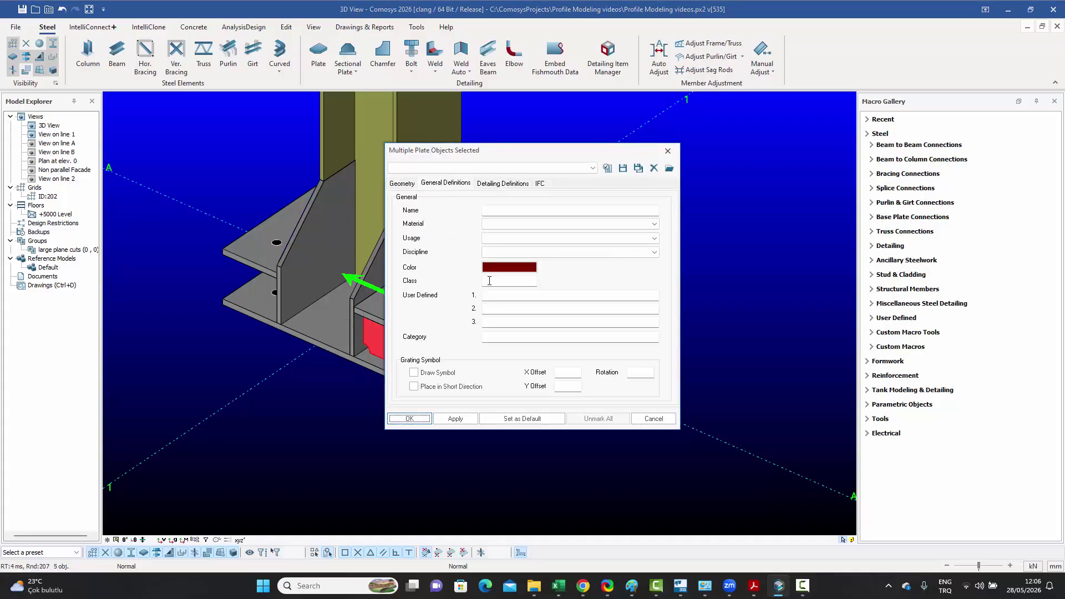
{"action": "left_click", "coordinate": [508, 268]}
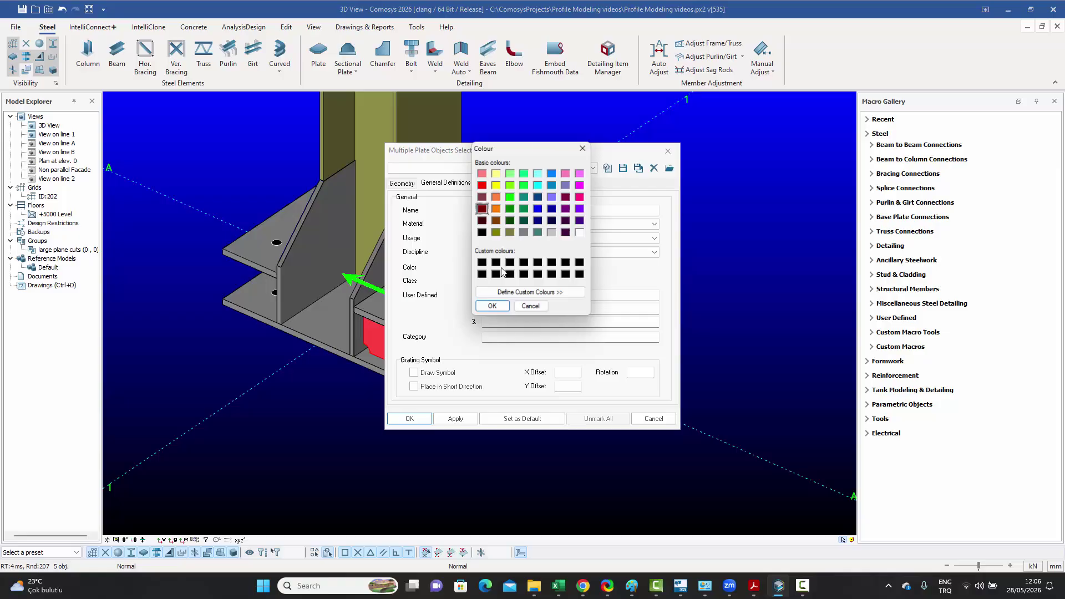
{"action": "left_click", "coordinate": [491, 308]}
{"action": "left_click", "coordinate": [409, 418]}
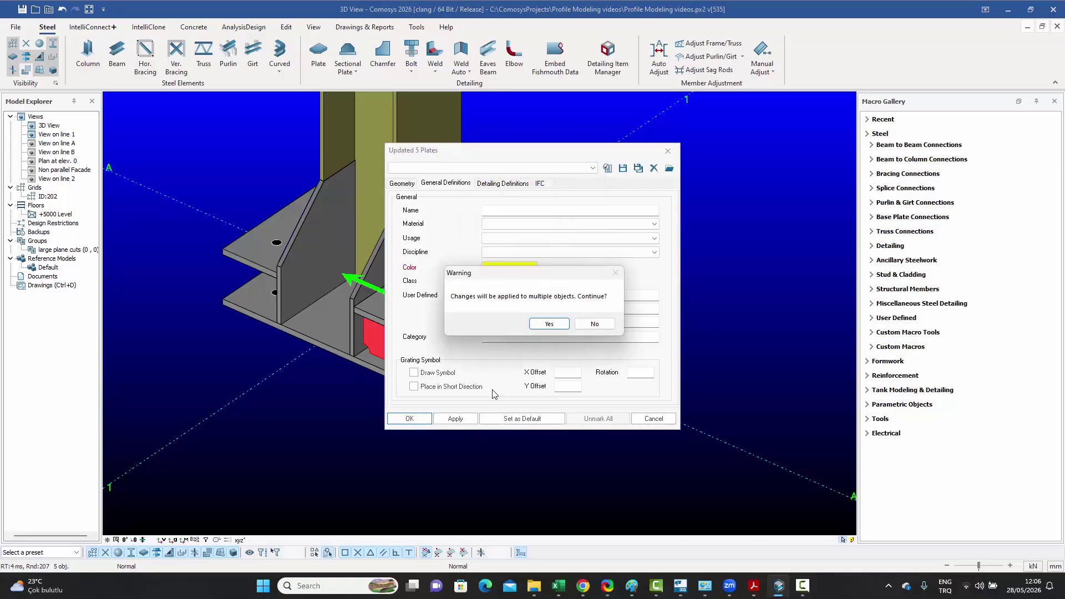
{"action": "left_click", "coordinate": [549, 324]}
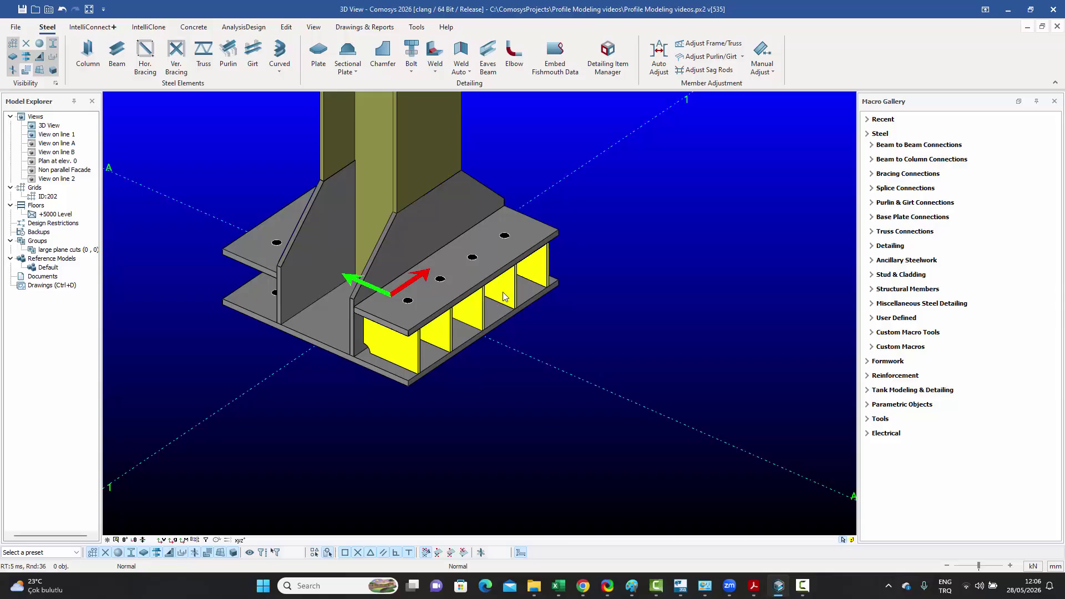
Step: Mirror-copy the five yellow stiffeners to the opposite side of the column, using a vertical mirror plane midway between the flange plates
{"action": "middle_click_drag", "start_coordinate": [507, 285], "coordinate": [638, 300]}
{"action": "scroll", "coordinate": [469, 362], "scroll_direction": "up", "scroll_amount": 3}
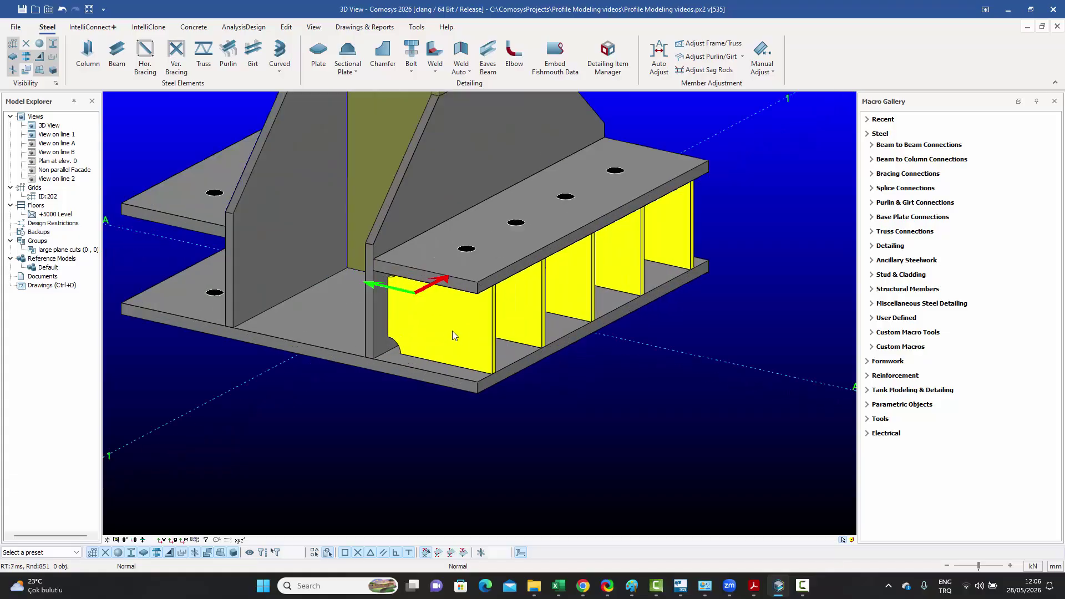
{"action": "left_click", "coordinate": [452, 332]}
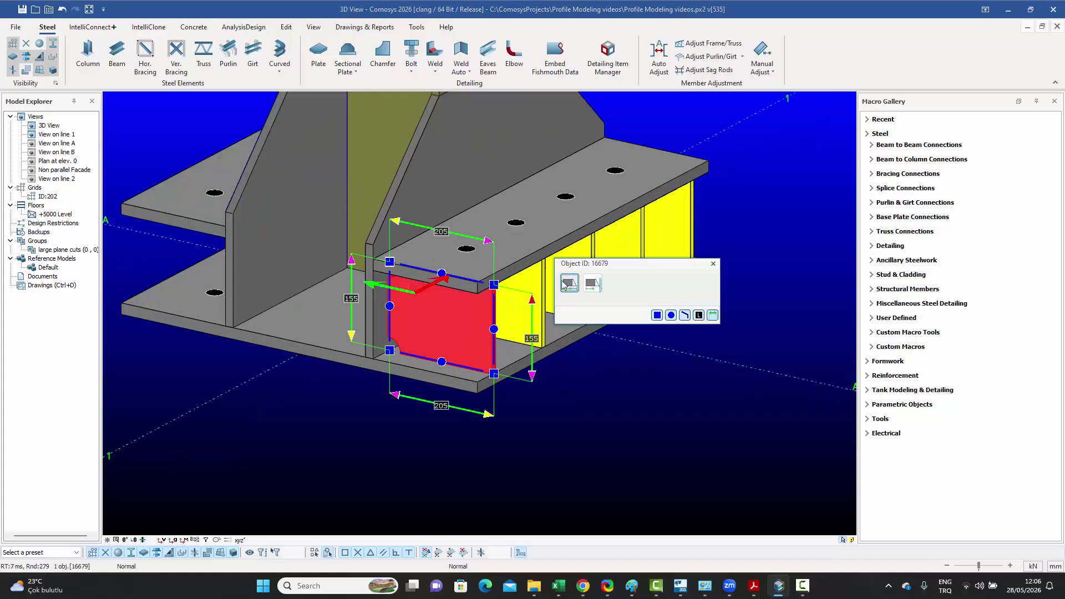
{"action": "left_click", "coordinate": [531, 288], "text": "ctrl"}
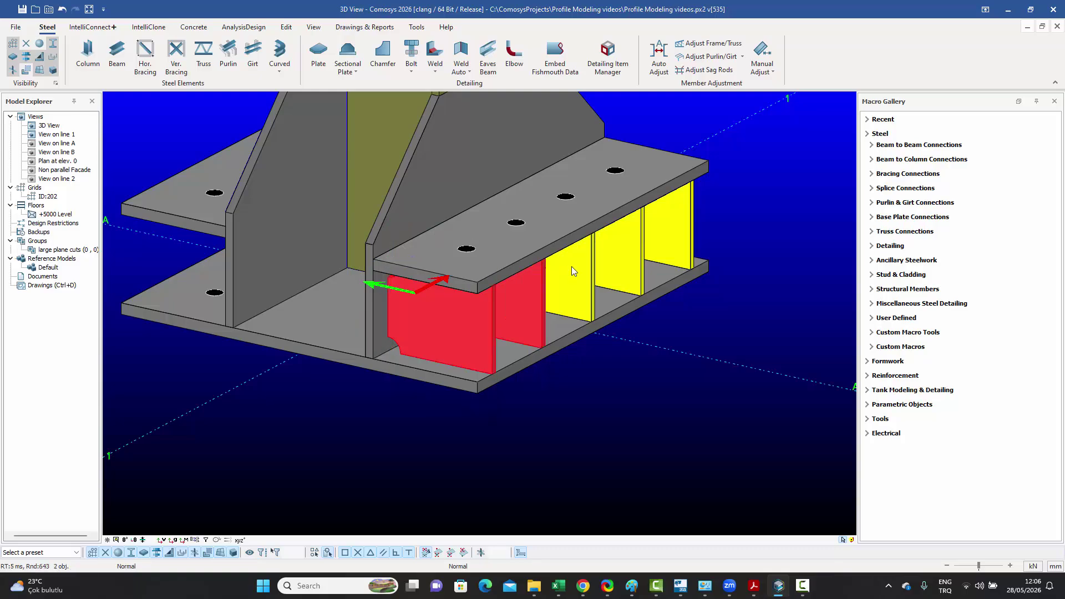
{"action": "left_click", "coordinate": [571, 266], "text": "ctrl"}
{"action": "left_click", "coordinate": [624, 249], "text": "ctrl"}
{"action": "left_click", "coordinate": [673, 232], "text": "ctrl"}
{"action": "right_click", "coordinate": [644, 242]}
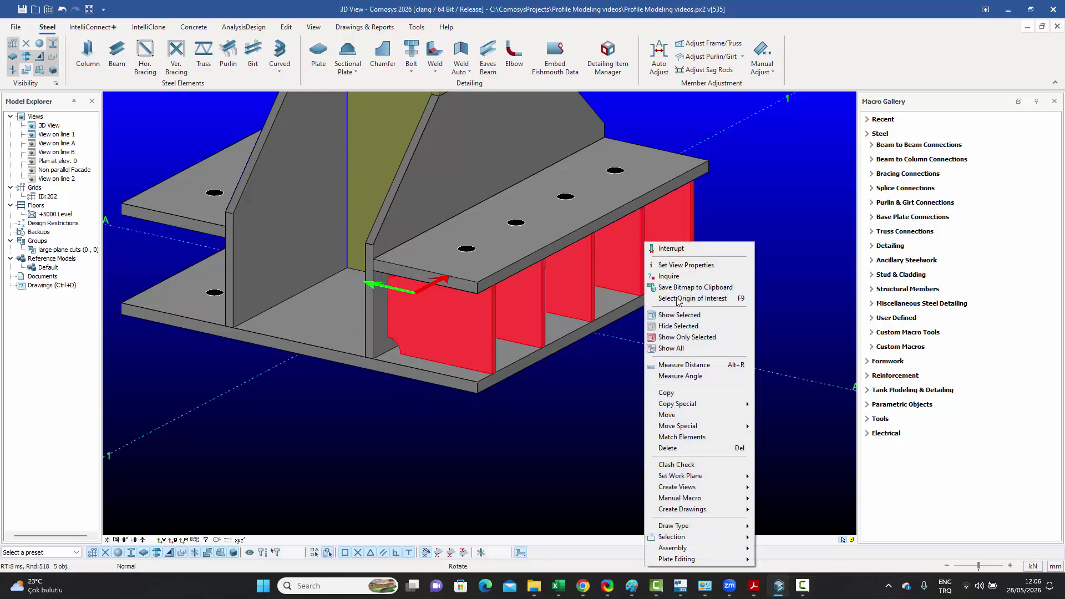
{"action": "mouse_move", "coordinate": [693, 403]}
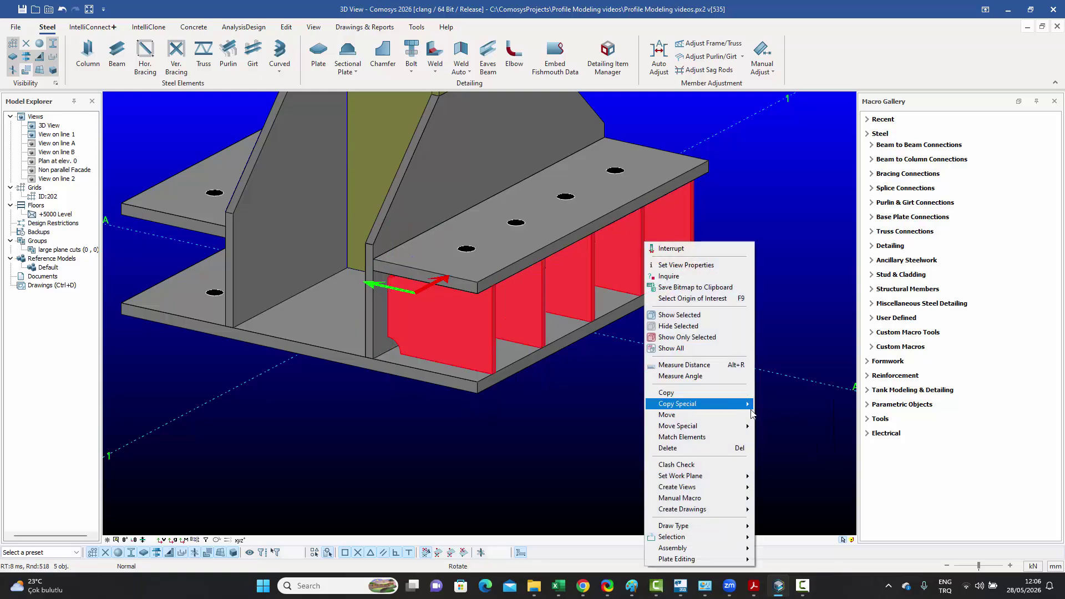
{"action": "left_click", "coordinate": [776, 425]}
{"action": "left_click", "coordinate": [89, 140]}
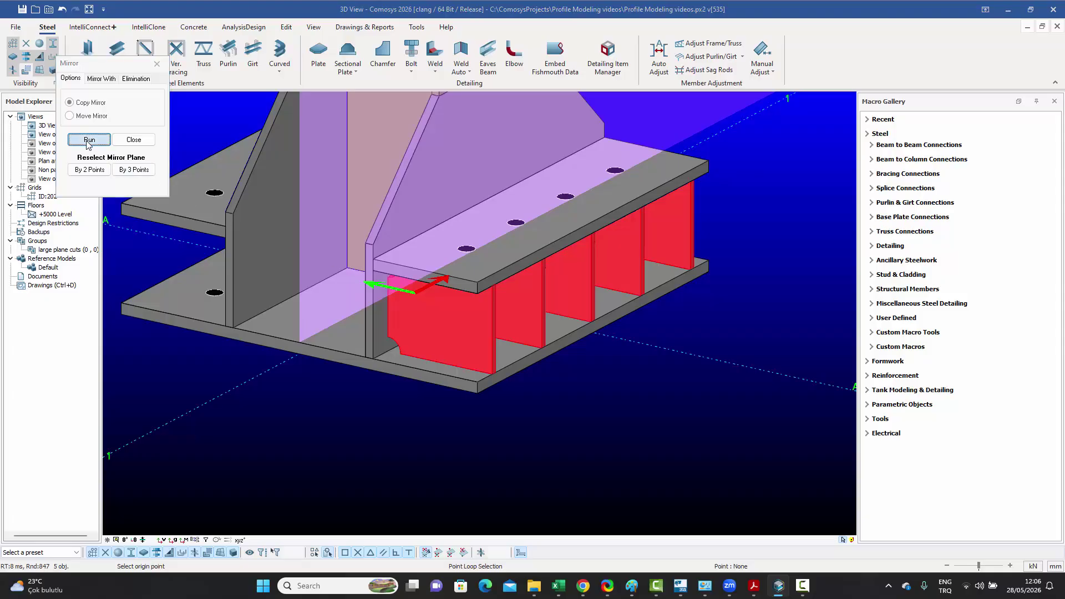
{"action": "left_click", "coordinate": [133, 139]}
{"action": "left_click", "coordinate": [150, 373]}
{"action": "scroll", "coordinate": [389, 353], "scroll_direction": "down", "scroll_amount": 5}
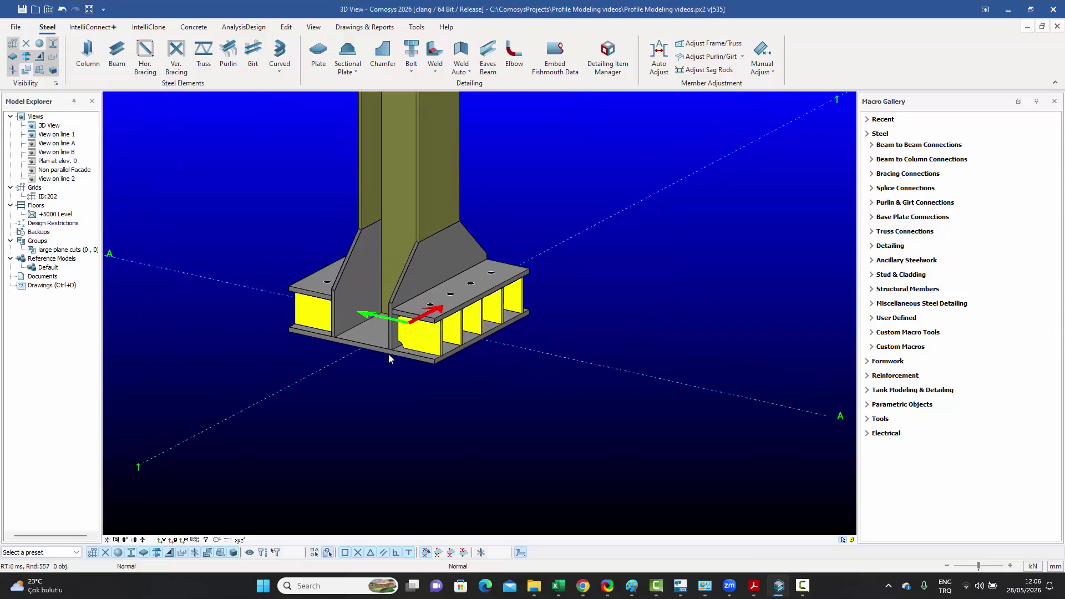
Step: Place J-shaped anchor bolts in the base plate holes on both sides of the column with the Anchor Bolt macro
{"action": "middle_click_drag", "start_coordinate": [388, 354], "coordinate": [594, 231]}
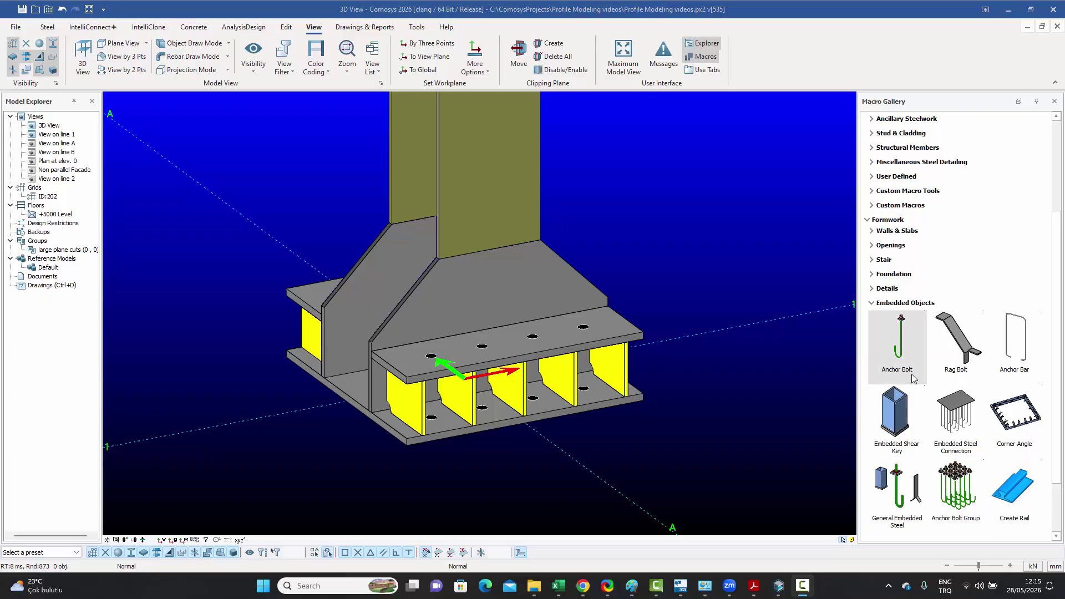
{"action": "left_click", "coordinate": [896, 339]}
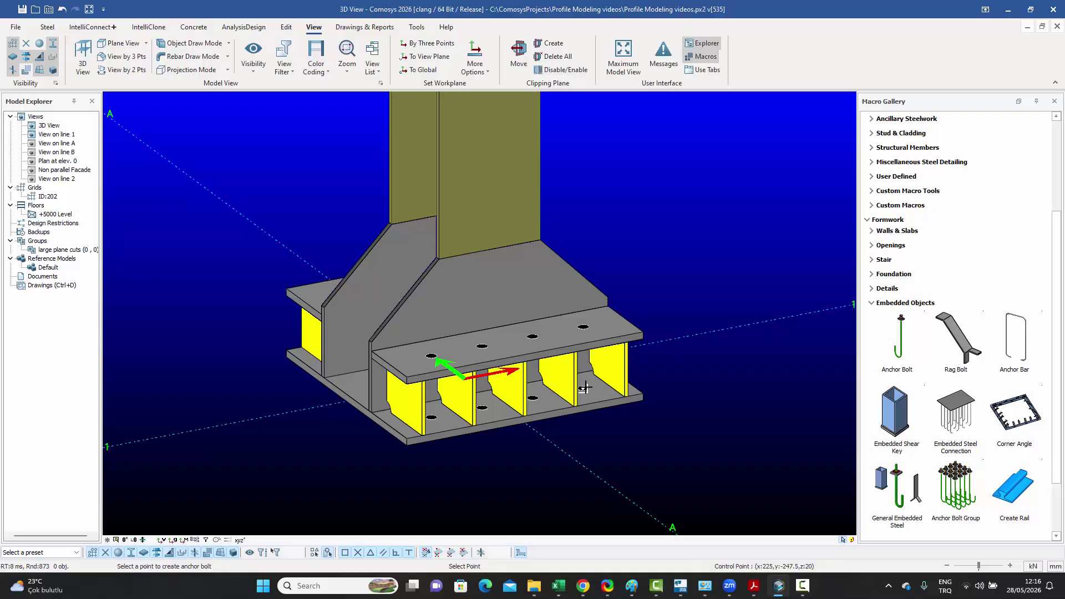
{"action": "middle_click", "coordinate": [713, 224]}
{"action": "left_click", "coordinate": [637, 403]}
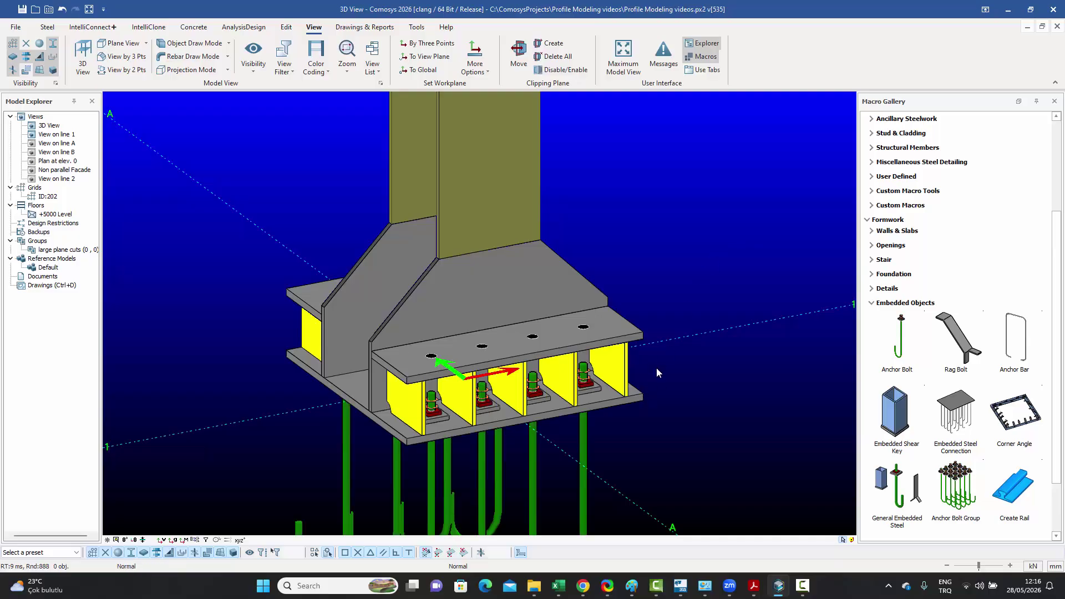
Step: Examine the anchor bolts, their nuts and washers between the stiffeners, and the hooks below the base plate
{"action": "scroll", "coordinate": [657, 348], "scroll_direction": "down", "scroll_amount": 3}
{"action": "middle_click_drag", "start_coordinate": [653, 326], "coordinate": [596, 376]}
{"action": "scroll", "coordinate": [597, 376], "scroll_direction": "up", "scroll_amount": 3}
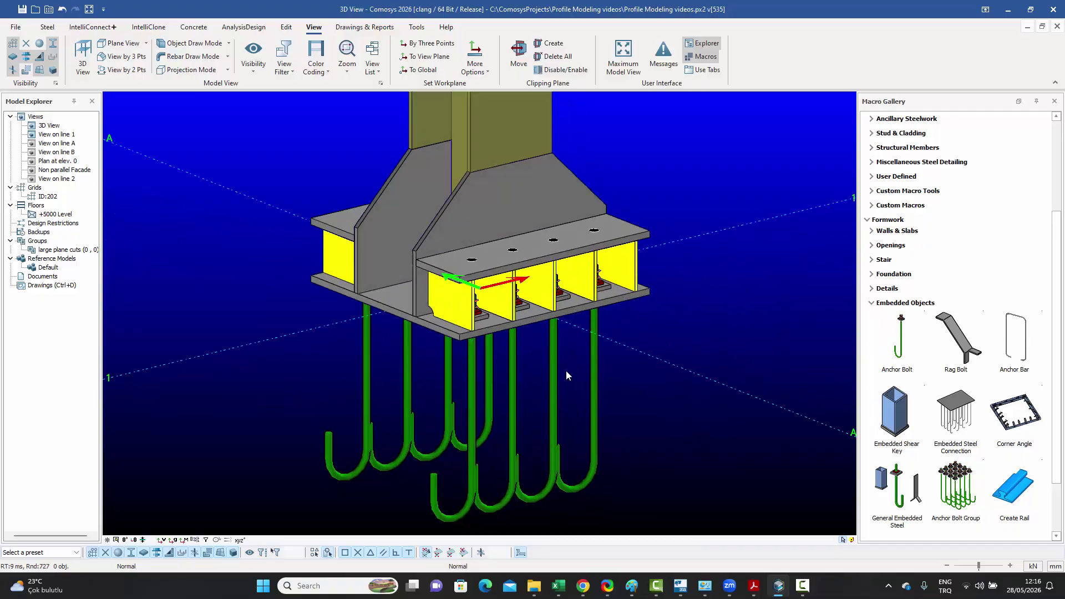
{"action": "scroll", "coordinate": [566, 370], "scroll_direction": "up", "scroll_amount": 1}
{"action": "scroll", "coordinate": [620, 262], "scroll_direction": "up", "scroll_amount": 3}
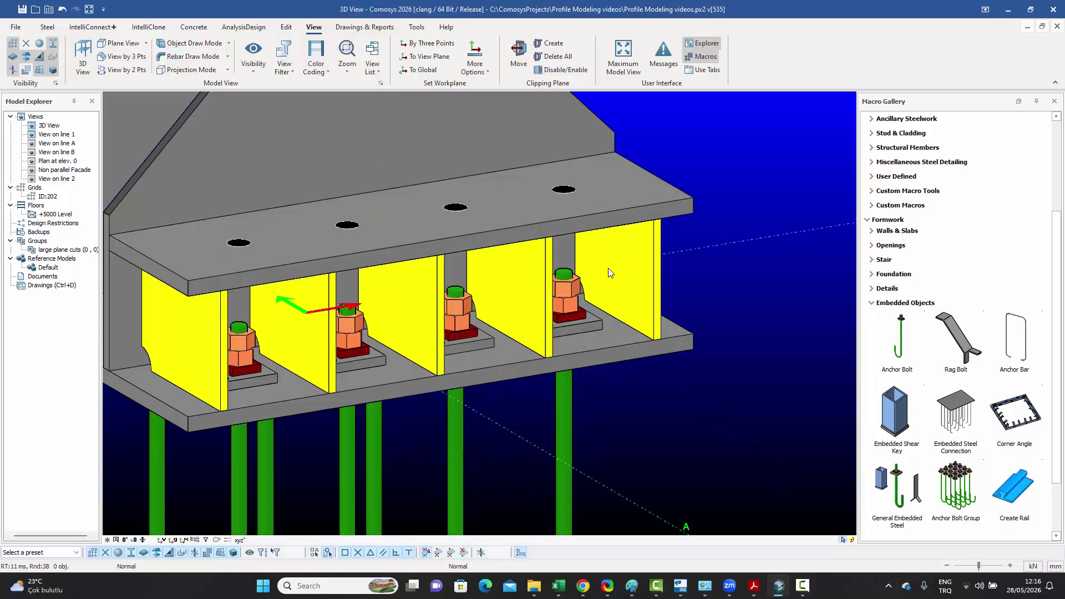
{"action": "scroll", "coordinate": [608, 268], "scroll_direction": "up", "scroll_amount": 1}
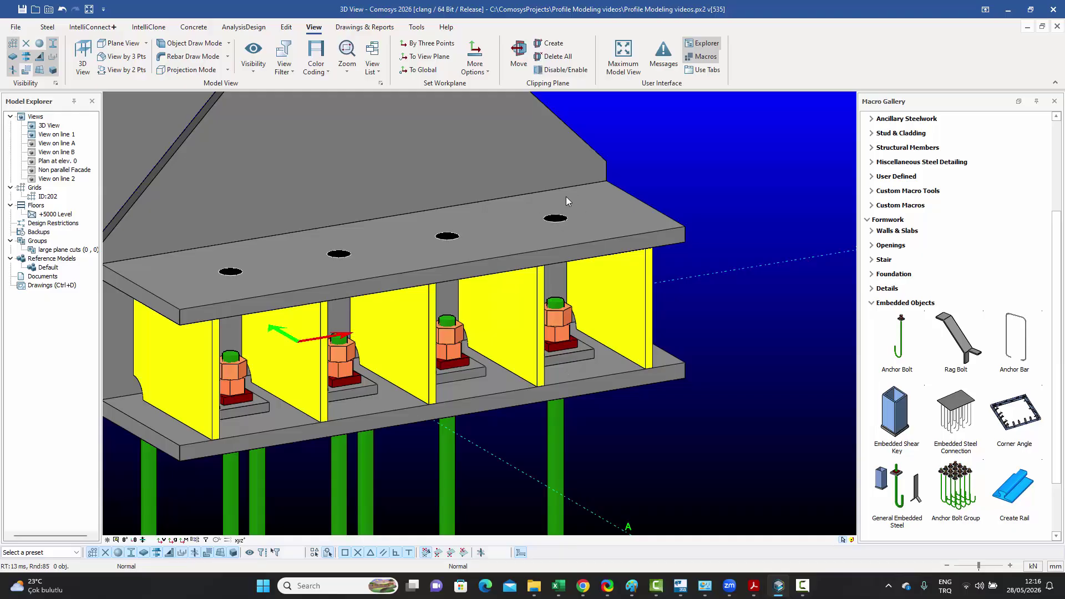
{"action": "scroll", "coordinate": [566, 196], "scroll_direction": "down", "scroll_amount": 3}
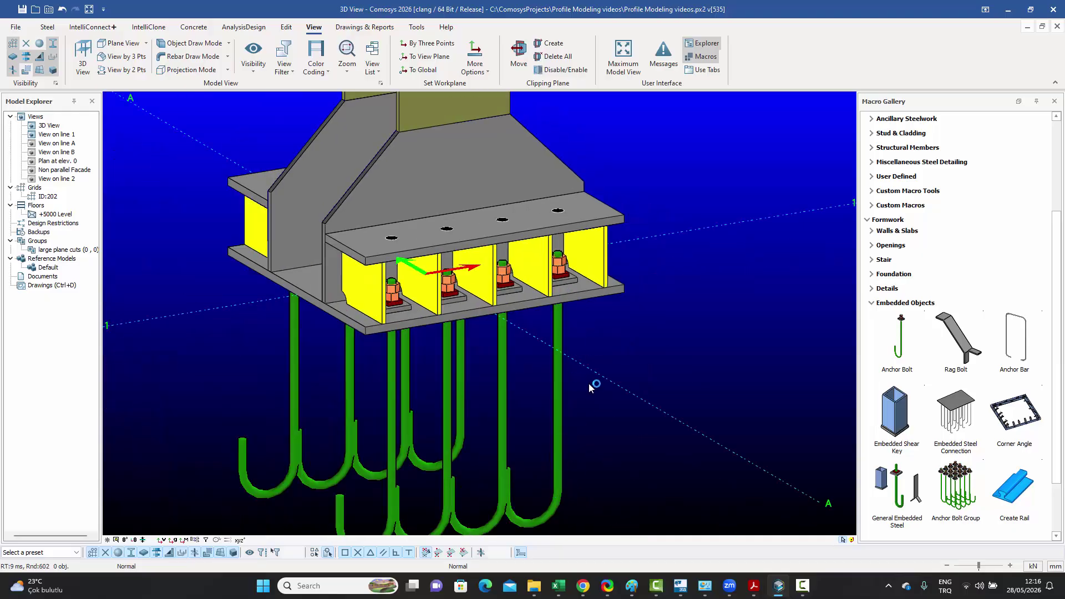
{"action": "middle_click_drag", "start_coordinate": [589, 384], "coordinate": [586, 383]}
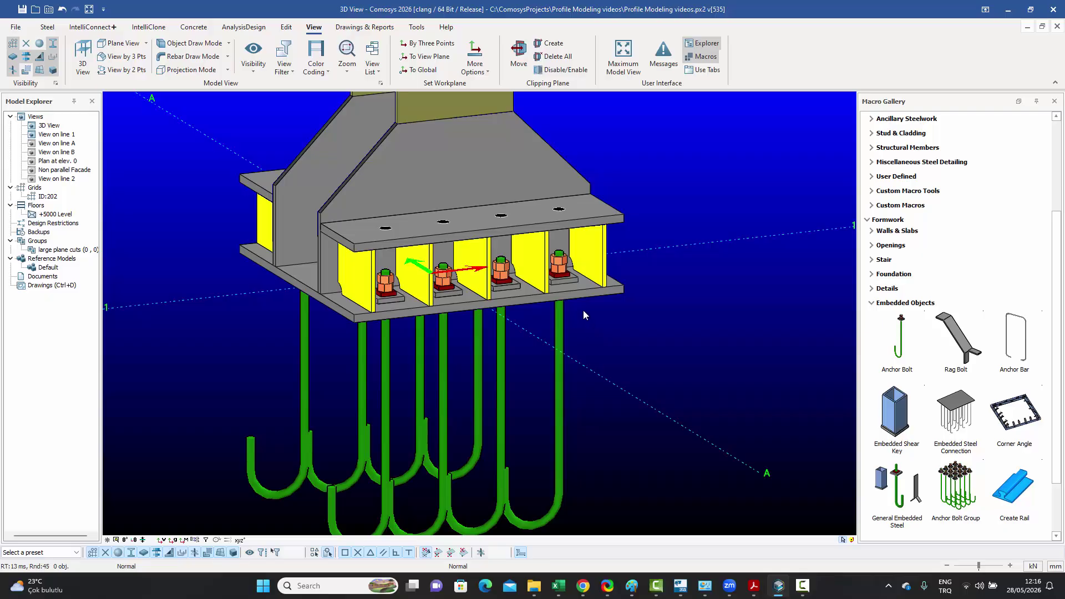
{"action": "middle_click_drag", "start_coordinate": [584, 310], "coordinate": [467, 414]}
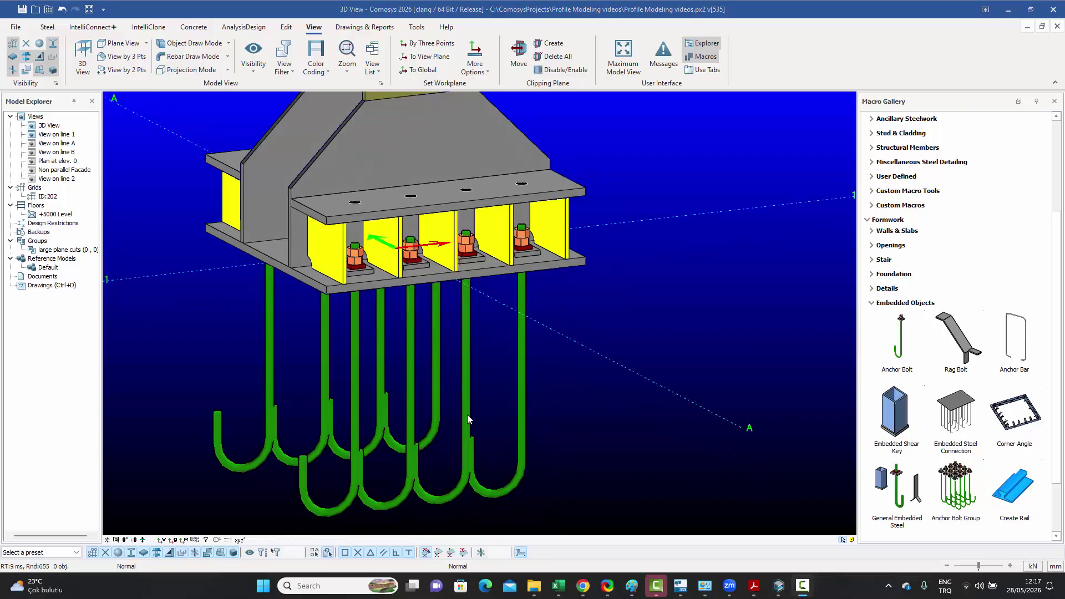
Step: Open the properties of the anchor bolt nearest the plate end and review its figure, geometry and macro preset settings
{"action": "double_click", "coordinate": [523, 388]}
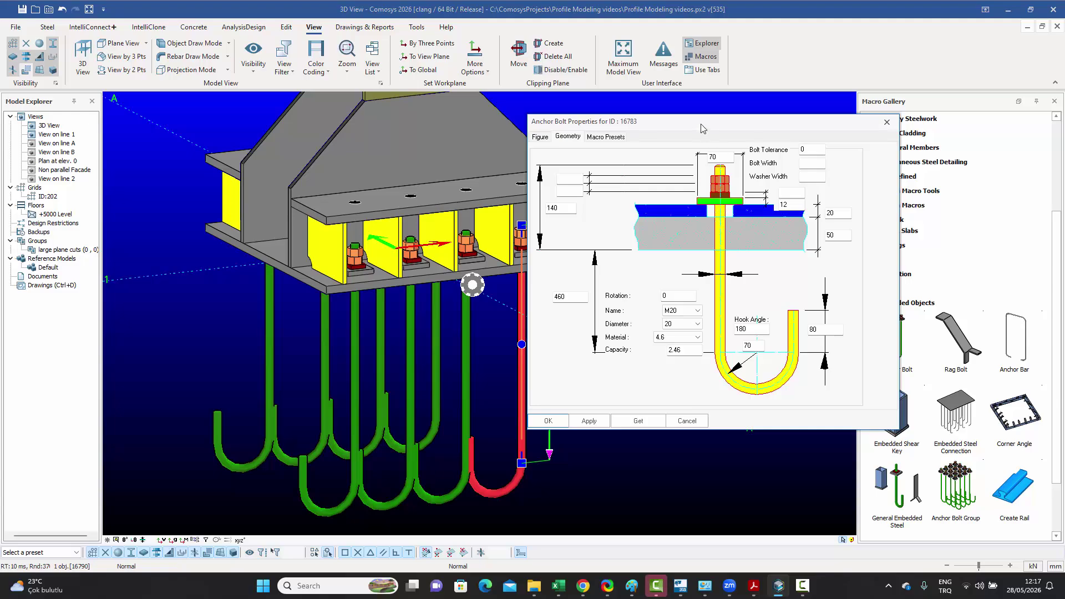
{"action": "left_click_drag", "start_coordinate": [703, 129], "coordinate": [716, 120]}
{"action": "left_click", "coordinate": [554, 129]}
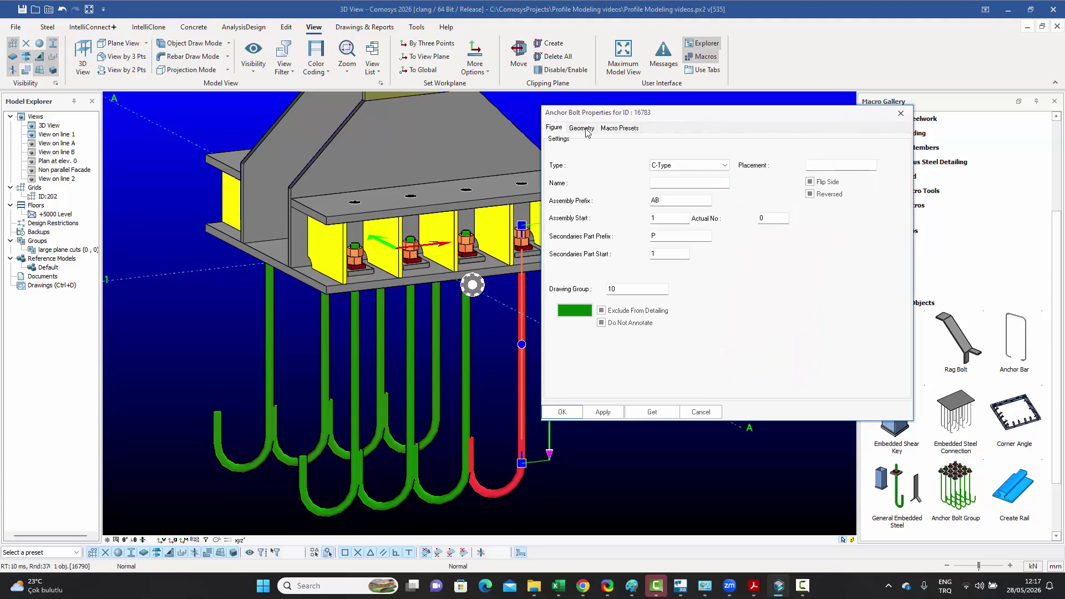
{"action": "left_click", "coordinate": [583, 128]}
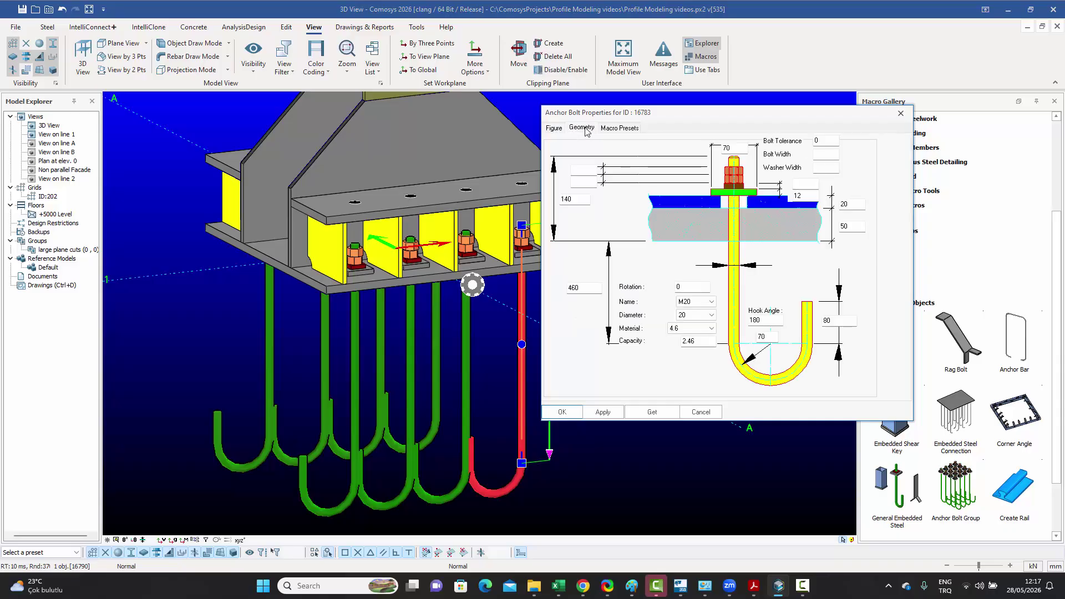
{"action": "left_click", "coordinate": [626, 128]}
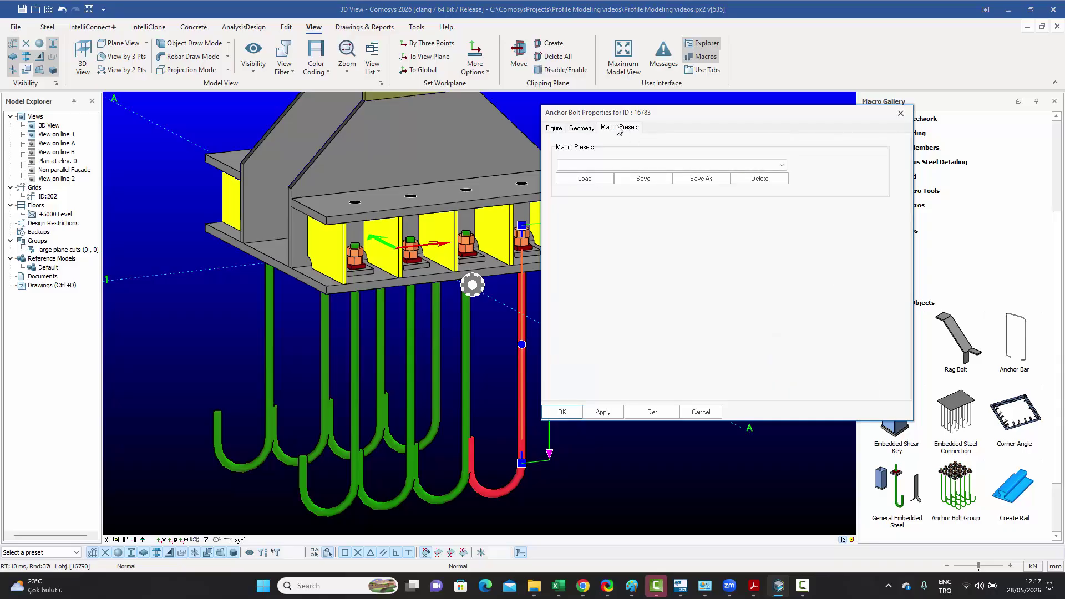
{"action": "left_click", "coordinate": [581, 130]}
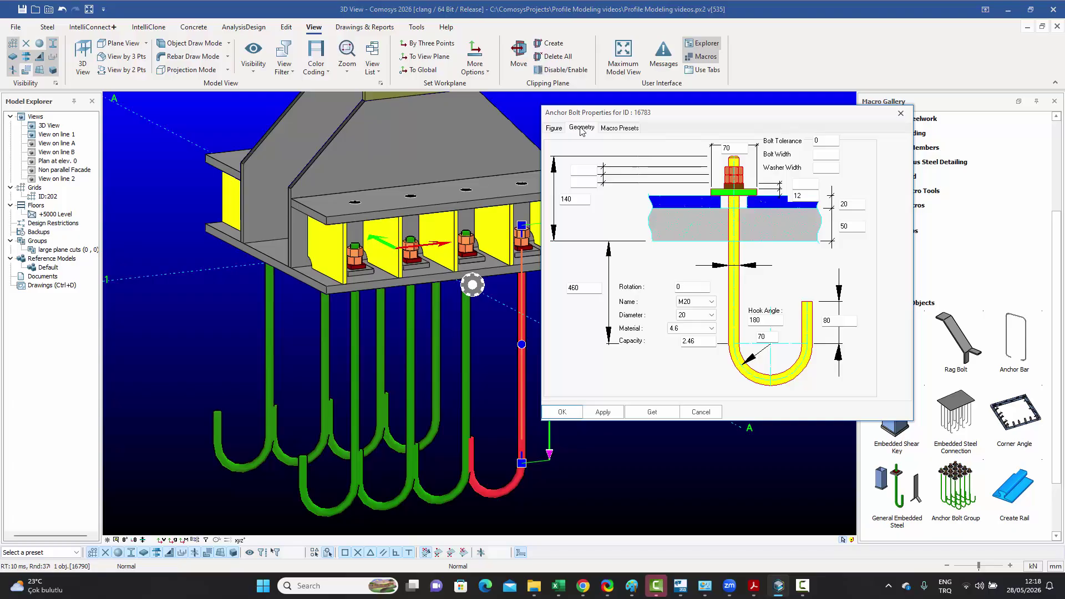
{"action": "left_click", "coordinate": [553, 129]}
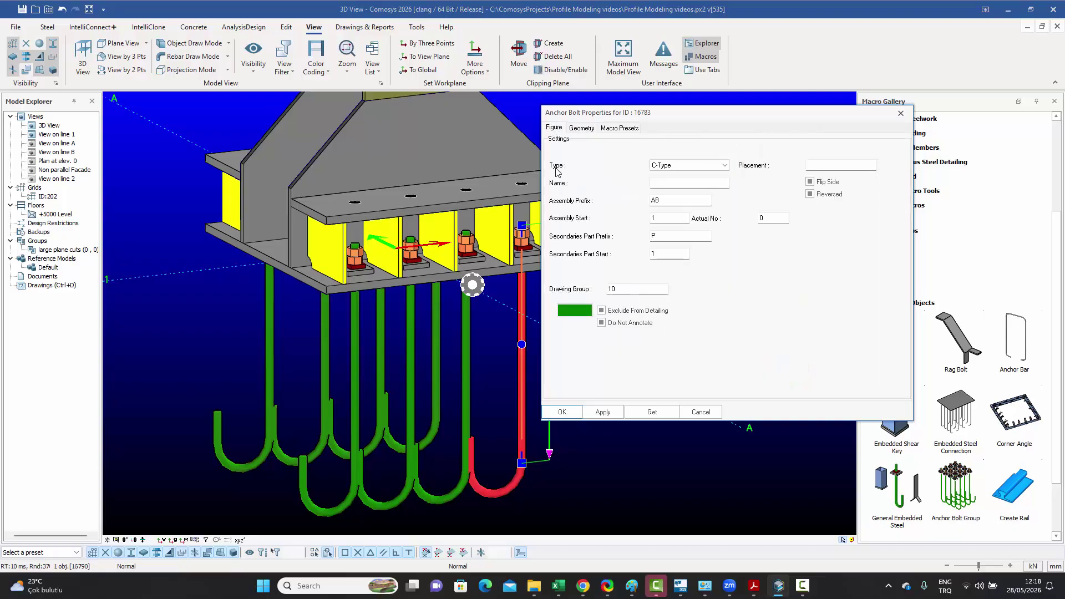
Step: Try the H-Type and L-Type shapes on the selected anchor bolt, applying each one
{"action": "left_click", "coordinate": [707, 166]}
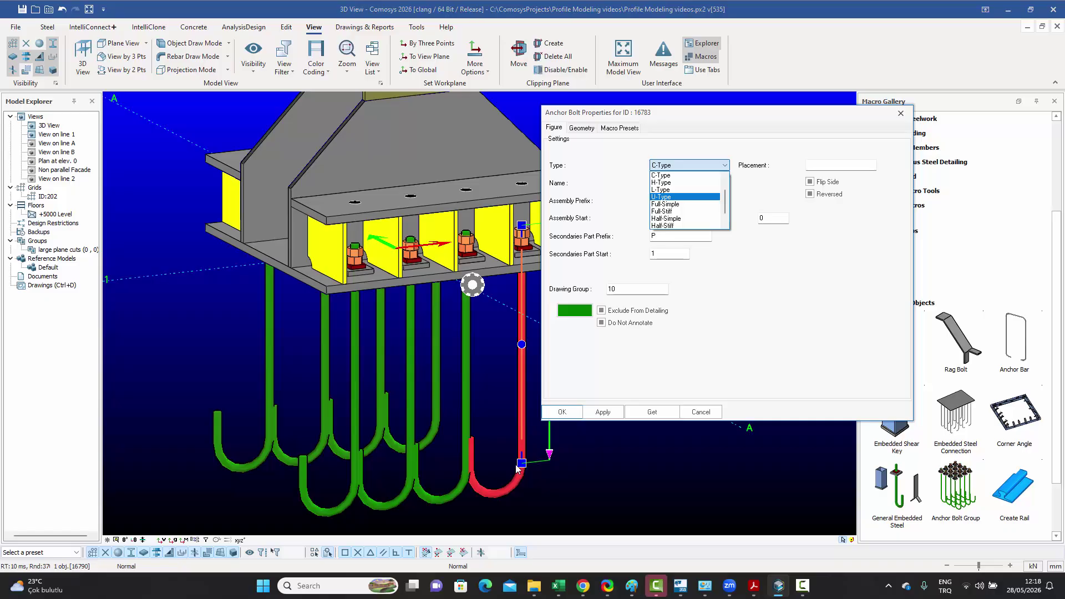
{"action": "left_click", "coordinate": [660, 182]}
{"action": "left_click", "coordinate": [603, 412]}
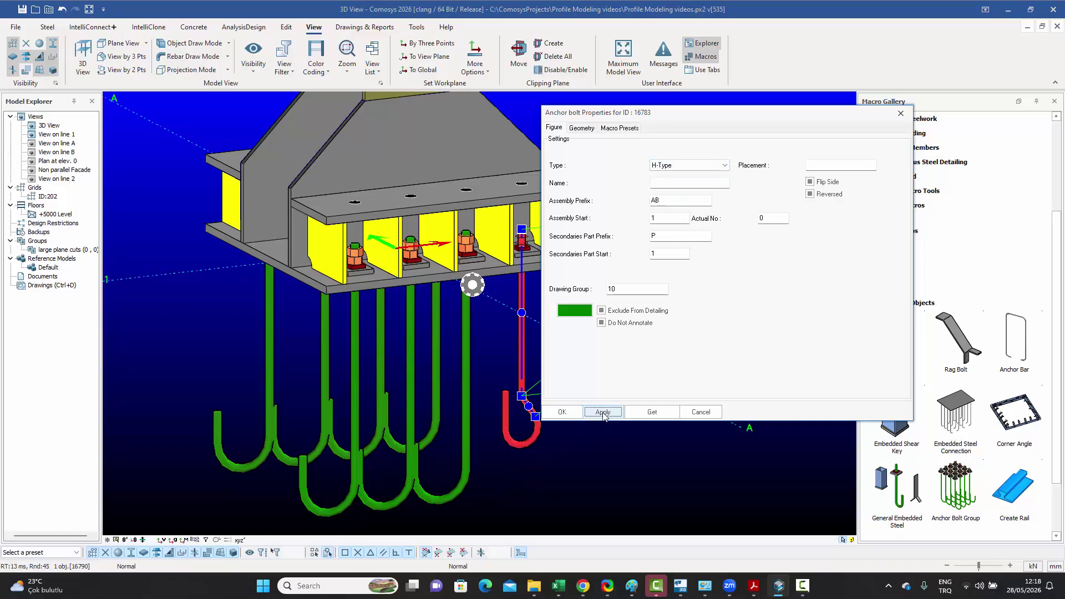
{"action": "left_click_drag", "start_coordinate": [654, 117], "coordinate": [778, 115]}
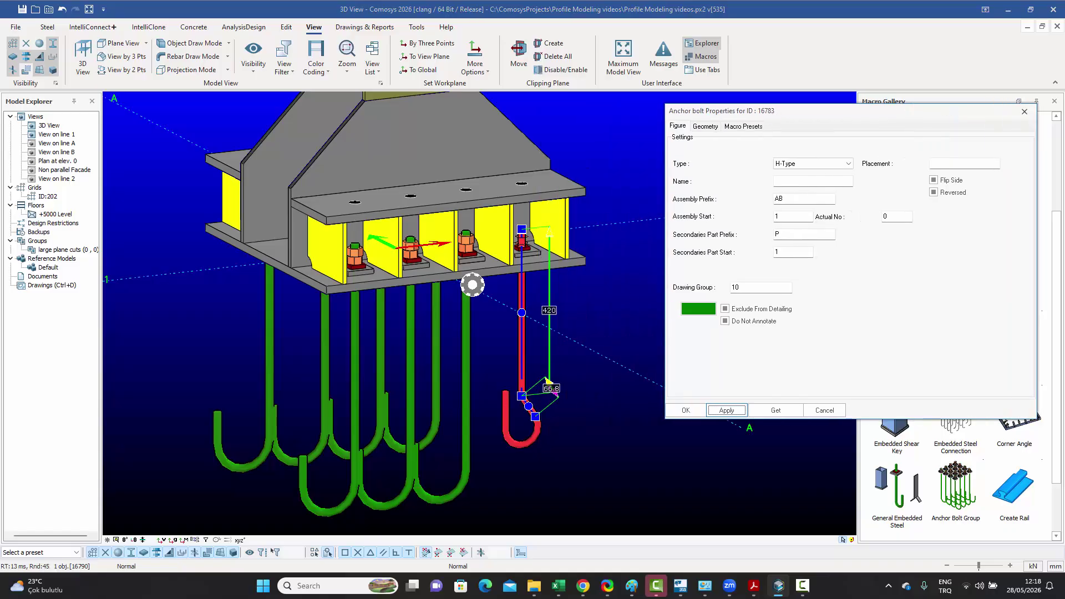
{"action": "left_click", "coordinate": [810, 165]}
{"action": "left_click", "coordinate": [797, 176]}
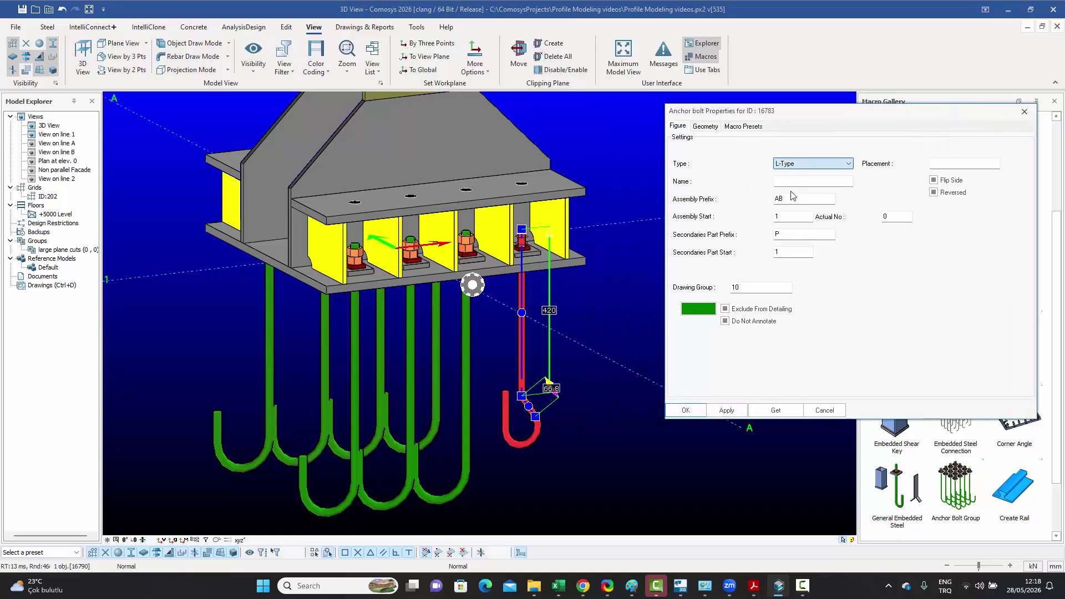
{"action": "left_click", "coordinate": [725, 411]}
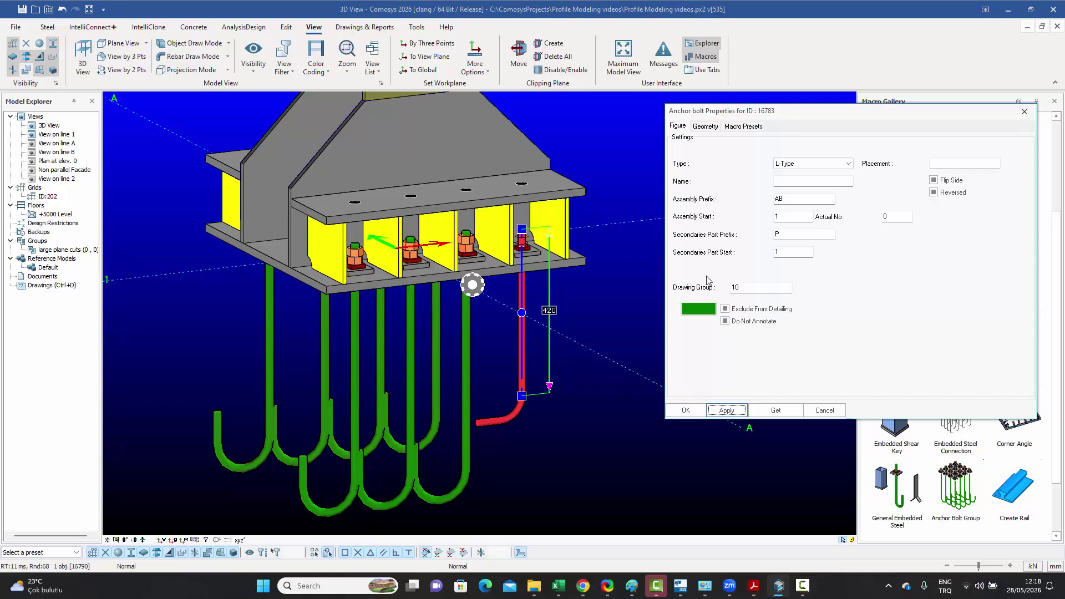
Step: Change the selected anchor bolt's type to U-Type and apply it
{"action": "left_click", "coordinate": [811, 164]}
{"action": "left_click", "coordinate": [793, 184]}
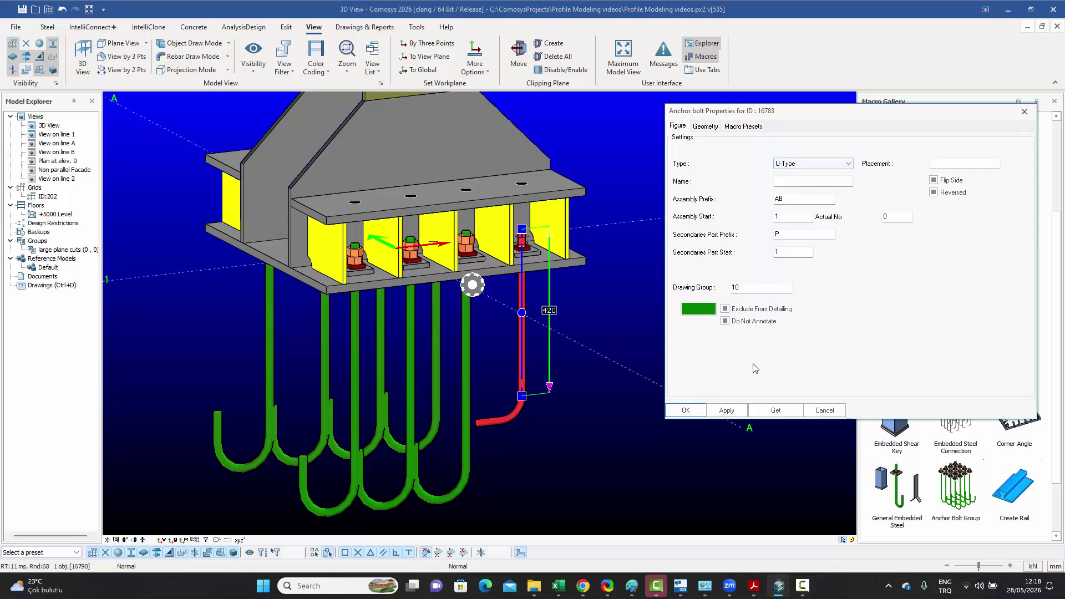
{"action": "left_click", "coordinate": [728, 410]}
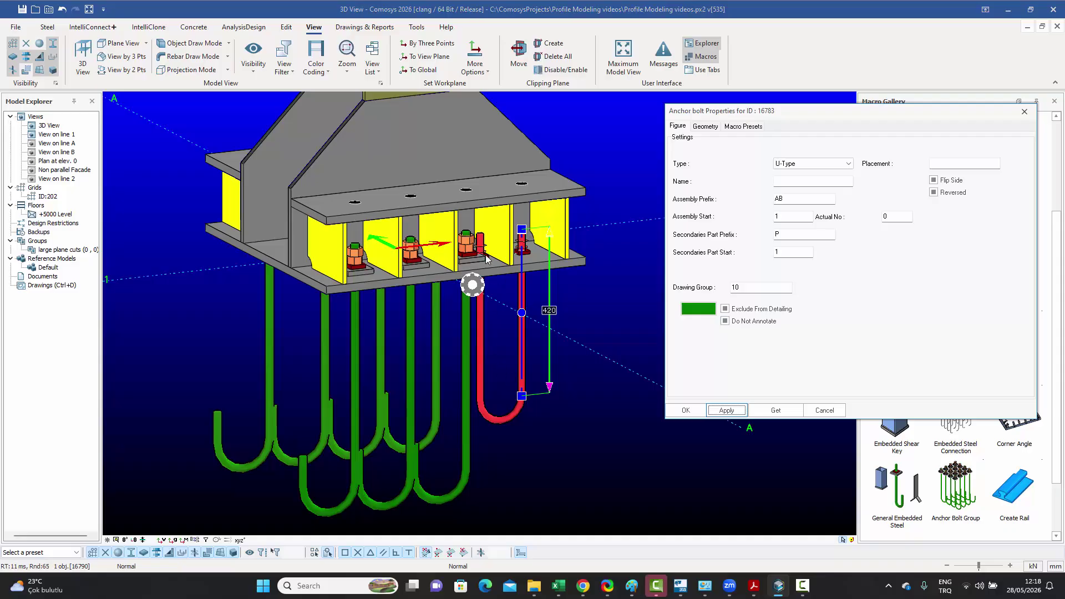
Step: Try the Full-Simple and Full-Stiff types on the selected anchor bolt, applying each one
{"action": "left_click", "coordinate": [833, 168]}
{"action": "left_click", "coordinate": [813, 195]}
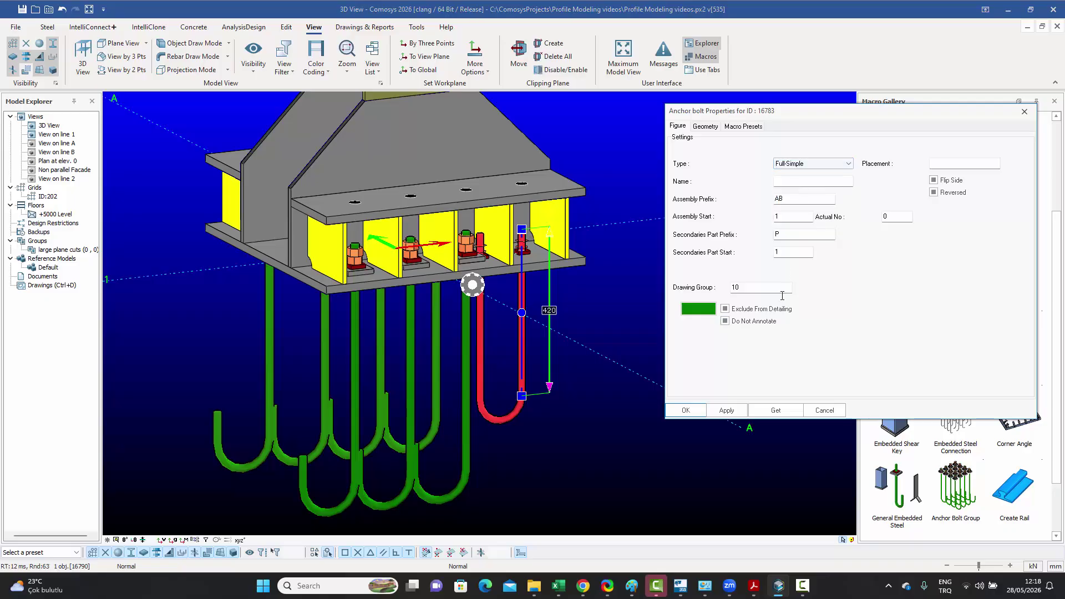
{"action": "left_click", "coordinate": [726, 411]}
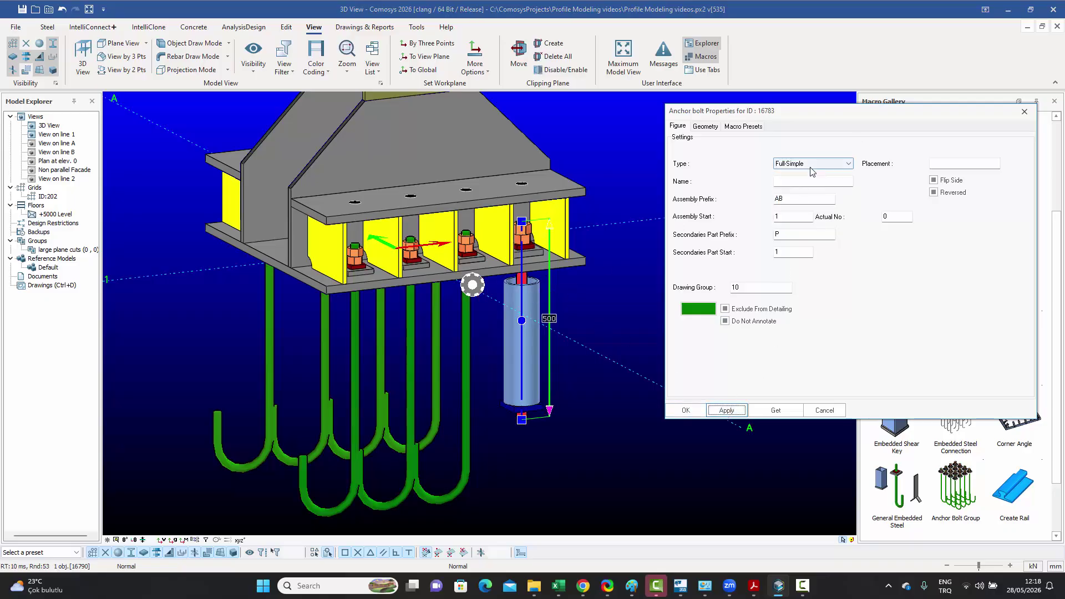
{"action": "left_click", "coordinate": [829, 166]}
{"action": "left_click", "coordinate": [801, 195]}
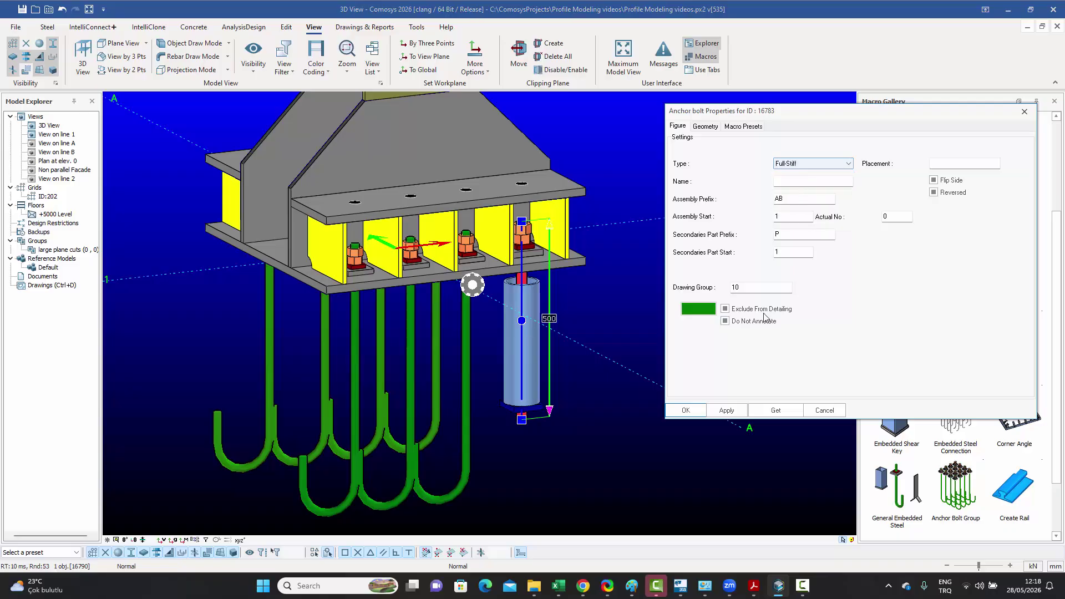
{"action": "left_click", "coordinate": [727, 410]}
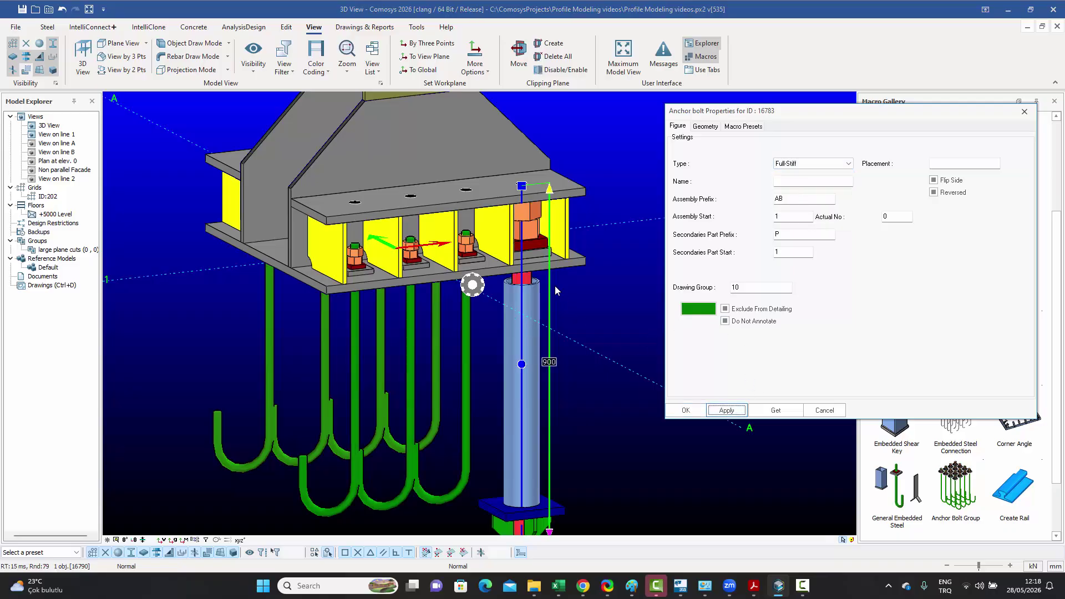
{"action": "scroll", "coordinate": [555, 285], "scroll_direction": "down", "scroll_amount": 3}
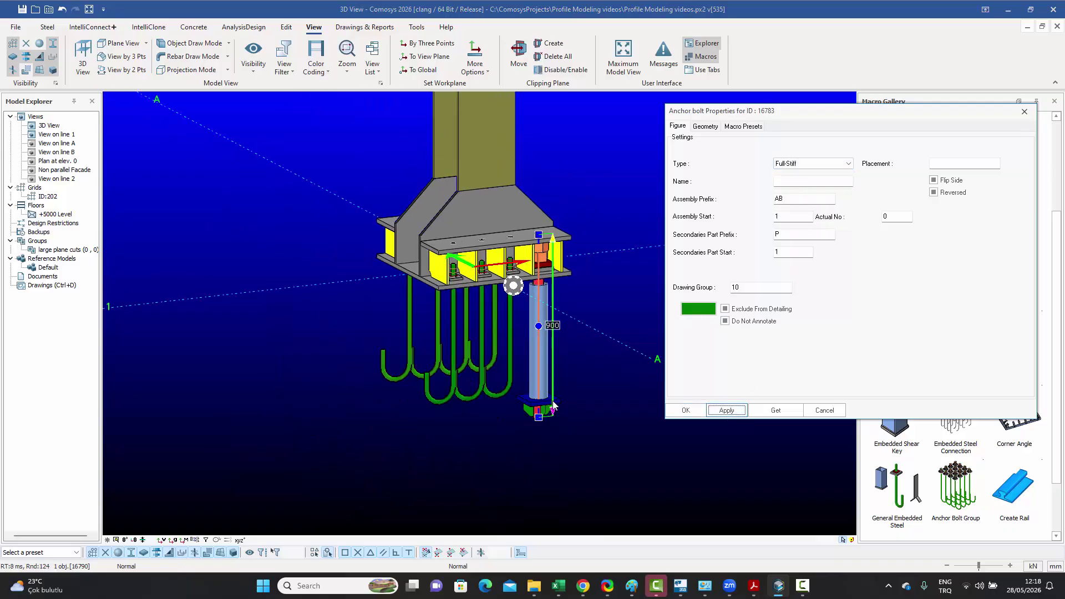
Step: Try the Half-Simple and Half-Stiff types on the selected anchor bolt, applying each one
{"action": "left_click", "coordinate": [801, 165]}
{"action": "left_click", "coordinate": [800, 202]}
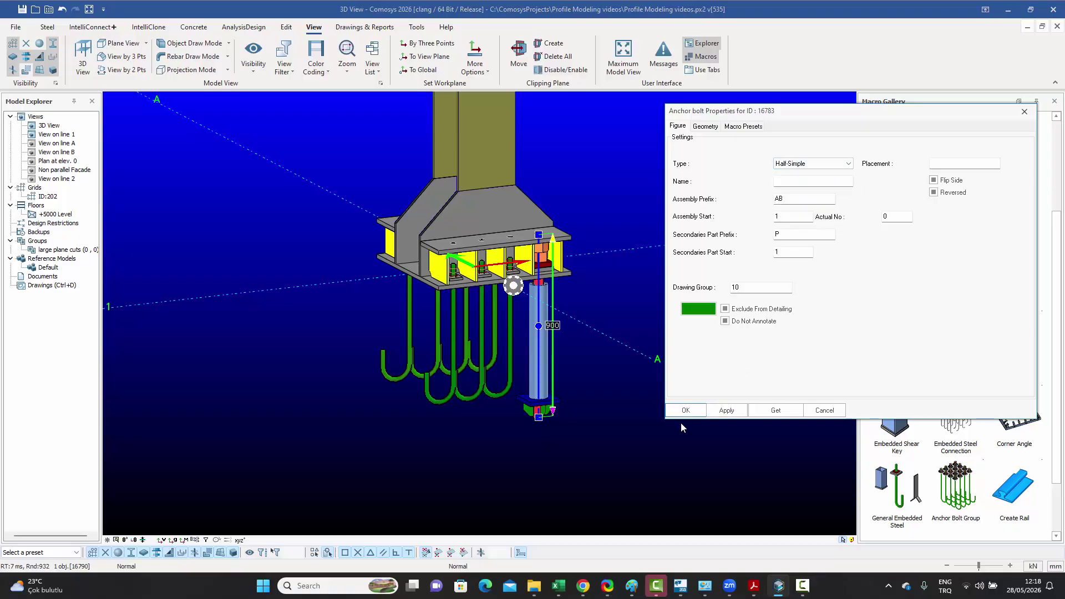
{"action": "left_click", "coordinate": [727, 410]}
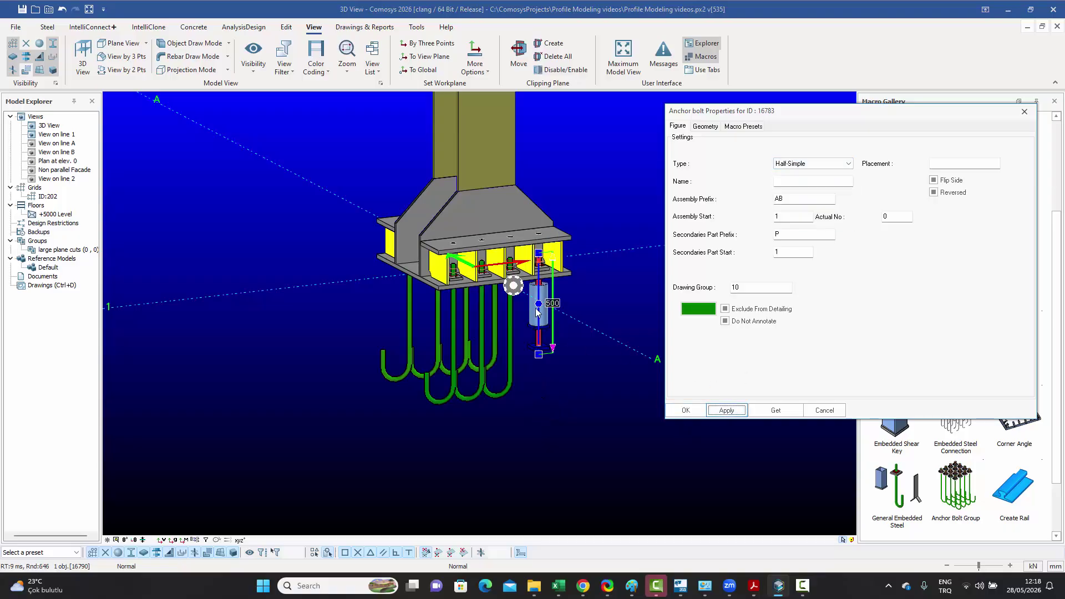
{"action": "left_click", "coordinate": [819, 166]}
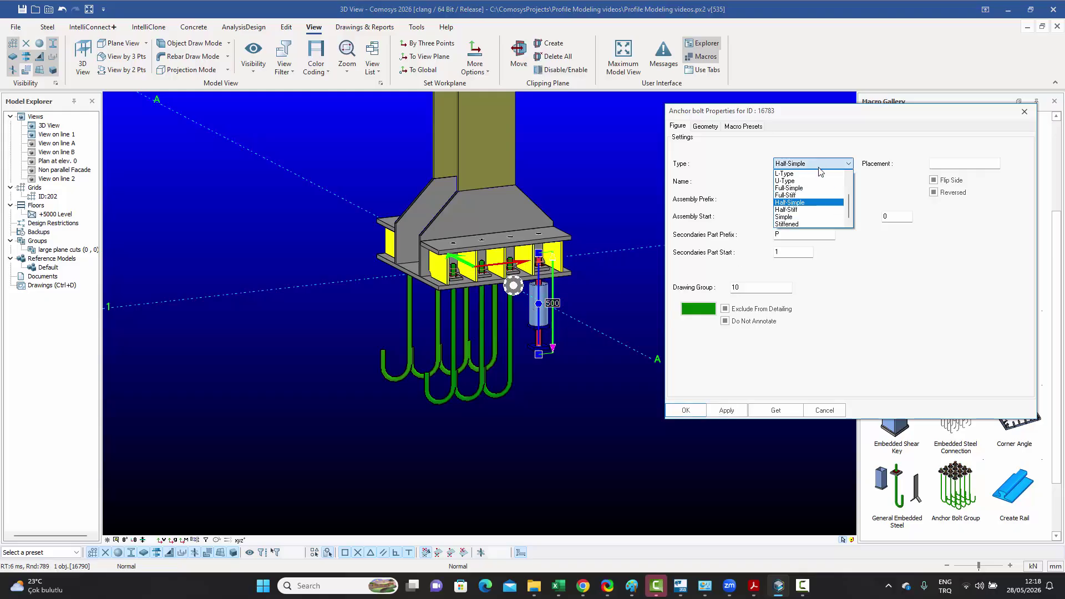
{"action": "left_click", "coordinate": [790, 209]}
{"action": "left_click", "coordinate": [732, 410]}
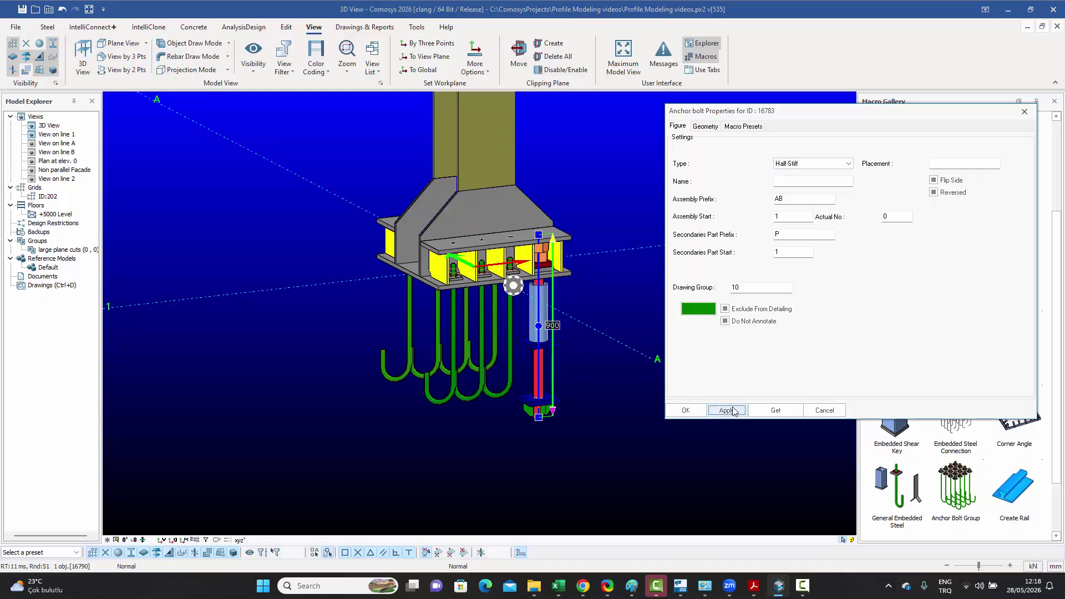
Step: Try the Simple and Stiffened types on the selected anchor bolt, applying each one
{"action": "left_click", "coordinate": [815, 164]}
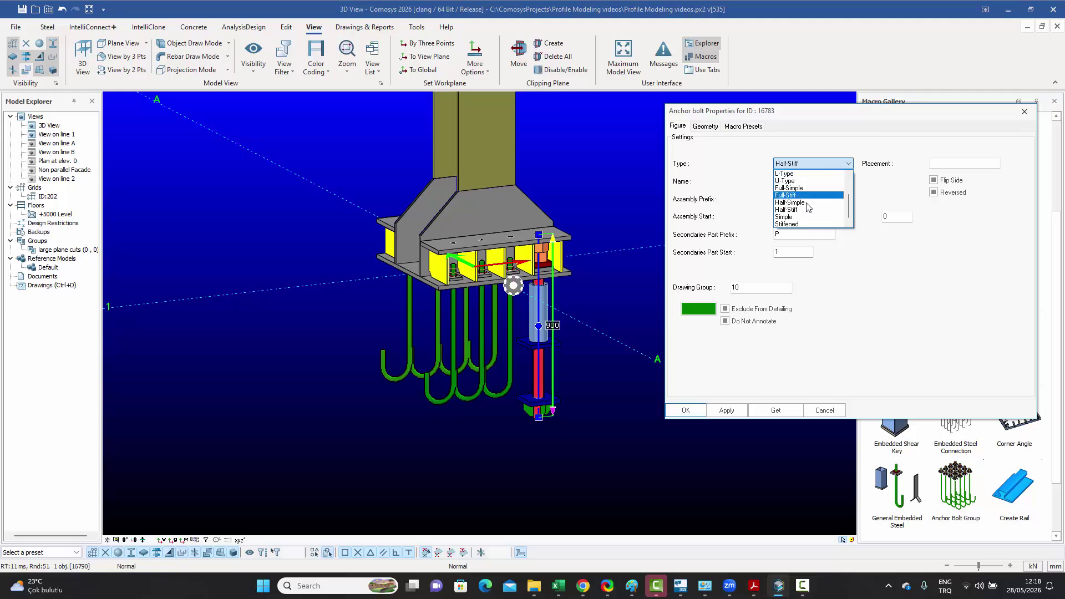
{"action": "left_click", "coordinate": [805, 216]}
{"action": "left_click", "coordinate": [727, 410]}
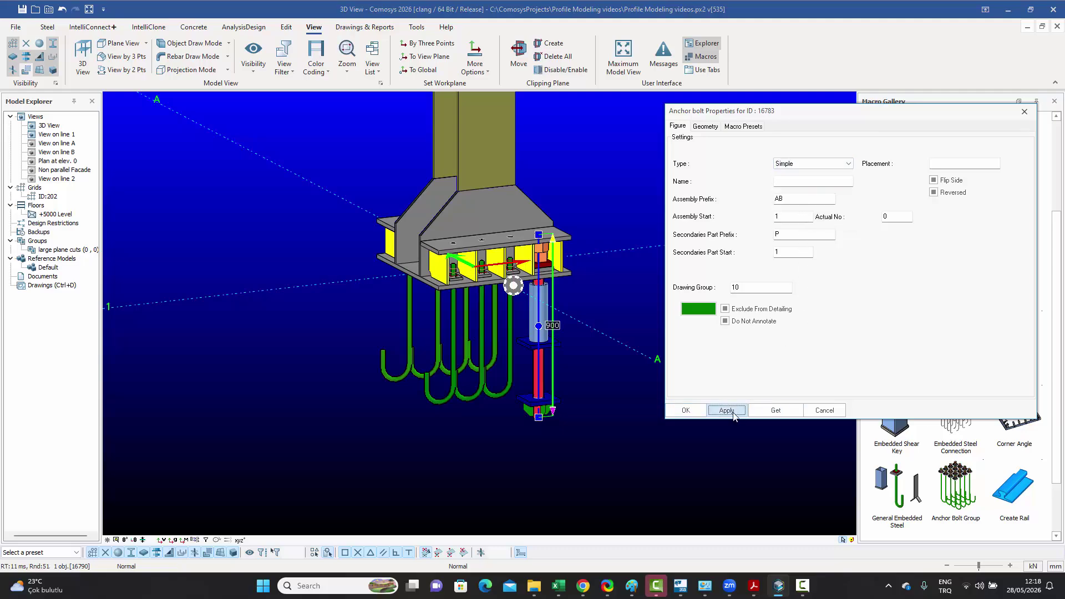
{"action": "scroll", "coordinate": [549, 351], "scroll_direction": "up", "scroll_amount": 3}
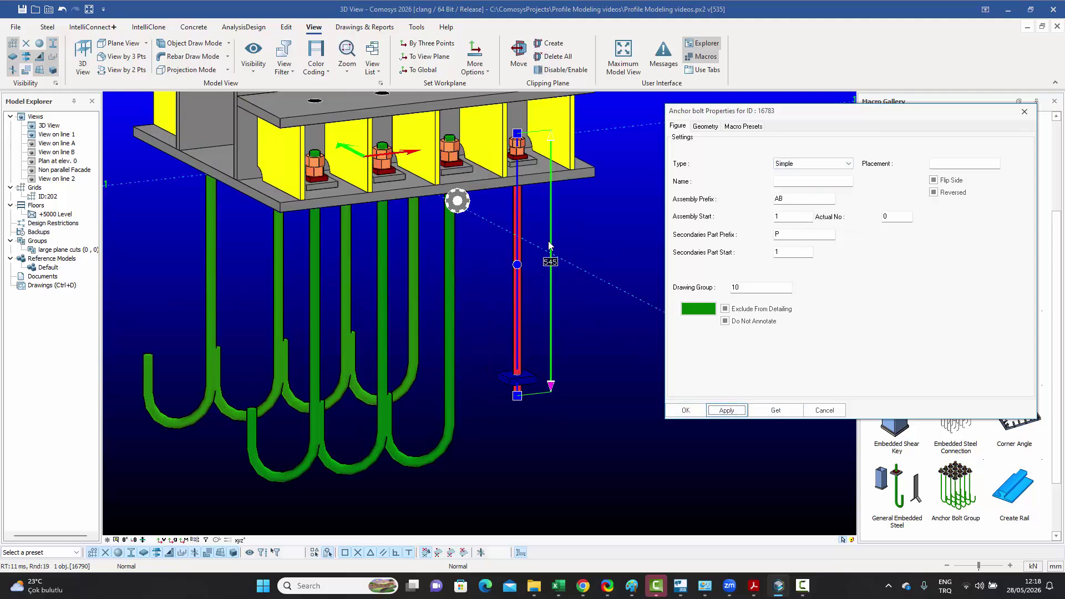
{"action": "middle_click_drag", "start_coordinate": [549, 245], "coordinate": [535, 265]}
{"action": "left_click", "coordinate": [821, 164]}
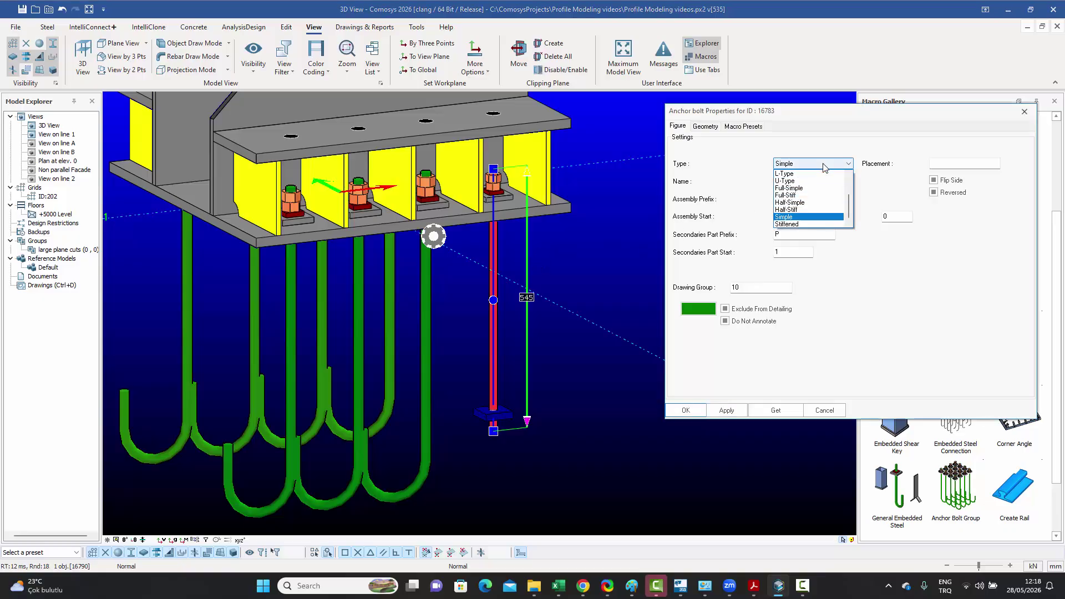
{"action": "left_click", "coordinate": [801, 229]}
{"action": "left_click", "coordinate": [727, 410]}
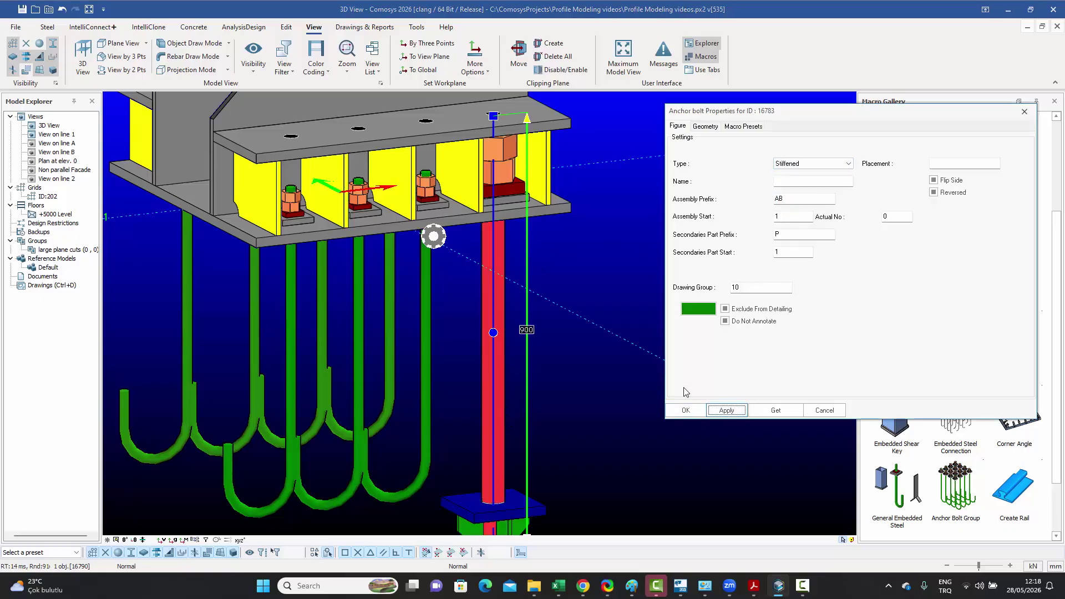
{"action": "scroll", "coordinate": [570, 329], "scroll_direction": "down", "scroll_amount": 2}
Step: Try the Headed and Thread types on the selected anchor bolt, applying each one
{"action": "left_click", "coordinate": [812, 163]}
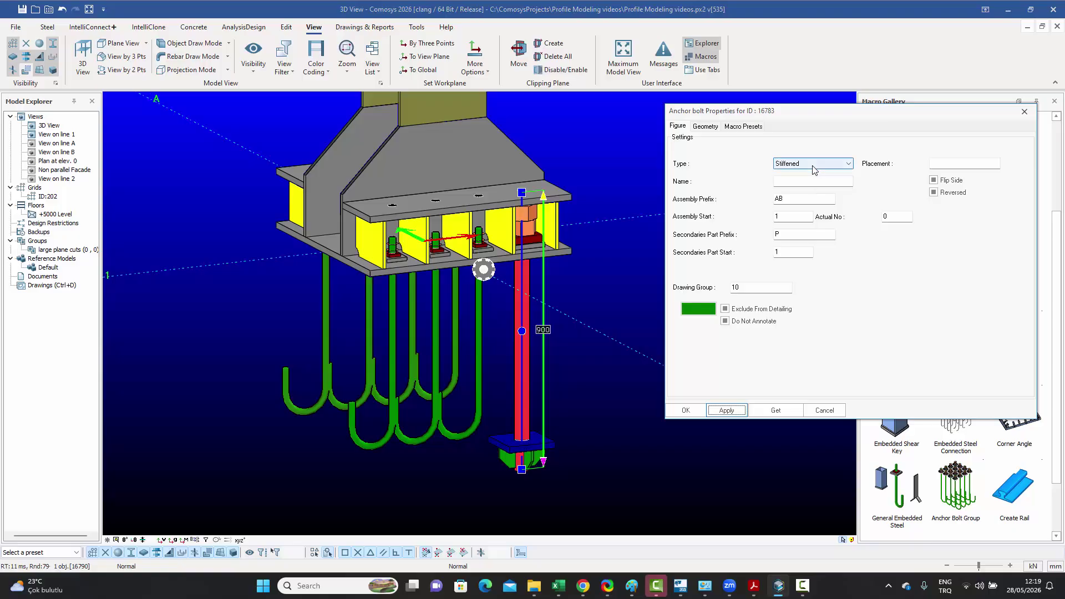
{"action": "scroll", "coordinate": [813, 194], "scroll_direction": "up", "scroll_amount": 2}
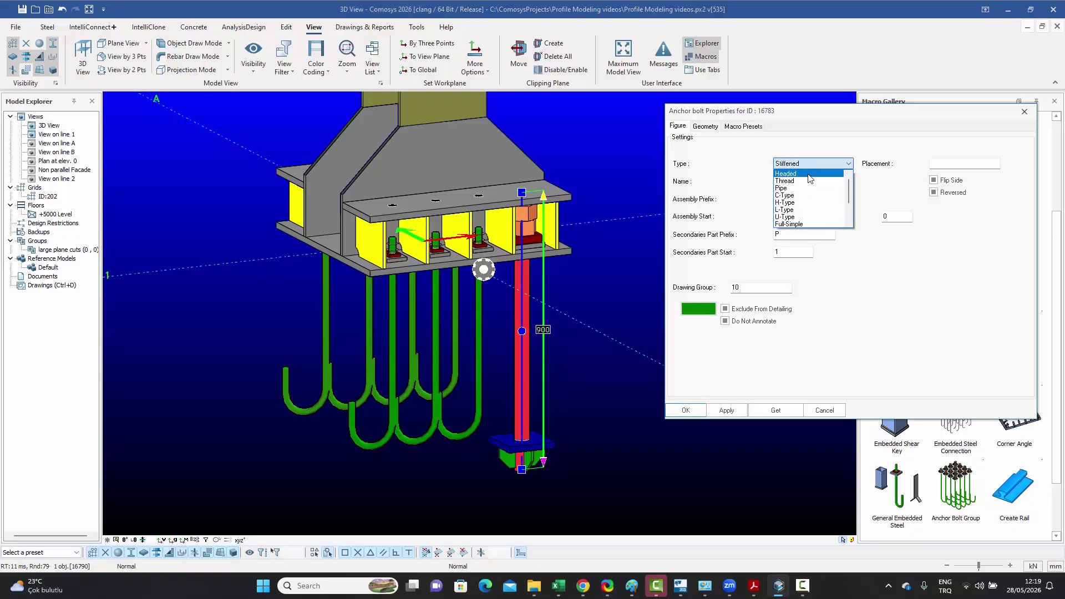
{"action": "left_click", "coordinate": [809, 174]}
{"action": "left_click", "coordinate": [726, 410]}
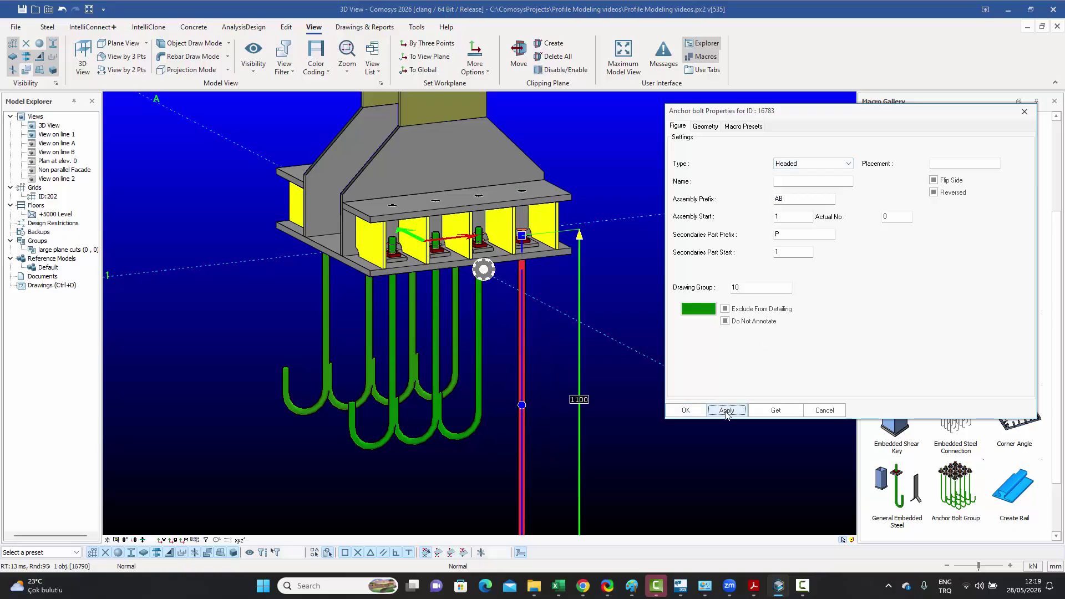
{"action": "scroll", "coordinate": [498, 310], "scroll_direction": "down", "scroll_amount": 3}
{"action": "scroll", "coordinate": [505, 423], "scroll_direction": "up", "scroll_amount": 2}
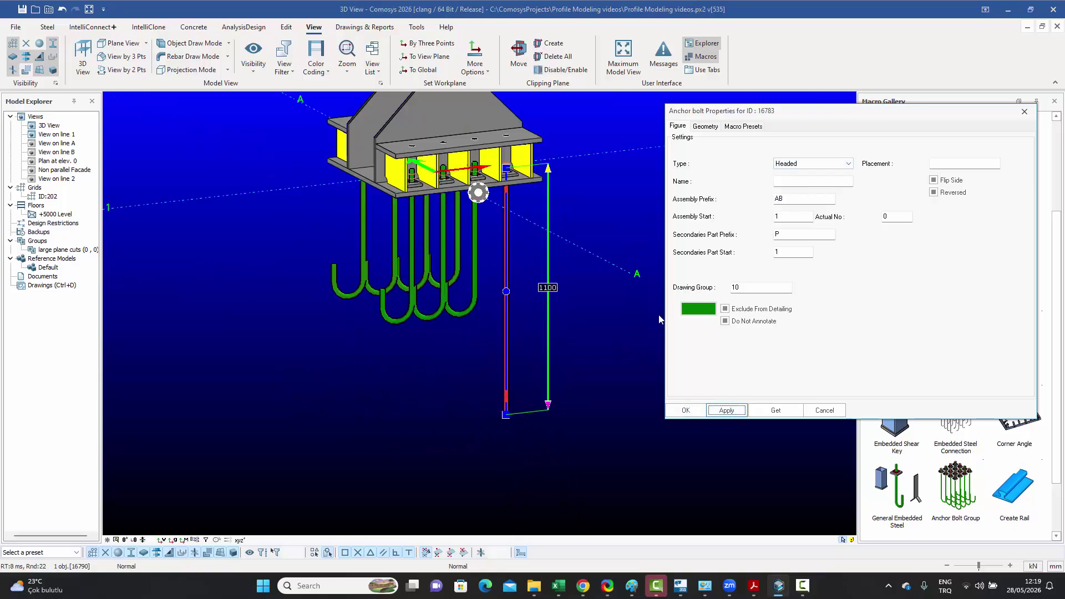
{"action": "left_click", "coordinate": [809, 165]}
{"action": "left_click", "coordinate": [821, 216]}
{"action": "left_click", "coordinate": [726, 411]}
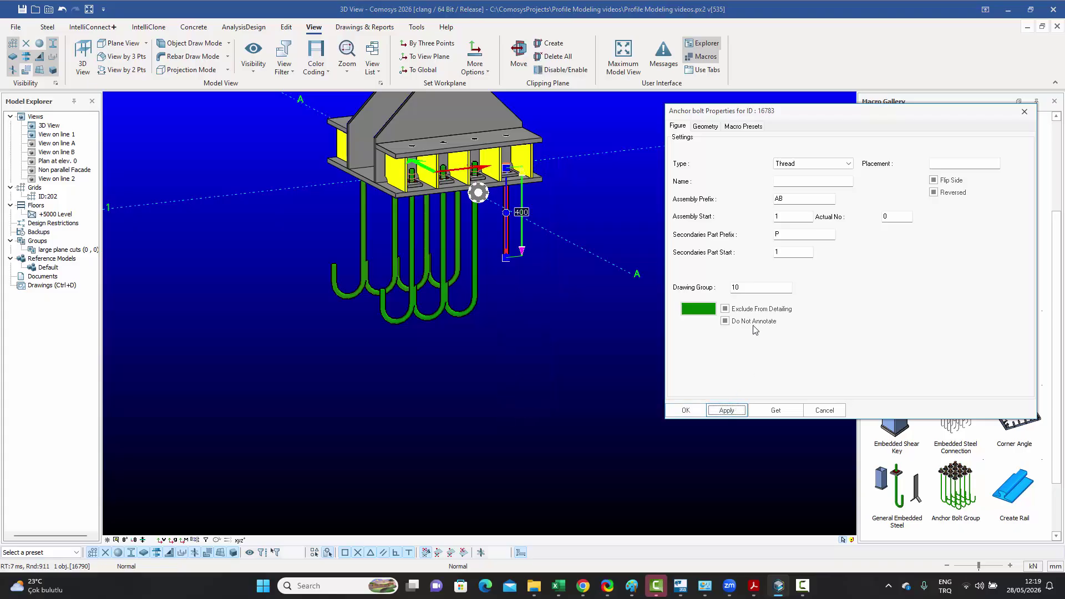
Step: Set the selected anchor bolt's type to C-Type and apply it
{"action": "left_click", "coordinate": [810, 163]}
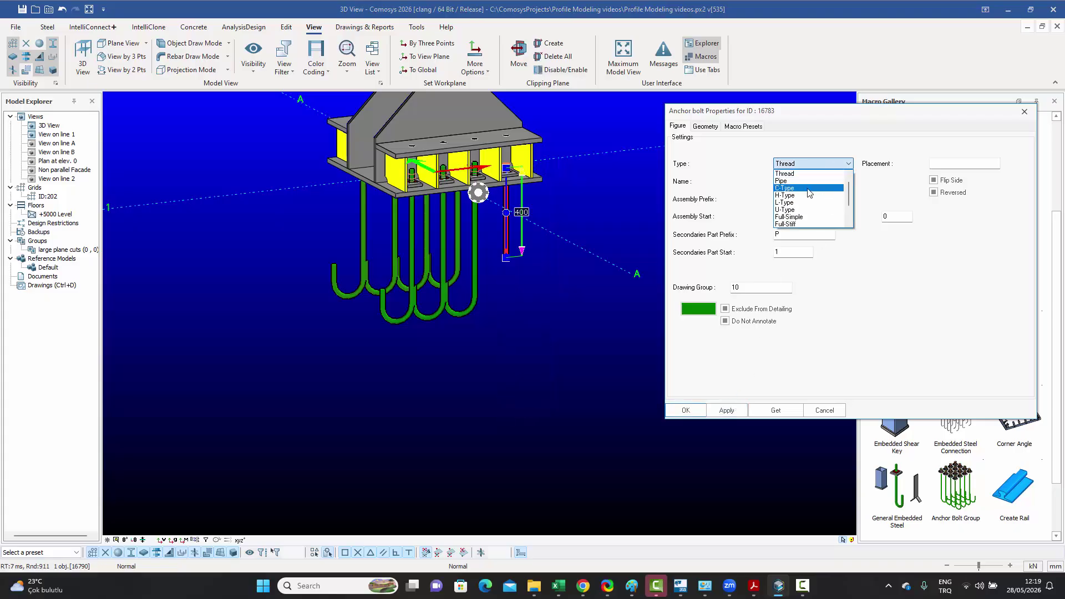
{"action": "left_click", "coordinate": [804, 184]}
{"action": "left_click", "coordinate": [726, 410]}
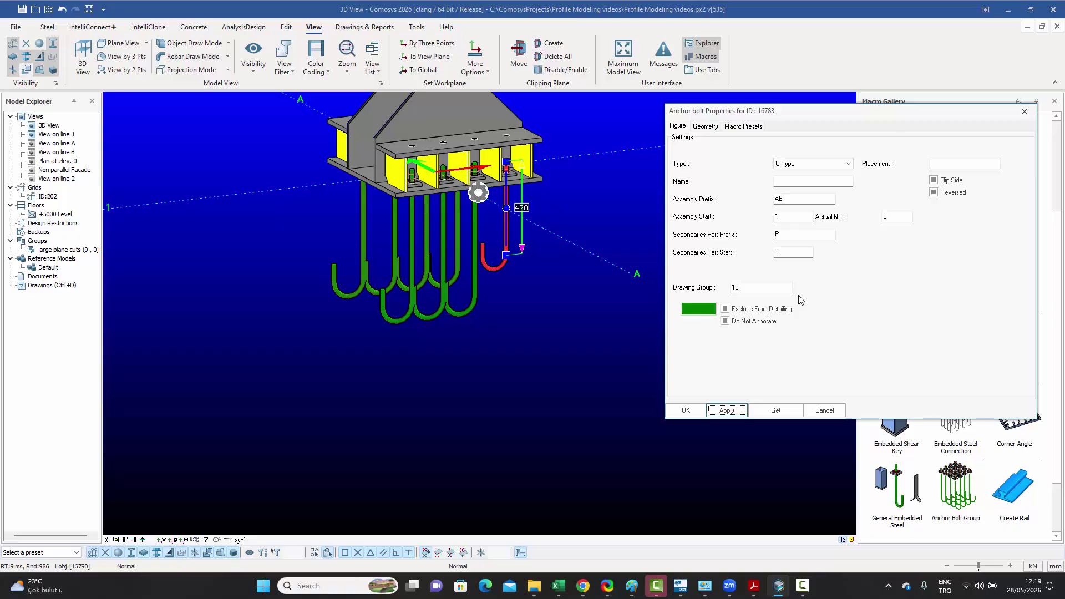
Step: Review the C-Type bolt's geometry settings, set its size name to M20 and apply the change
{"action": "left_click", "coordinate": [706, 126]}
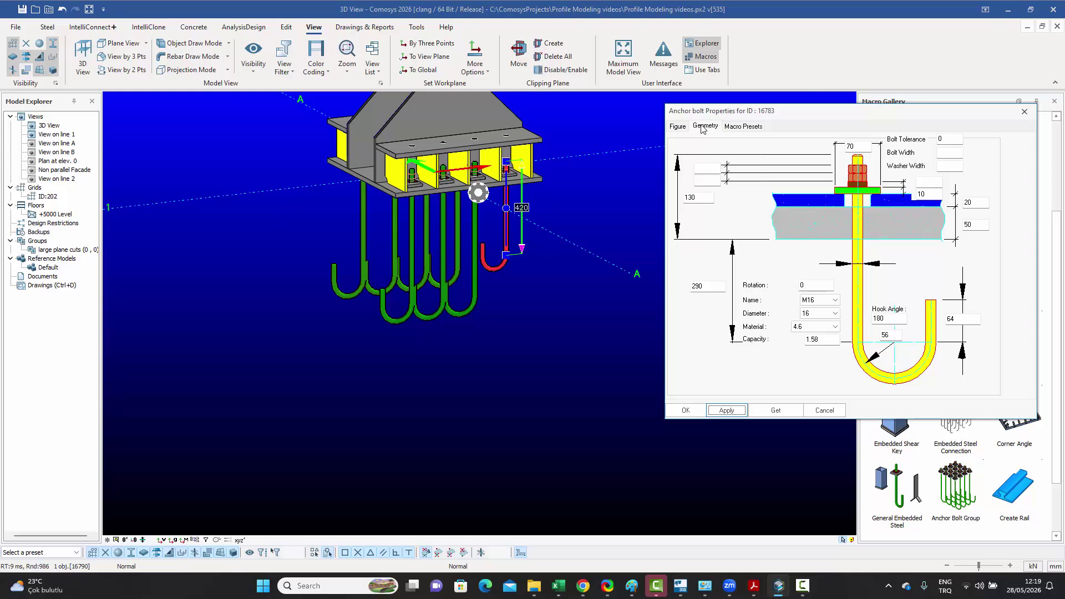
{"action": "left_click", "coordinate": [676, 127]}
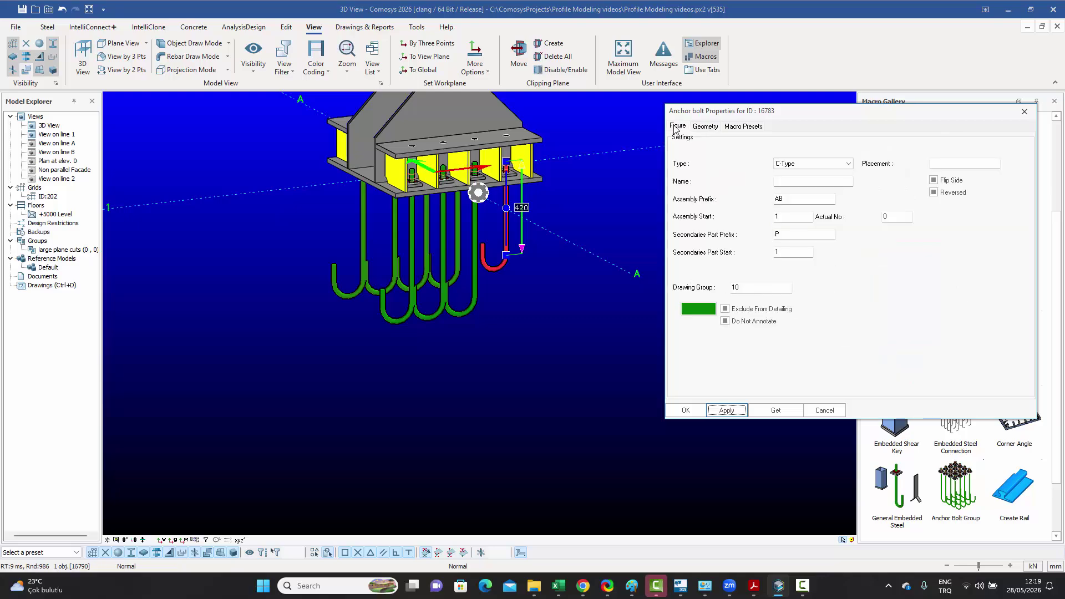
{"action": "left_click", "coordinate": [706, 128]}
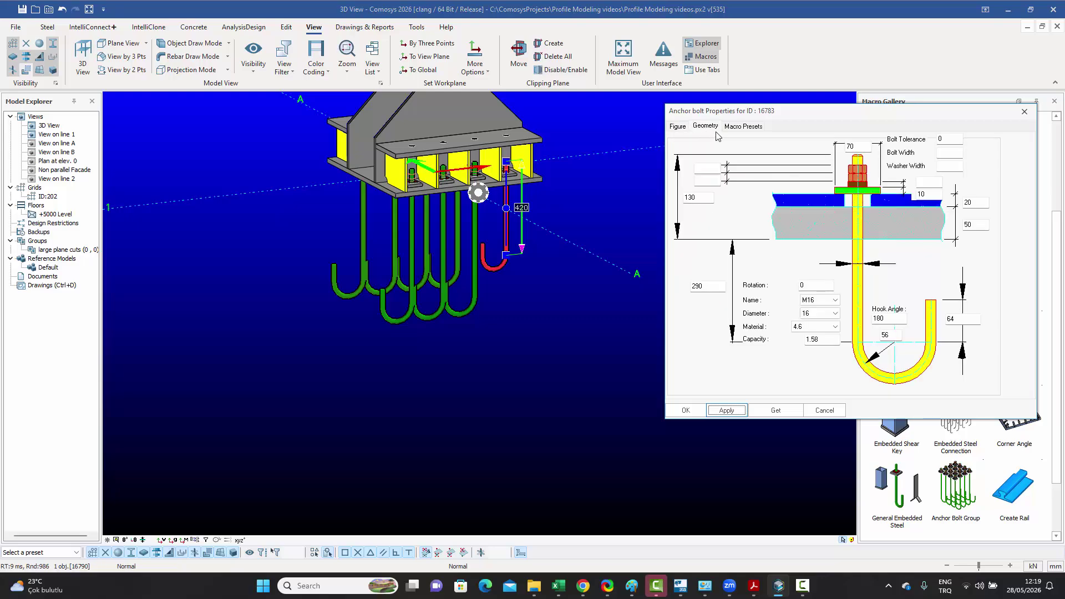
{"action": "left_click", "coordinate": [837, 302]}
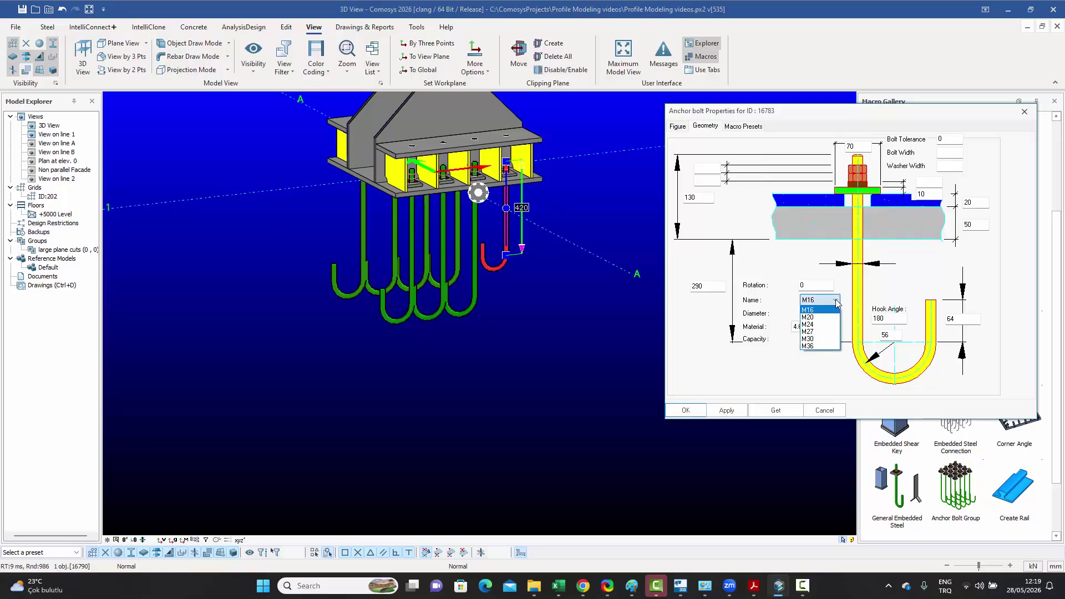
{"action": "left_click", "coordinate": [826, 317]}
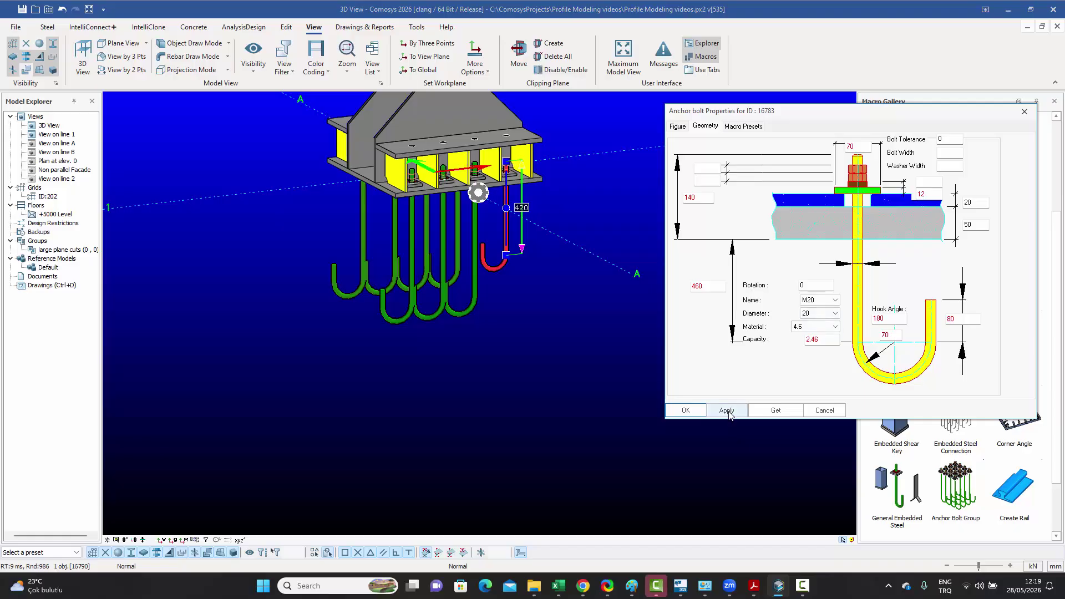
{"action": "left_click", "coordinate": [727, 411]}
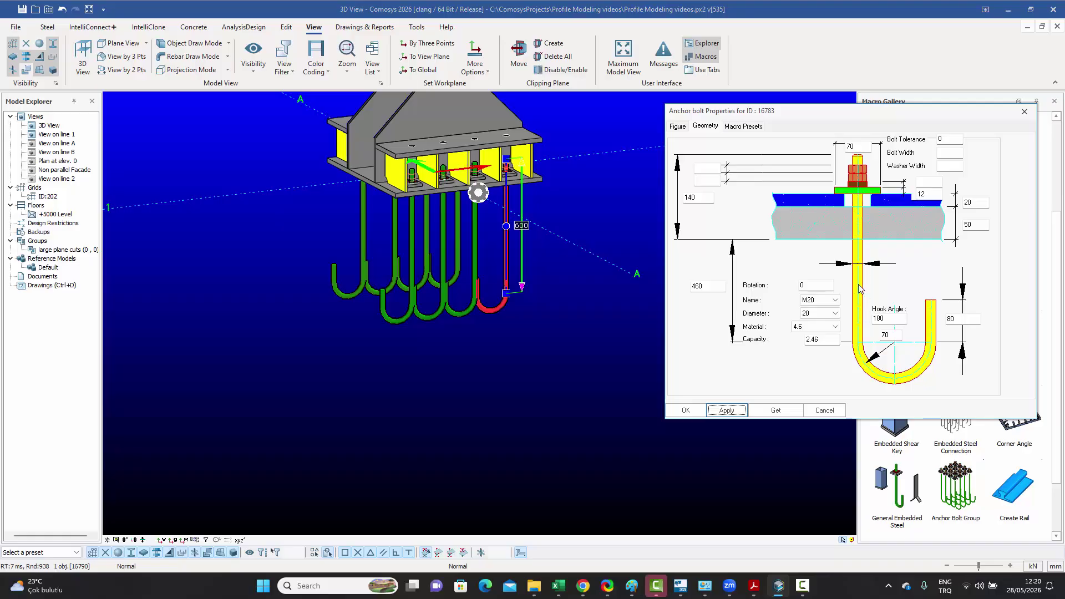
Step: Try a diameter of 30 and the M16 size on the selected anchor bolt, applying each one
{"action": "left_click", "coordinate": [826, 315]}
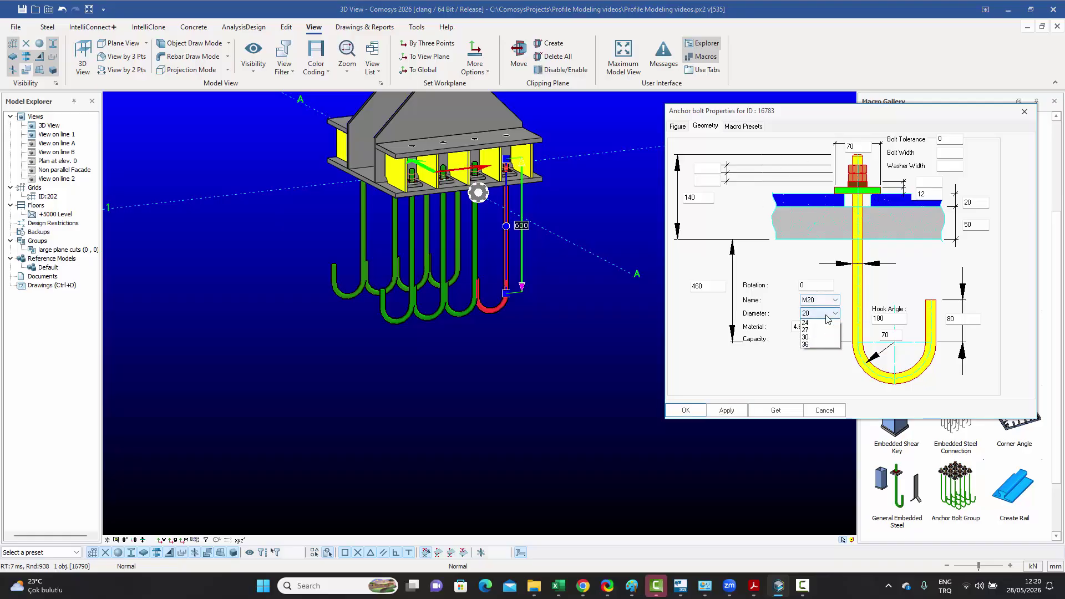
{"action": "left_click", "coordinate": [820, 354]}
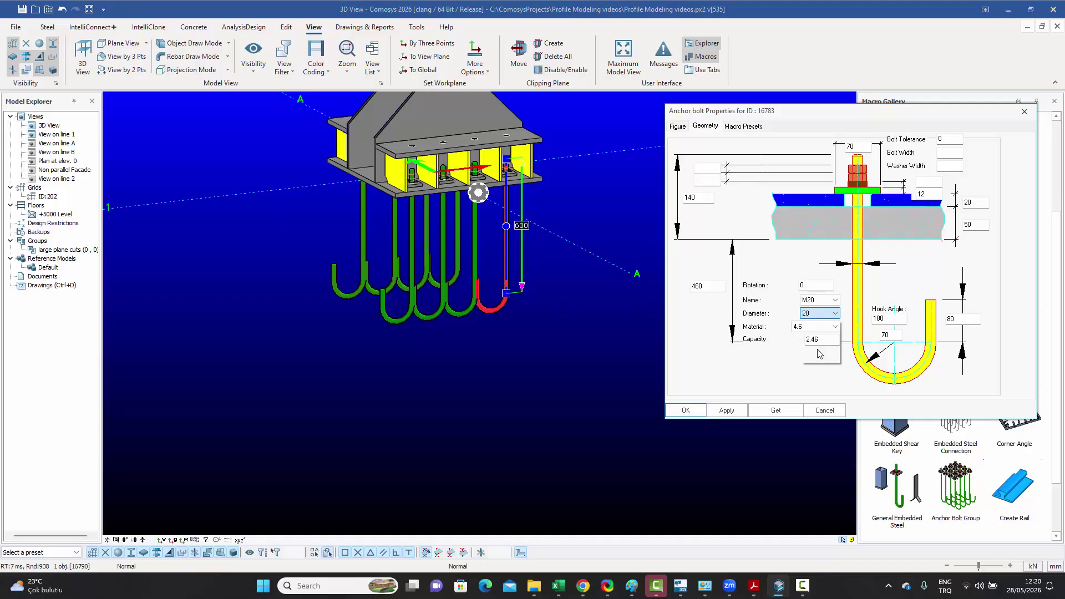
{"action": "left_click", "coordinate": [728, 412]}
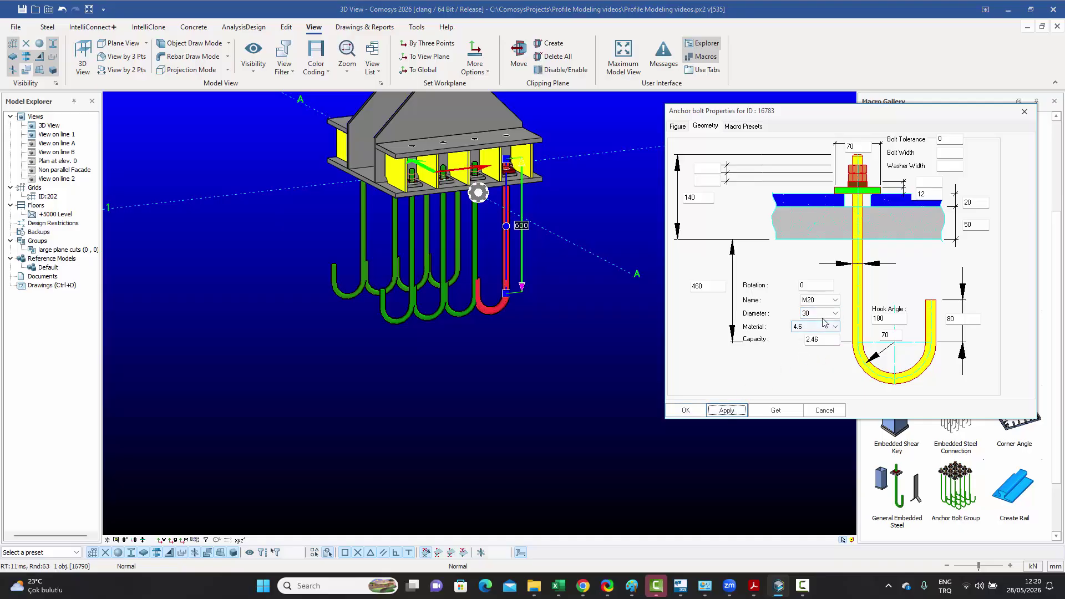
{"action": "left_click", "coordinate": [836, 301]}
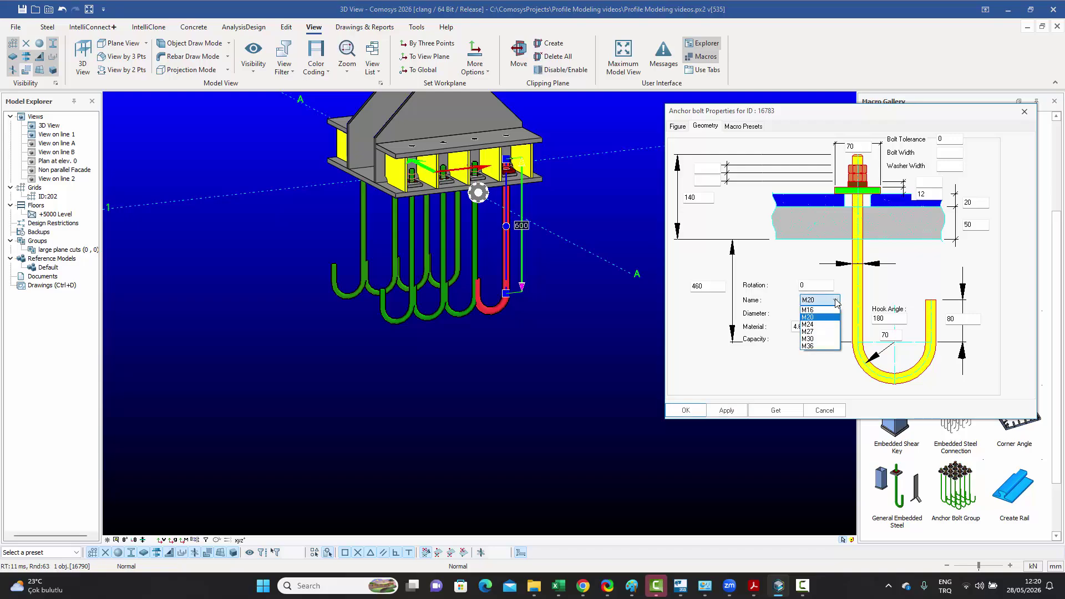
{"action": "left_click", "coordinate": [809, 309]}
{"action": "left_click", "coordinate": [728, 410]}
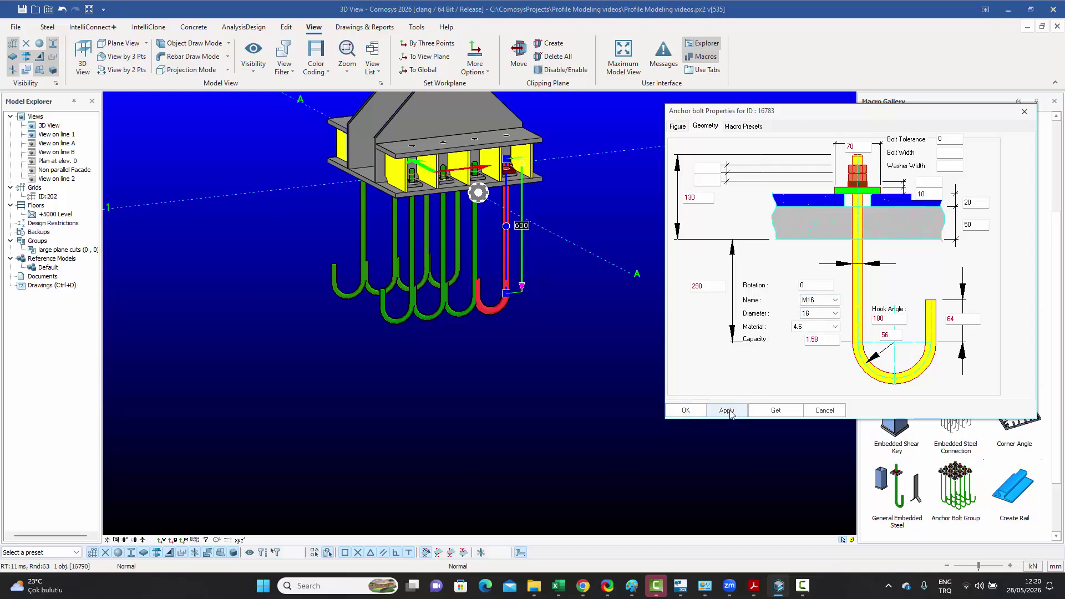
Step: Set the anchor bolt's size name back to M20, apply it and close the anchor bolt properties
{"action": "left_click", "coordinate": [834, 301]}
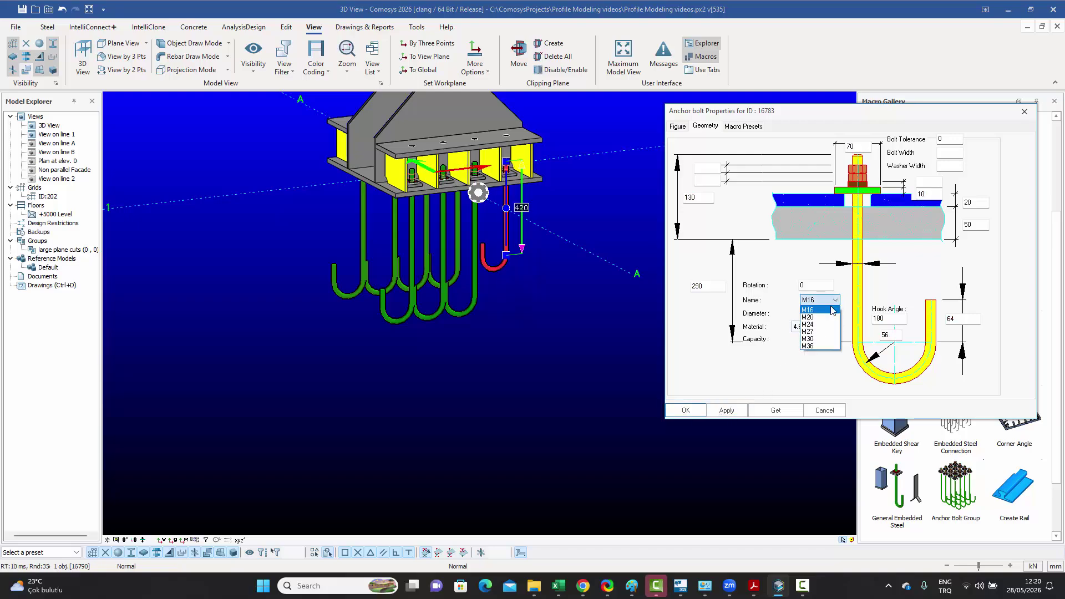
{"action": "left_click", "coordinate": [826, 318]}
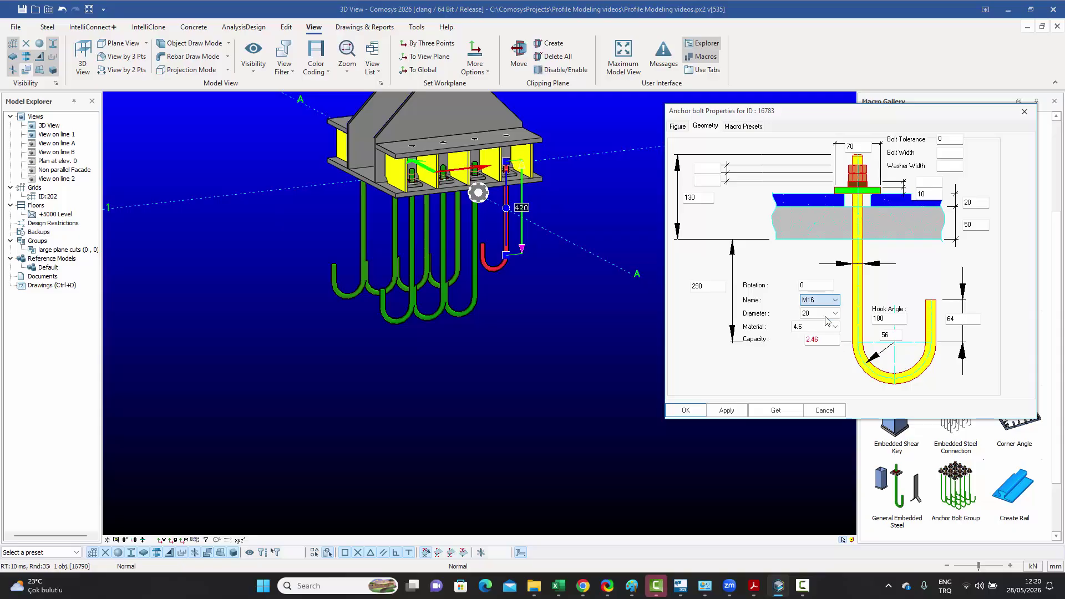
{"action": "left_click", "coordinate": [728, 411]}
{"action": "left_click", "coordinate": [824, 411]}
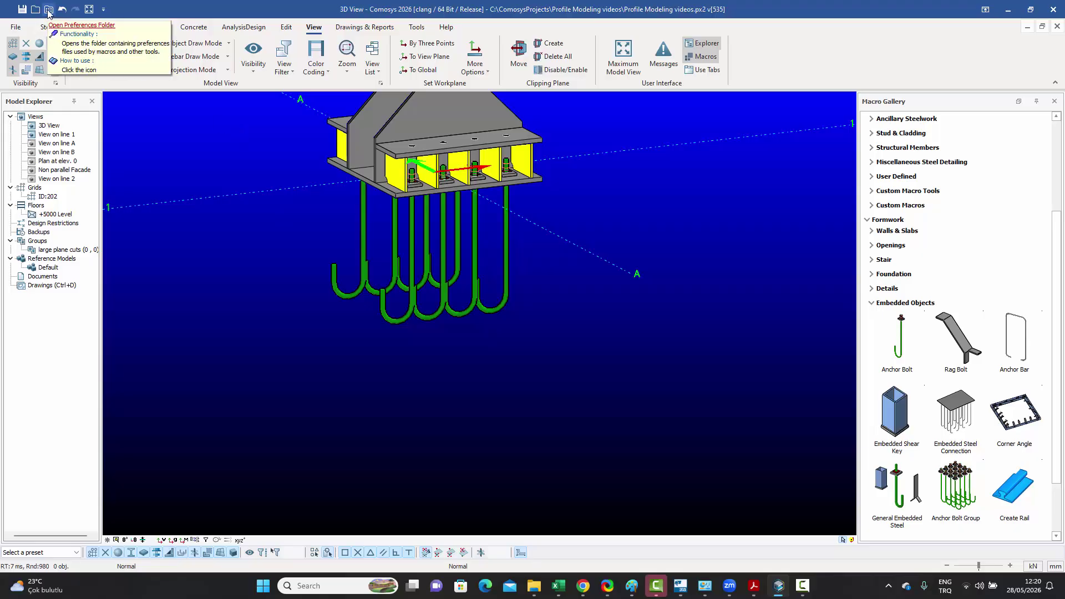
Step: Open the Company preferences folder and view the AnchorBolts_Defaults.txt file in the text editor
{"action": "left_click", "coordinate": [49, 12]}
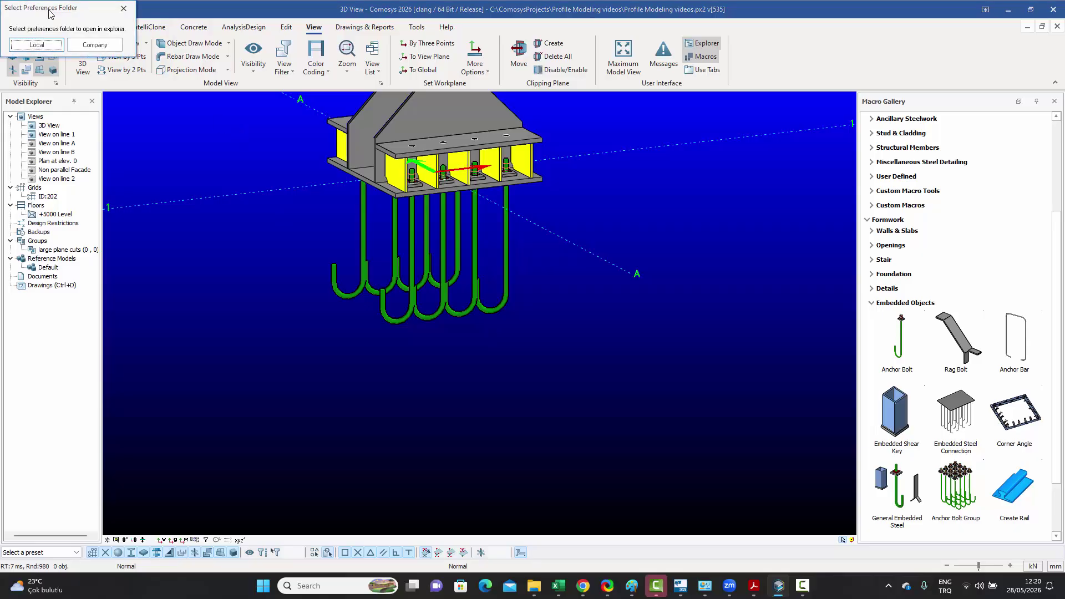
{"action": "left_click", "coordinate": [95, 46]}
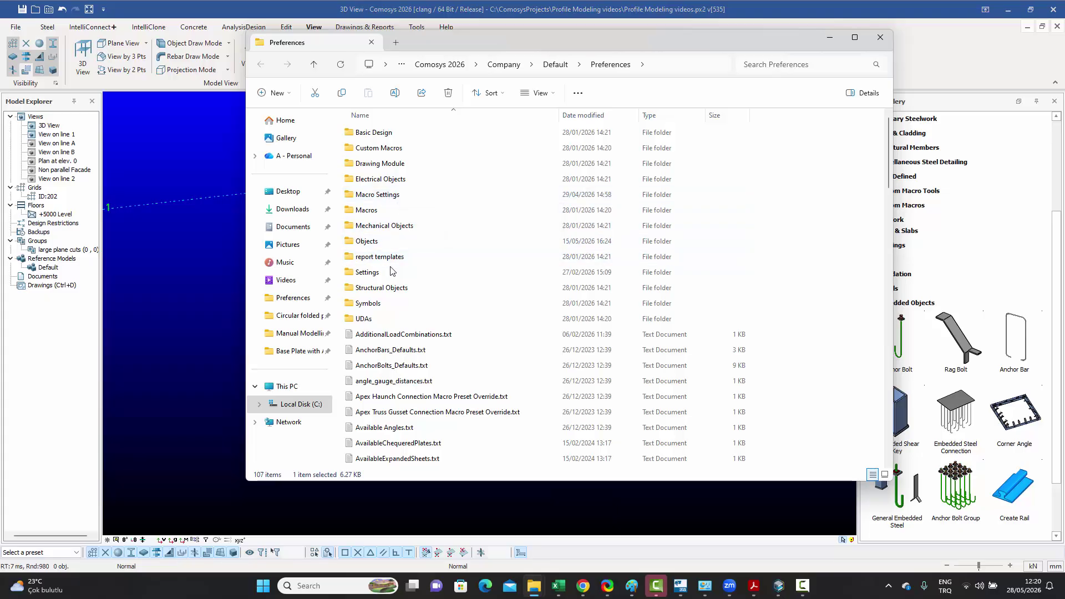
{"action": "left_click", "coordinate": [406, 367]}
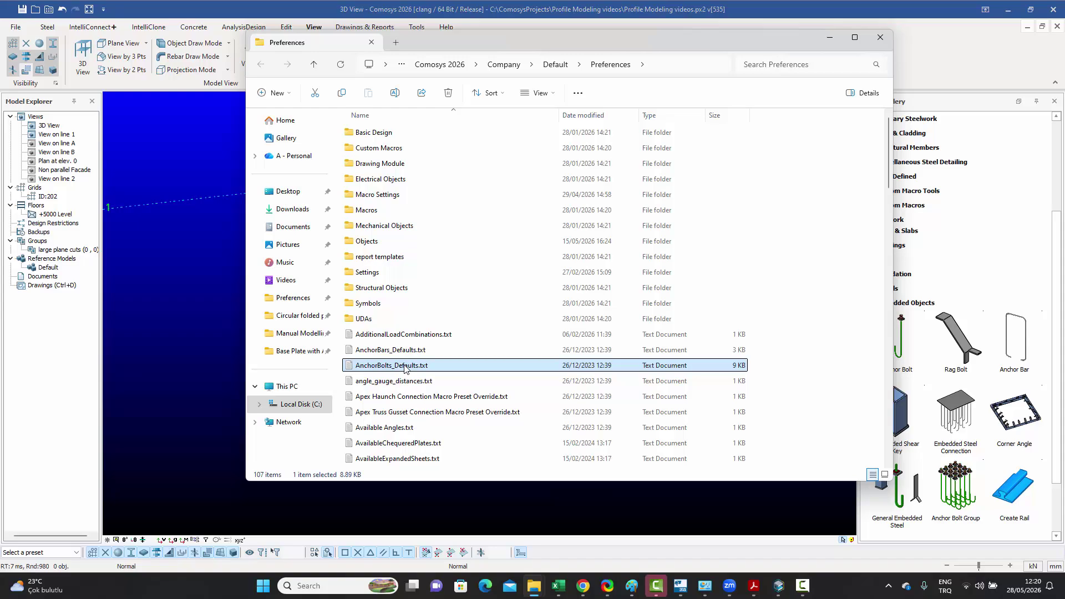
{"action": "double_click", "coordinate": [407, 365]}
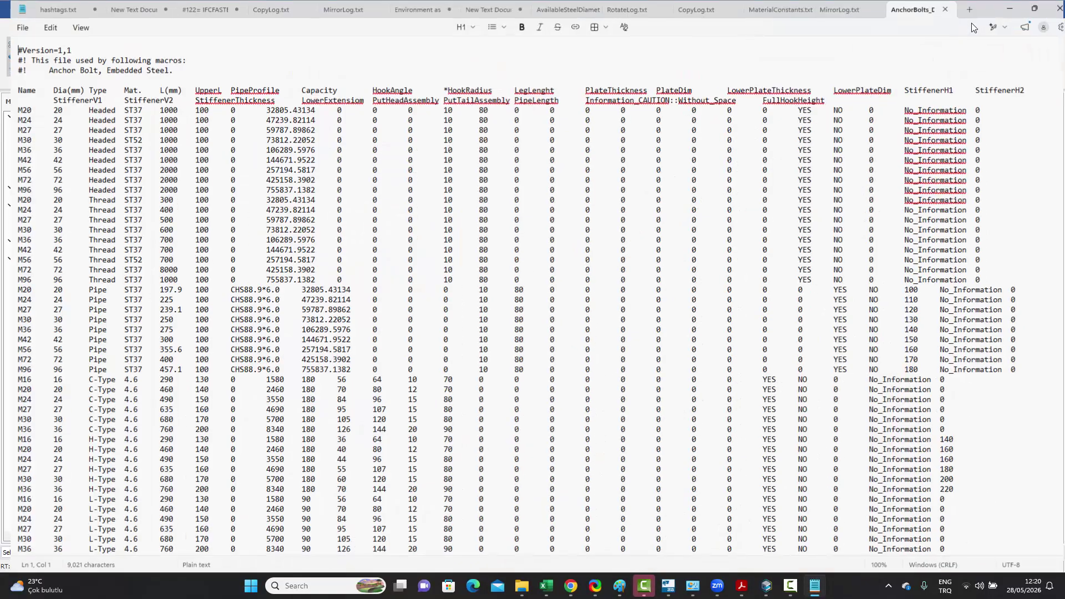
{"action": "left_click", "coordinate": [970, 23]}
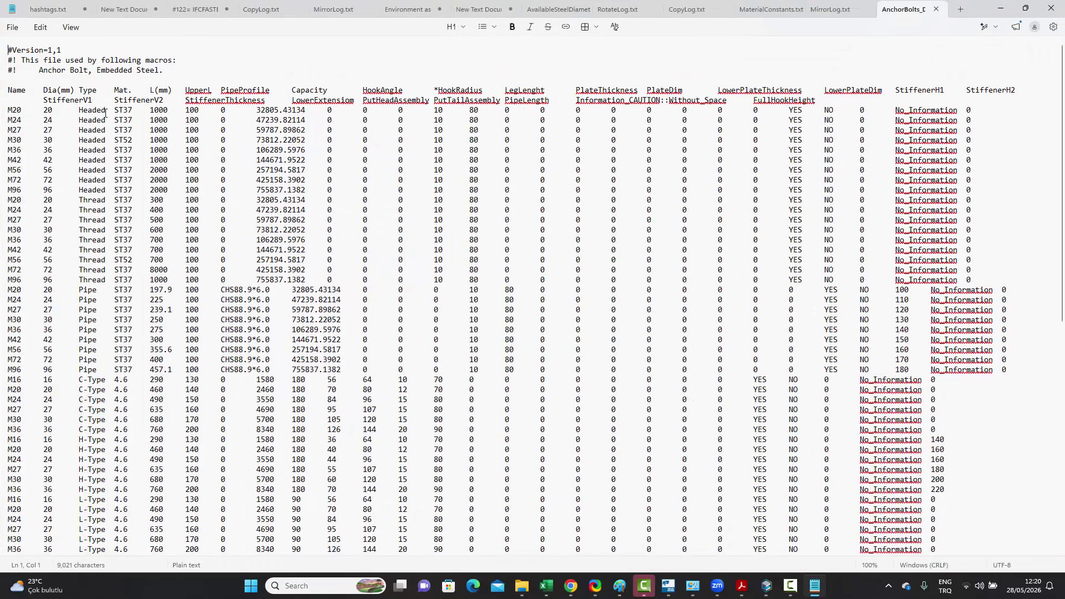
Step: Examine the type, C-Type size and hook columns in the anchor bolt defaults file, and return to the Comosys 3D model
{"action": "left_click_drag", "start_coordinate": [80, 110], "coordinate": [98, 360]}
{"action": "scroll", "coordinate": [106, 218], "scroll_direction": "down", "scroll_amount": 6}
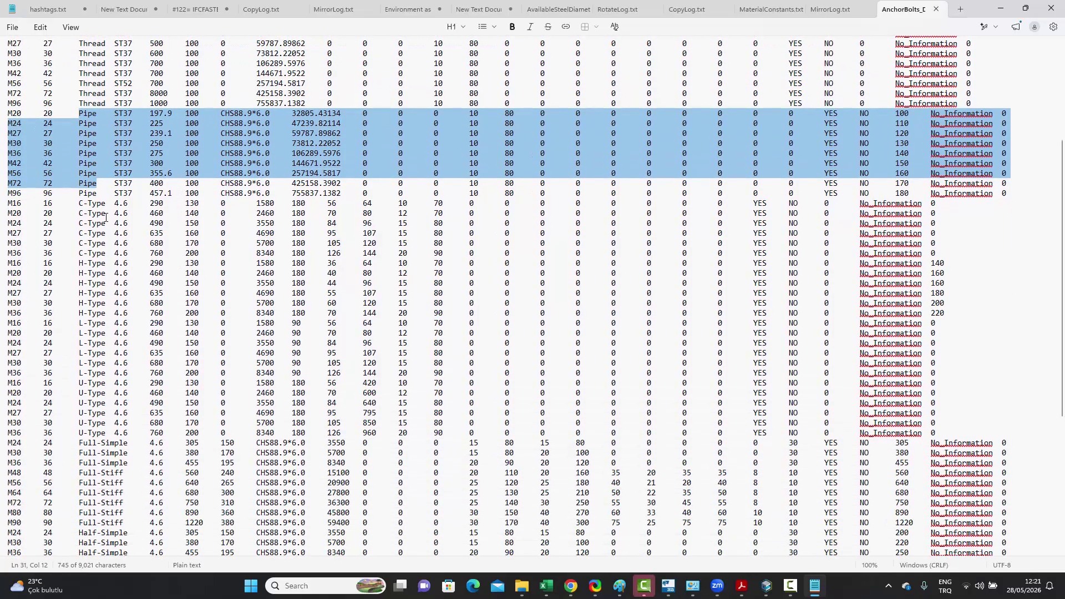
{"action": "left_click_drag", "start_coordinate": [79, 203], "coordinate": [191, 254]}
{"action": "left_click_drag", "start_coordinate": [10, 203], "coordinate": [204, 254]}
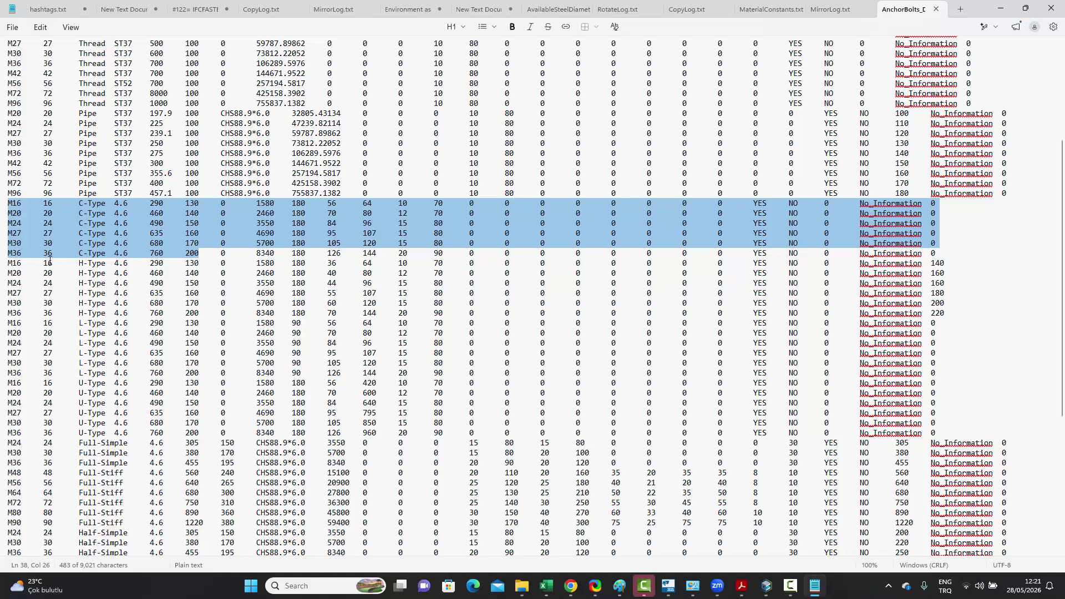
{"action": "scroll", "coordinate": [184, 261], "scroll_direction": "up", "scroll_amount": 6}
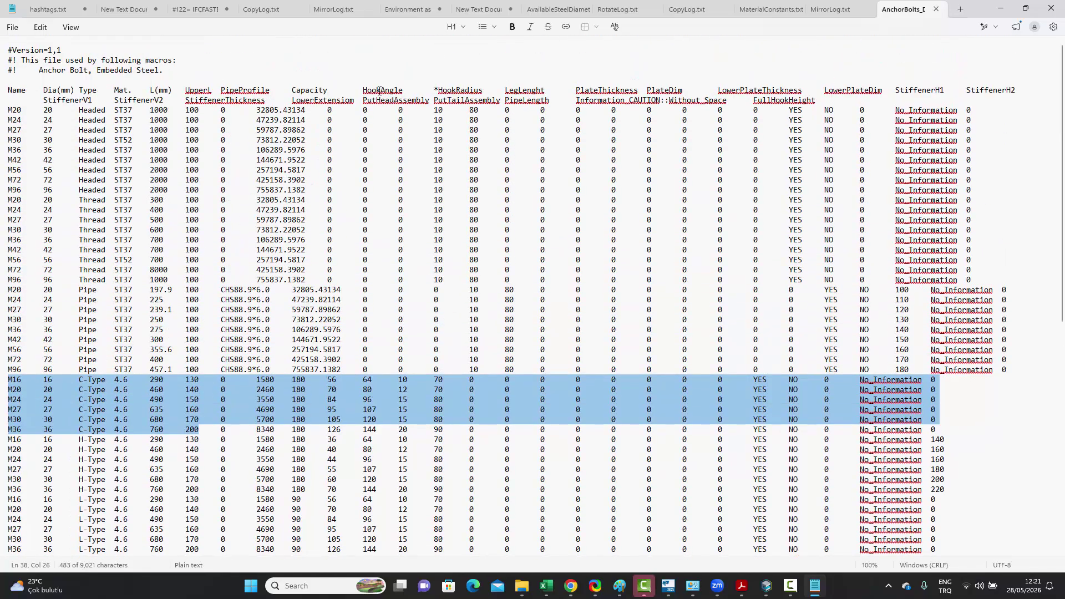
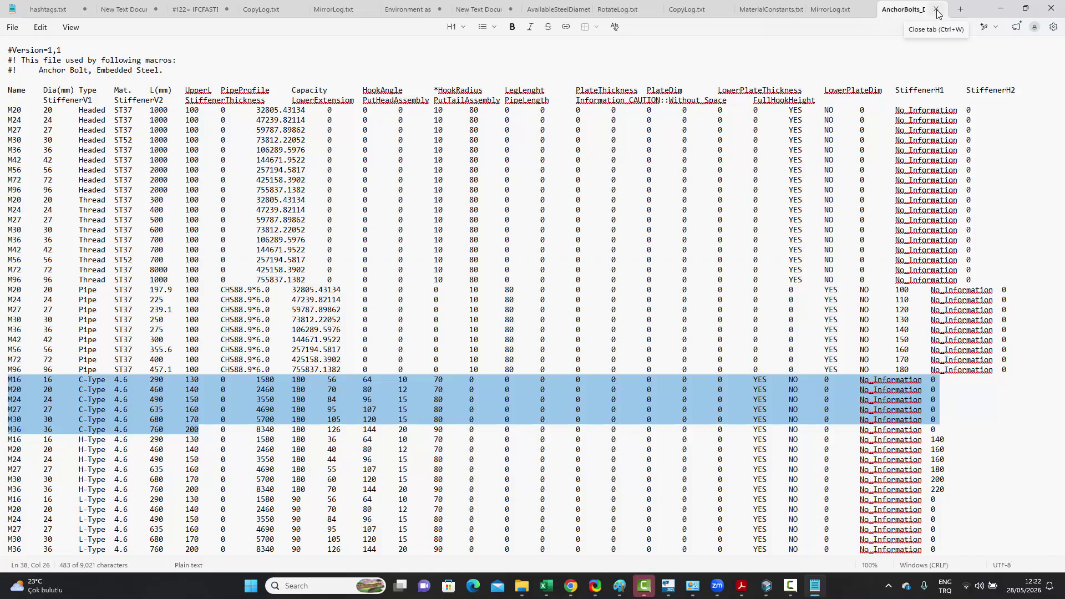
{"action": "left_click", "coordinate": [1000, 8]}
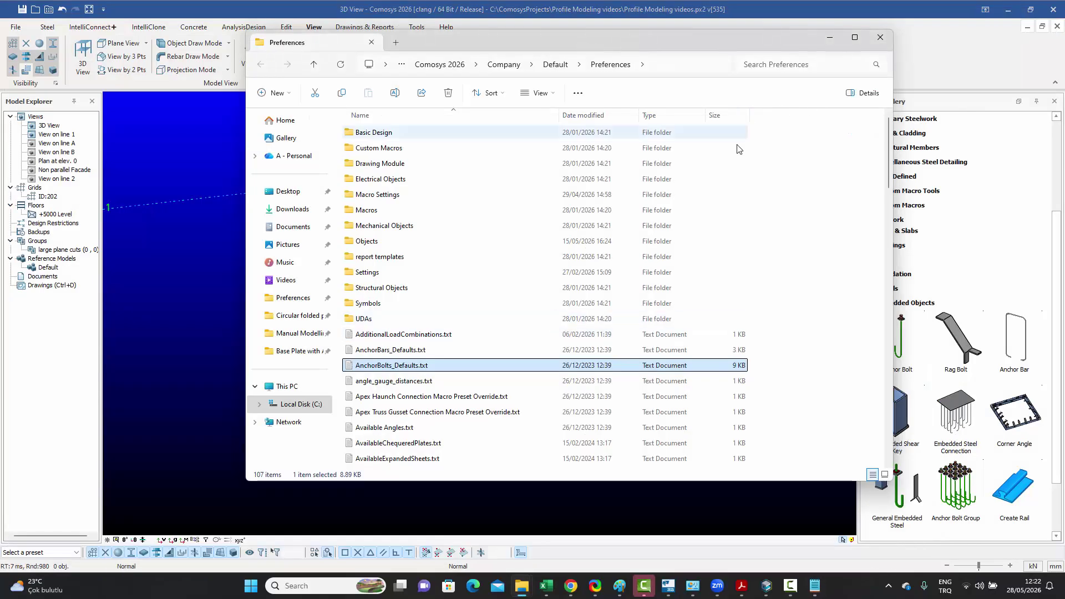
{"action": "left_click", "coordinate": [830, 37]}
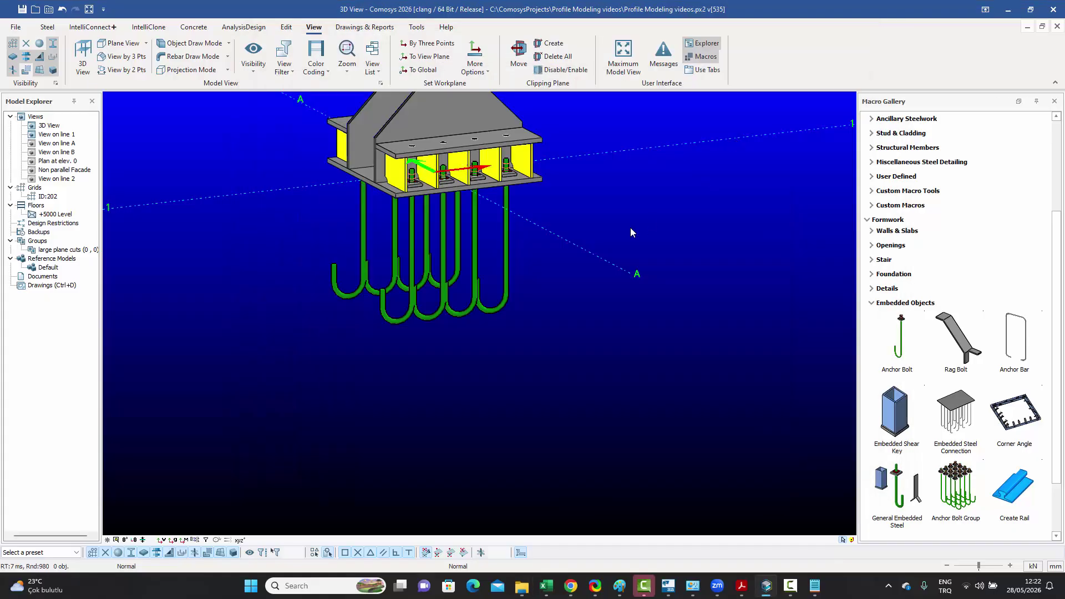
Step: Compare the end anchor bolt's geometry settings with the base plate PDF drawing in Acrobat, and close the properties unchanged
{"action": "scroll", "coordinate": [543, 261], "scroll_direction": "up", "scroll_amount": 3}
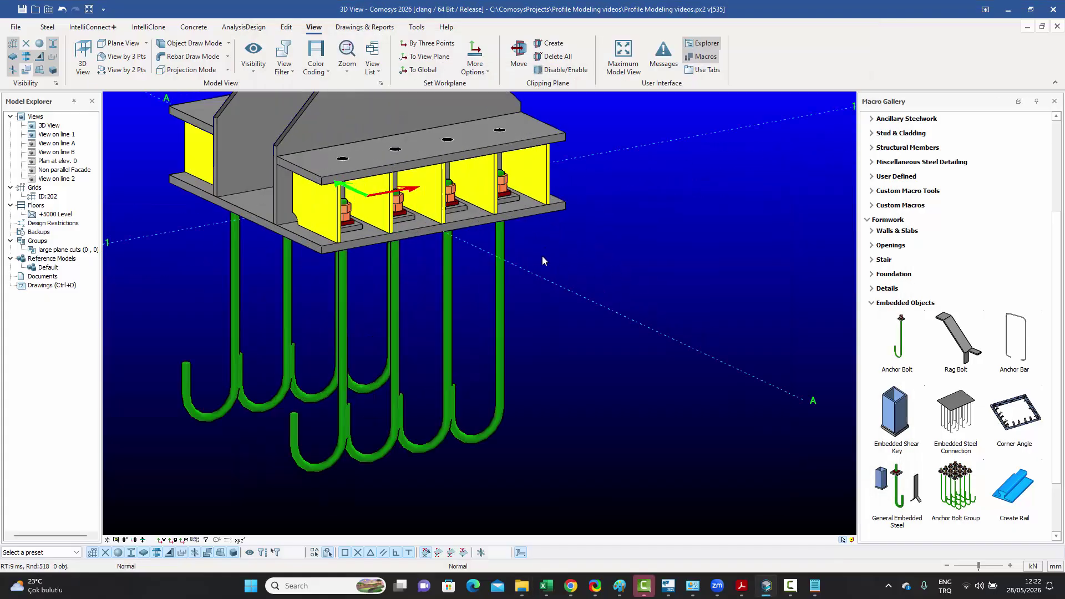
{"action": "left_click", "coordinate": [741, 586]}
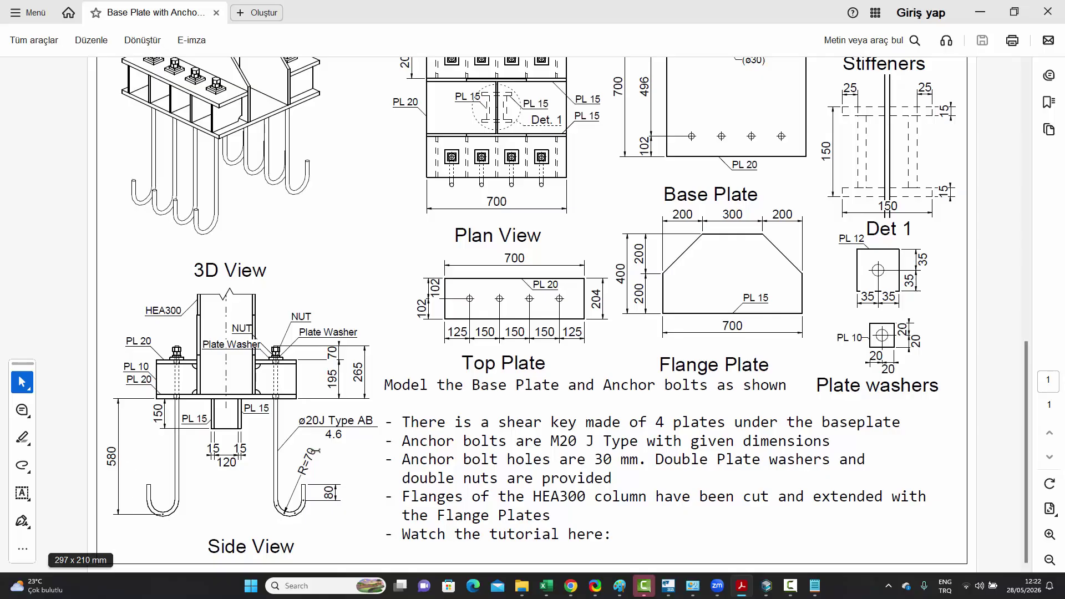
{"action": "left_click", "coordinate": [767, 587]}
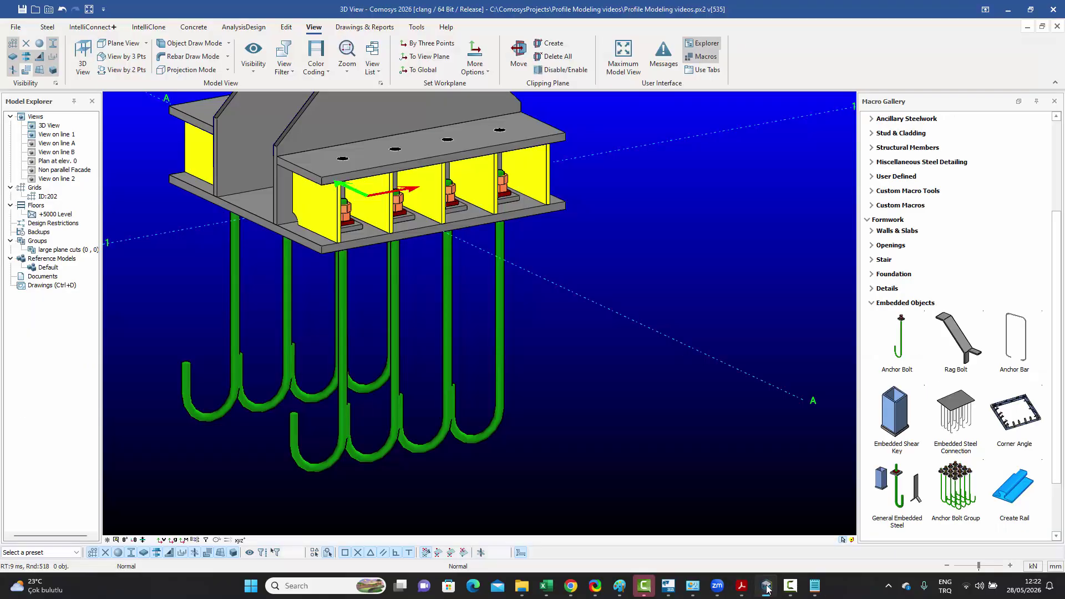
{"action": "double_click", "coordinate": [500, 345]}
{"action": "left_click_drag", "start_coordinate": [511, 138], "coordinate": [698, 122]}
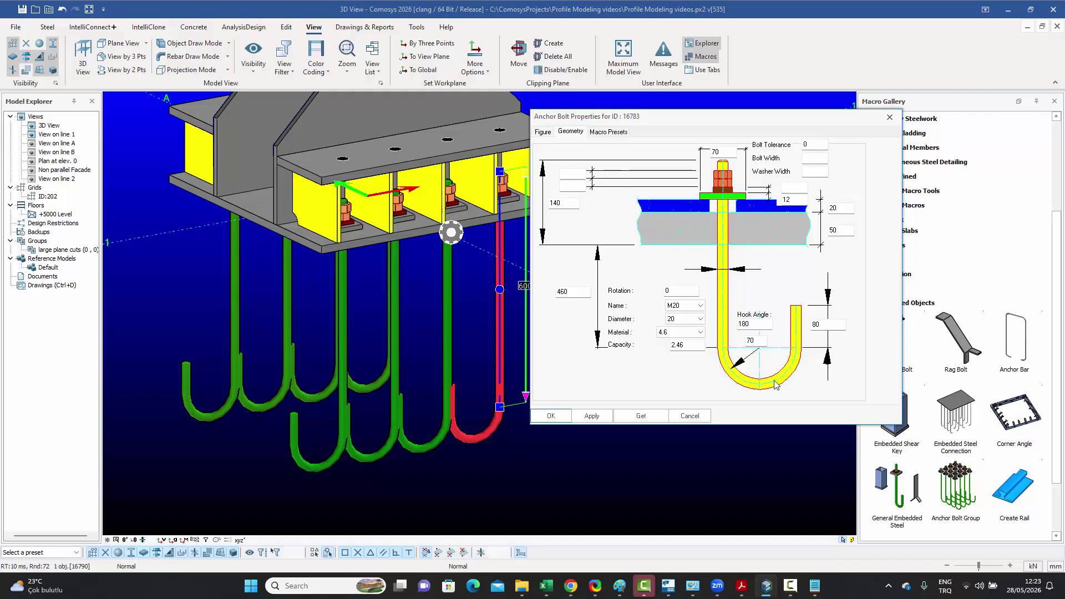
{"action": "left_click", "coordinate": [741, 586]}
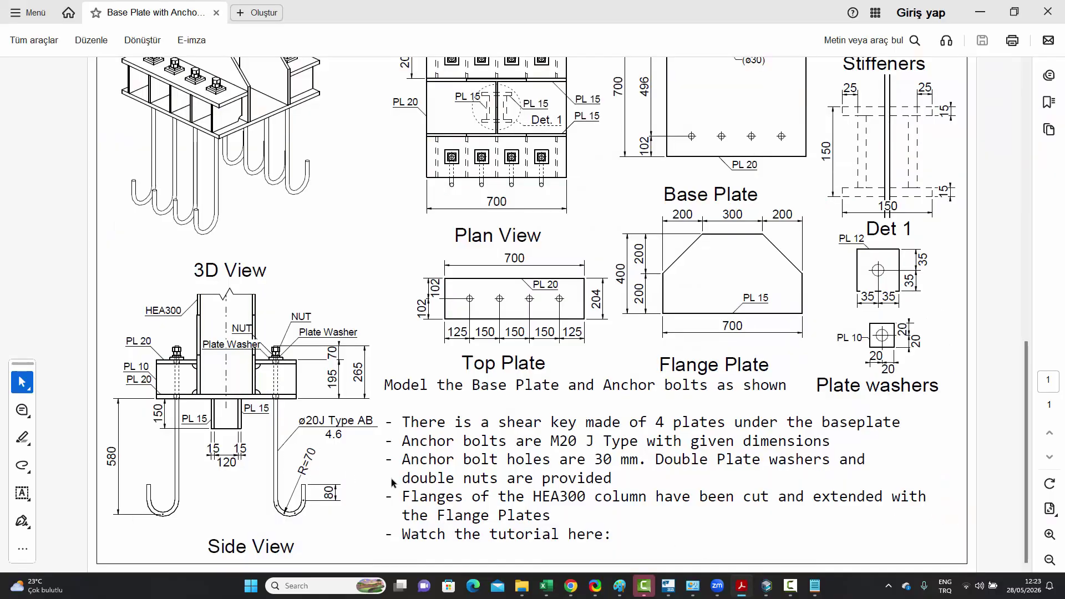
{"action": "left_click", "coordinate": [767, 589]}
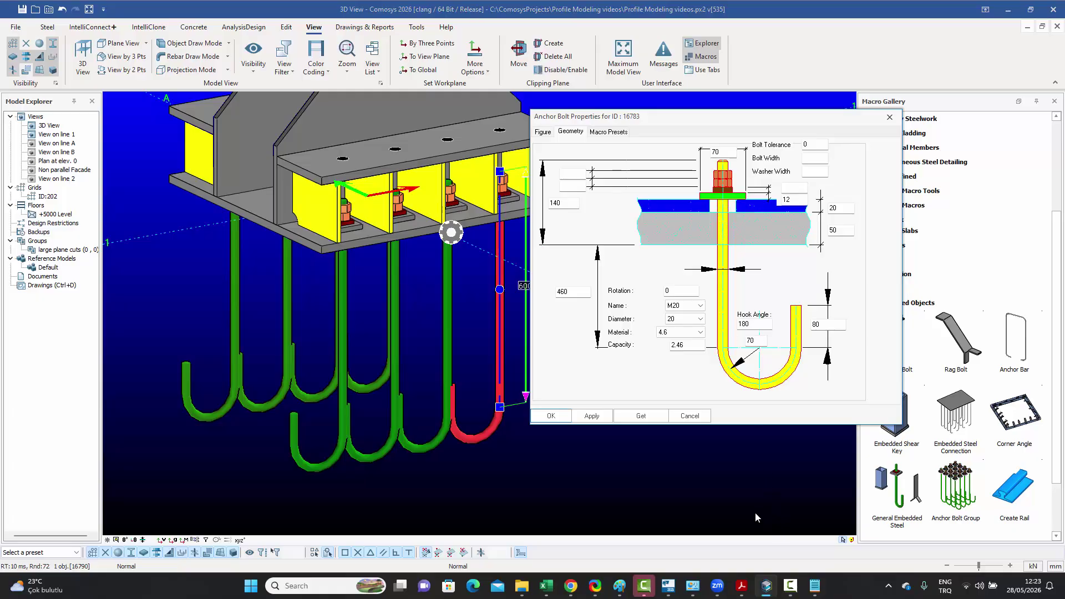
{"action": "left_click", "coordinate": [690, 416]}
Step: Reopen the geometry settings of the end anchor bolt in the front row, keeping its nuts and the plates in view
{"action": "scroll", "coordinate": [531, 202], "scroll_direction": "up", "scroll_amount": 3}
{"action": "middle_click_drag", "start_coordinate": [531, 202], "coordinate": [527, 345]}
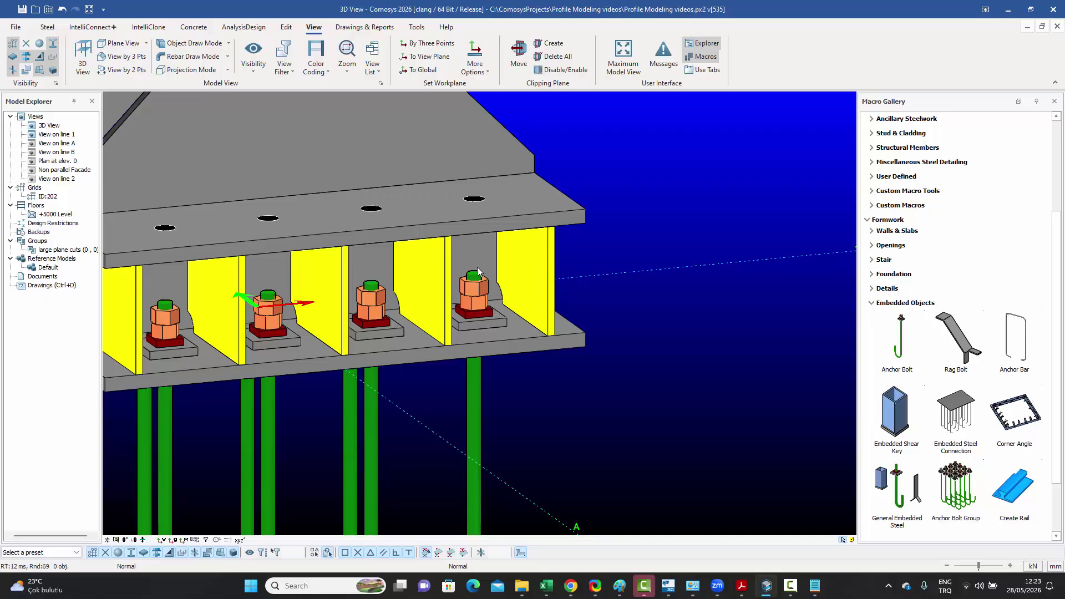
{"action": "left_click", "coordinate": [568, 211]}
{"action": "right_click", "coordinate": [589, 191]}
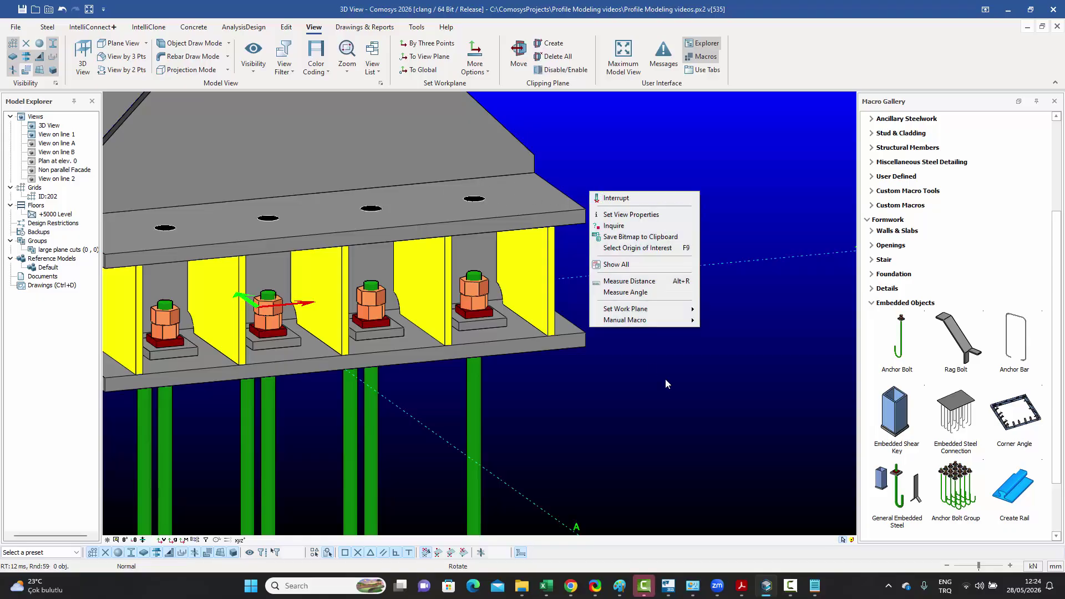
{"action": "left_click", "coordinate": [478, 361]}
{"action": "double_click", "coordinate": [478, 405]}
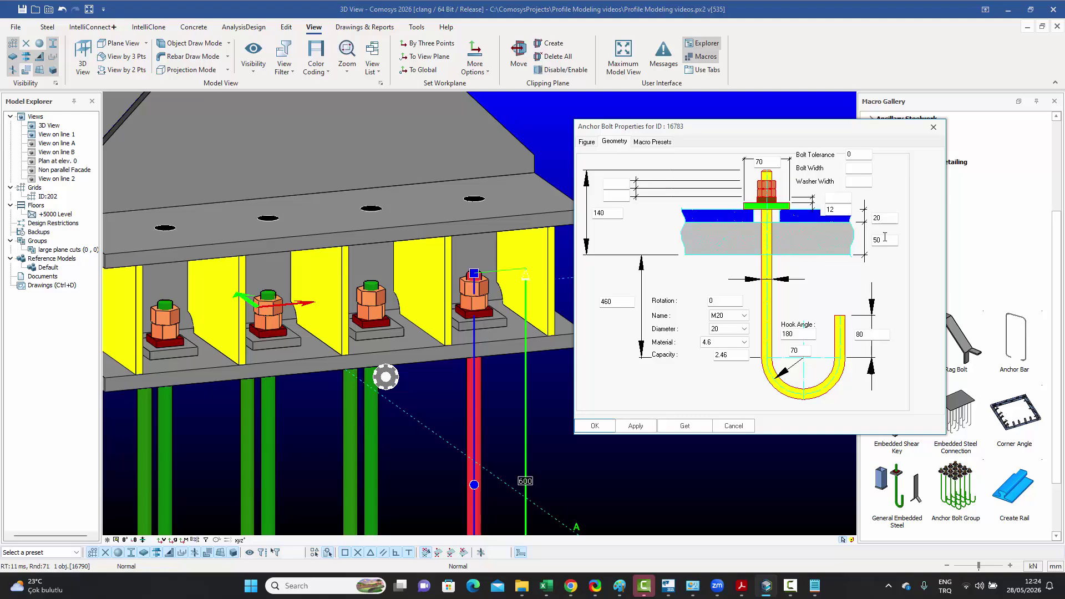
{"action": "left_click_drag", "start_coordinate": [721, 128], "coordinate": [807, 137]}
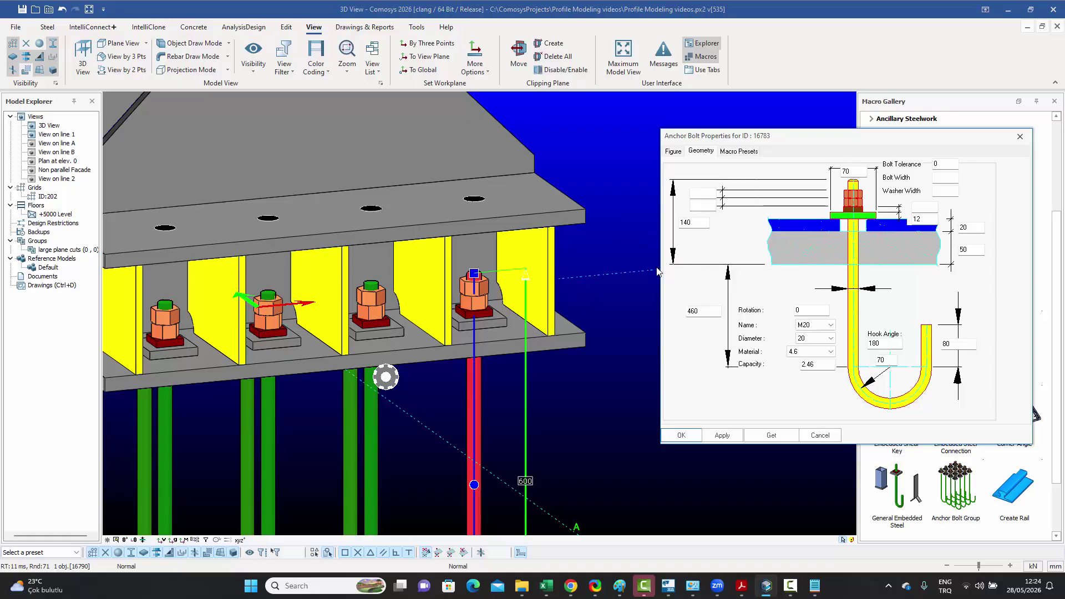
Step: Measure the height from the base plate's underside to the upper face of the top plate
{"action": "middle_click_drag", "start_coordinate": [672, 278], "coordinate": [650, 284]}
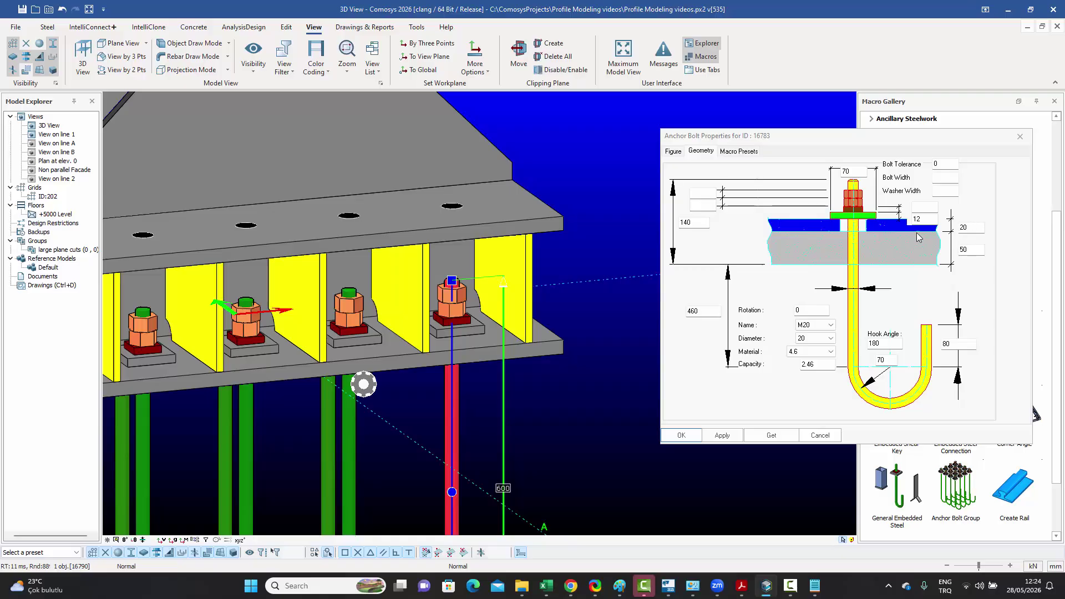
{"action": "right_click", "coordinate": [592, 317]}
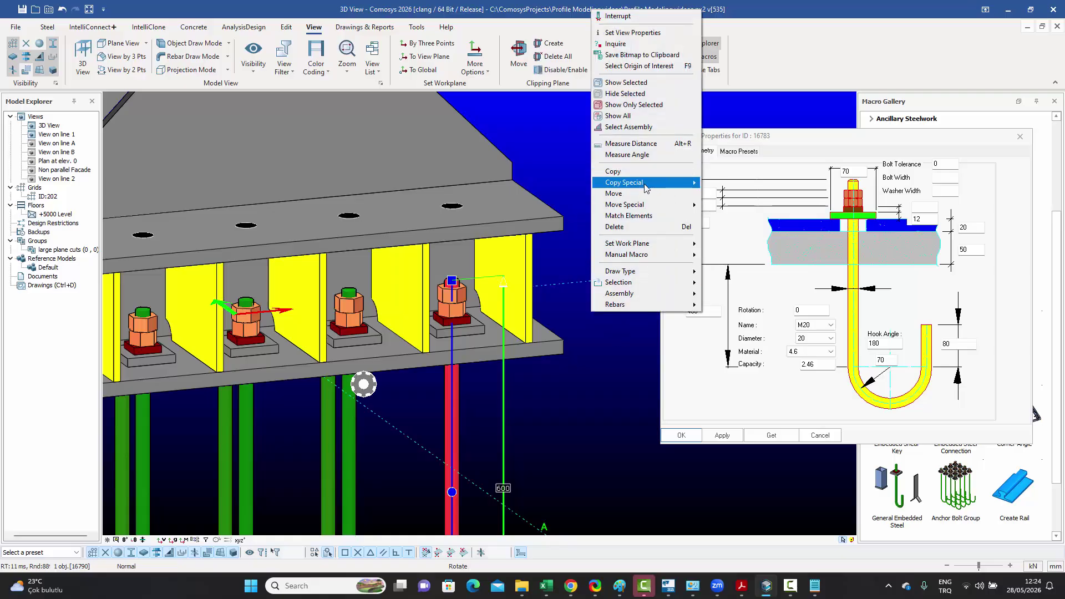
{"action": "left_click", "coordinate": [643, 144]}
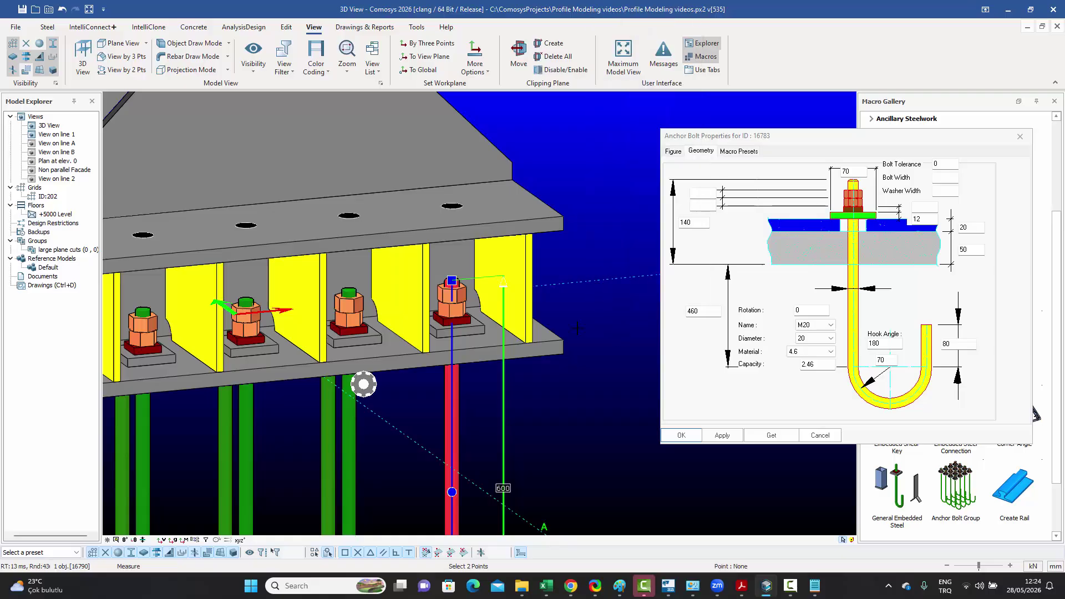
{"action": "left_click", "coordinate": [563, 354]}
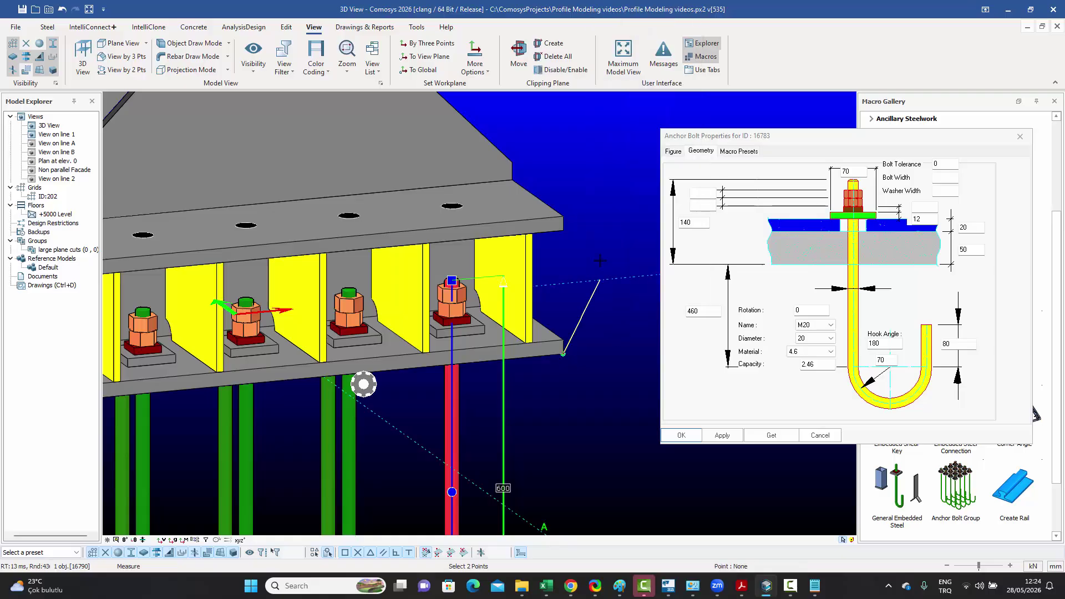
{"action": "left_click", "coordinate": [563, 216]}
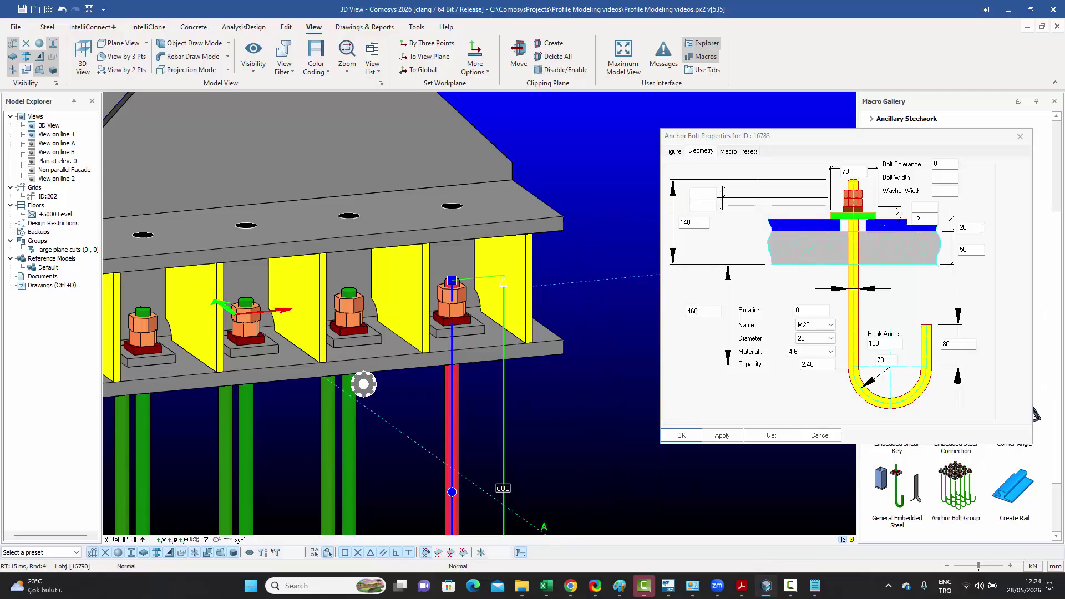
Step: Set the end anchor bolt's plate thickness to 195 and apply it
{"action": "left_click_drag", "start_coordinate": [981, 228], "coordinate": [931, 232]}
{"action": "type", "text": "195"}
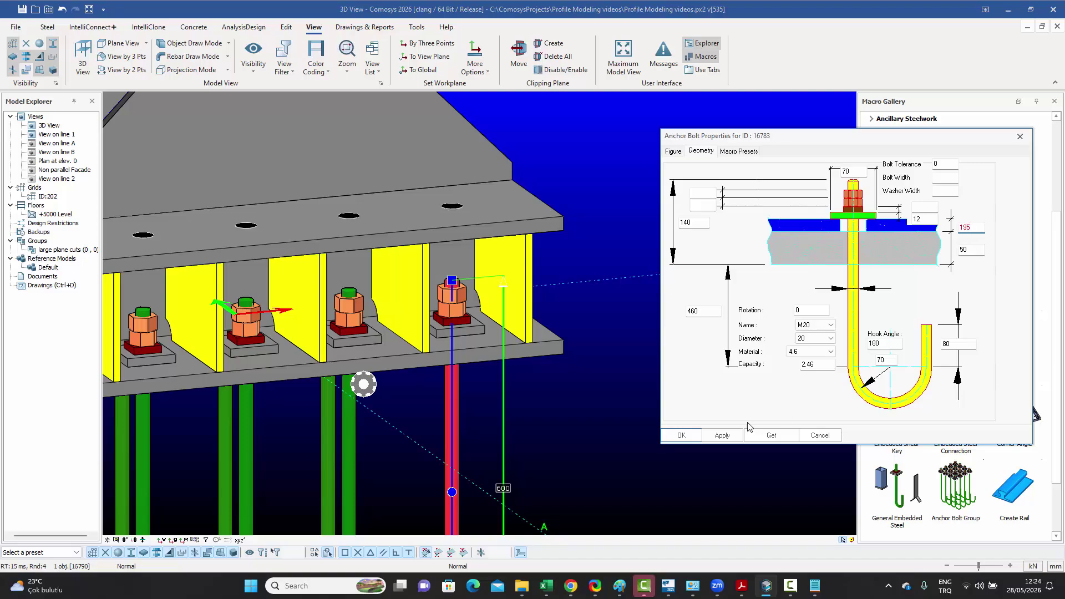
{"action": "left_click", "coordinate": [723, 435]}
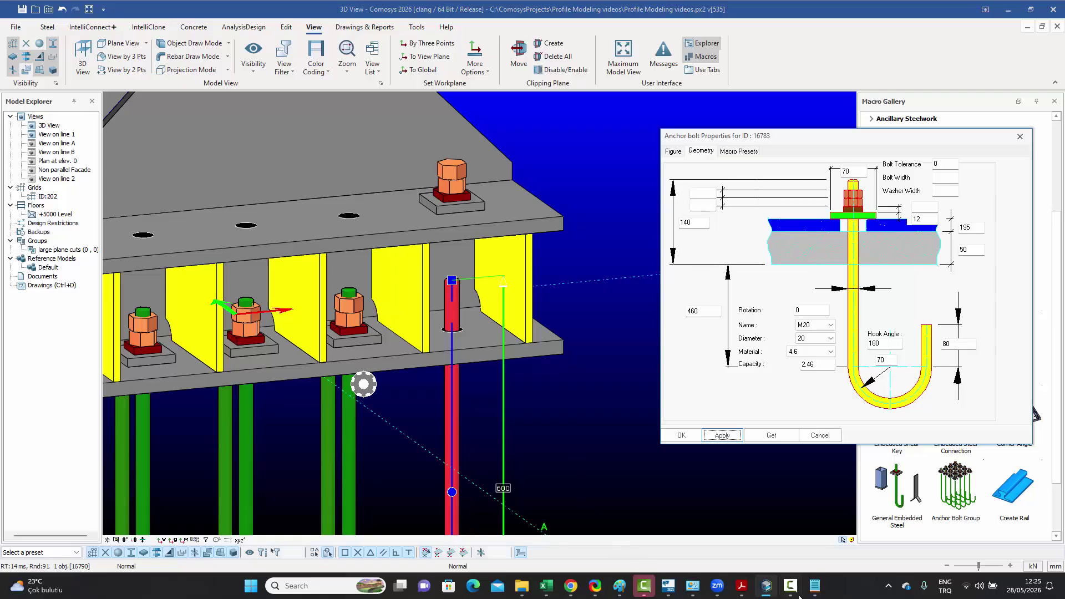
Step: Check the anchor bolt projection dimensions in the side view of the base plate PDF in Acrobat and return to the bolt properties
{"action": "mouse_move", "coordinate": [742, 593]}
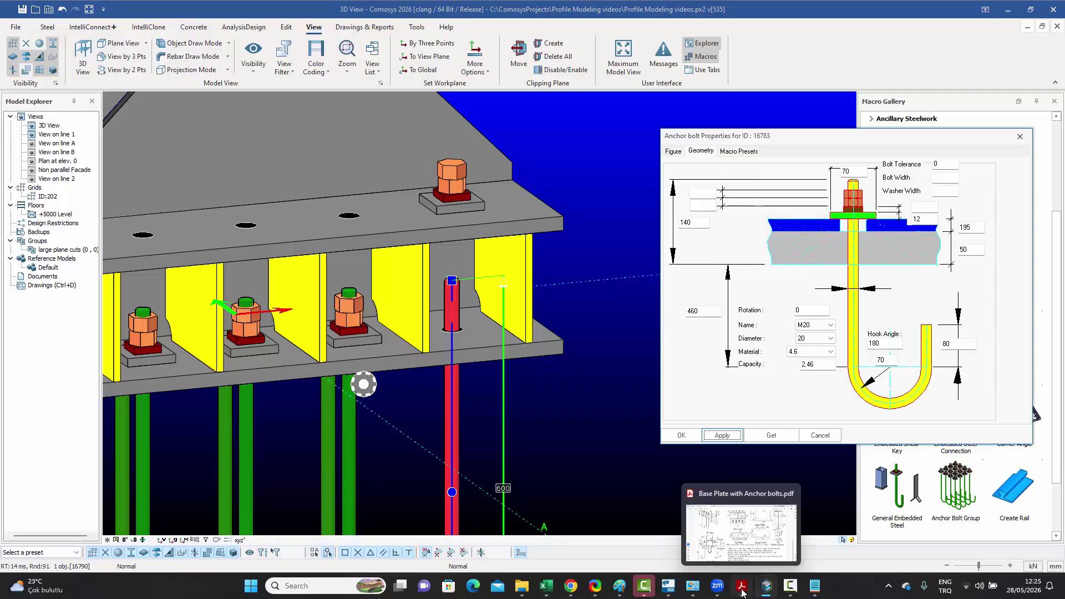
{"action": "left_click", "coordinate": [743, 586]}
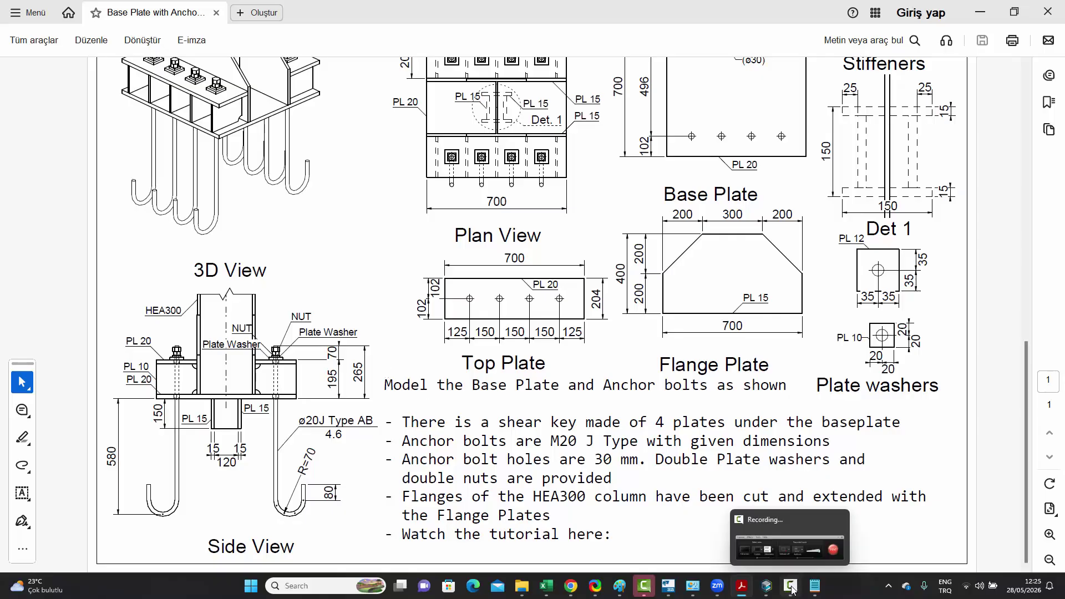
{"action": "left_click", "coordinate": [766, 585]}
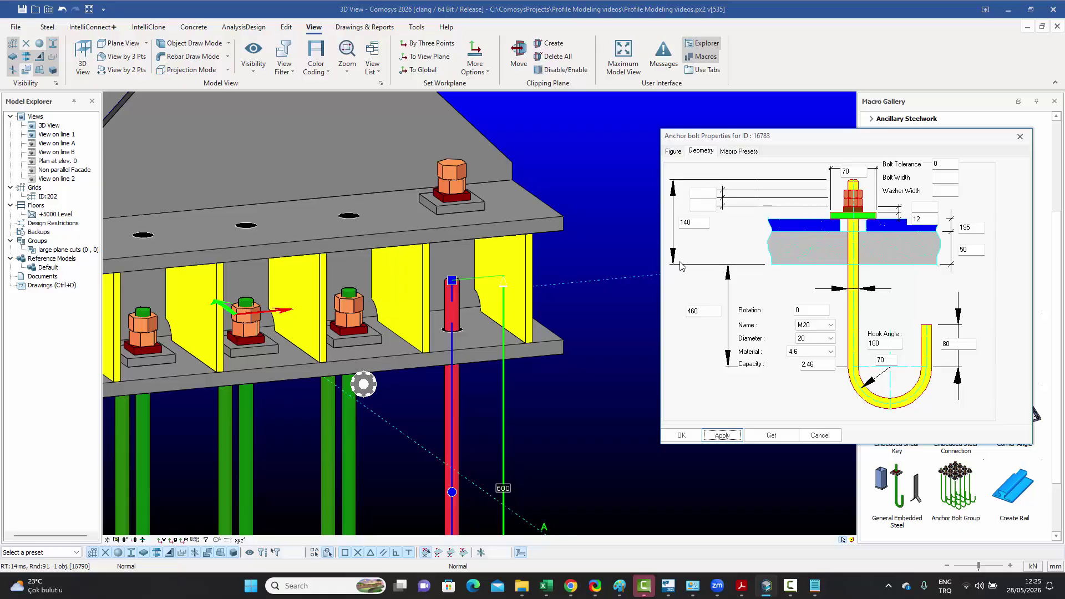
{"action": "left_click", "coordinate": [742, 586]}
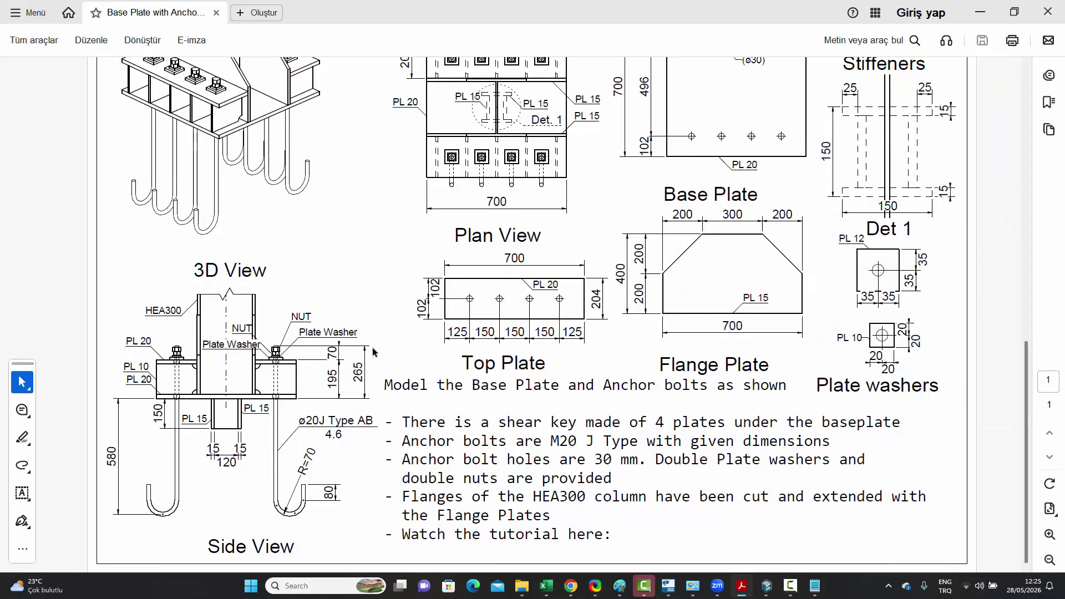
{"action": "mouse_move", "coordinate": [746, 591]}
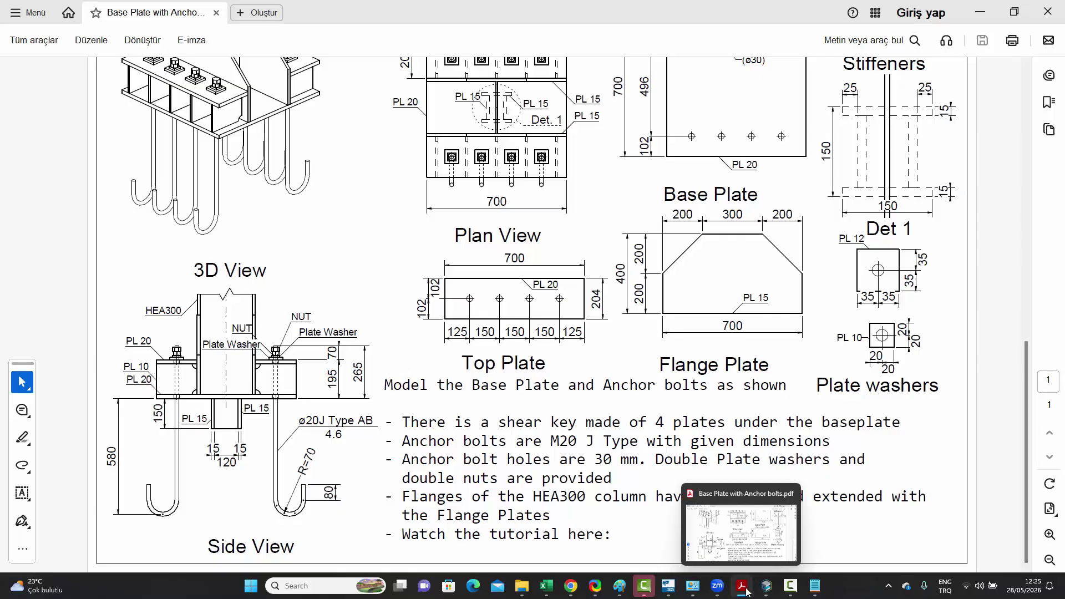
{"action": "left_click", "coordinate": [745, 591]}
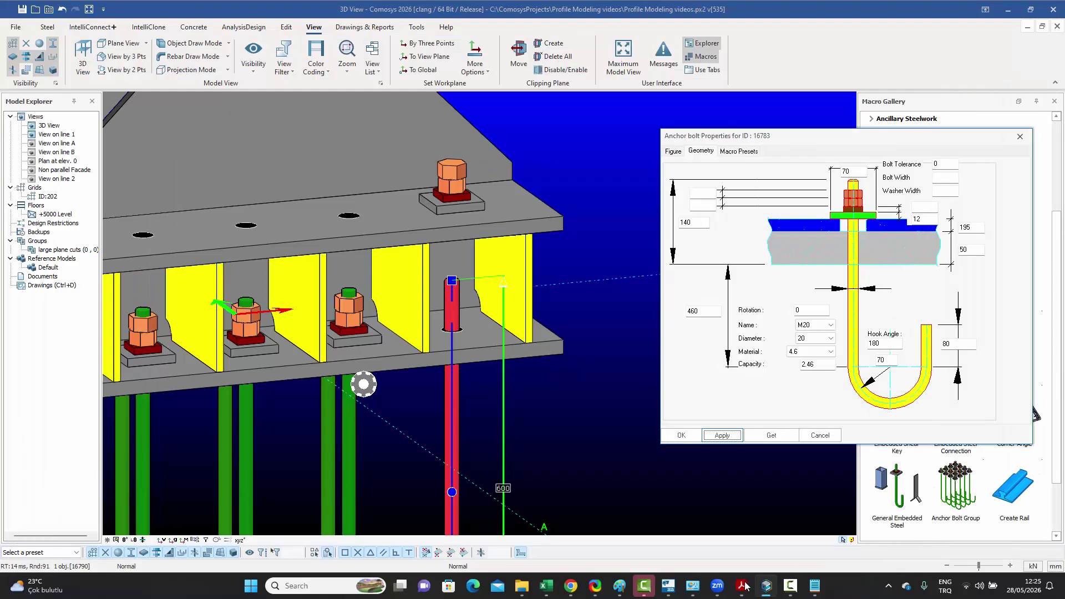
Step: Try an upper length of 305 for the end anchor bolt
{"action": "double_click", "coordinate": [695, 222]}
{"action": "type", "text": "3"}
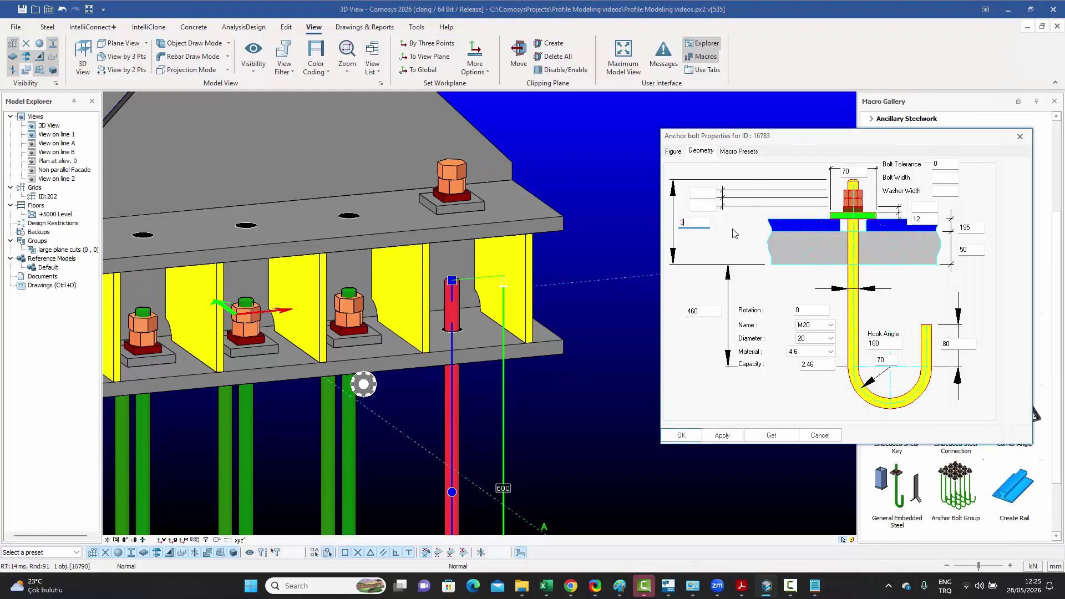
{"action": "type", "text": "05"}
{"action": "left_click", "coordinate": [721, 436]}
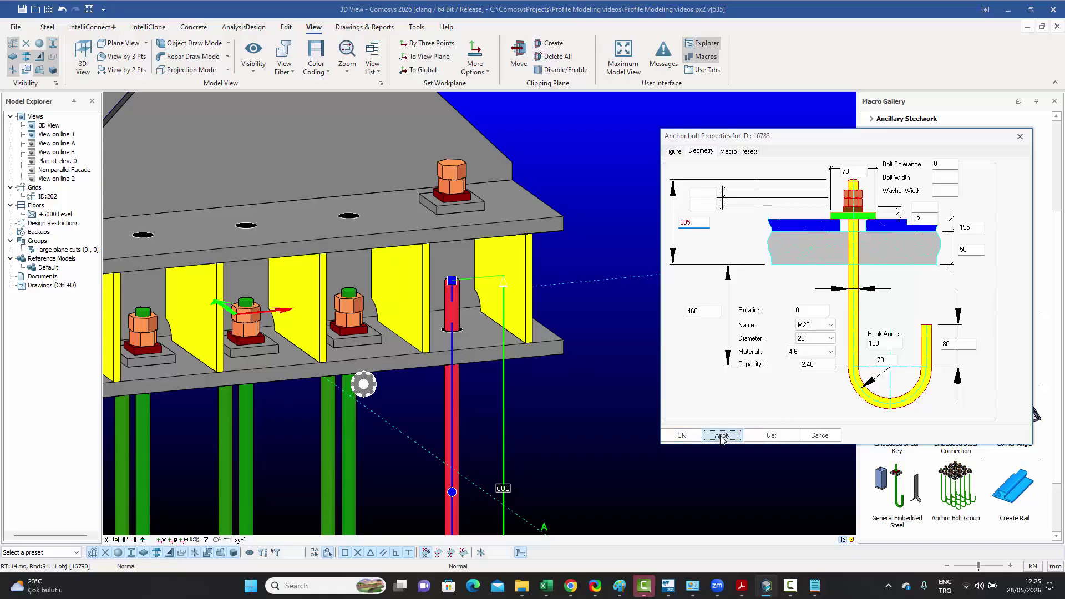
Step: Set the end anchor bolt's upper length to 315, accept the properties and deselect the bolt
{"action": "left_click", "coordinate": [685, 223]}
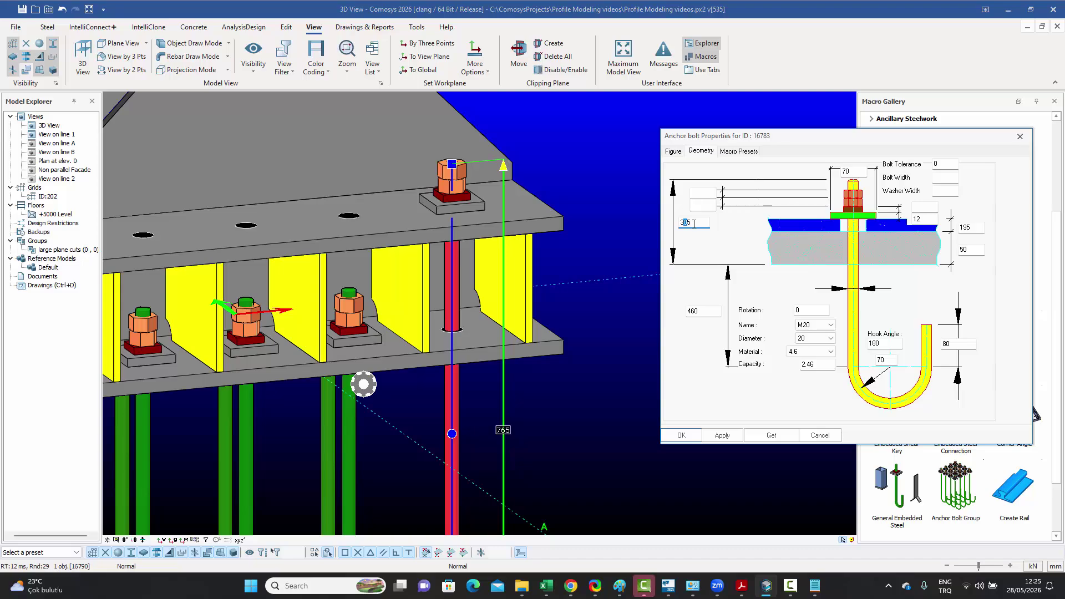
{"action": "left_click", "coordinate": [722, 433]}
{"action": "left_click", "coordinate": [681, 435]}
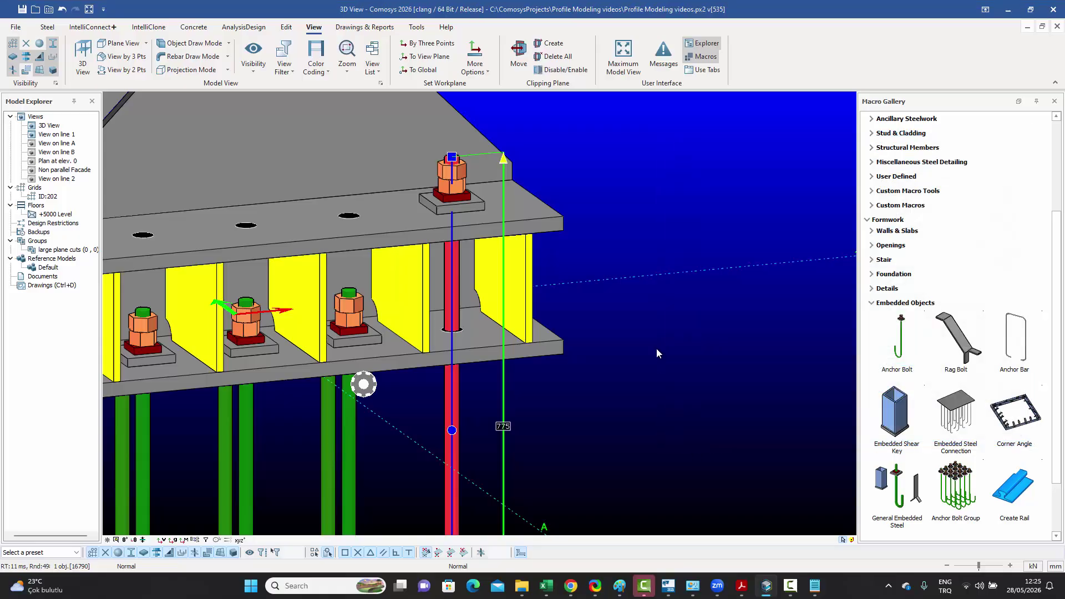
{"action": "key", "text": "Escape"}
Step: Review the end anchor bolt's nut and washer geometry settings against the model, and close the properties unchanged
{"action": "double_click", "coordinate": [457, 409]}
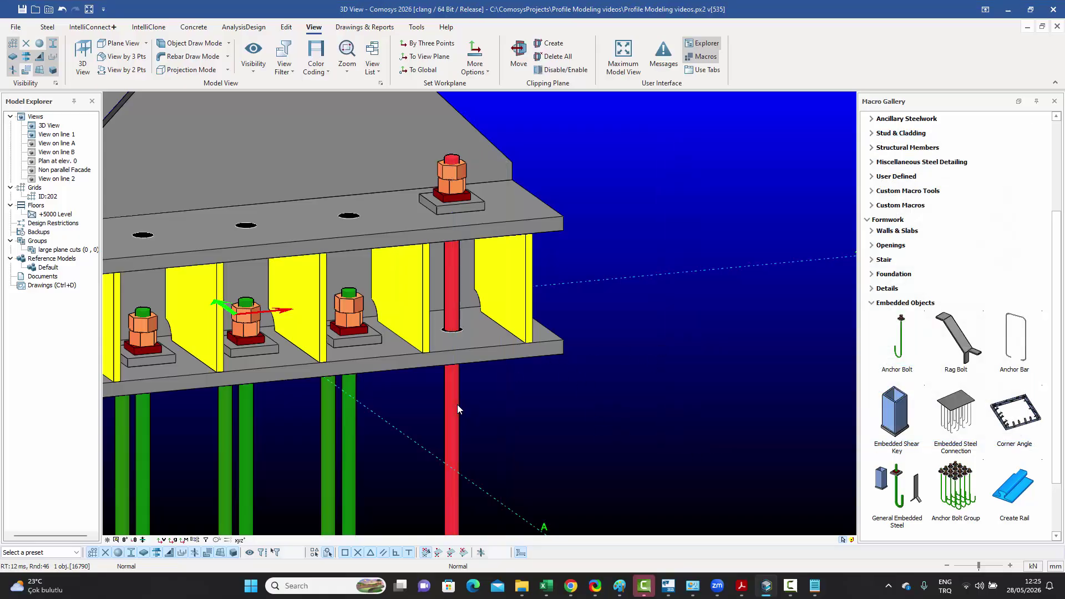
{"action": "left_click_drag", "start_coordinate": [552, 139], "coordinate": [846, 127]}
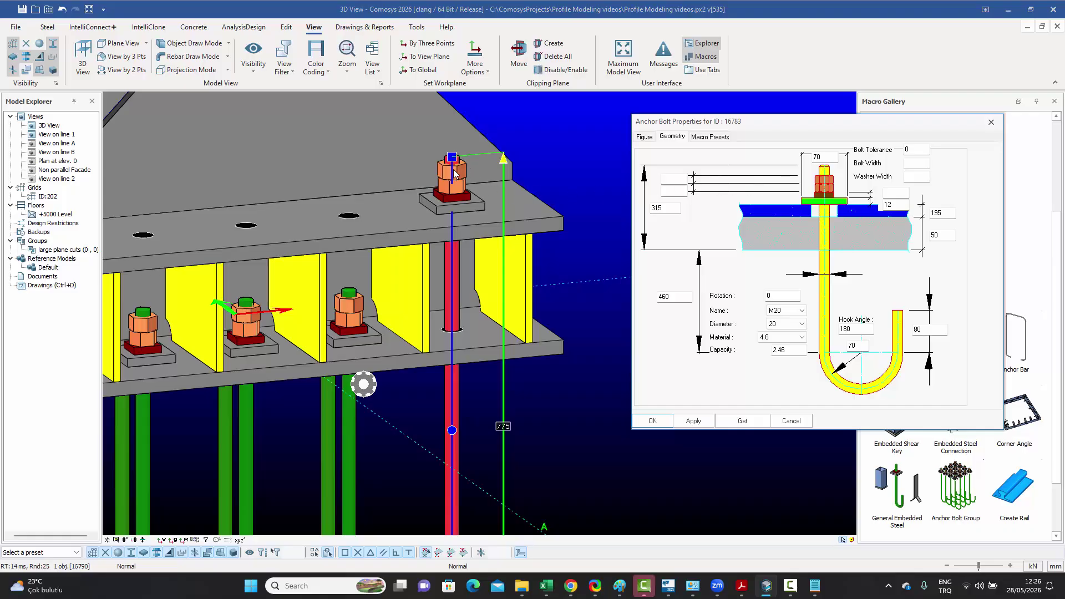
{"action": "left_click", "coordinate": [675, 189]}
{"action": "left_click", "coordinate": [991, 126]}
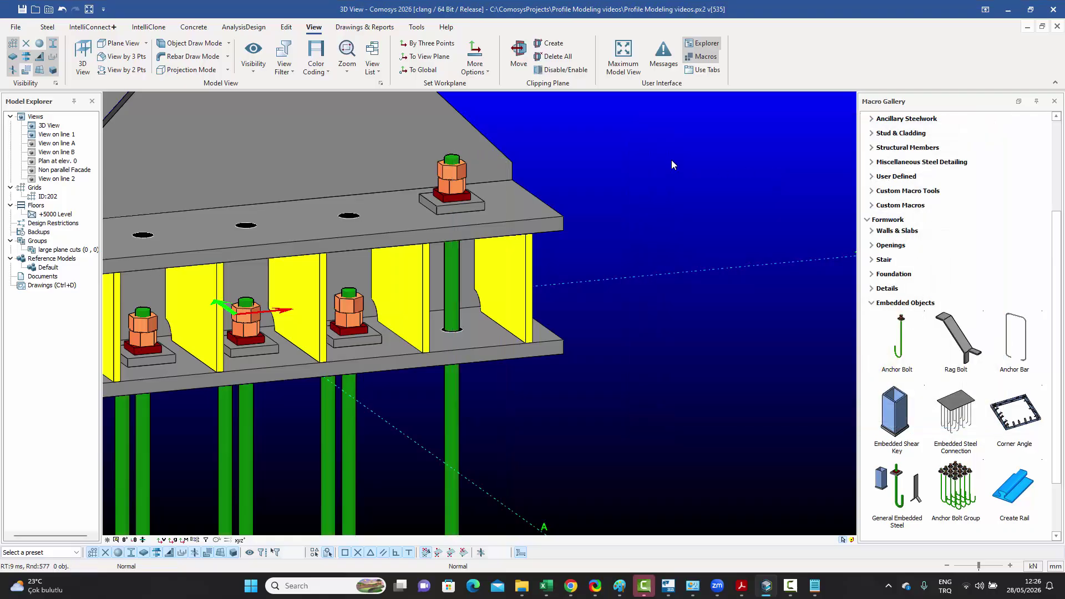
Step: Select all the anchor bolts and match them to the modified end anchor bolt
{"action": "middle_click_drag", "start_coordinate": [671, 159], "coordinate": [590, 190]}
{"action": "right_click", "coordinate": [617, 250]}
{"action": "left_click_drag", "start_coordinate": [596, 396], "coordinate": [316, 345]}
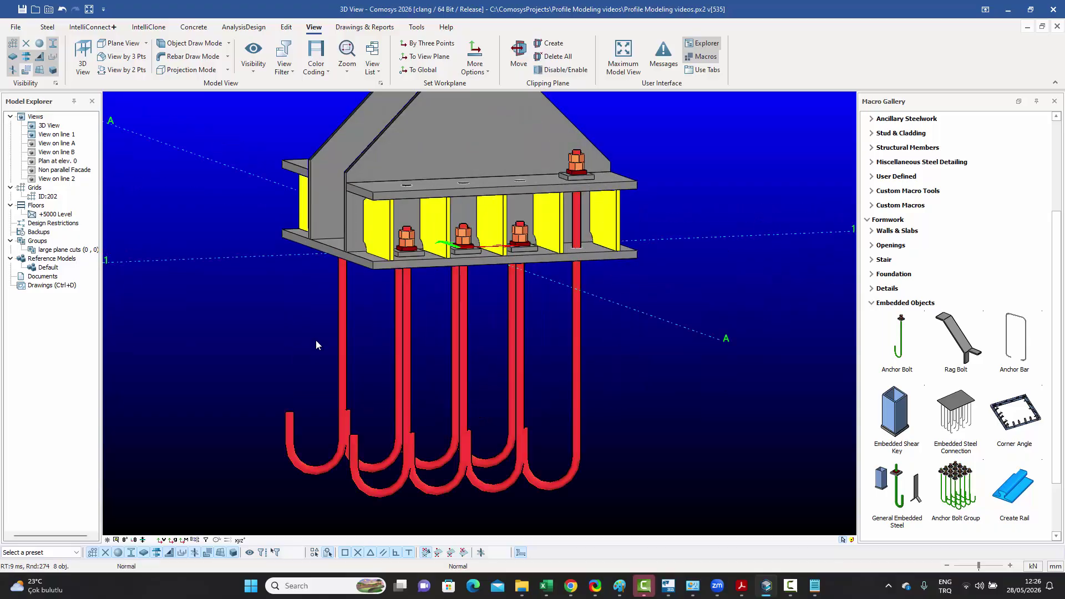
{"action": "right_click", "coordinate": [342, 324]}
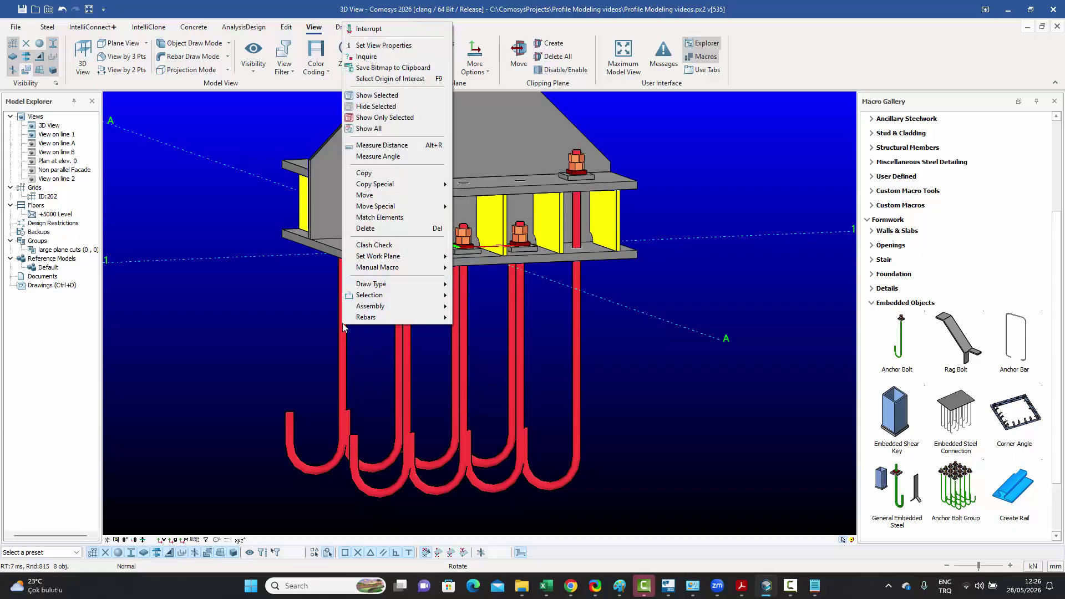
{"action": "left_click", "coordinate": [408, 219]}
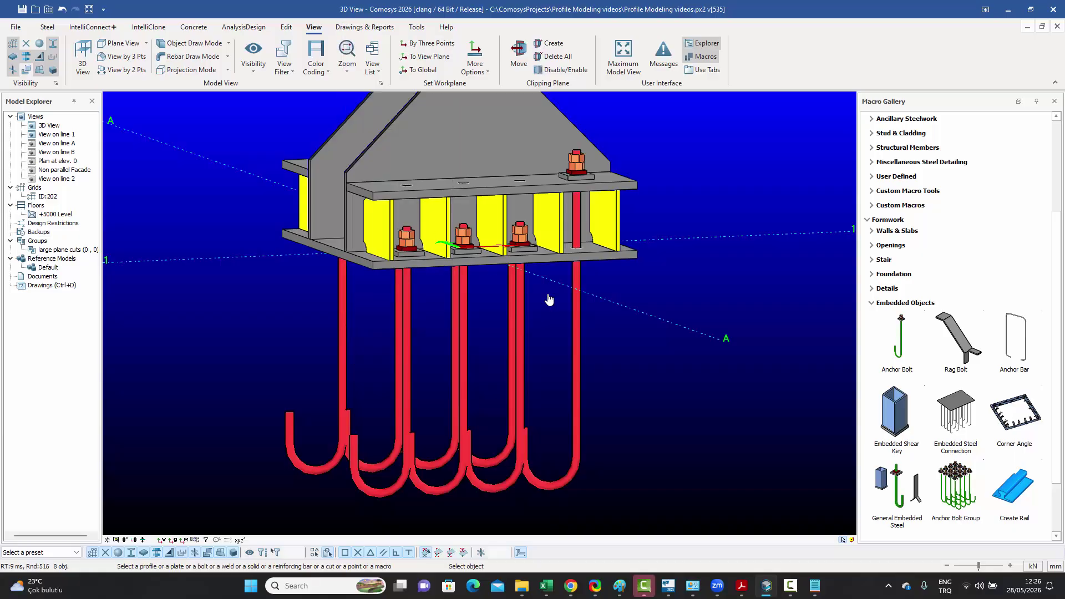
{"action": "left_click", "coordinate": [575, 337]}
Step: Set the rotation of the end anchor bolt in the front row to 90, apply it and close its properties
{"action": "middle_click_drag", "start_coordinate": [594, 321], "coordinate": [621, 346]}
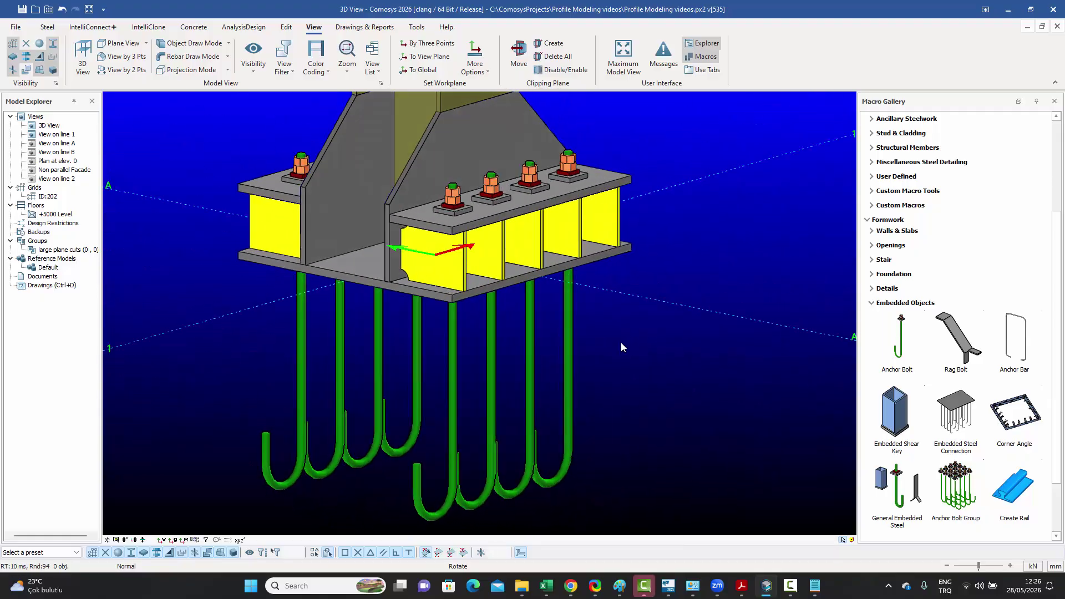
{"action": "double_click", "coordinate": [568, 352]}
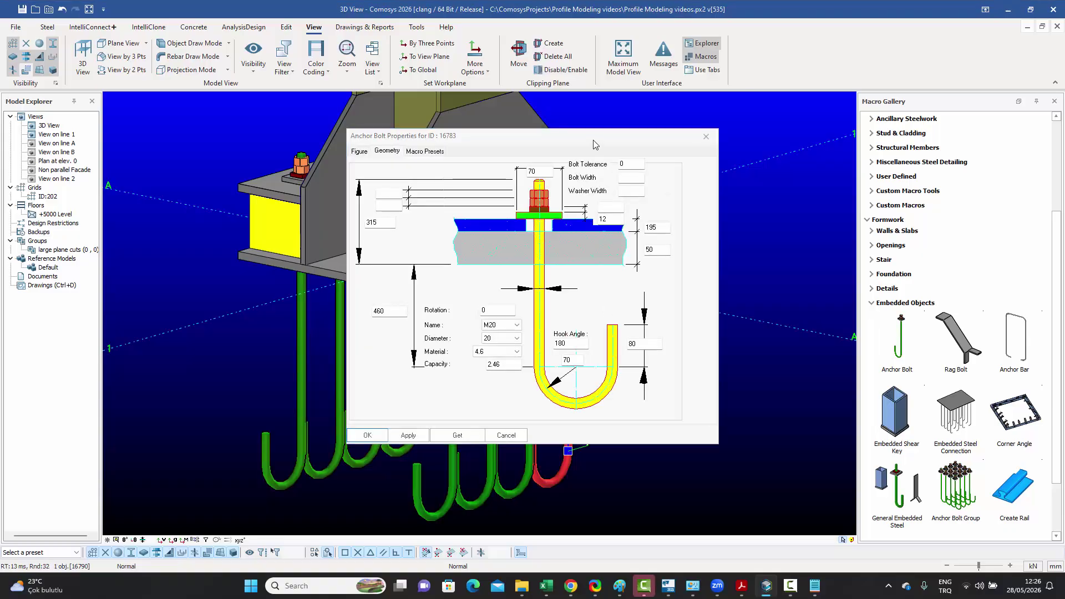
{"action": "left_click_drag", "start_coordinate": [593, 145], "coordinate": [868, 145]}
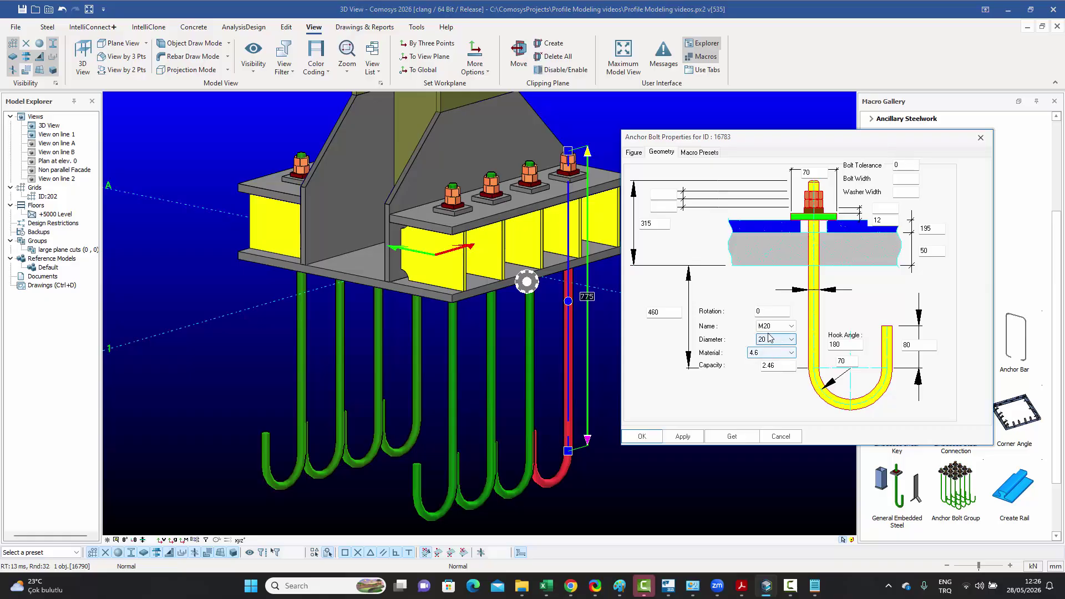
{"action": "left_click", "coordinate": [771, 311]}
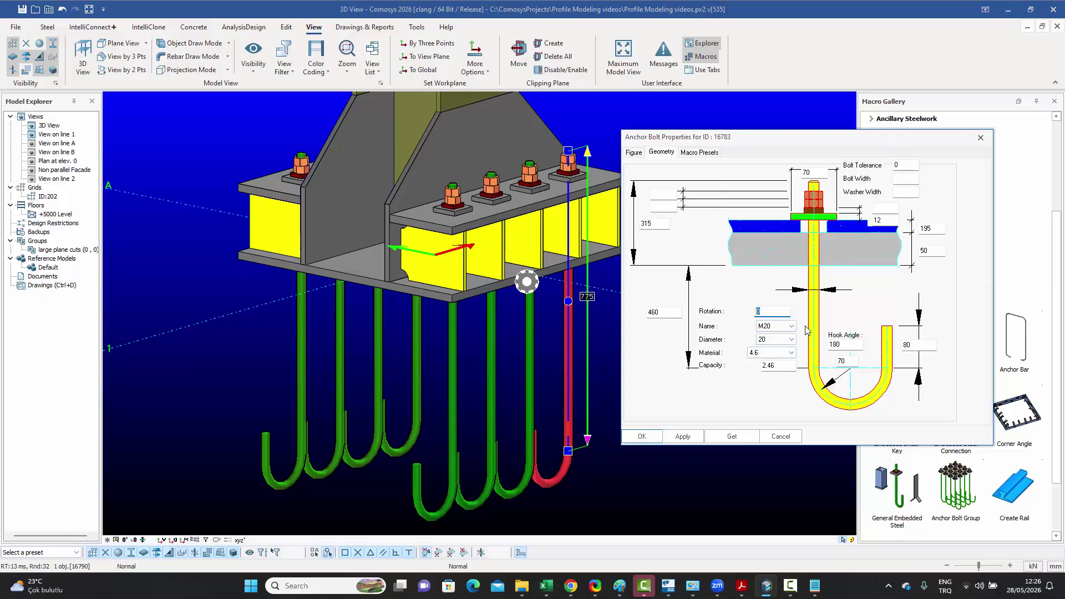
{"action": "type", "text": "90"}
{"action": "left_click", "coordinate": [683, 436]}
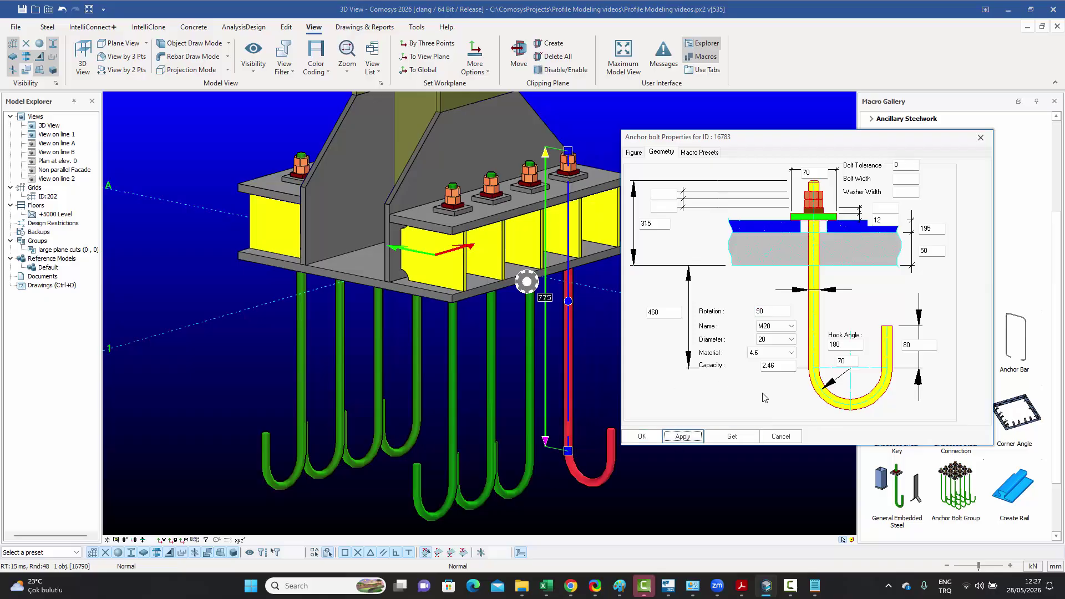
{"action": "left_click", "coordinate": [779, 437]}
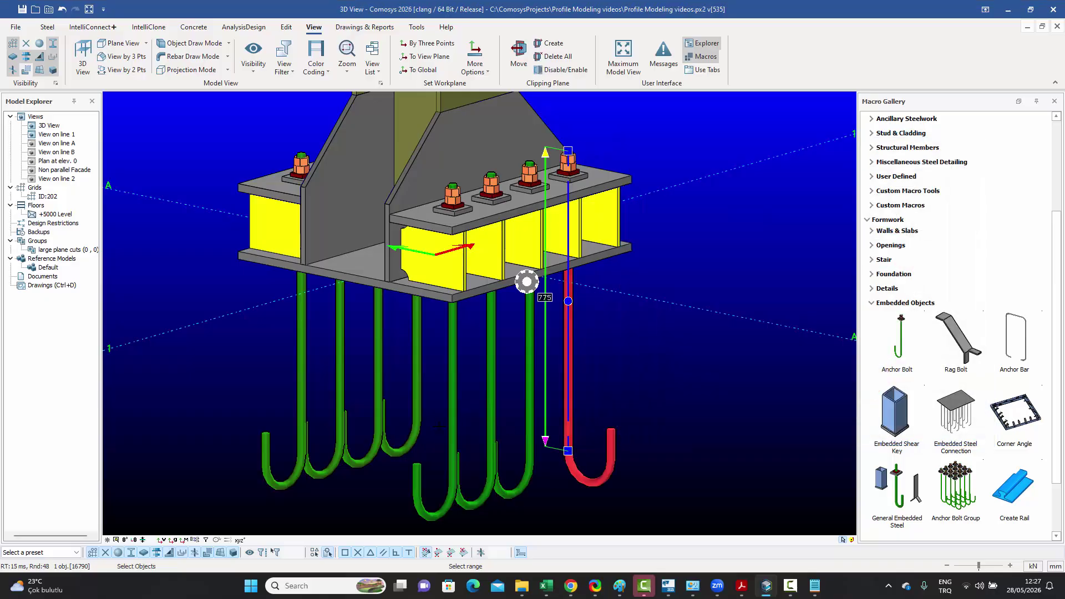
Step: Match the anchor bolts of the front row to the rotated end bolt
{"action": "left_click_drag", "start_coordinate": [594, 404], "coordinate": [457, 397]}
{"action": "right_click", "coordinate": [457, 398]}
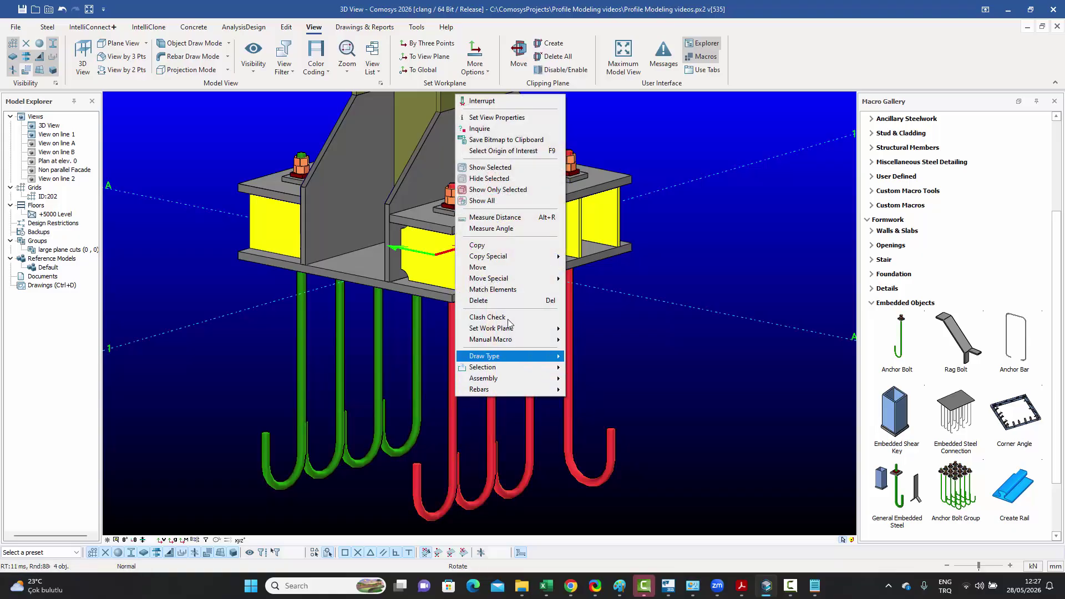
{"action": "left_click", "coordinate": [510, 290]}
{"action": "left_click", "coordinate": [581, 382]}
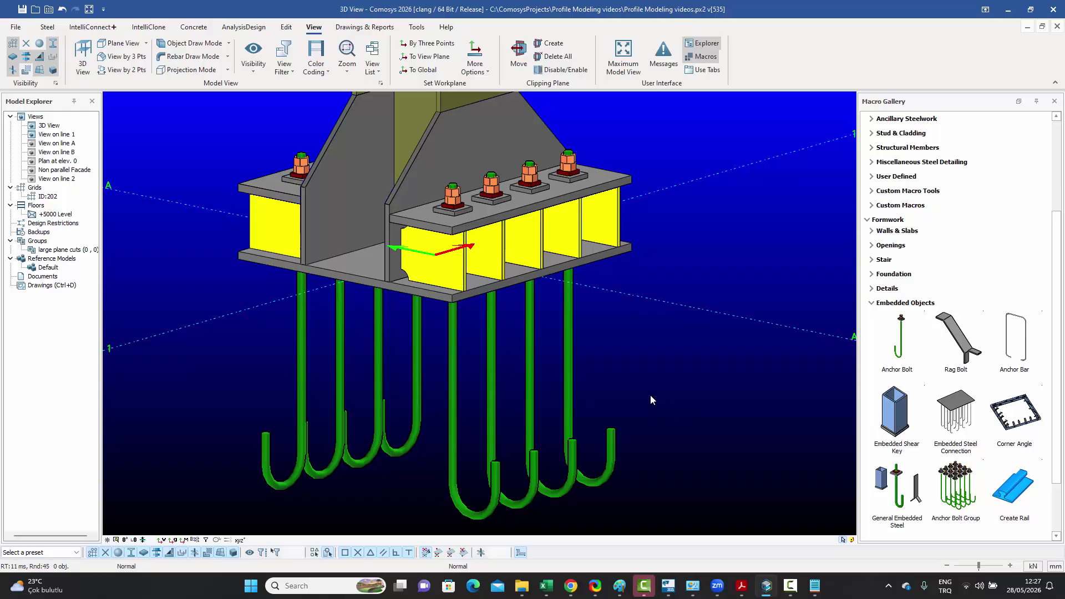
Step: Set the rotation of the end anchor bolt in the opposite row to -90 and apply it
{"action": "middle_click_drag", "start_coordinate": [493, 421], "coordinate": [428, 421]}
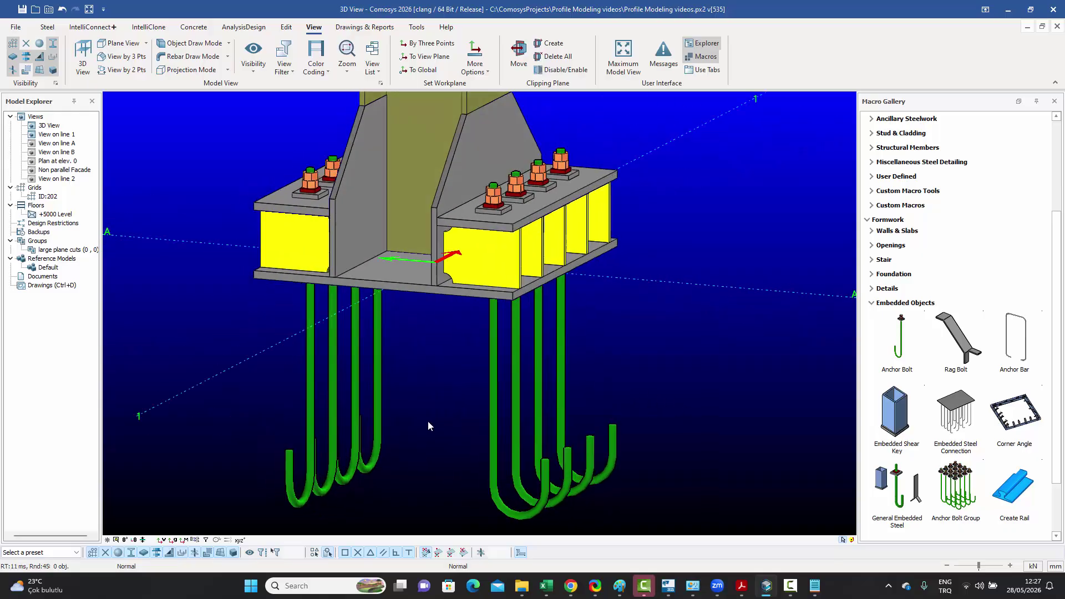
{"action": "double_click", "coordinate": [379, 398]}
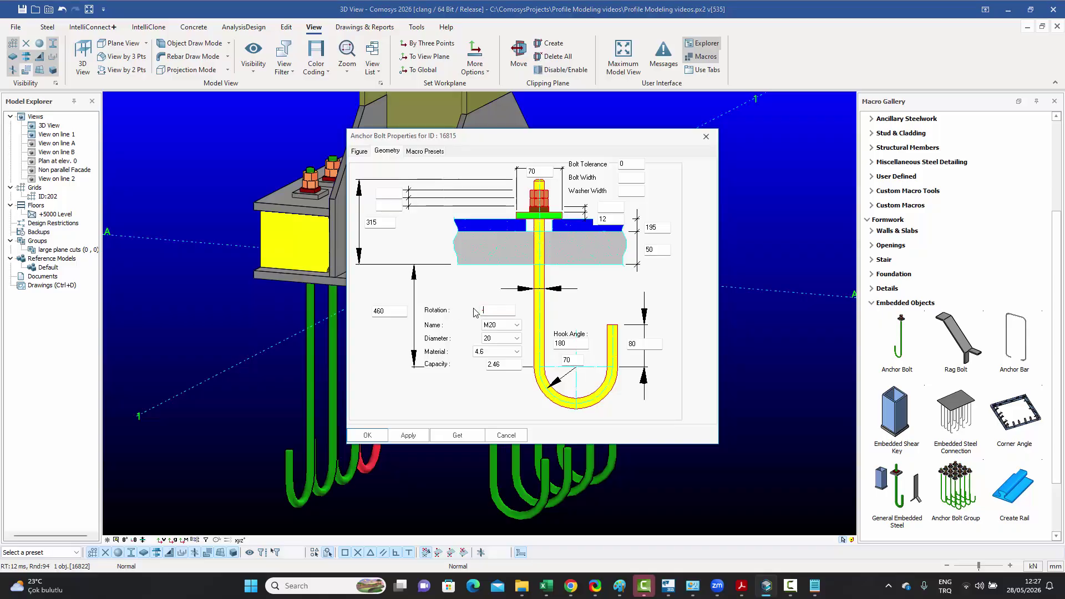
{"action": "left_click_drag", "start_coordinate": [650, 136], "coordinate": [854, 112]}
{"action": "left_click", "coordinate": [610, 411]}
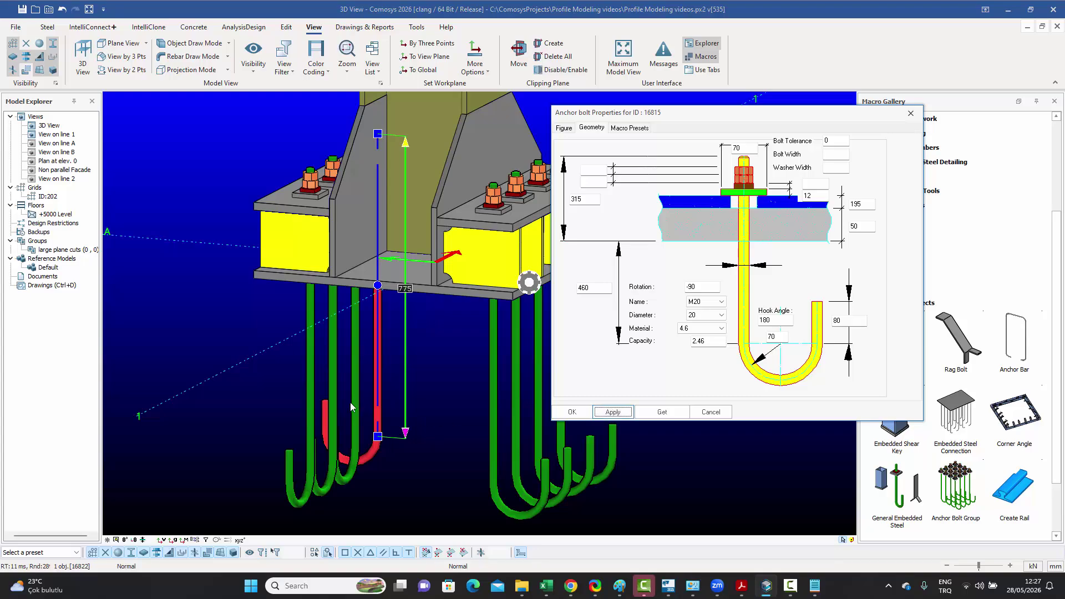
Step: Match the other three anchor bolts of that row to the bolt rotated by -90, and close its properties
{"action": "left_click", "coordinate": [352, 388]}
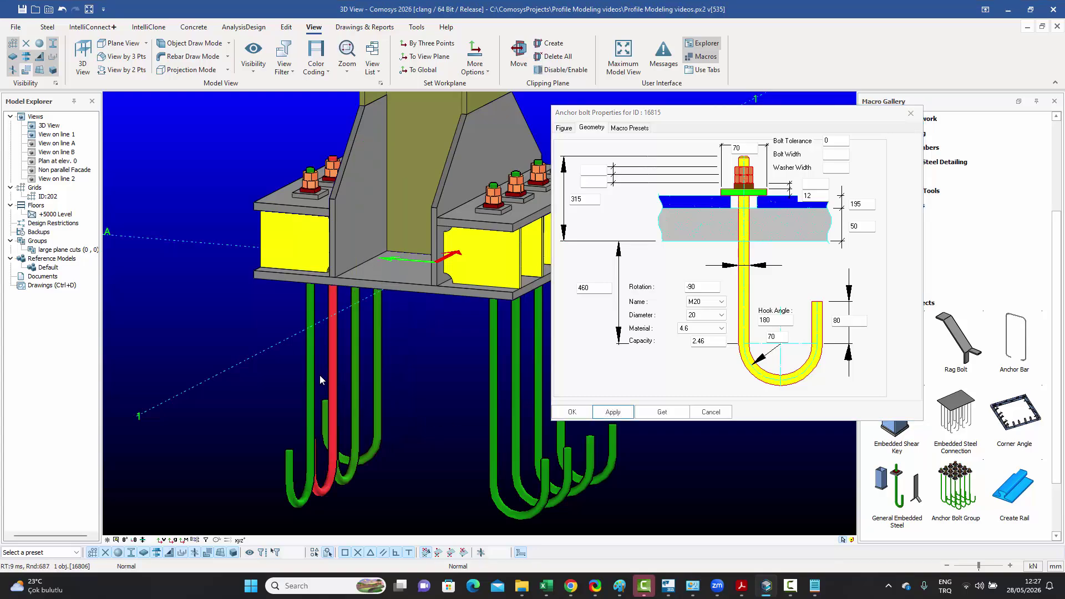
{"action": "left_click", "coordinate": [353, 361], "text": "ctrl"}
{"action": "left_click", "coordinate": [315, 365], "text": "ctrl"}
{"action": "right_click", "coordinate": [319, 365]}
{"action": "left_click", "coordinate": [355, 258]}
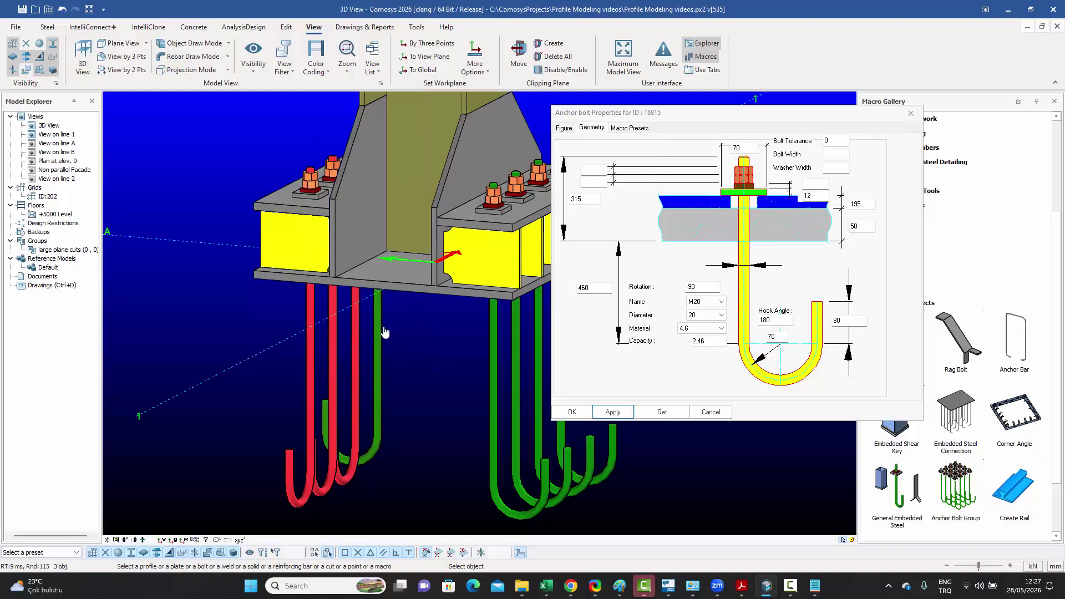
{"action": "left_click", "coordinate": [711, 411]}
Step: Inspect the bolt heads in the model, and examine the nuts and plate washer details in the base plate PDF in Acrobat
{"action": "scroll", "coordinate": [644, 349], "scroll_direction": "down", "scroll_amount": 3}
{"action": "scroll", "coordinate": [645, 349], "scroll_direction": "up", "scroll_amount": 5}
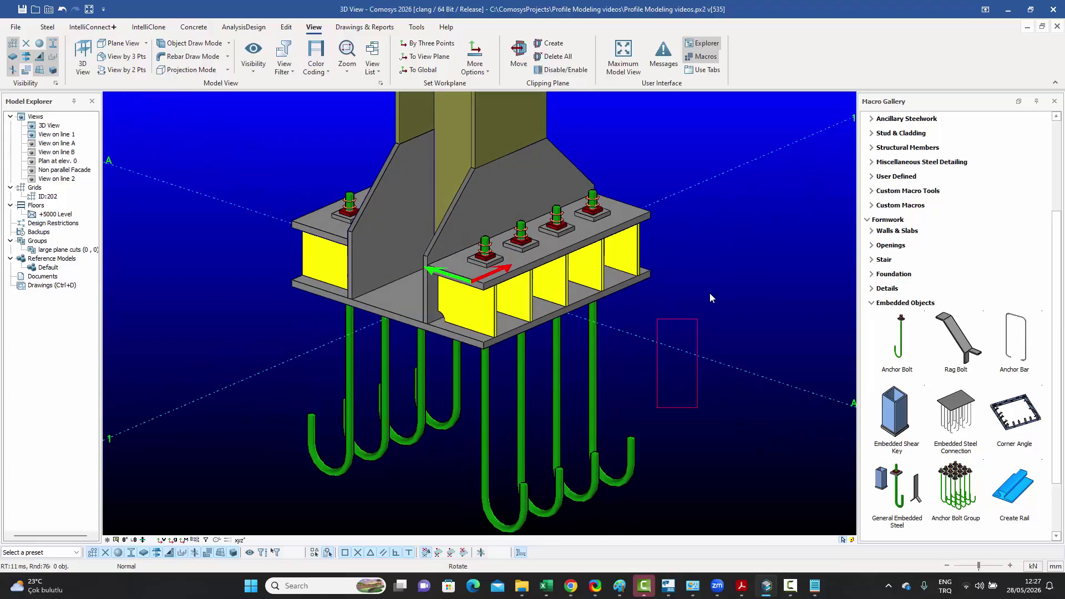
{"action": "scroll", "coordinate": [649, 278], "scroll_direction": "up", "scroll_amount": 3}
{"action": "middle_click_drag", "start_coordinate": [635, 243], "coordinate": [699, 285]}
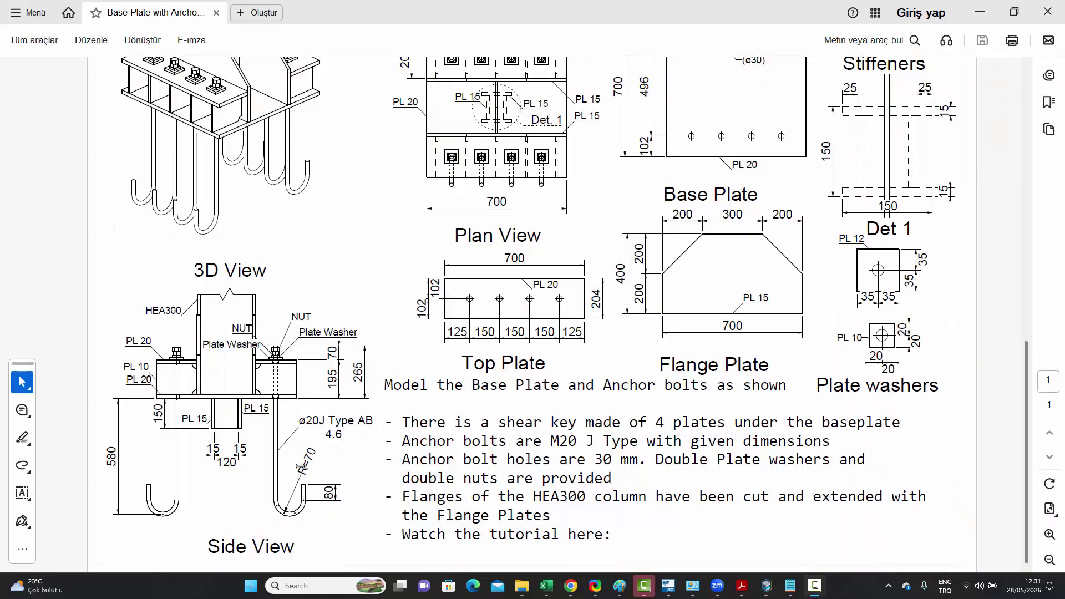
{"action": "scroll", "coordinate": [266, 327], "scroll_direction": "up", "scroll_amount": 10, "text": "ctrl"}
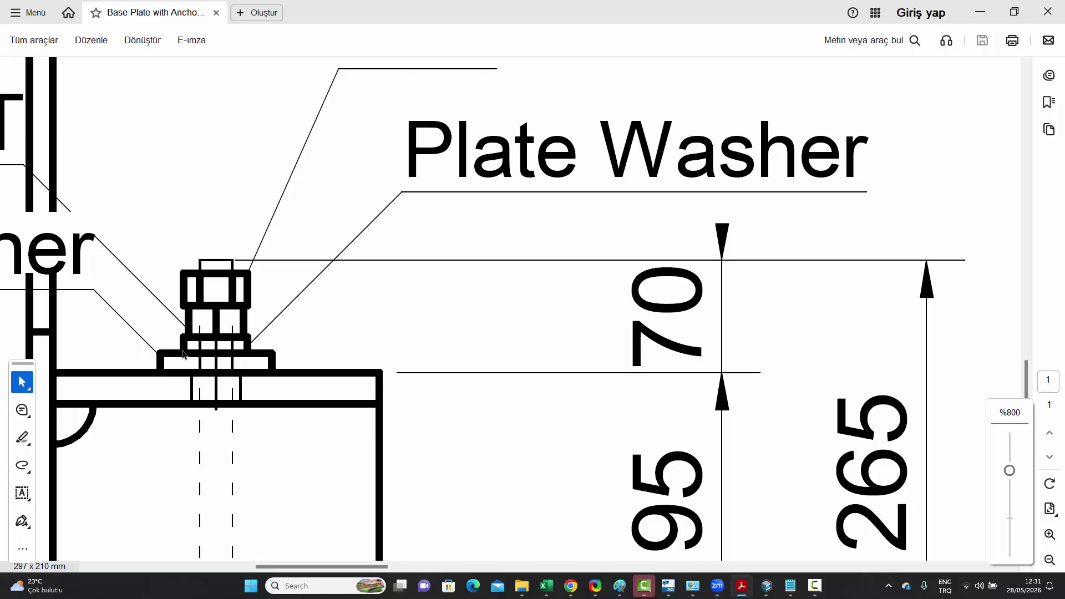
{"action": "scroll", "coordinate": [342, 351], "scroll_direction": "down", "scroll_amount": 3, "text": "ctrl"}
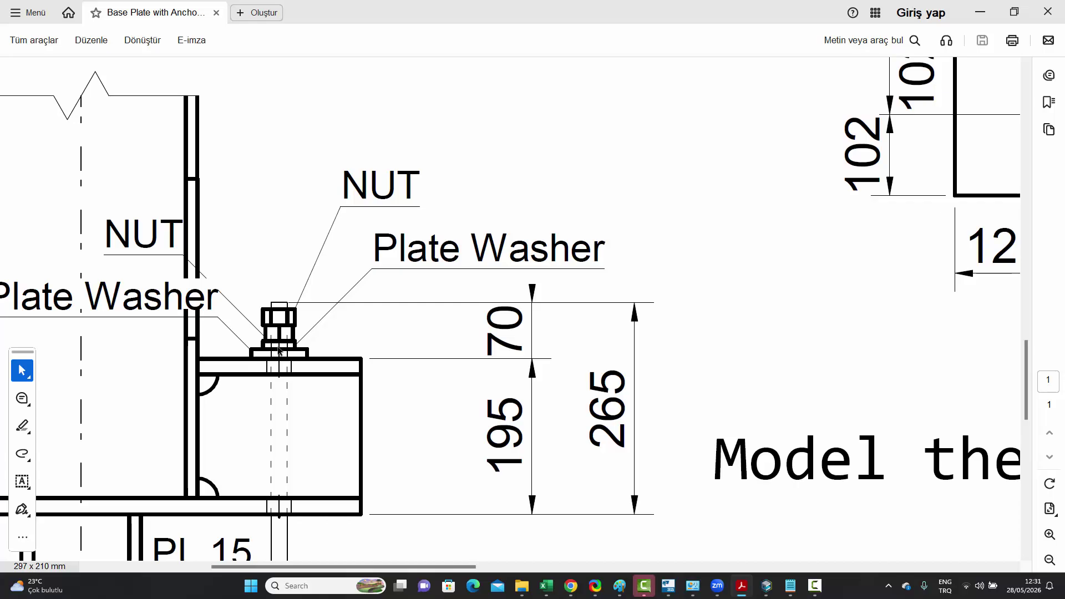
{"action": "scroll", "coordinate": [281, 355], "scroll_direction": "down", "scroll_amount": 2, "text": "ctrl"}
{"action": "scroll", "coordinate": [283, 355], "scroll_direction": "down", "scroll_amount": 1, "text": "ctrl"}
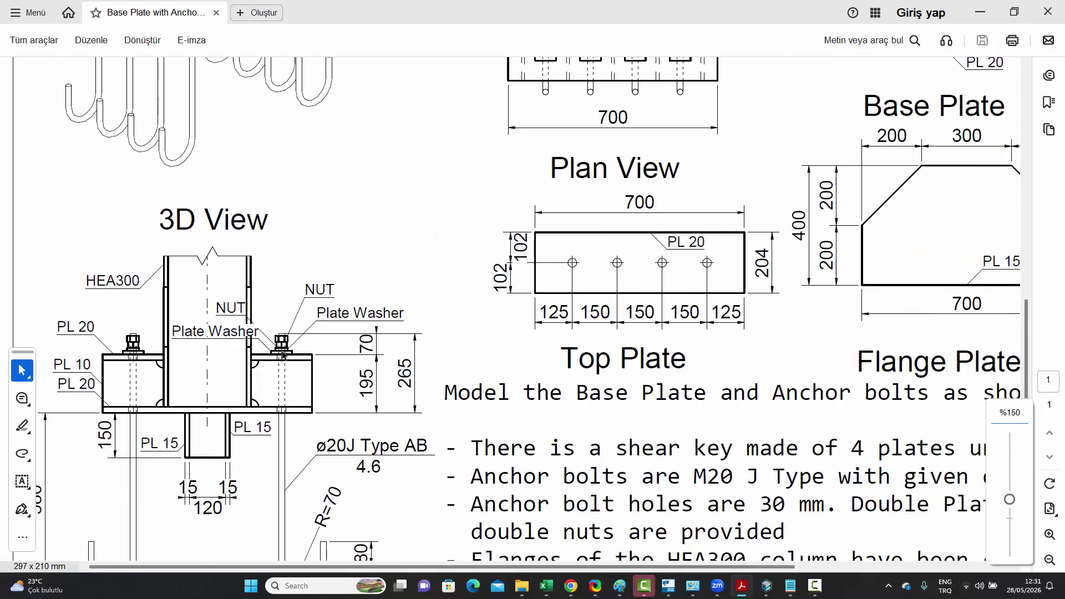
{"action": "scroll", "coordinate": [283, 355], "scroll_direction": "down", "scroll_amount": 2, "text": "ctrl"}
{"action": "scroll", "coordinate": [959, 260], "scroll_direction": "up", "scroll_amount": 3, "text": "ctrl"}
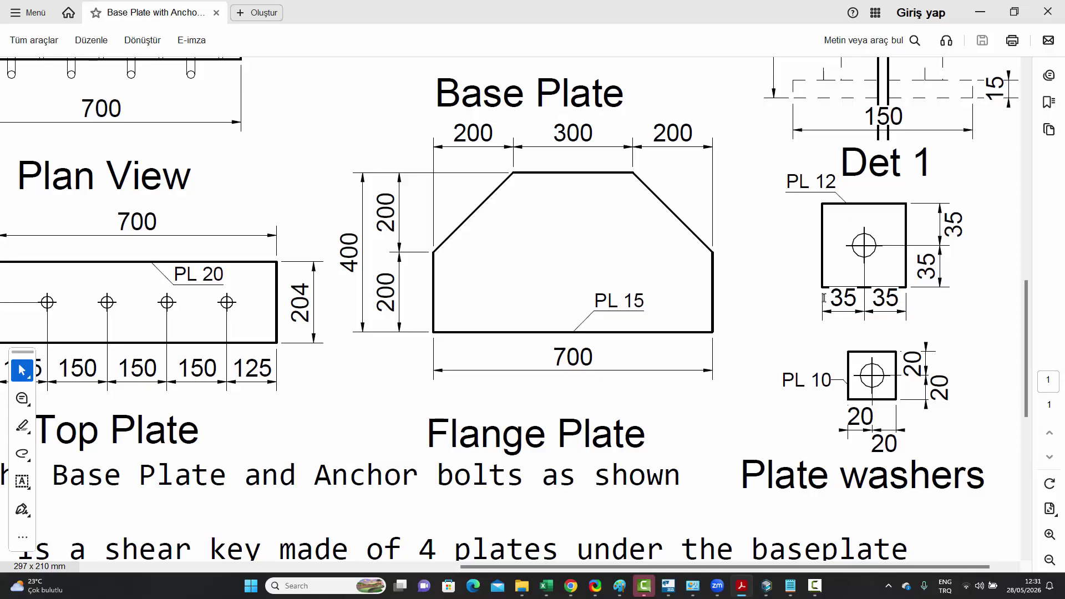
Step: Examine the plate washer dimensions and the stacked nuts and washers in the 3D view of the base plate drawing
{"action": "scroll", "coordinate": [837, 302], "scroll_direction": "down", "scroll_amount": 5, "text": "ctrl"}
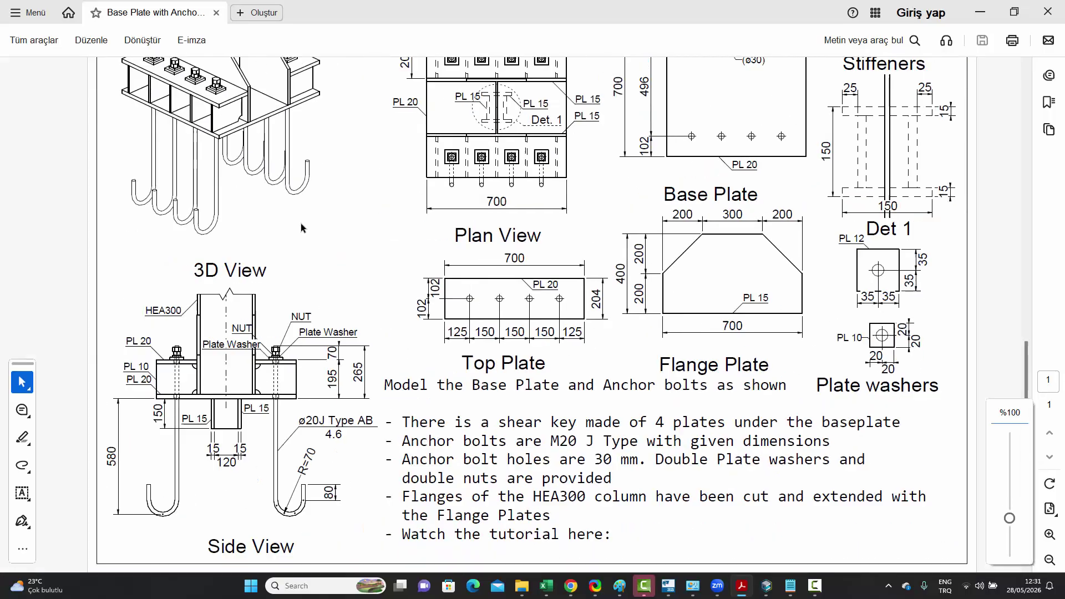
{"action": "scroll", "coordinate": [301, 223], "scroll_direction": "up", "scroll_amount": 10, "text": "ctrl"}
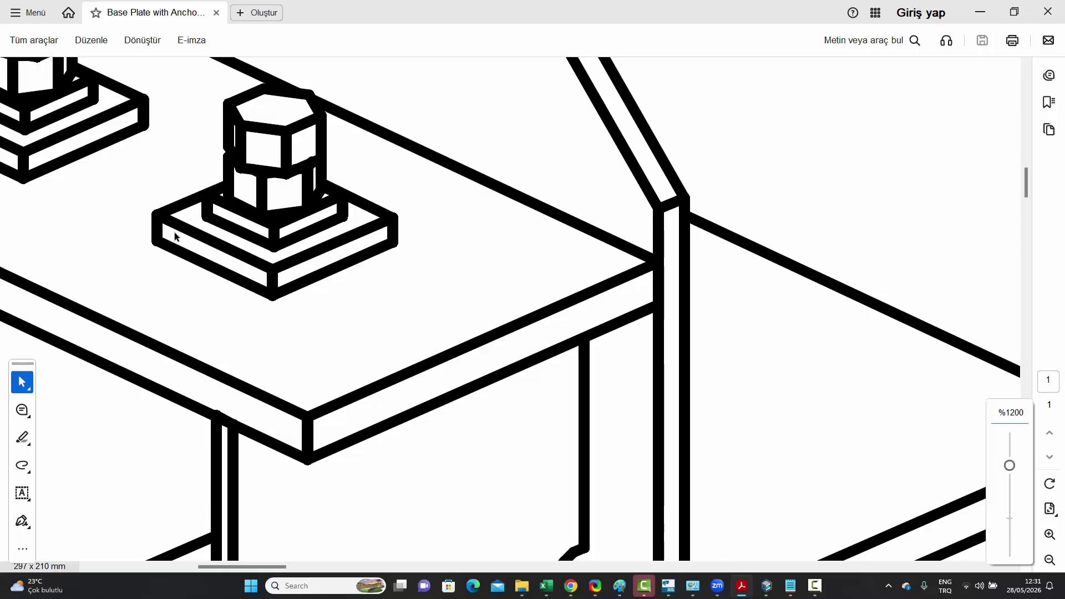
{"action": "scroll", "coordinate": [264, 220], "scroll_direction": "down", "scroll_amount": 10, "text": "ctrl"}
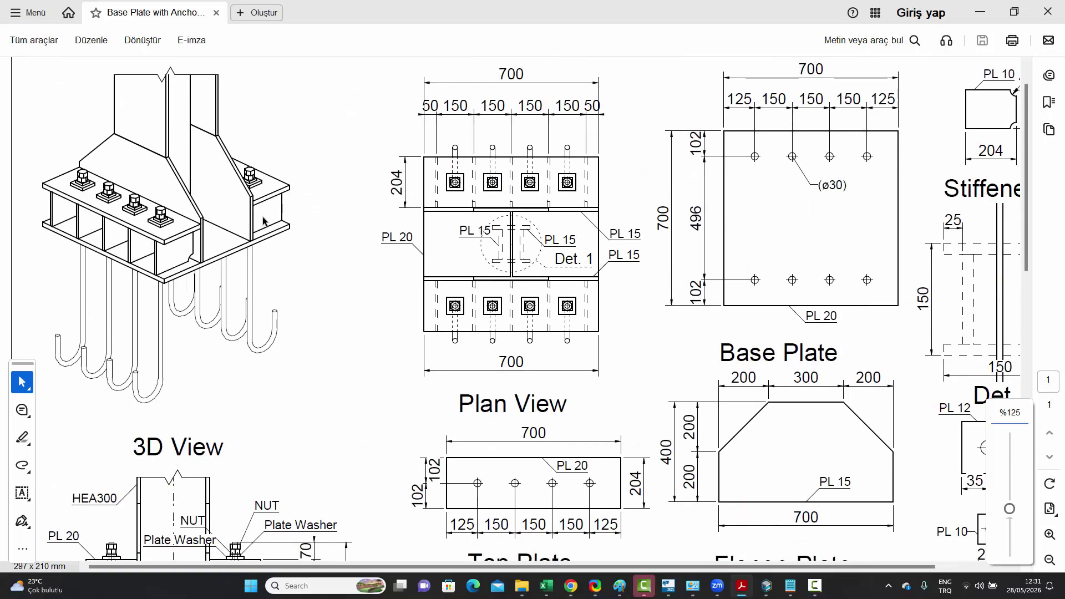
{"action": "scroll", "coordinate": [263, 221], "scroll_direction": "down", "scroll_amount": 2, "text": "ctrl"}
{"action": "scroll", "coordinate": [921, 382], "scroll_direction": "up", "scroll_amount": 2, "text": "ctrl"}
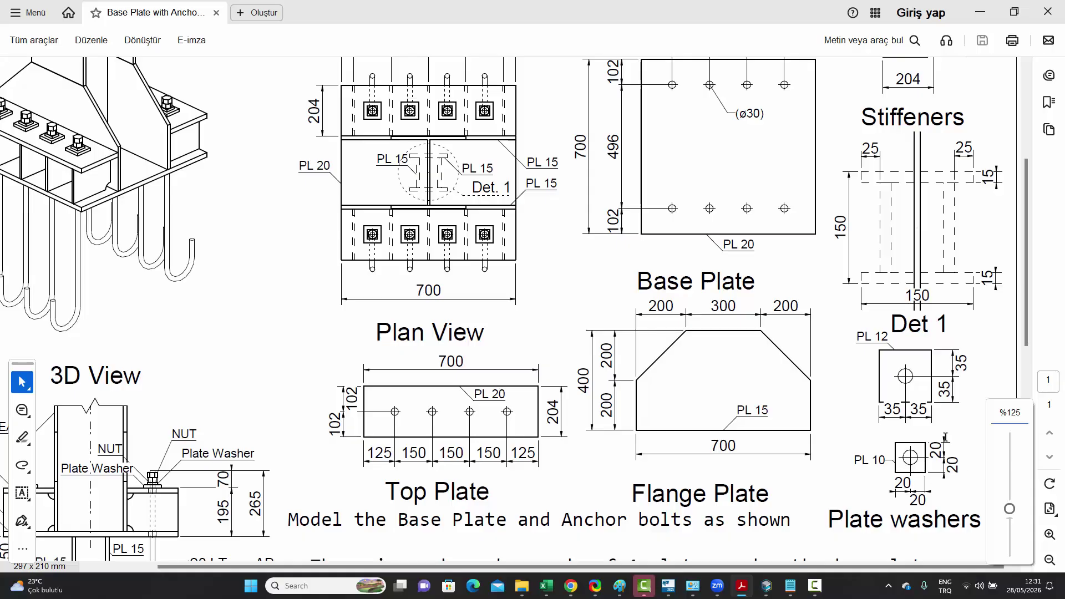
{"action": "scroll", "coordinate": [891, 405], "scroll_direction": "down", "scroll_amount": 3, "text": "ctrl"}
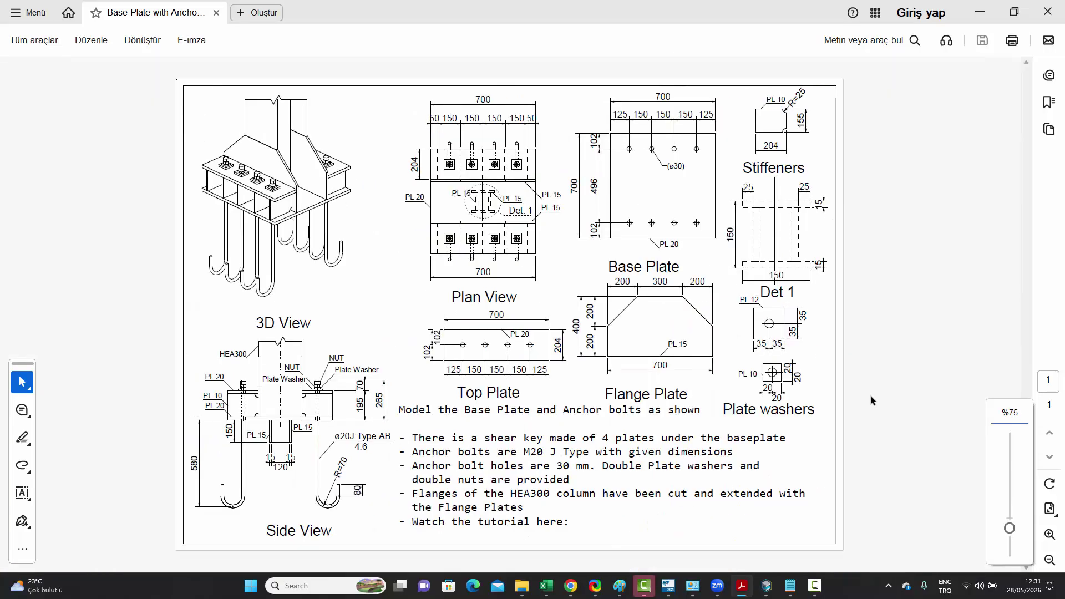
Step: Switch to Comosys, review the nut and washer geometry settings of the end anchor bolt, and close its properties
{"action": "left_click", "coordinate": [766, 585]}
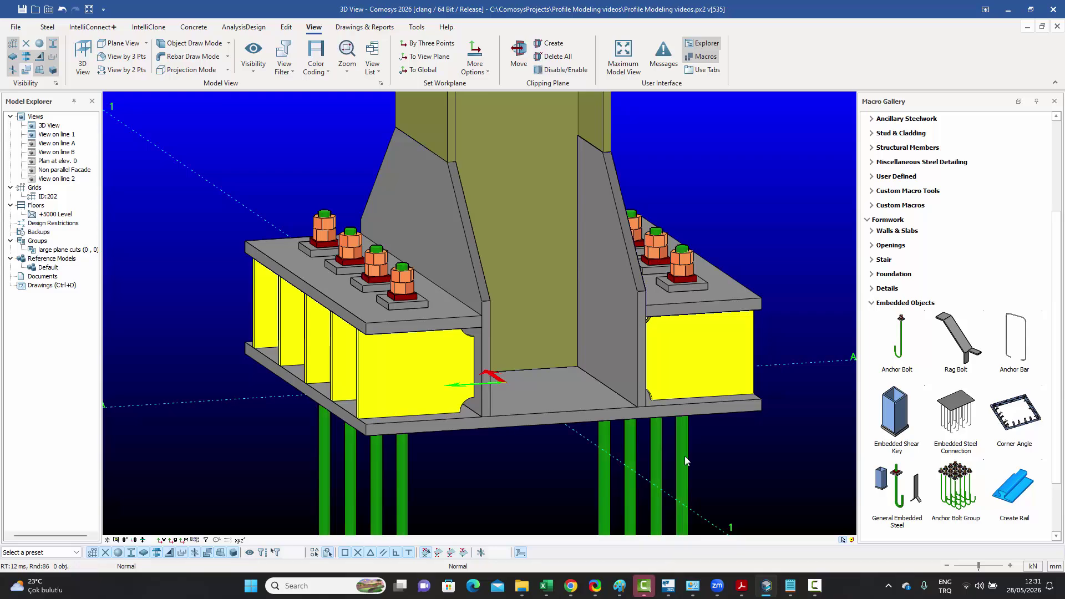
{"action": "double_click", "coordinate": [686, 458]}
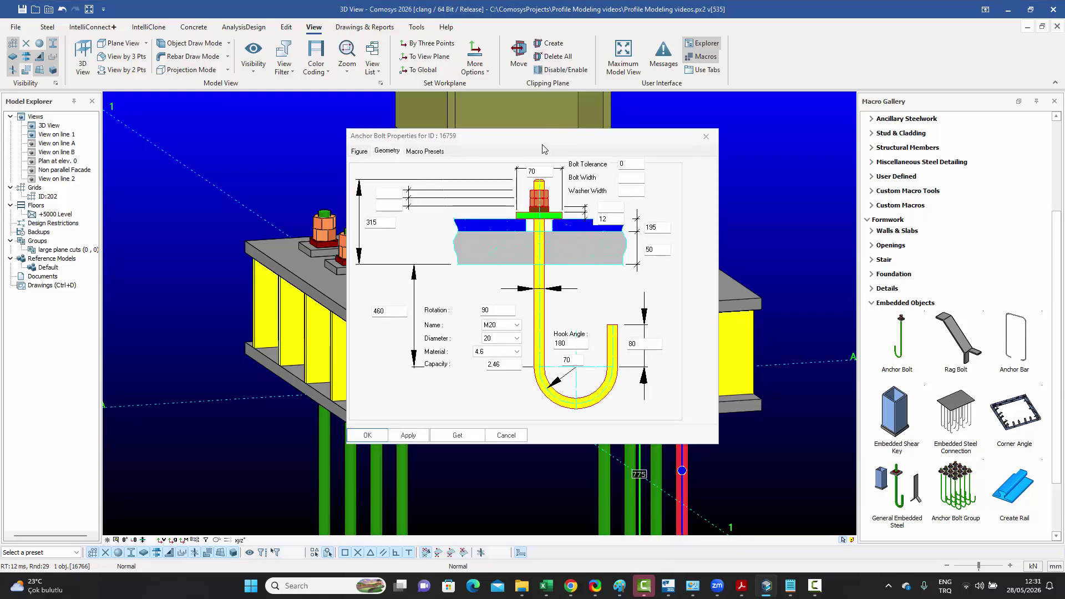
{"action": "left_click_drag", "start_coordinate": [454, 135], "coordinate": [248, 129]}
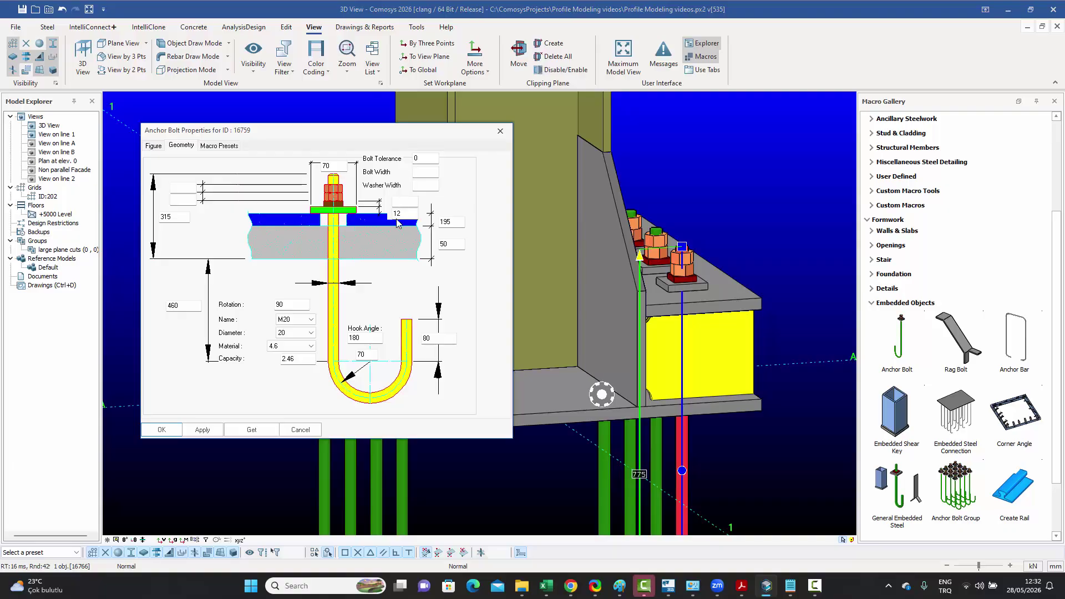
{"action": "left_click", "coordinate": [425, 186]}
{"action": "left_click", "coordinate": [500, 134]}
Step: Inspect the modelled base plate connection, checking the nuts, plate washers and hook directions of both anchor bolt rows
{"action": "middle_click_drag", "start_coordinate": [674, 177], "coordinate": [667, 224]}
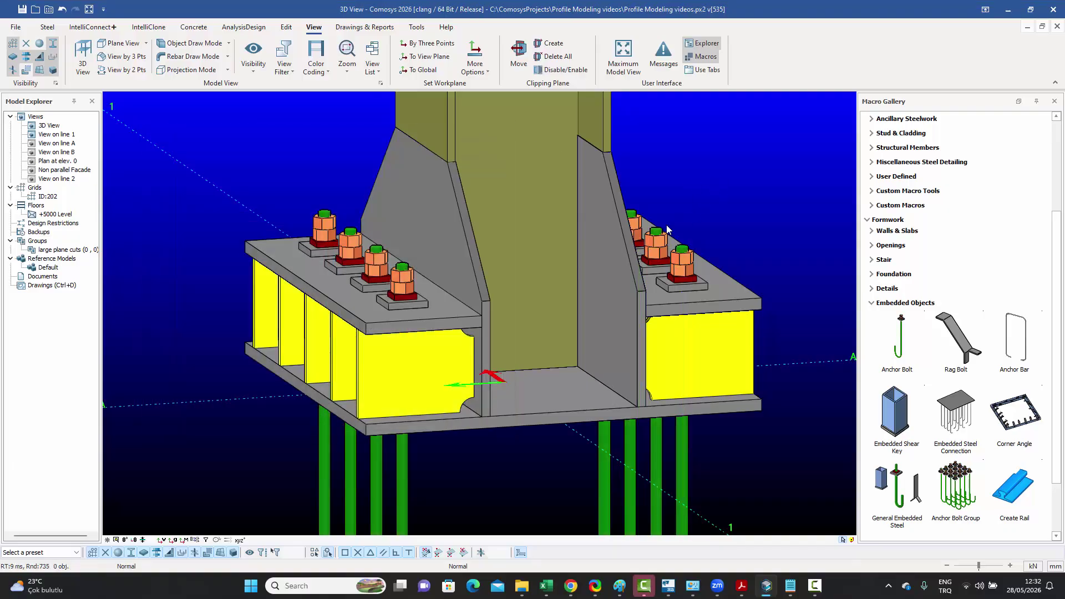
{"action": "scroll", "coordinate": [667, 225], "scroll_direction": "down", "scroll_amount": 3}
{"action": "scroll", "coordinate": [669, 239], "scroll_direction": "up", "scroll_amount": 3}
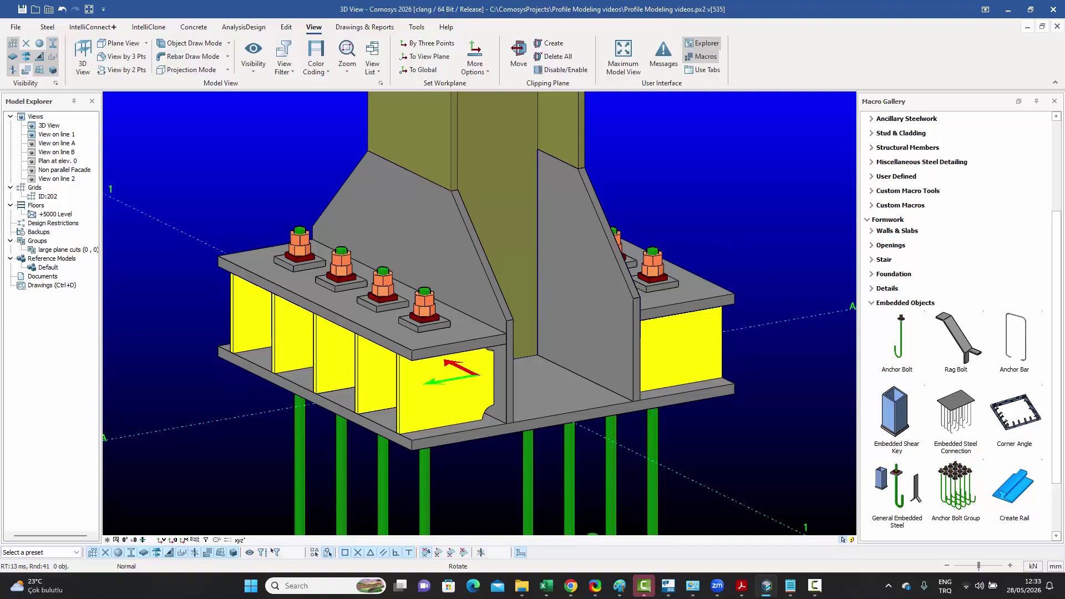
{"action": "middle_click_drag", "start_coordinate": [731, 233], "coordinate": [687, 258]}
{"action": "scroll", "coordinate": [703, 254], "scroll_direction": "down", "scroll_amount": 5}
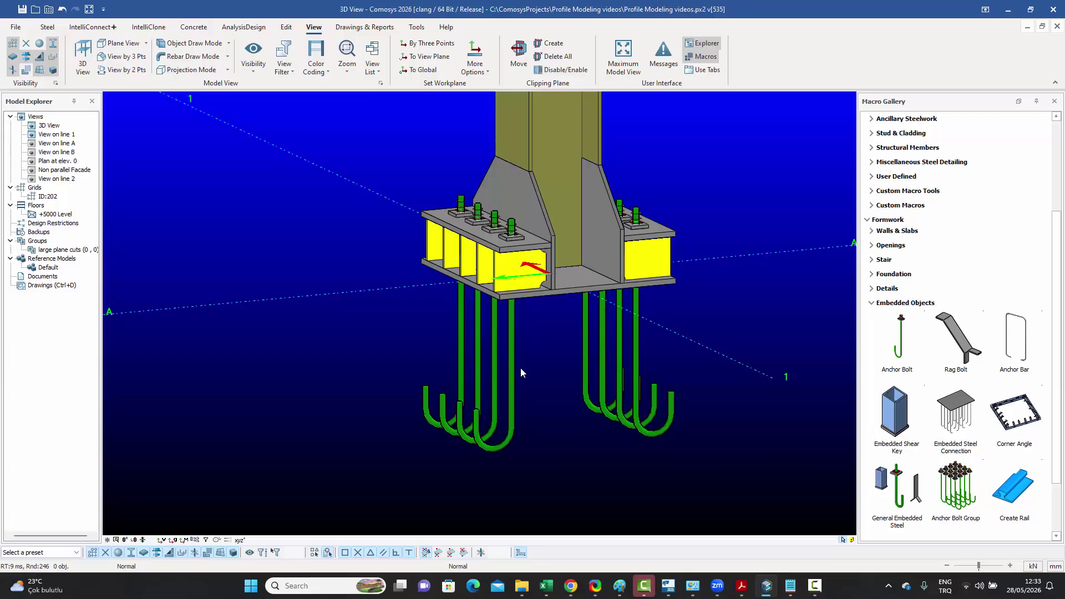
{"action": "middle_click_drag", "start_coordinate": [520, 368], "coordinate": [484, 376]}
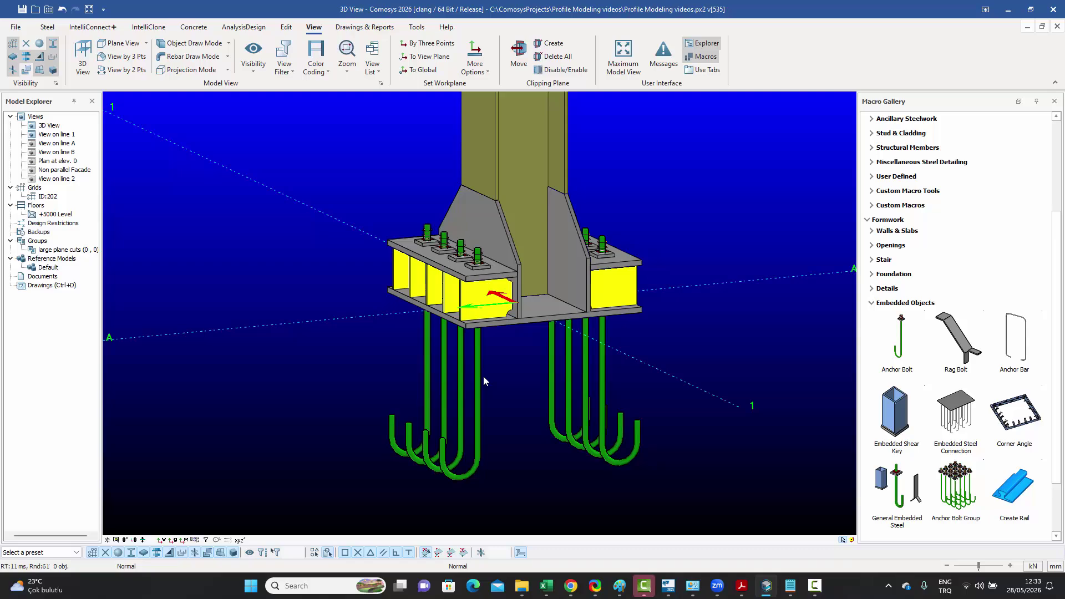
{"action": "scroll", "coordinate": [428, 327], "scroll_direction": "up", "scroll_amount": 5}
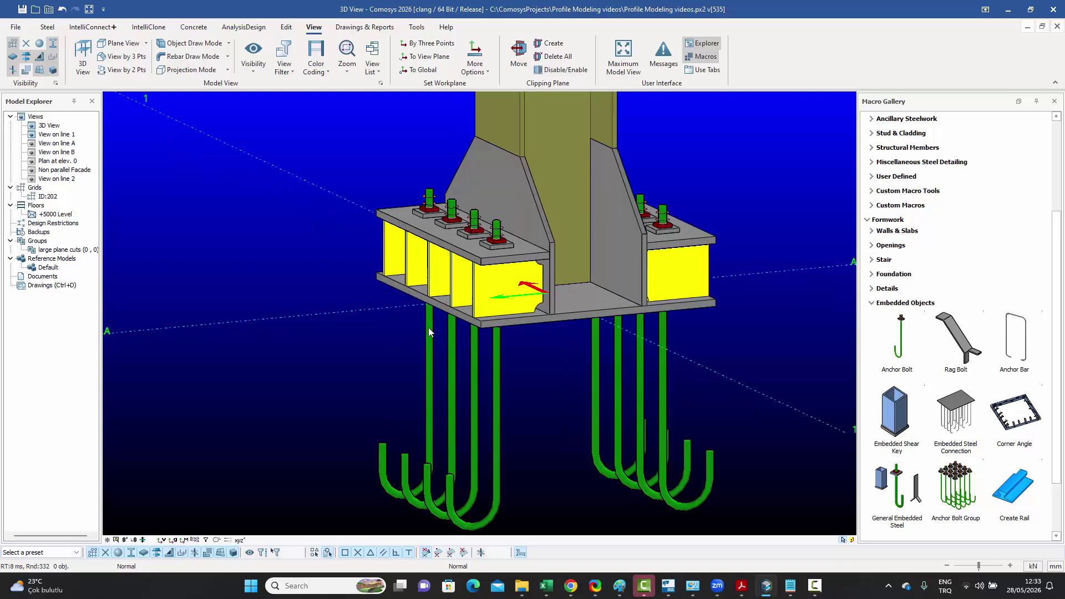
{"action": "middle_click_drag", "start_coordinate": [445, 329], "coordinate": [333, 391]}
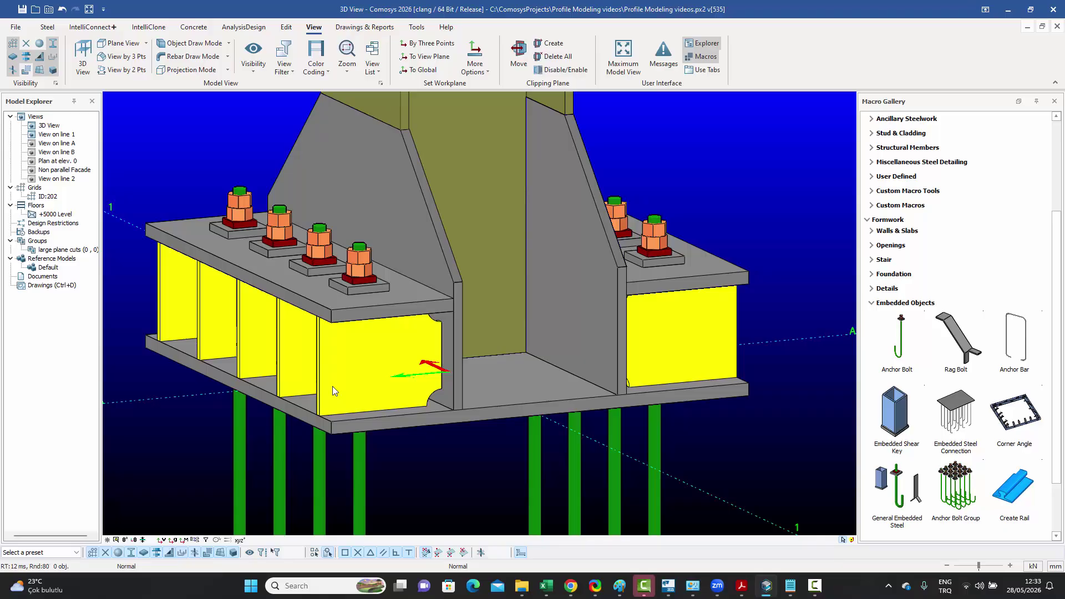
Step: Switch to the base plate PDF in Acrobat and examine the shear key plates at Det. 1 in the plan view
{"action": "key", "text": "alt+Tab"}
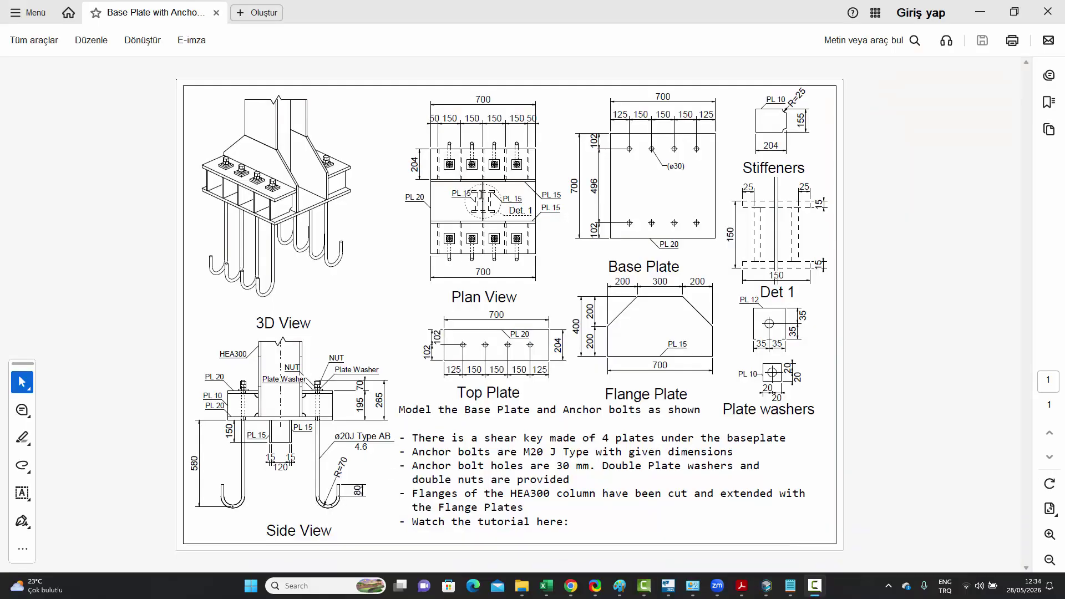
{"action": "scroll", "coordinate": [472, 191], "scroll_direction": "up", "scroll_amount": 2, "text": "ctrl"}
{"action": "scroll", "coordinate": [473, 180], "scroll_direction": "up", "scroll_amount": 5, "text": "ctrl"}
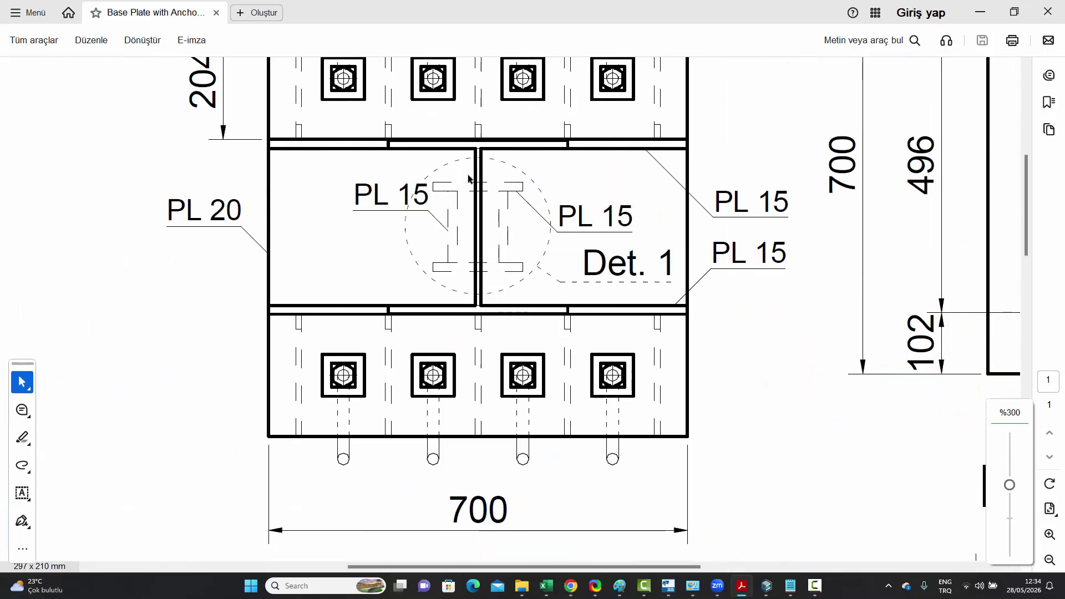